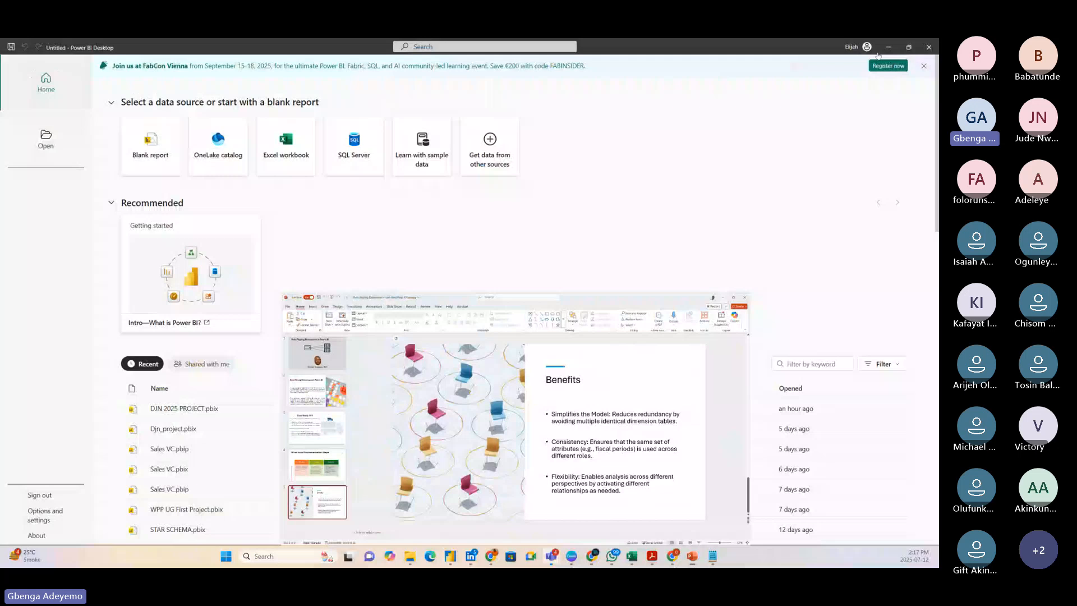
Create a blank report and dismiss the auto-recovery notice, choosing to remove the recovered files.
{"action": "left_click", "coordinate": [151, 155]}
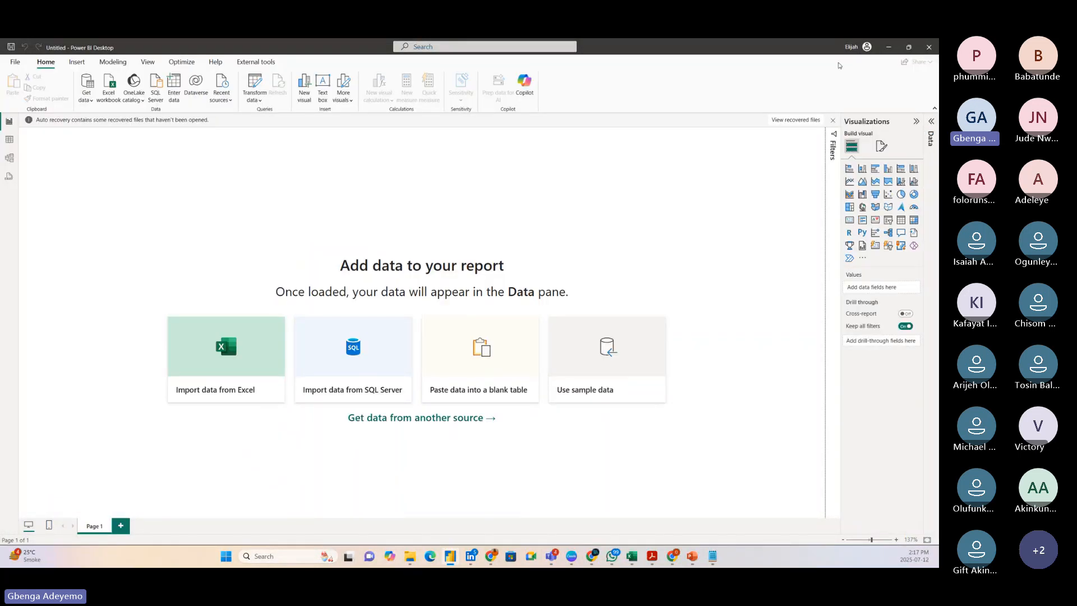
{"action": "left_click", "coordinate": [832, 120]}
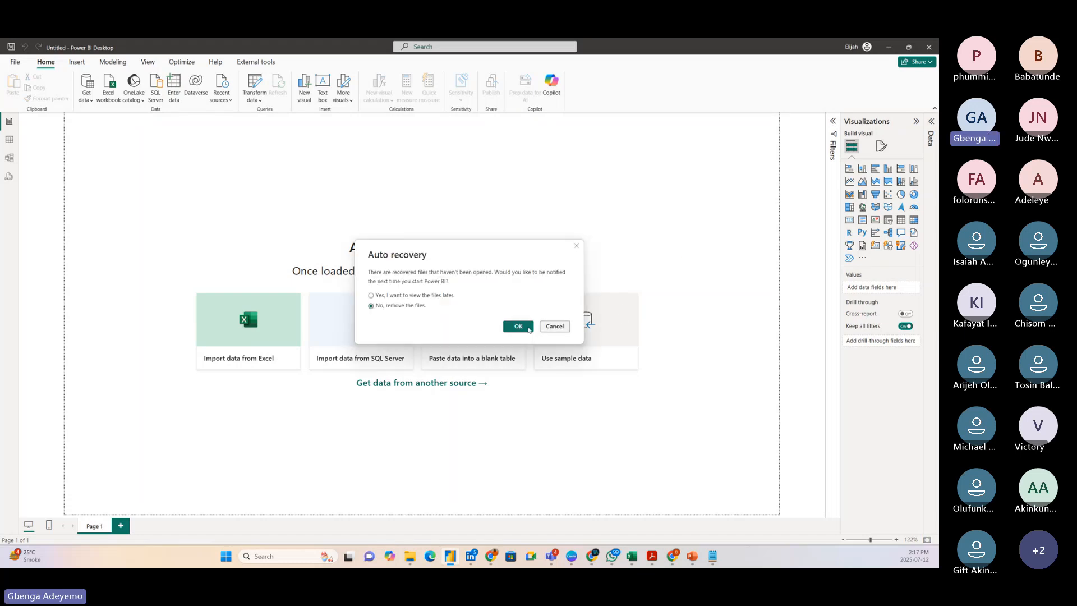
{"action": "left_click", "coordinate": [522, 326]}
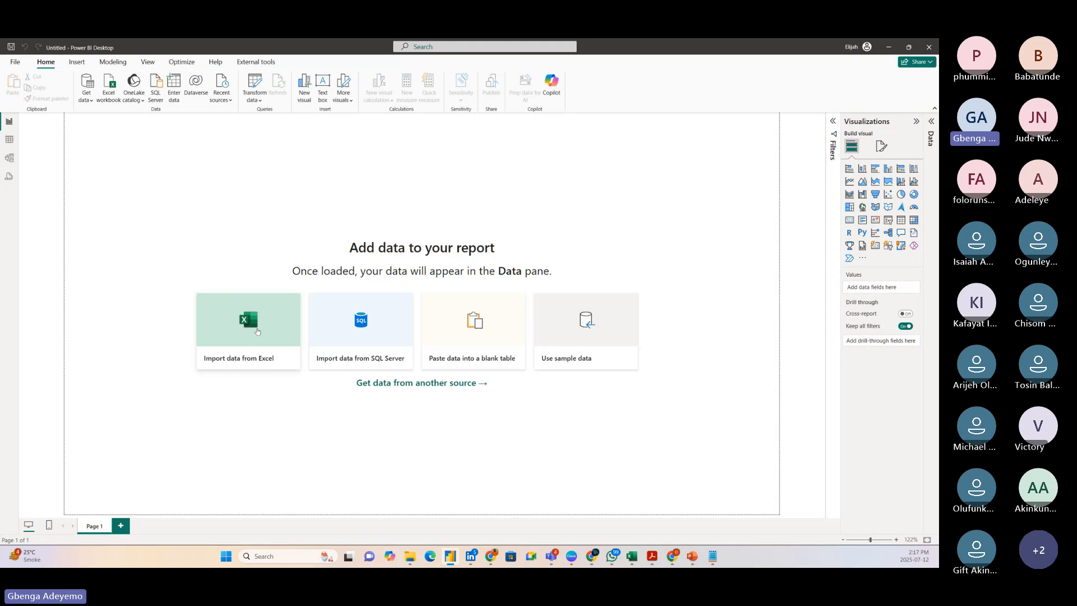
Import data from the Excel workbook Role Playing Data in the Desktop folder.
{"action": "left_click", "coordinate": [258, 331]}
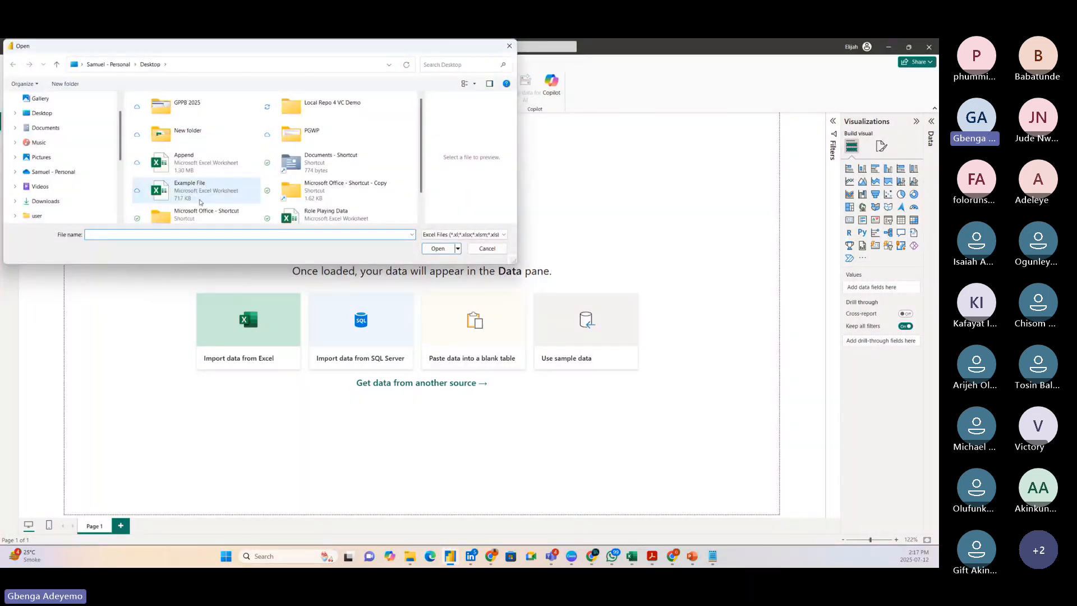
{"action": "scroll", "coordinate": [200, 202], "scroll_direction": "down", "scroll_amount": 1}
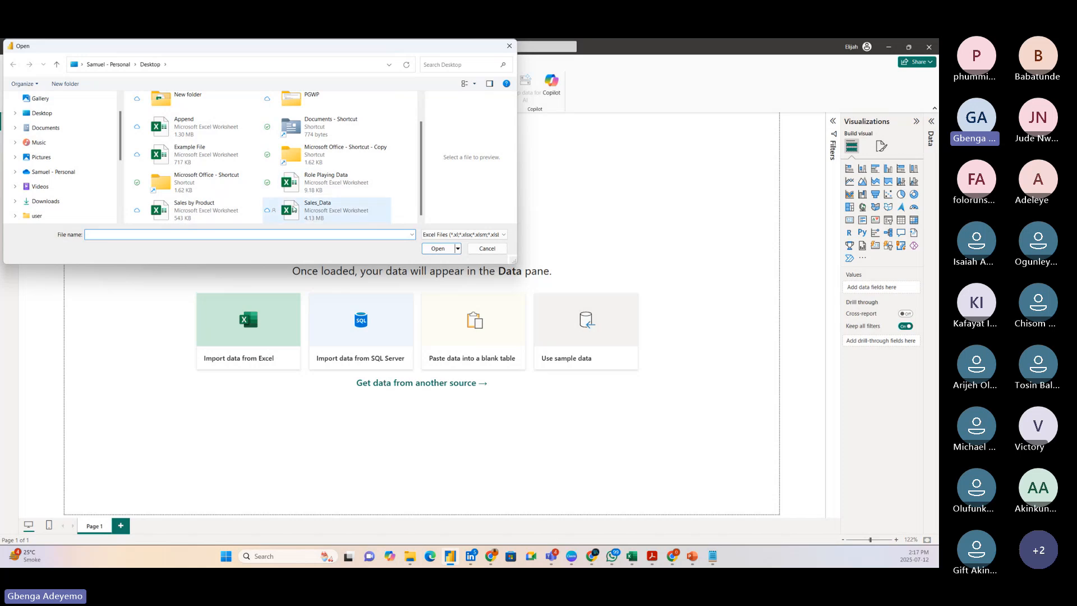
{"action": "left_click", "coordinate": [318, 185]}
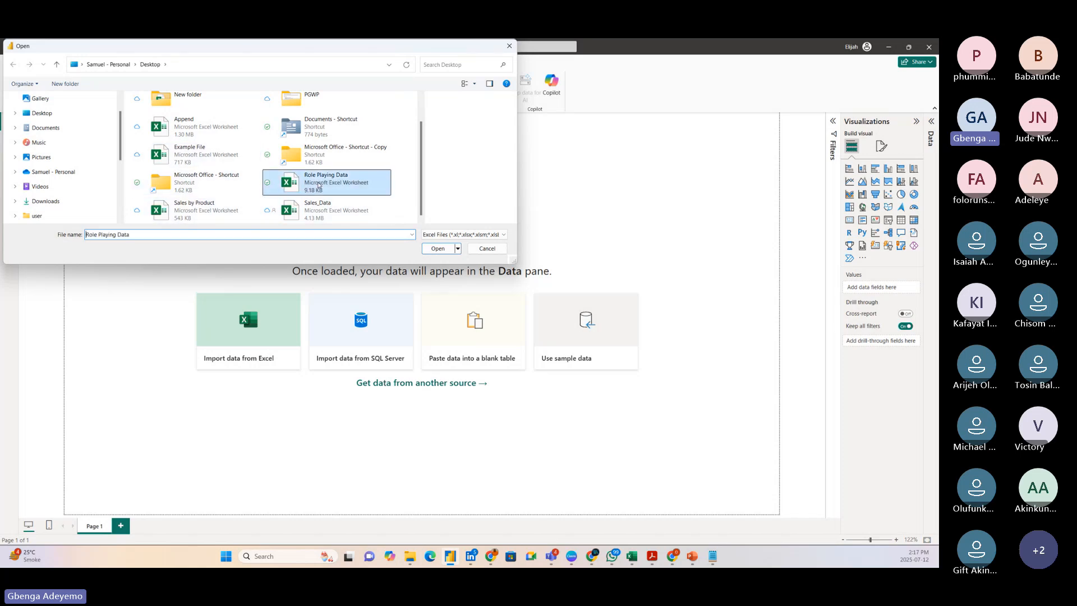
{"action": "left_click", "coordinate": [436, 249]}
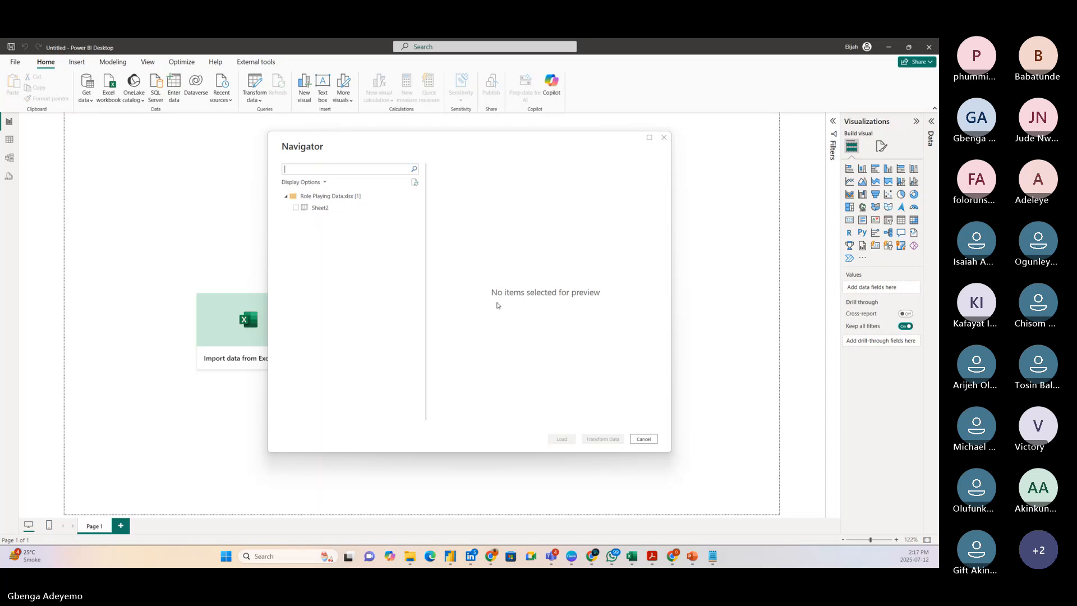
Select Sheet2 of the workbook for transformation in a maximized Power Query Editor and refresh its data preview.
{"action": "left_click", "coordinate": [324, 209]}
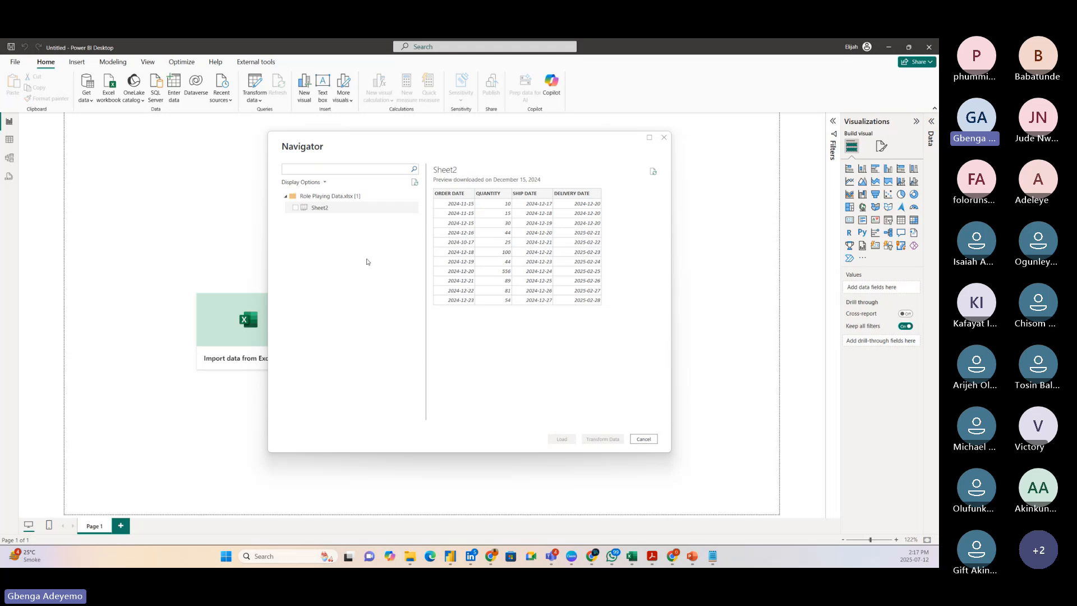
{"action": "left_click", "coordinate": [296, 207]}
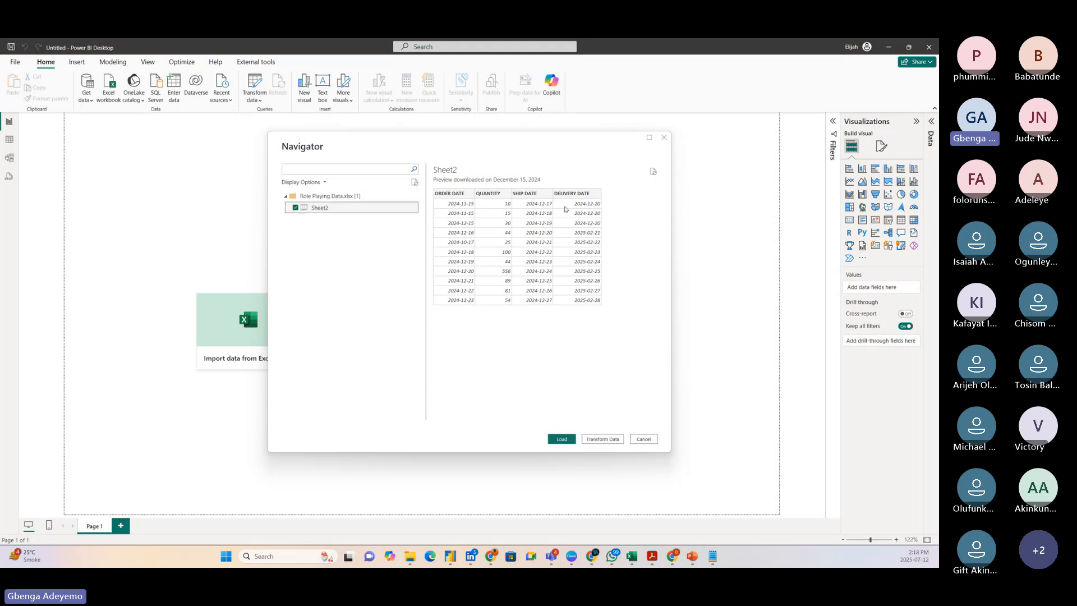
{"action": "left_click", "coordinate": [449, 195]}
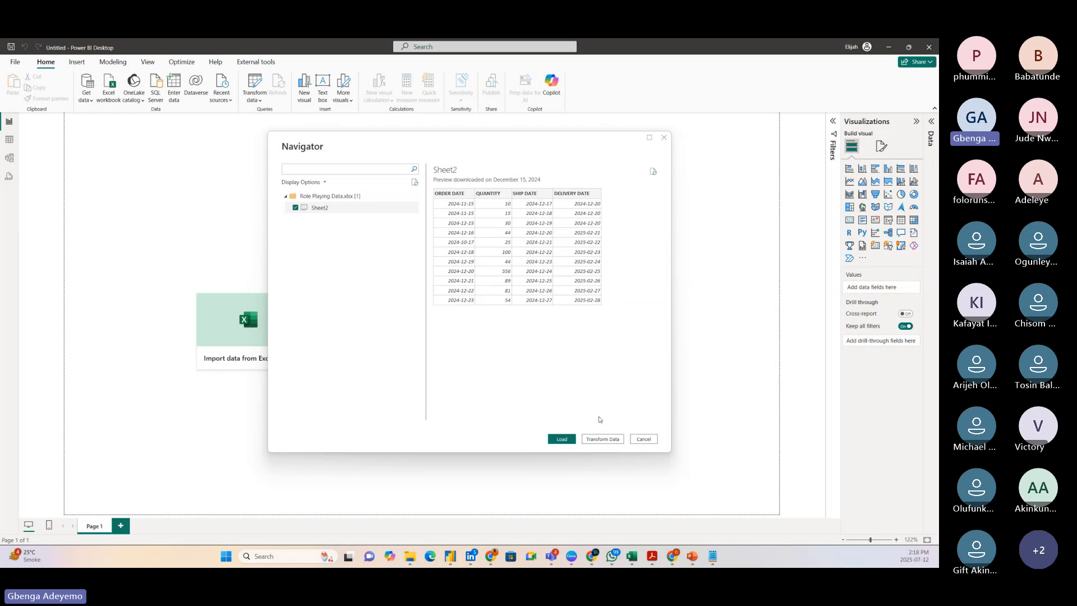
{"action": "left_click", "coordinate": [595, 440]}
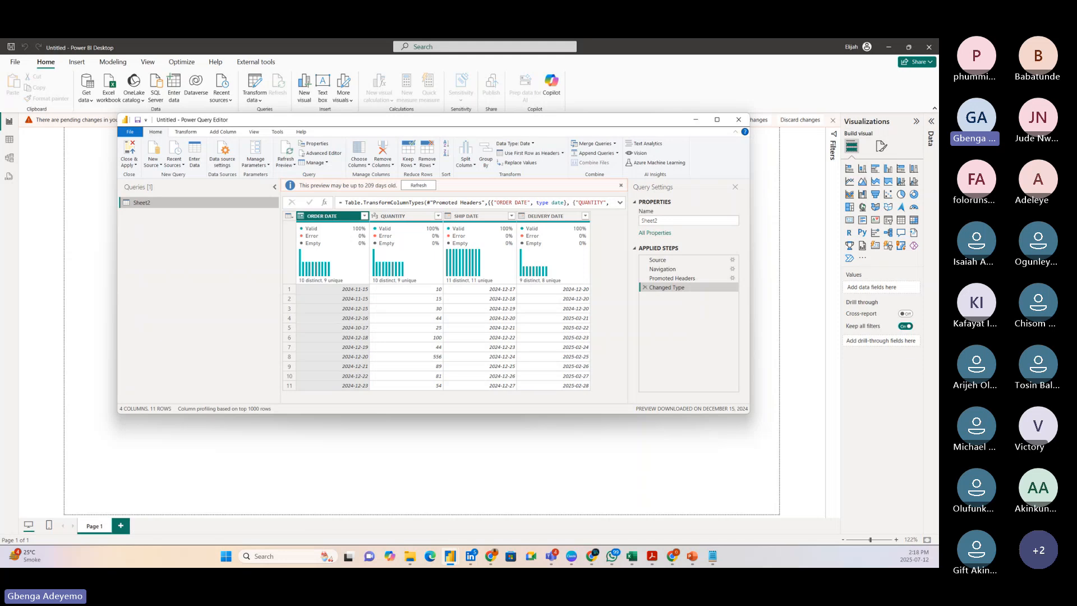
{"action": "left_click", "coordinate": [718, 120]}
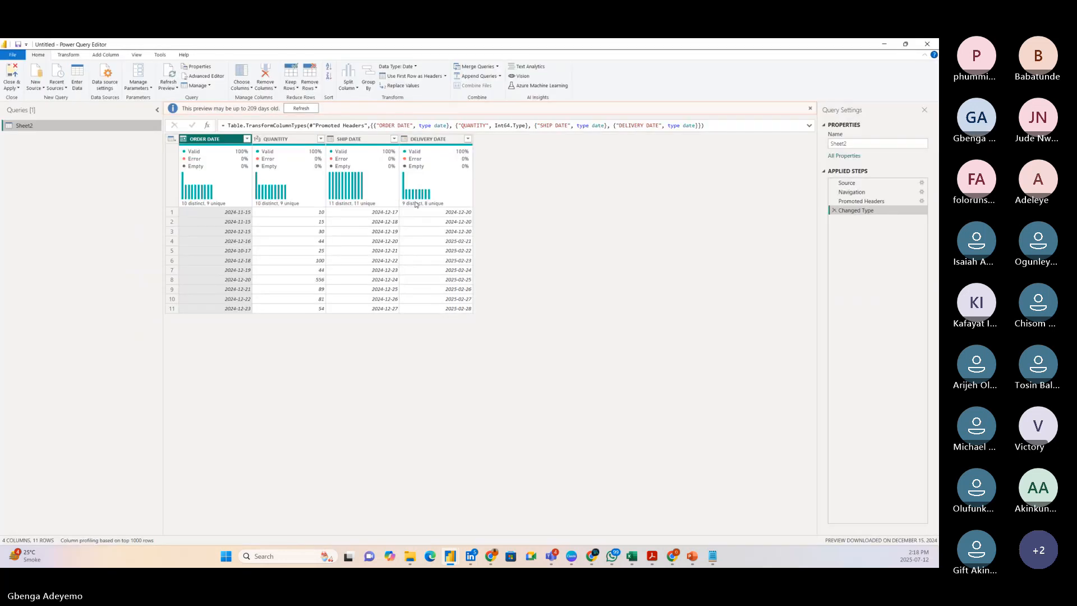
{"action": "left_click", "coordinate": [317, 107]}
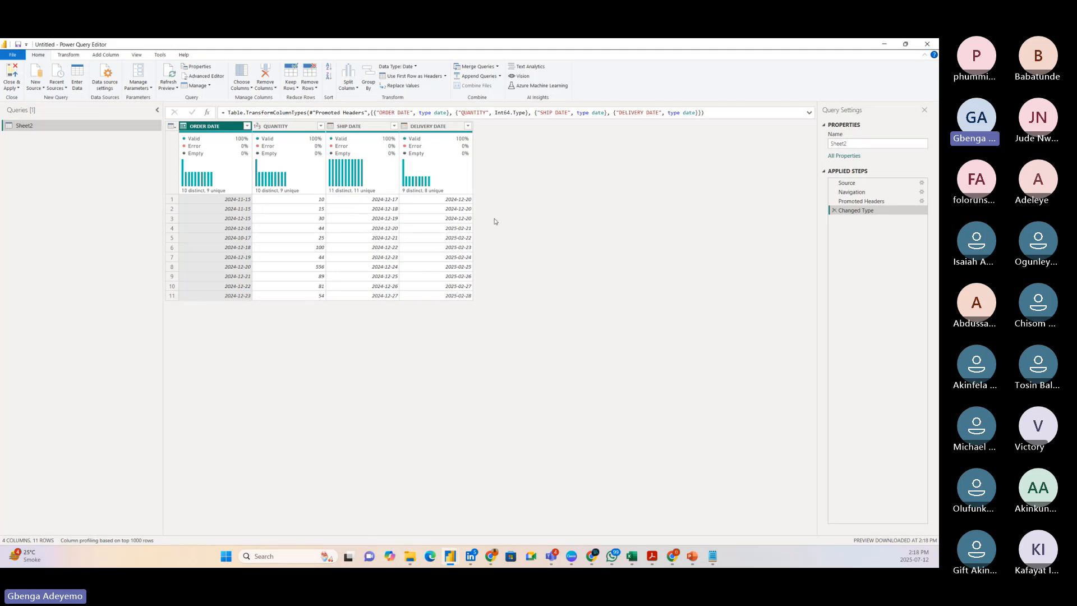
Rename the Sheet2 query to Sales, and close and apply the query changes to the report.
{"action": "double_click", "coordinate": [40, 125]}
{"action": "type", "text": "Sa"}
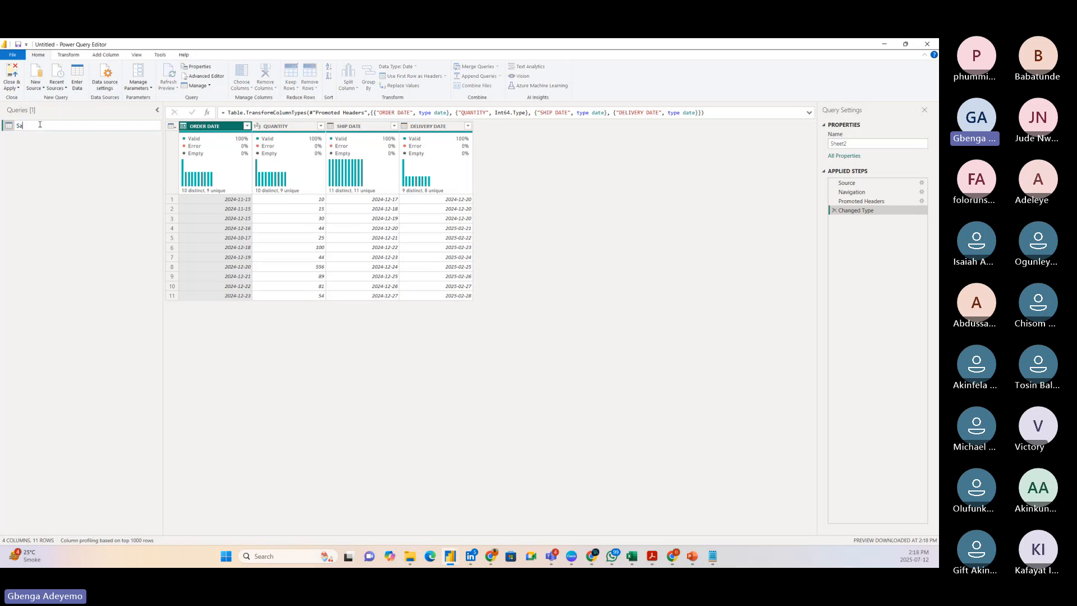
{"action": "type", "text": "les"}
{"action": "key", "text": "Return"}
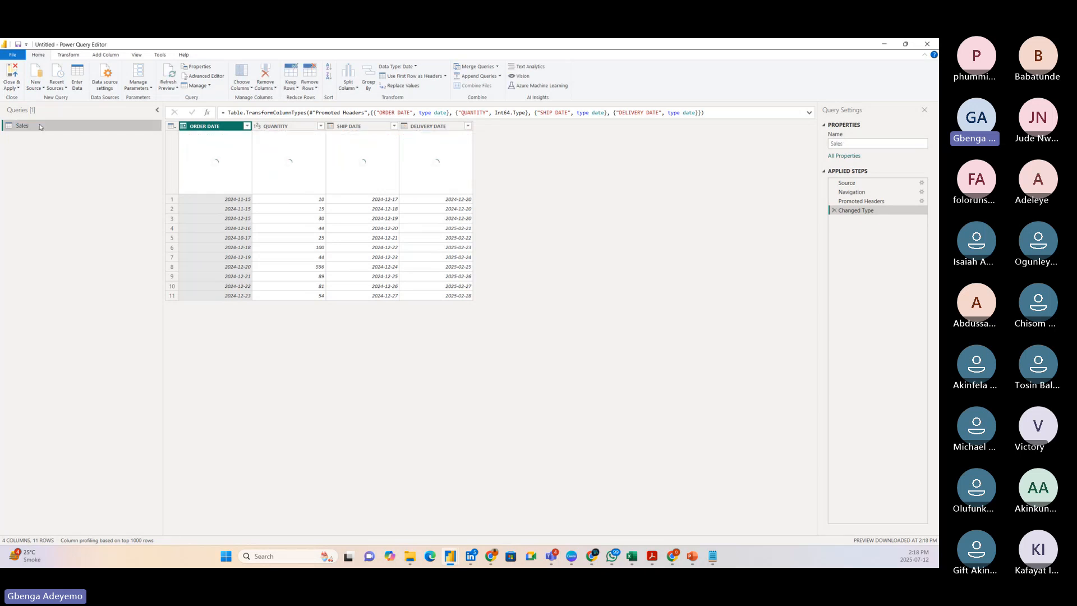
{"action": "left_click", "coordinate": [10, 73]}
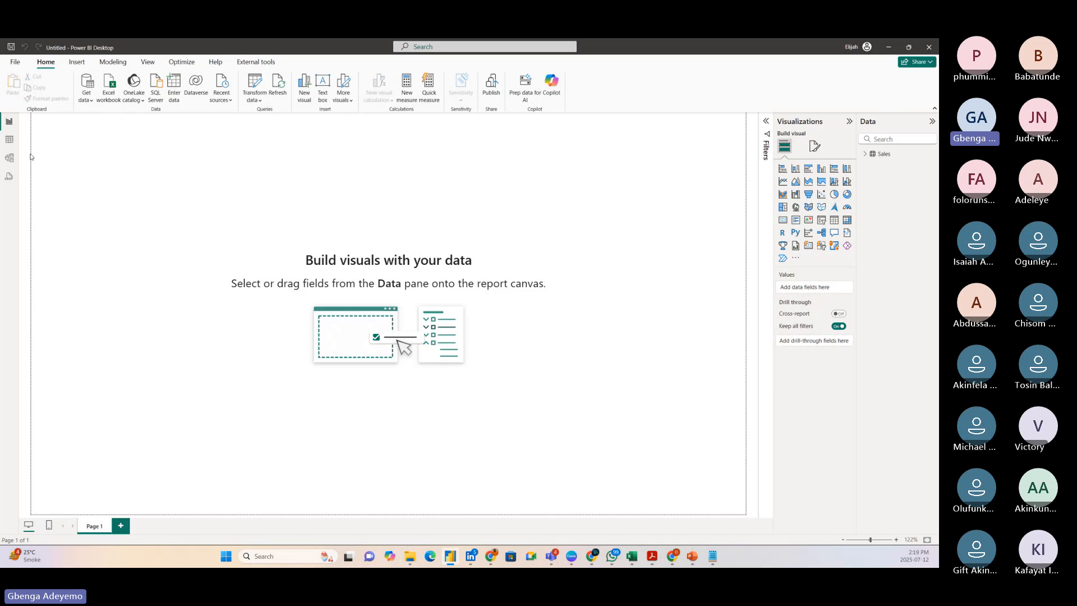
Create a new calculated table from the table view and begin its formula with "Calendar =".
{"action": "left_click", "coordinate": [9, 141]}
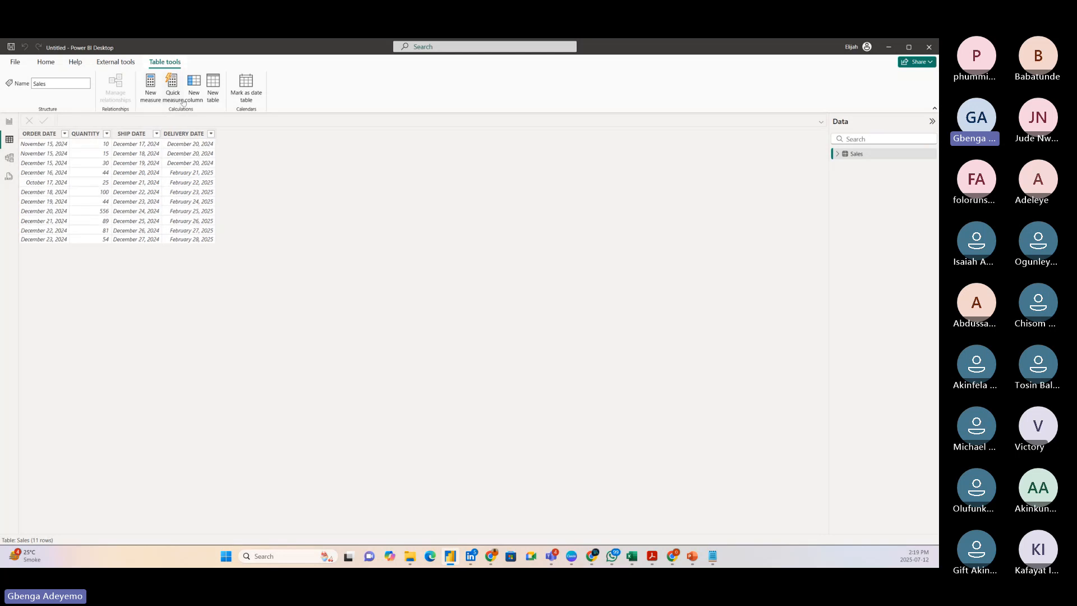
{"action": "left_click", "coordinate": [213, 89]}
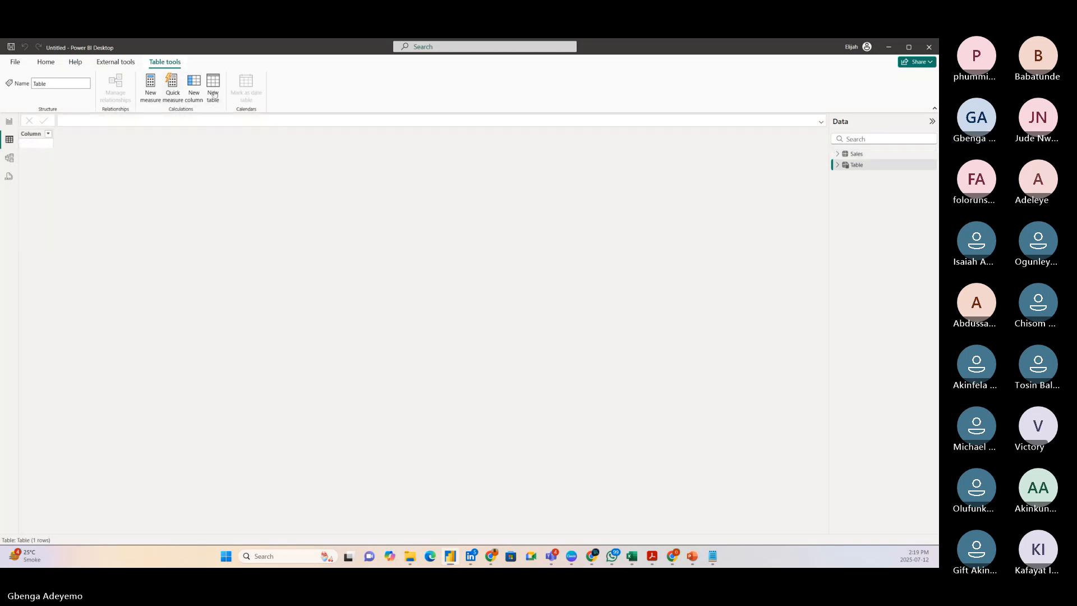
{"action": "type", "text": "Ca"}
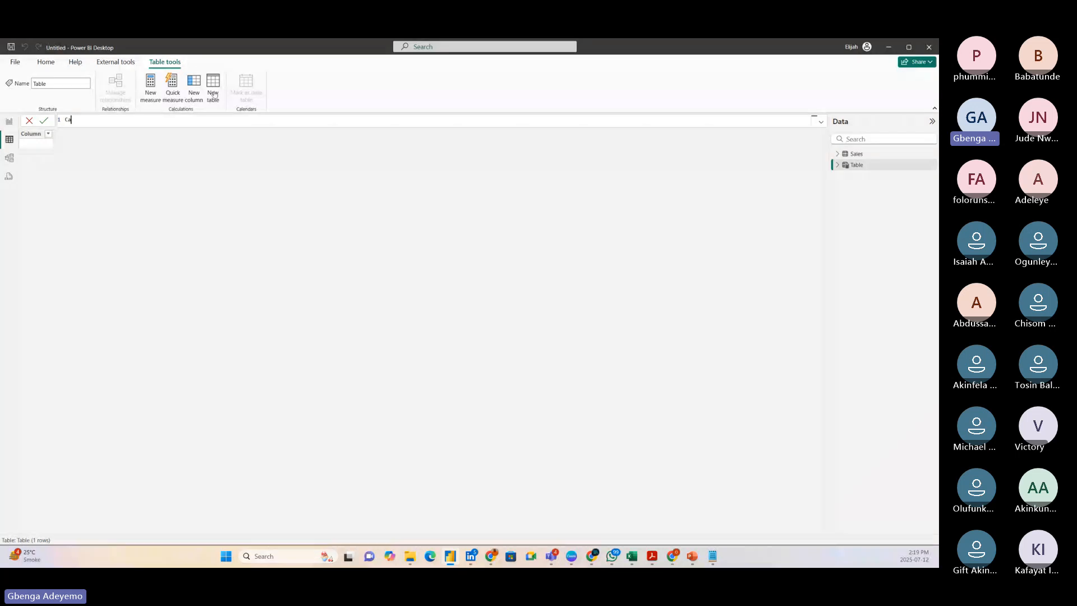
{"action": "type", "text": "lendar"}
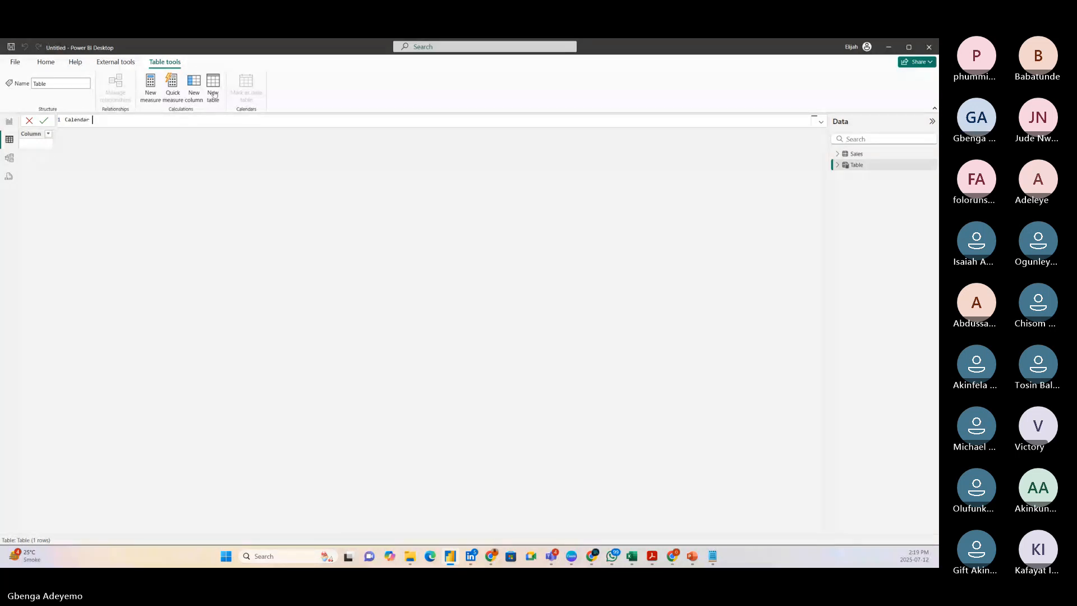
{"action": "type", "text": " ="}
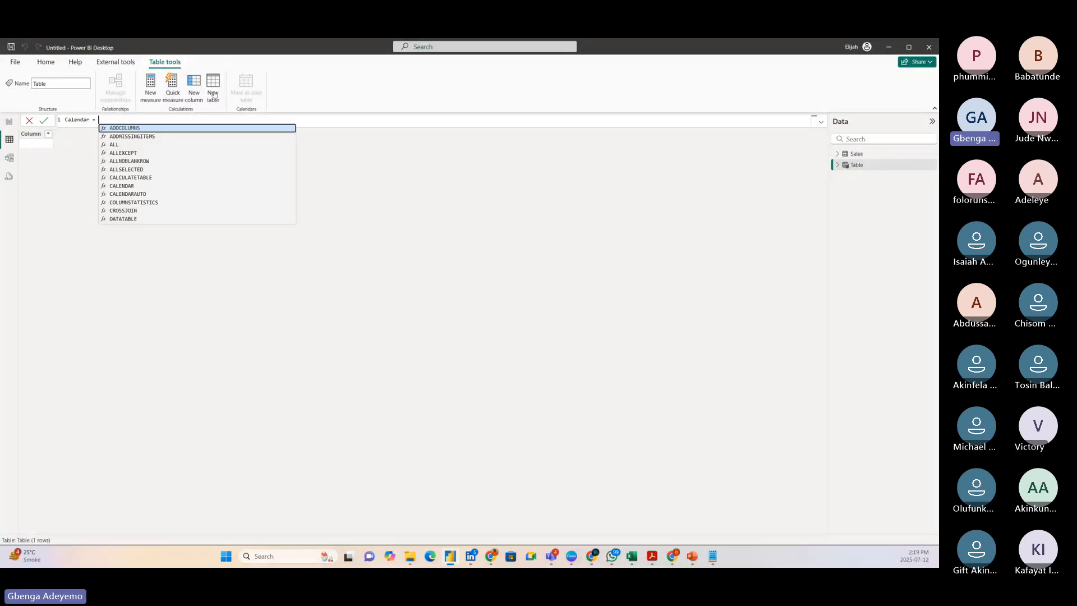
{"action": "key", "text": "shift+Return"}
{"action": "key", "text": "shift+Return"}
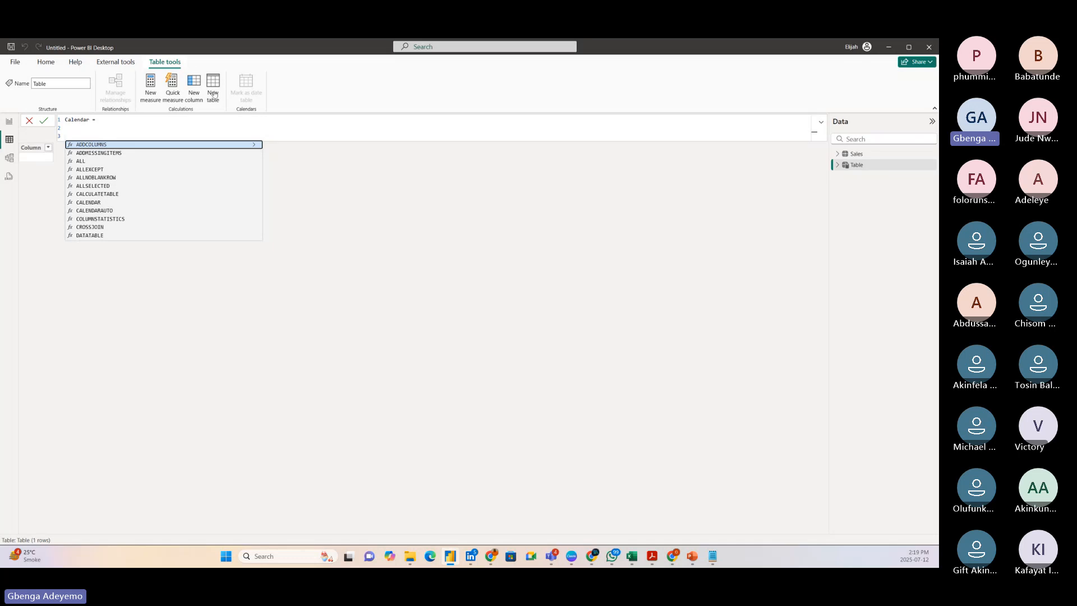
{"action": "key", "text": "BackSpace"}
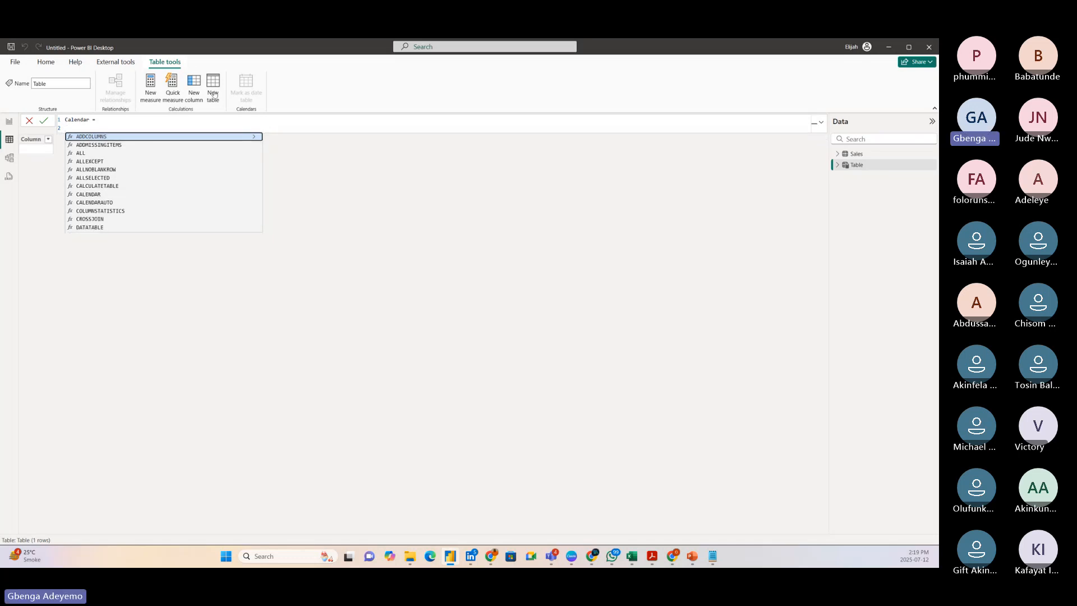
{"action": "key", "text": "shift+Return"}
{"action": "key", "text": "BackSpace"}
{"action": "type", "text": "min"}
{"action": "key", "text": "BackSpace"}
{"action": "key", "text": "BackSpace"}
{"action": "key", "text": "BackSpace"}
{"action": "key", "text": "BackSpace"}
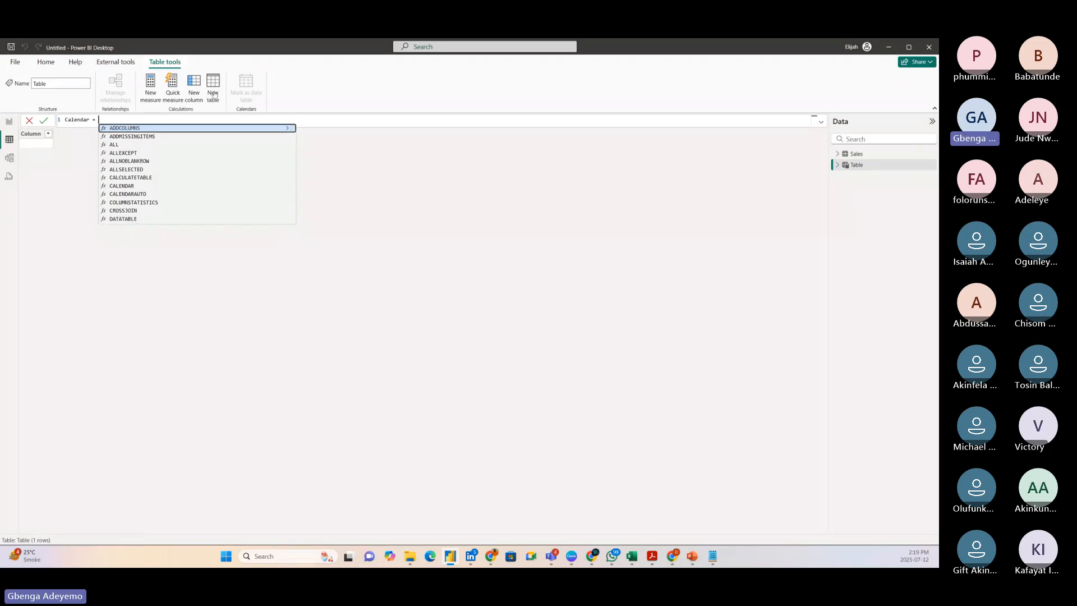
On a new line of the Calendar formula, define VAR Min_Date = MIN(Sales[ORDER DATE]).
{"action": "key", "text": "shift+Return"}
{"action": "type", "text": "VAR "}
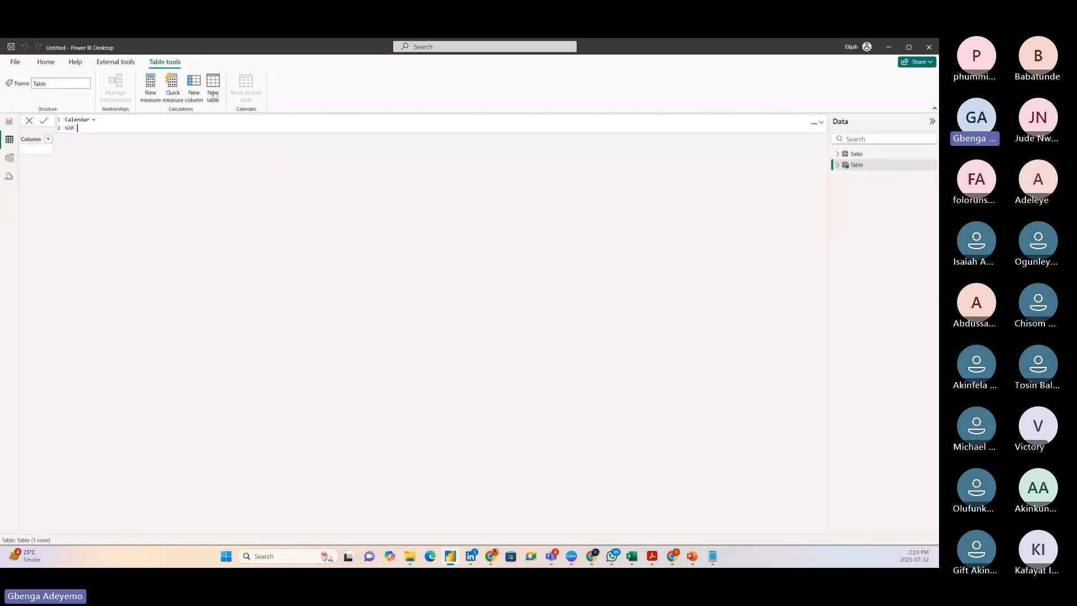
{"action": "type", "text": "Min_Date = min"}
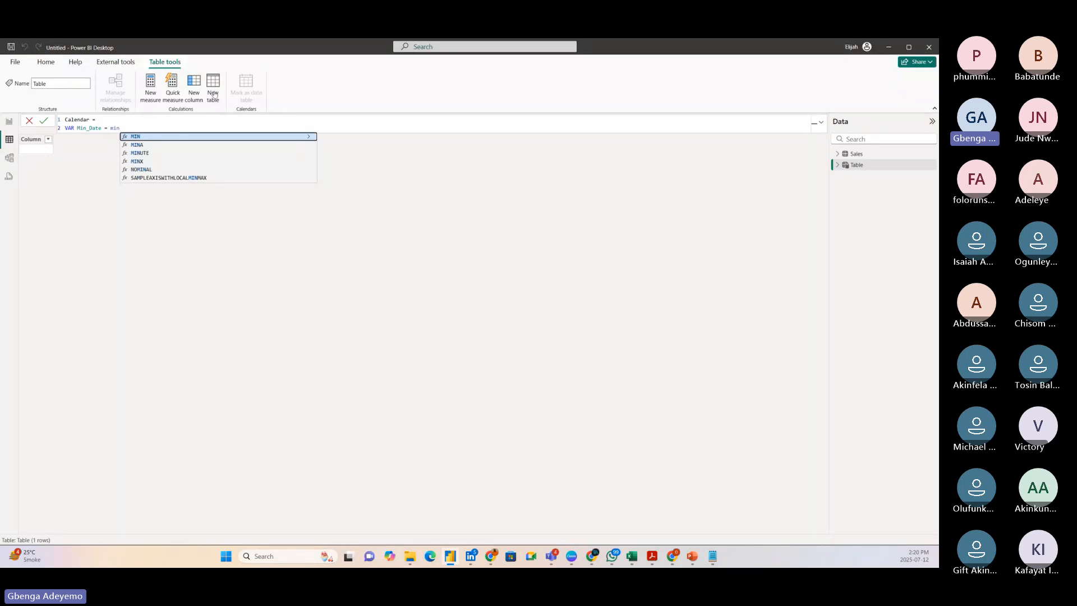
{"action": "key", "text": "Tab"}
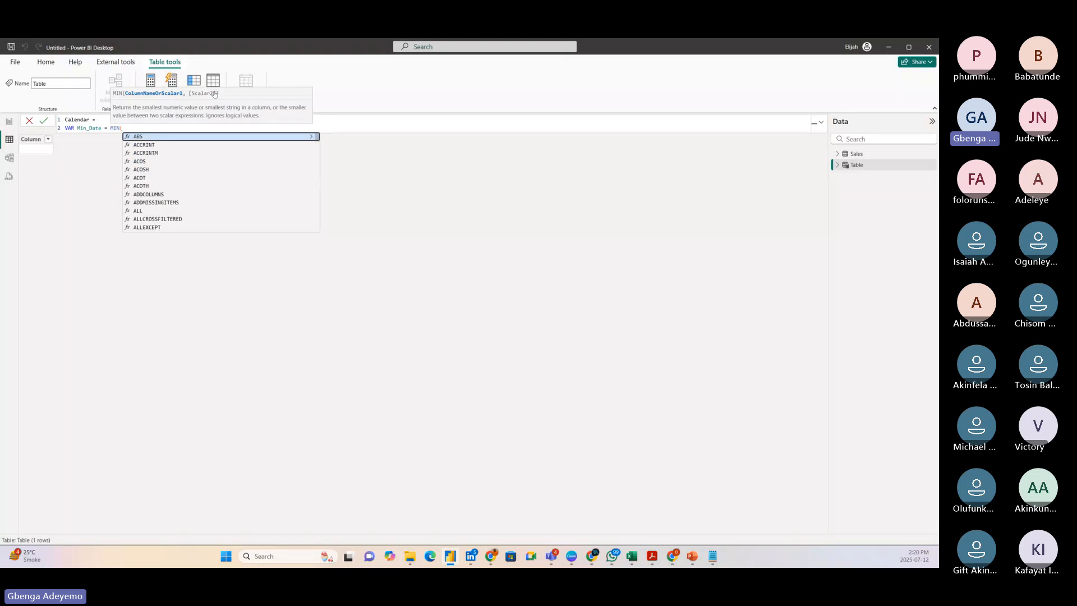
{"action": "type", "text": "ordee"}
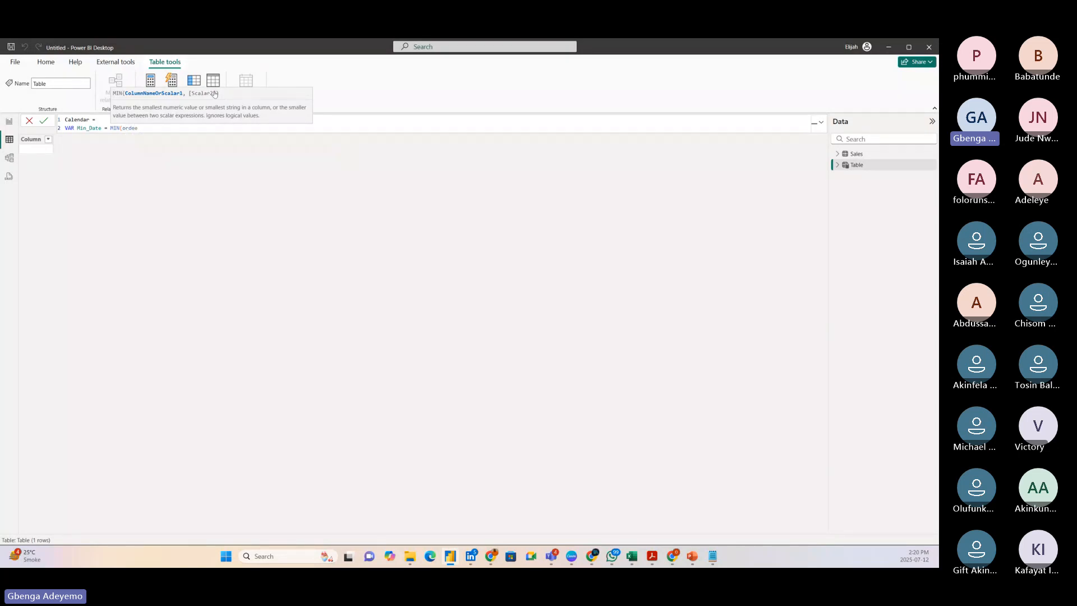
{"action": "key", "text": "BackSpace"}
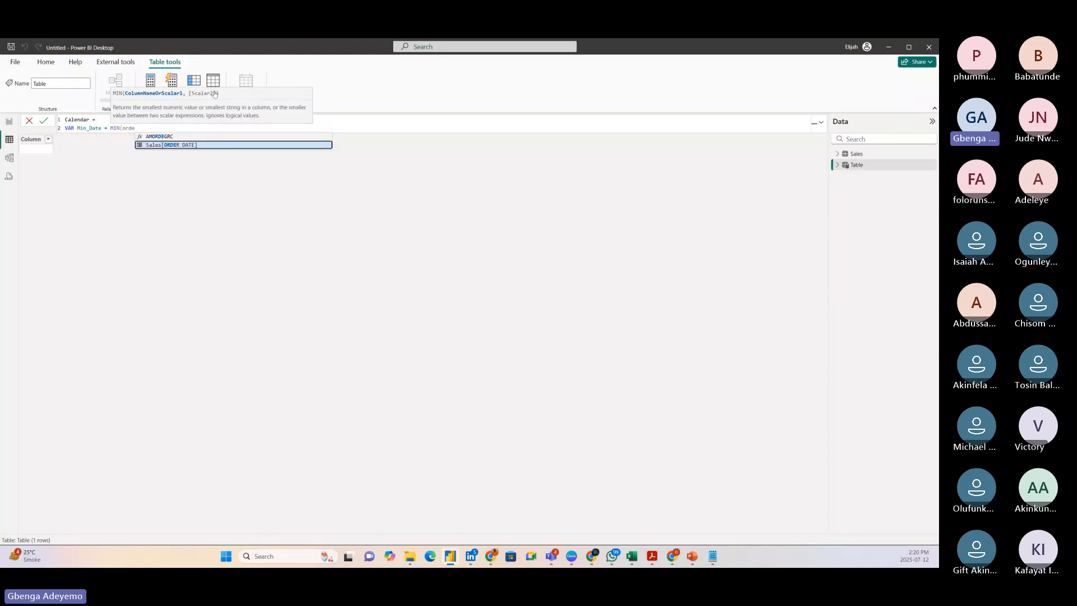
{"action": "left_click", "coordinate": [175, 147]}
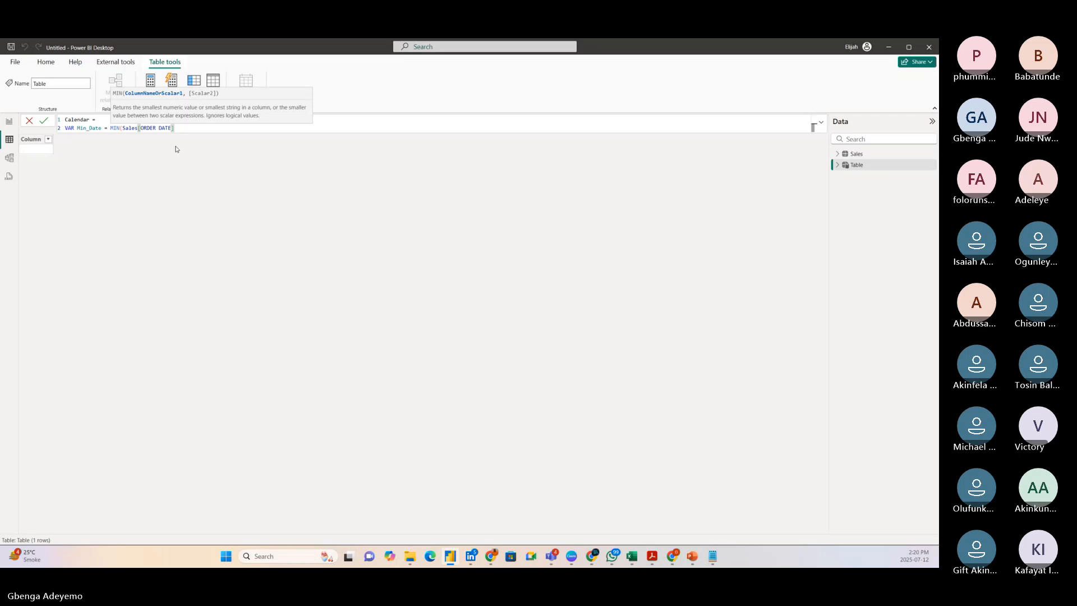
{"action": "type", "text": ")"}
{"action": "key", "text": "Return"}
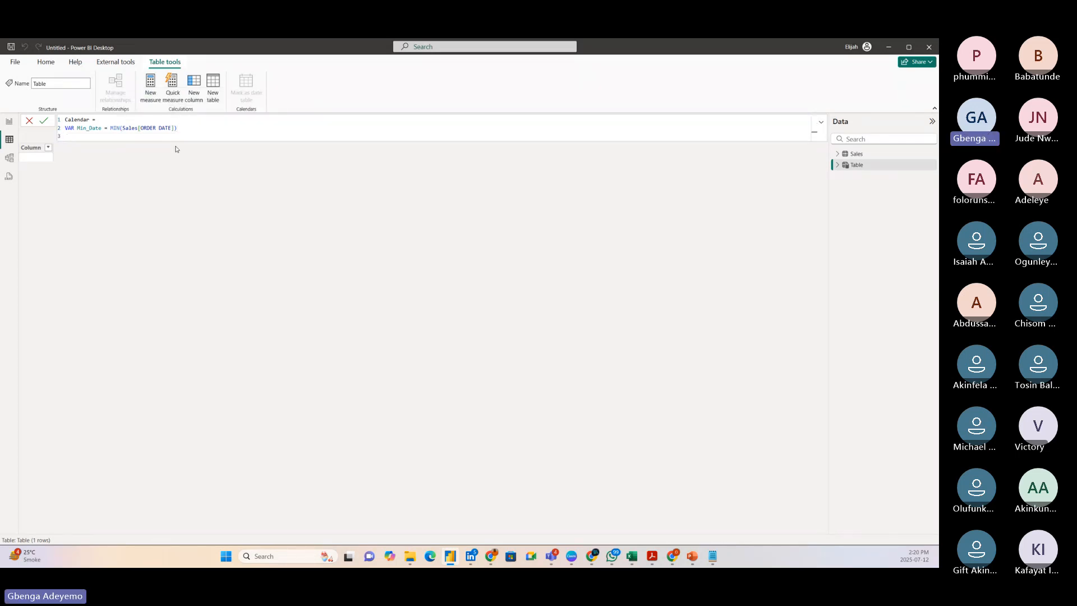
Define VAR Max_Date = MAX(Sales[DELIVERY DATE]) on the third line of the Calendar table formula.
{"action": "type", "text": "VAR Max_Date"}
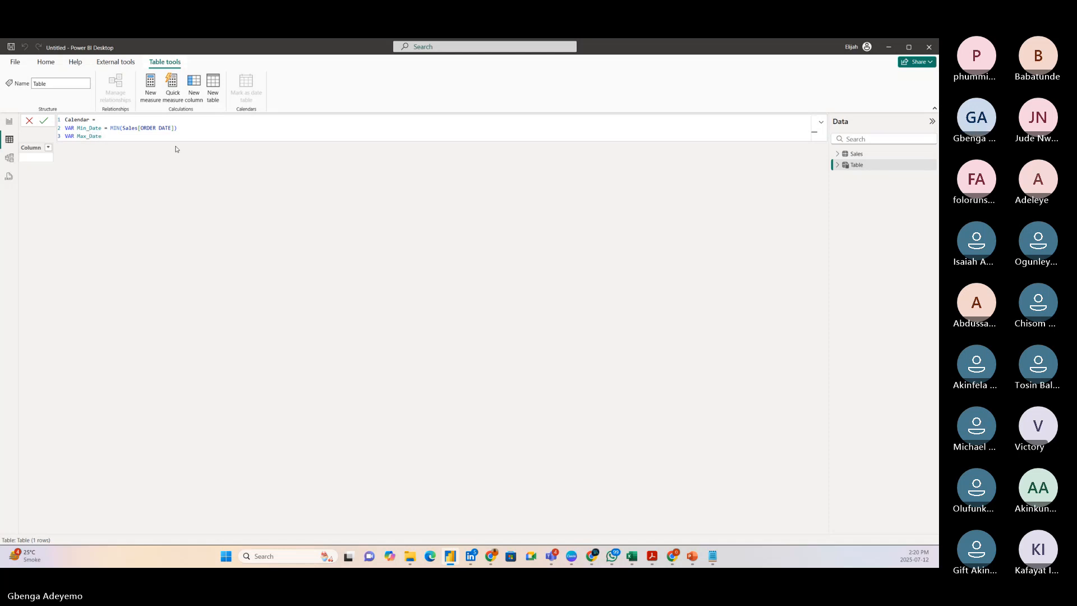
{"action": "type", "text": "="}
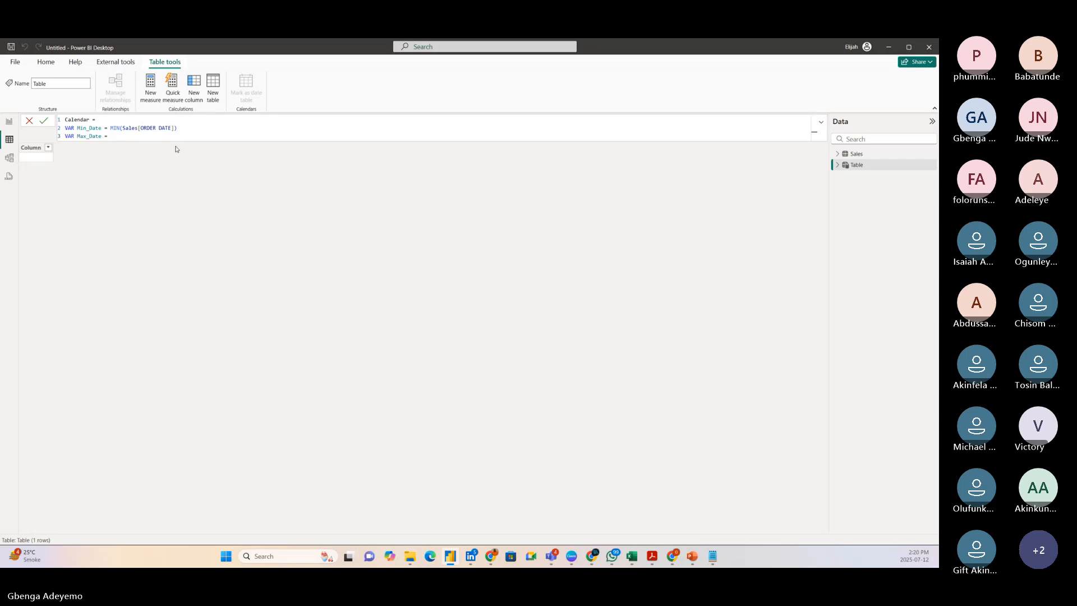
{"action": "type", "text": "max"}
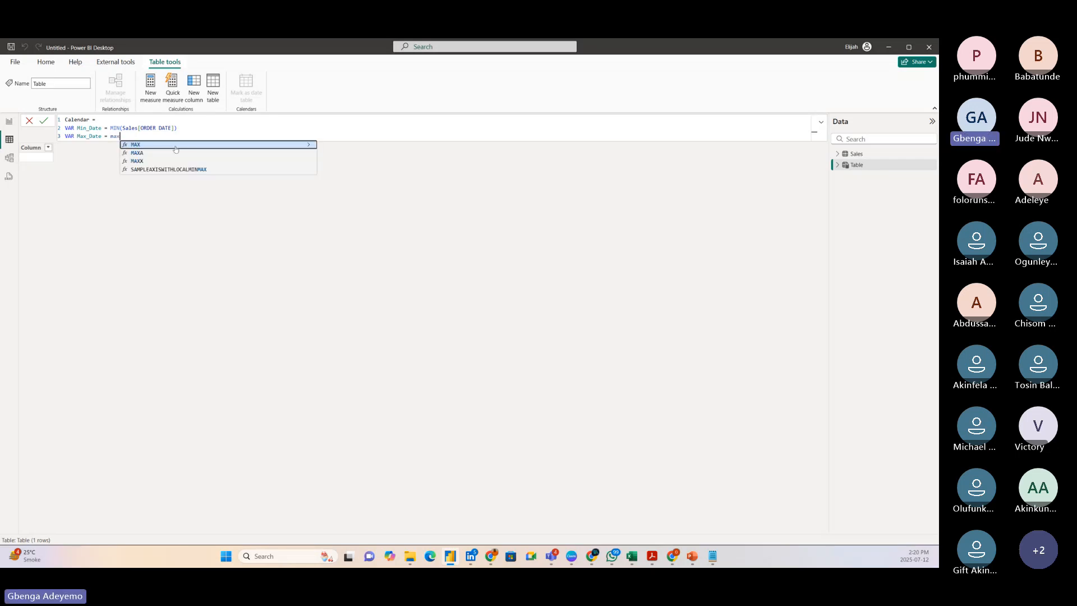
{"action": "key", "text": "Tab"}
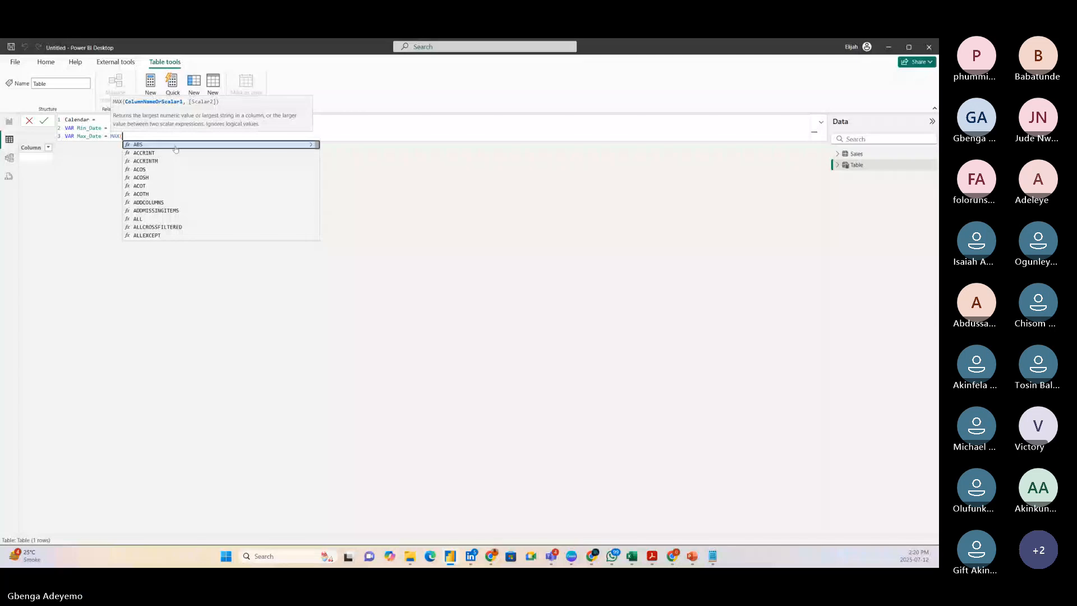
{"action": "left_click", "coordinate": [334, 131]}
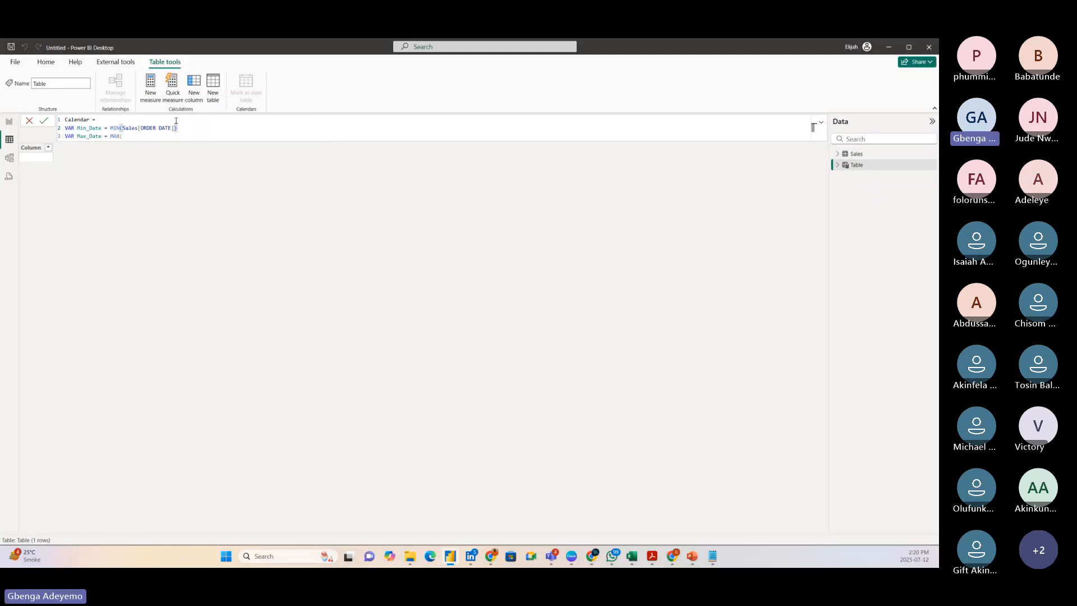
{"action": "left_click", "coordinate": [148, 137]}
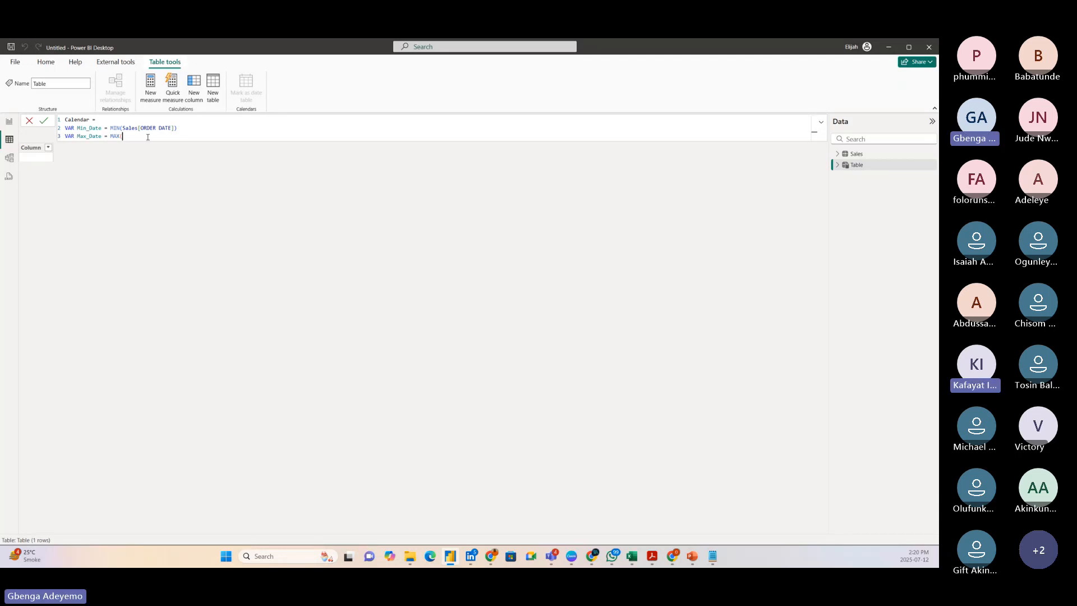
{"action": "type", "text": "del"}
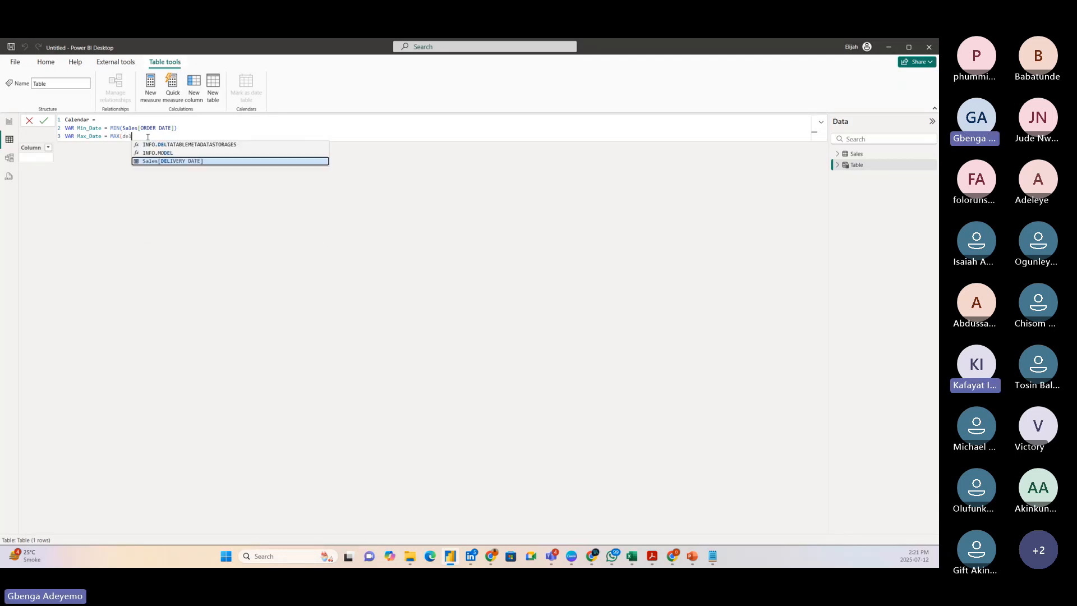
{"action": "left_click", "coordinate": [187, 163]}
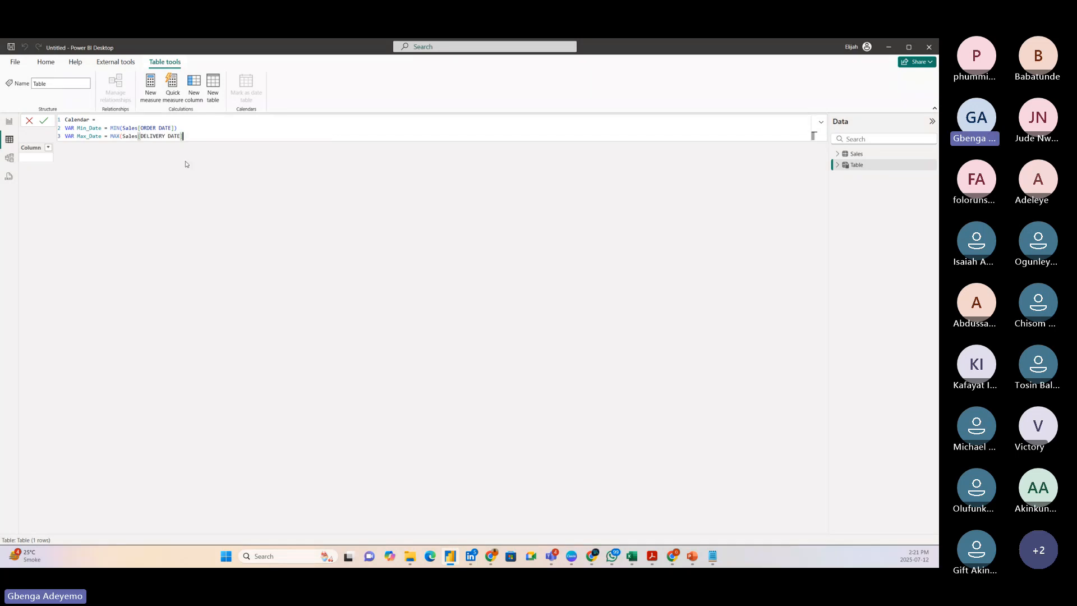
{"action": "type", "text": ")"}
Complete the Calendar formula with RETURN and CALENDAR(Min_Date, Max_Date) on separate new lines, and commit it to create the table.
{"action": "key", "text": "shift+Return"}
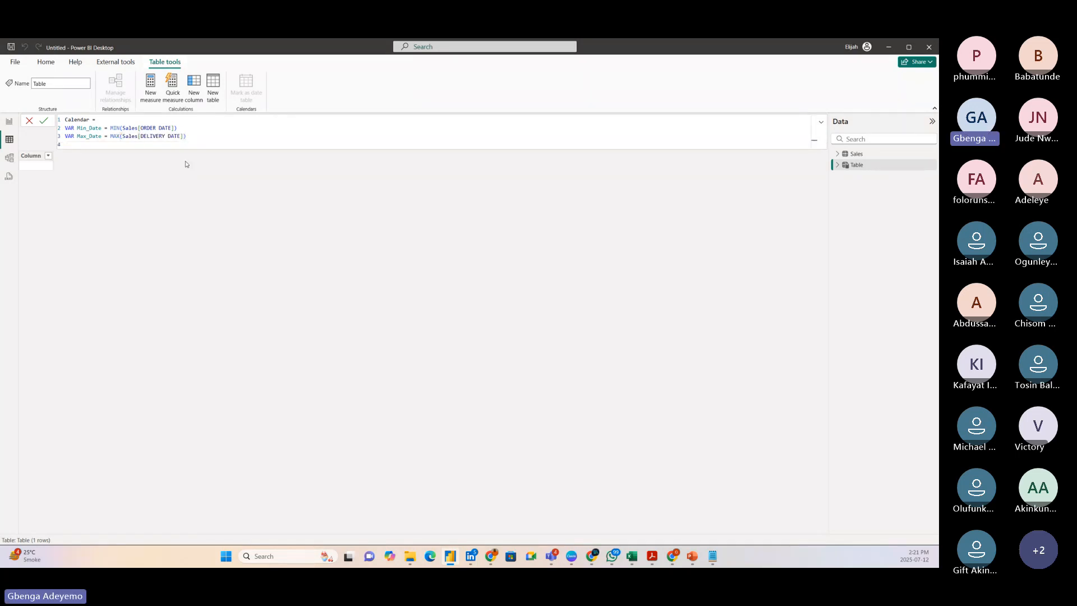
{"action": "type", "text": "return"}
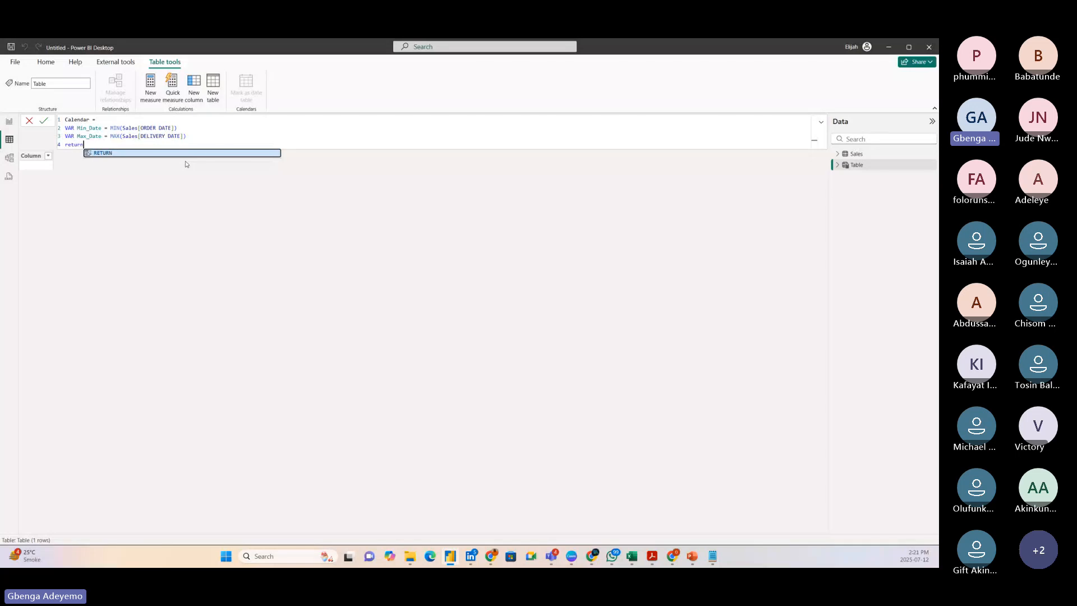
{"action": "key", "text": "Tab"}
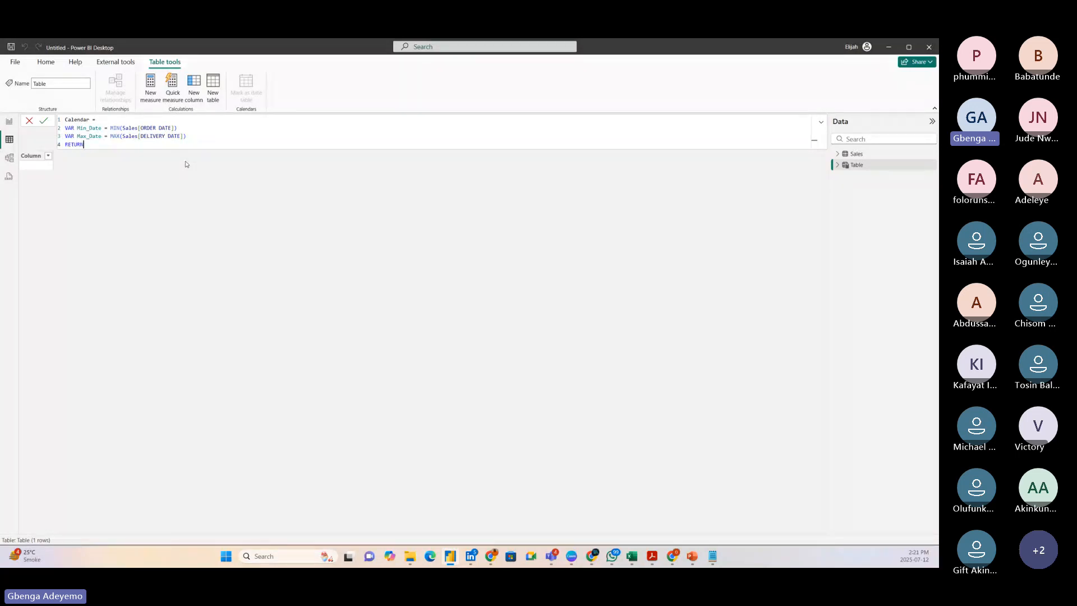
{"action": "key", "text": "shift+Return"}
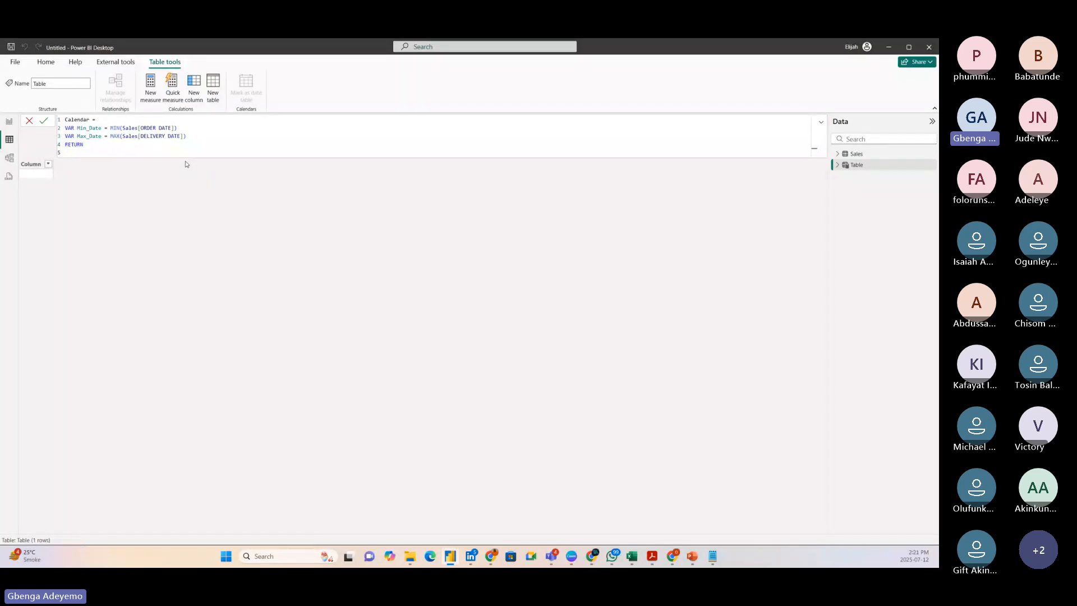
{"action": "type", "text": "calend"}
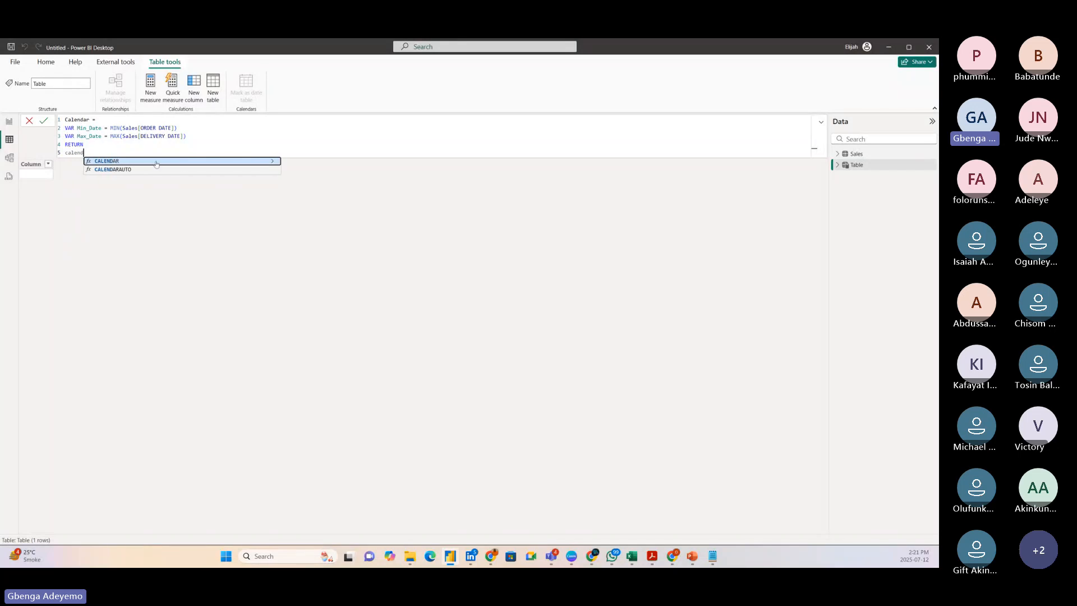
{"action": "key", "text": "Tab"}
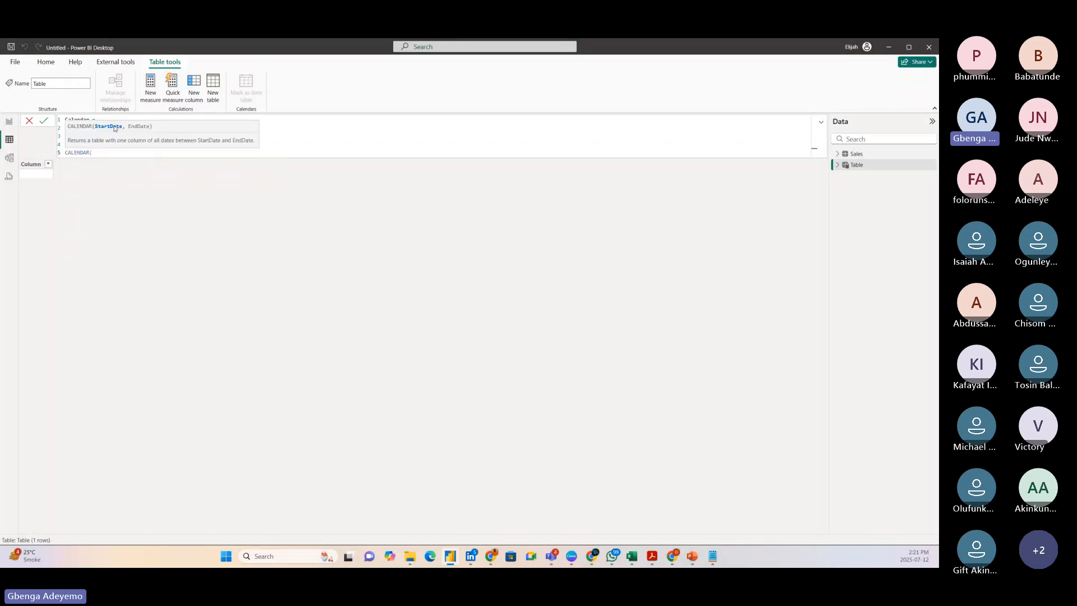
{"action": "type", "text": "min"}
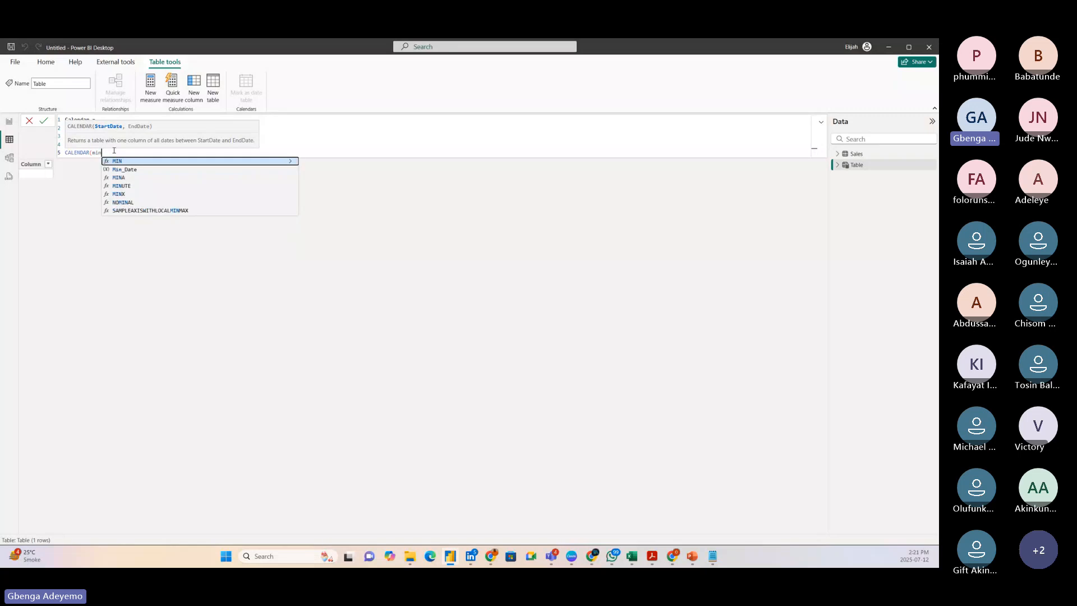
{"action": "left_click", "coordinate": [134, 170]}
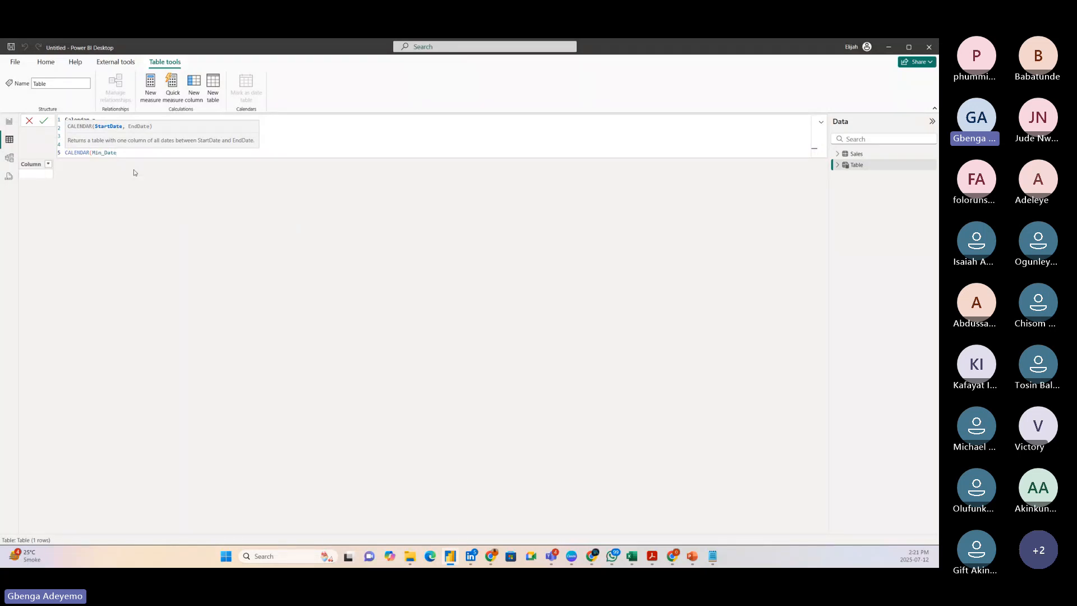
{"action": "type", "text": ", max"}
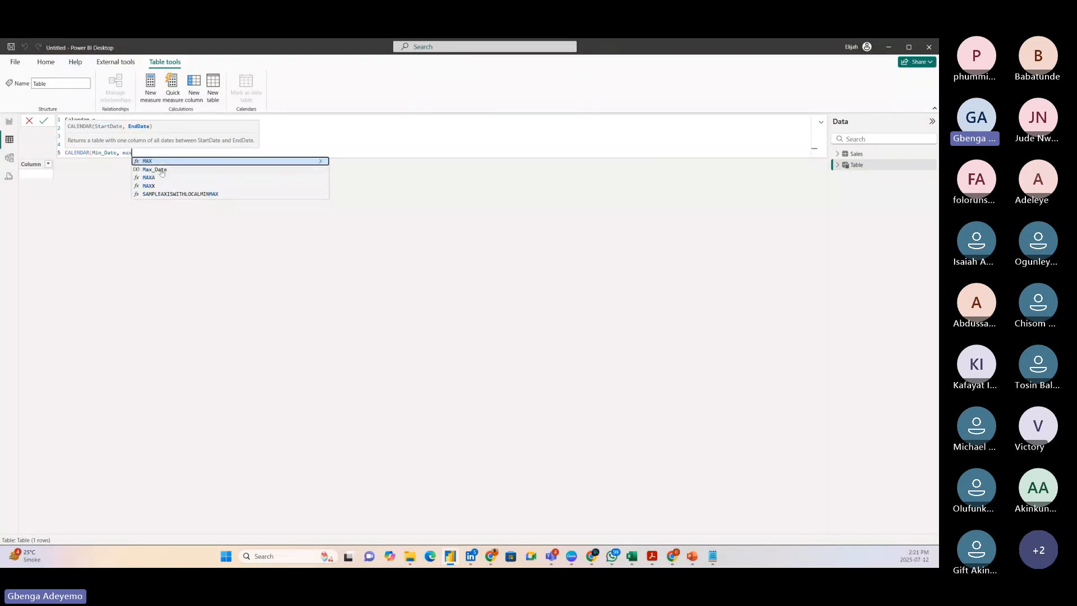
{"action": "left_click", "coordinate": [162, 171]}
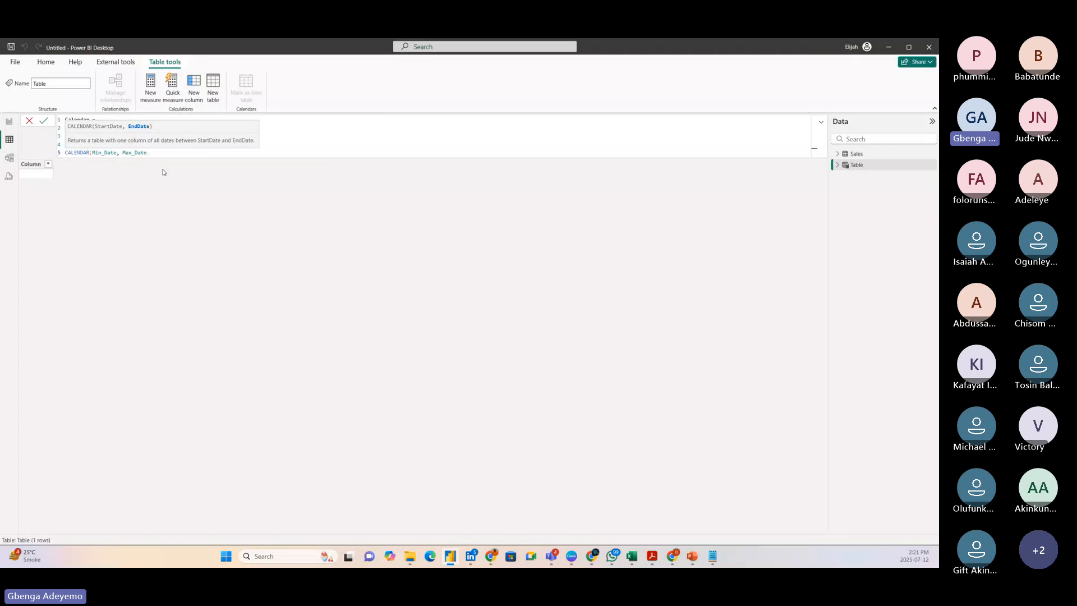
{"action": "type", "text": ")"}
{"action": "key", "text": "Return"}
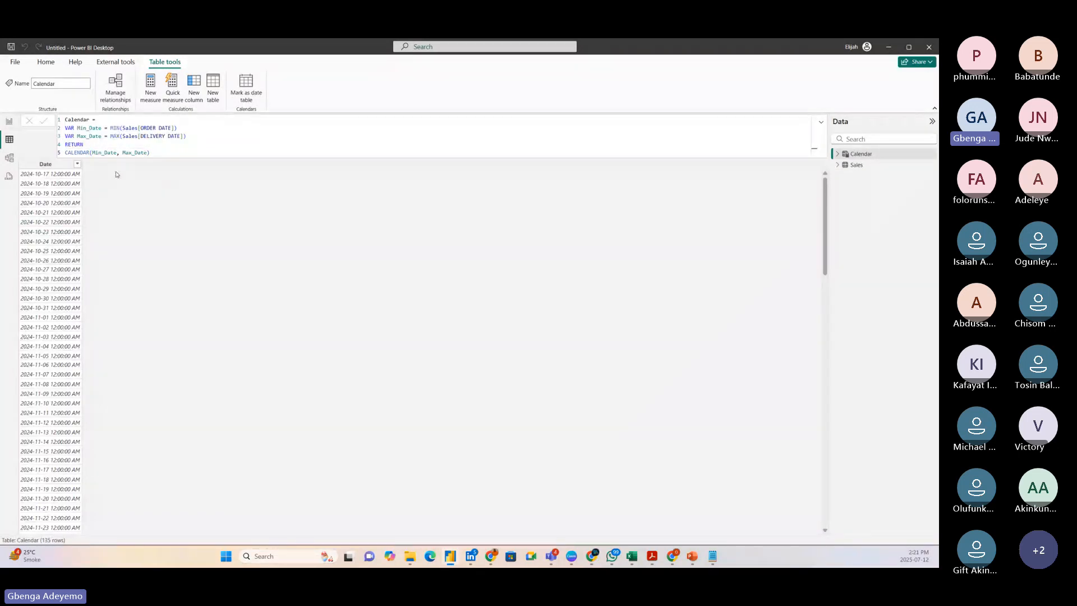
Set the display format of the Calendar table's Date column to Short Date (*2001-03-14).
{"action": "left_click", "coordinate": [52, 166]}
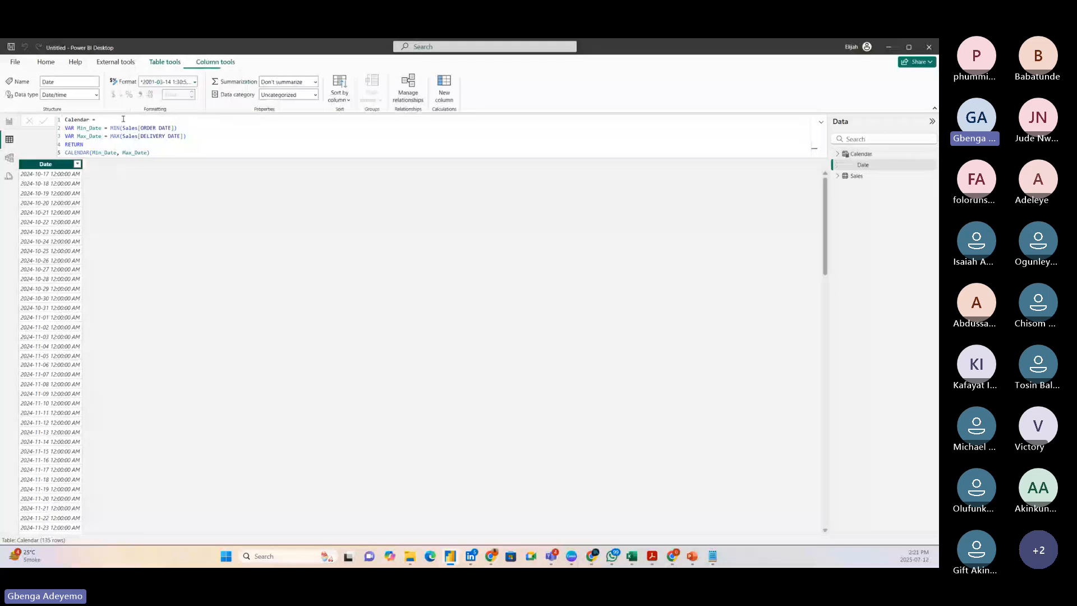
{"action": "left_click", "coordinate": [194, 82]}
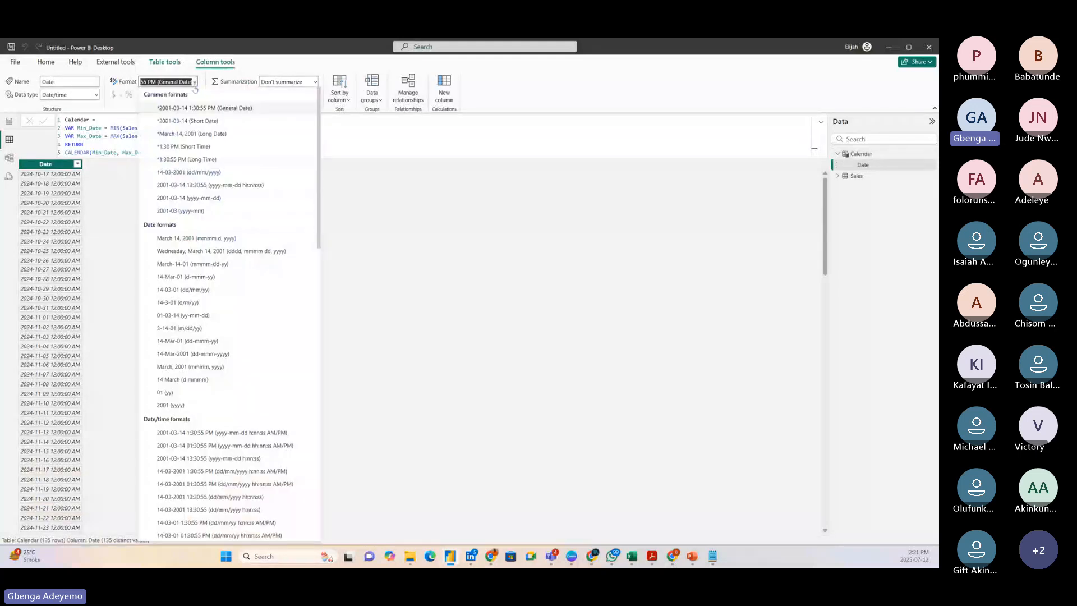
{"action": "left_click", "coordinate": [189, 122]}
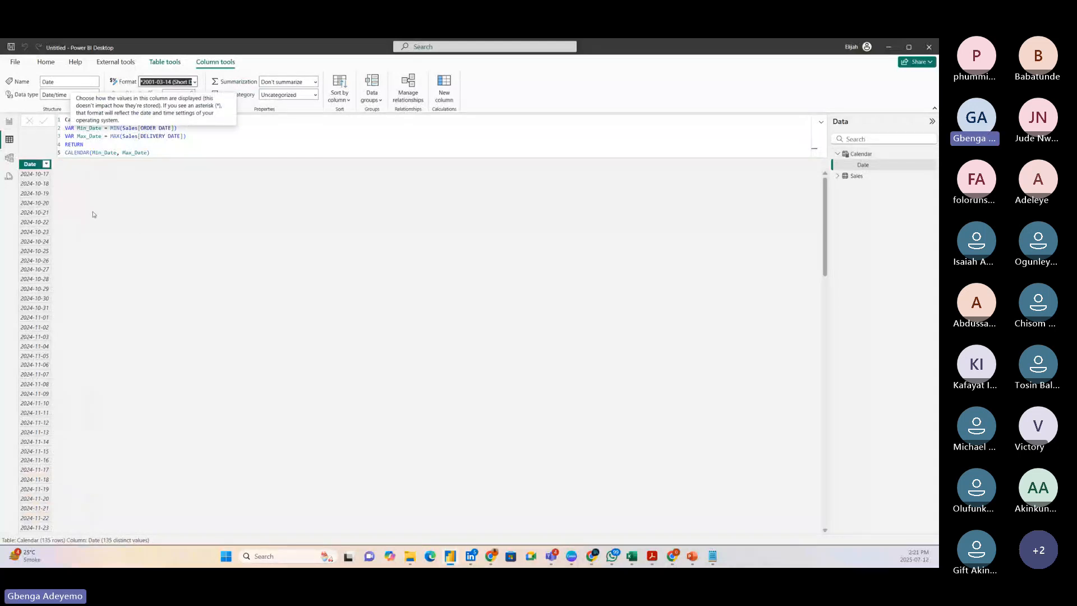
Add a calculated column to the Calendar table with the formula Year = YEAR('Calendar'[Date]).
{"action": "left_click", "coordinate": [444, 90]}
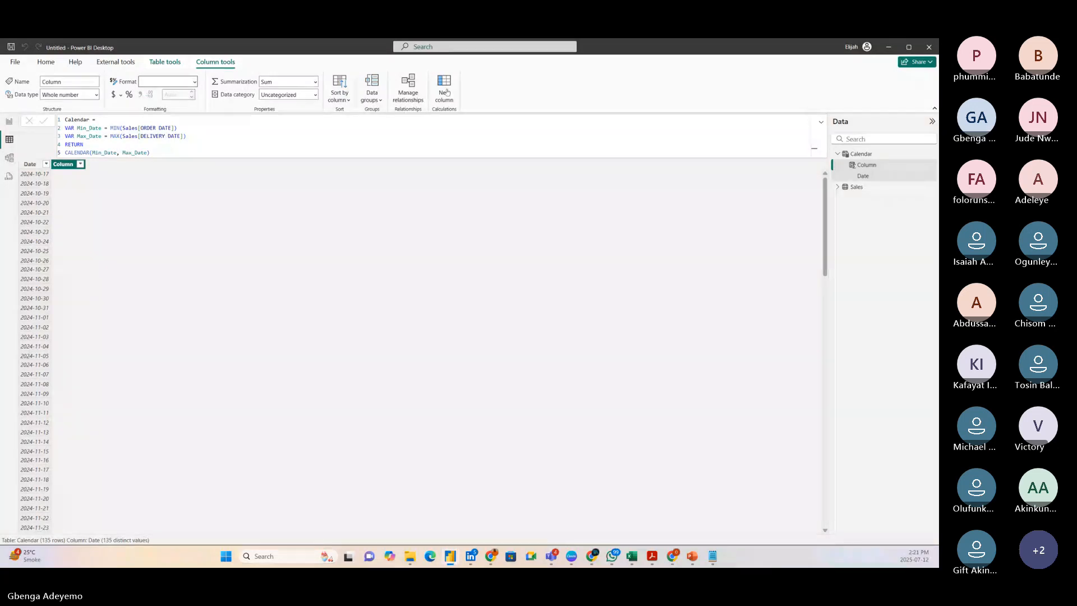
{"action": "type", "text": "Year = year"}
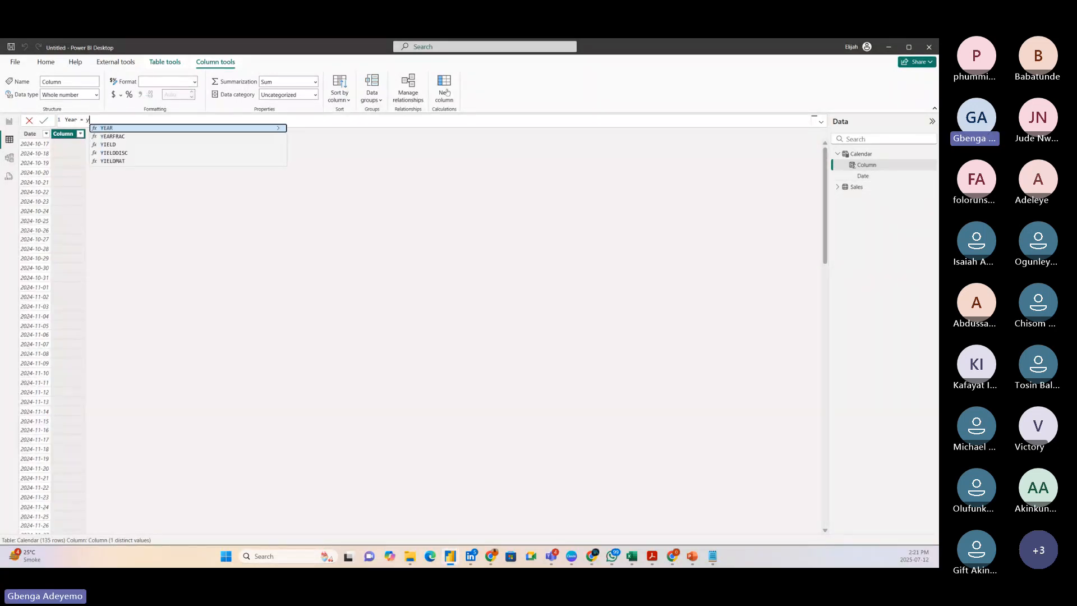
{"action": "key", "text": "Tab"}
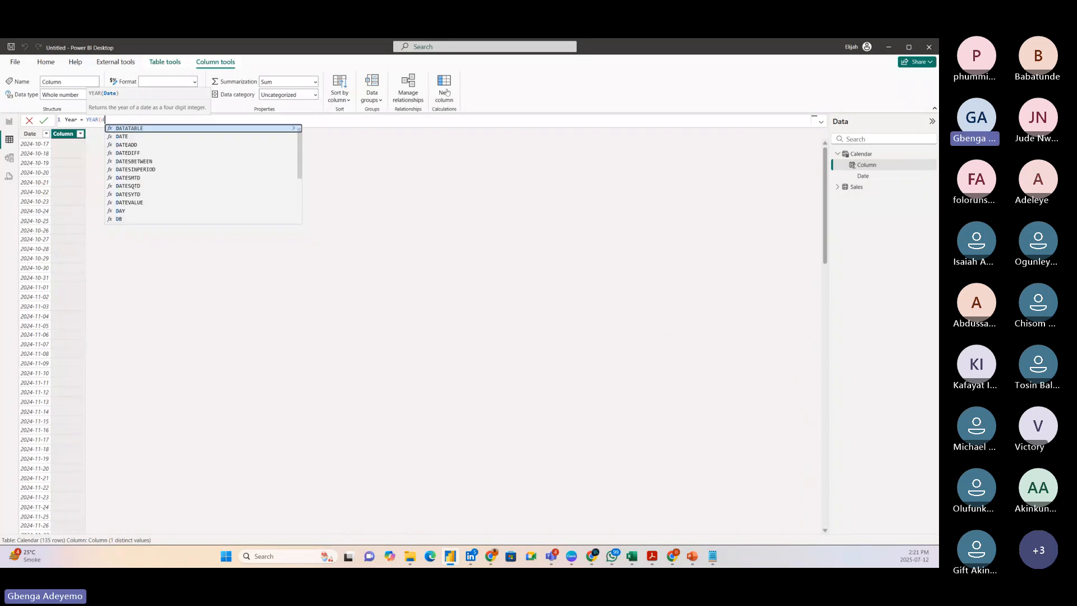
{"action": "type", "text": "date"}
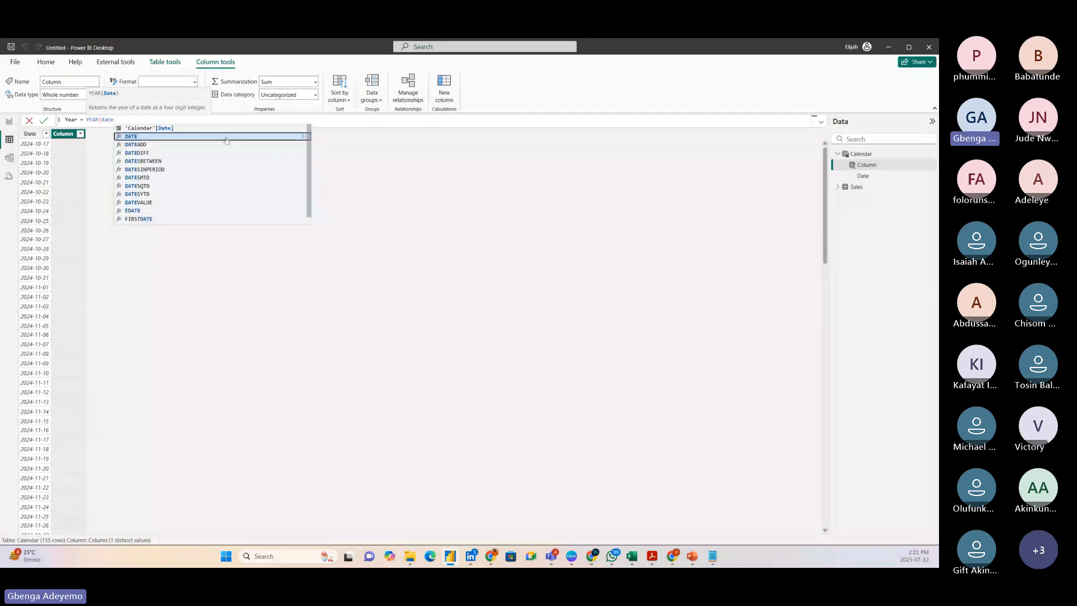
{"action": "left_click", "coordinate": [180, 129]}
{"action": "type", "text": ")"}
{"action": "key", "text": "Return"}
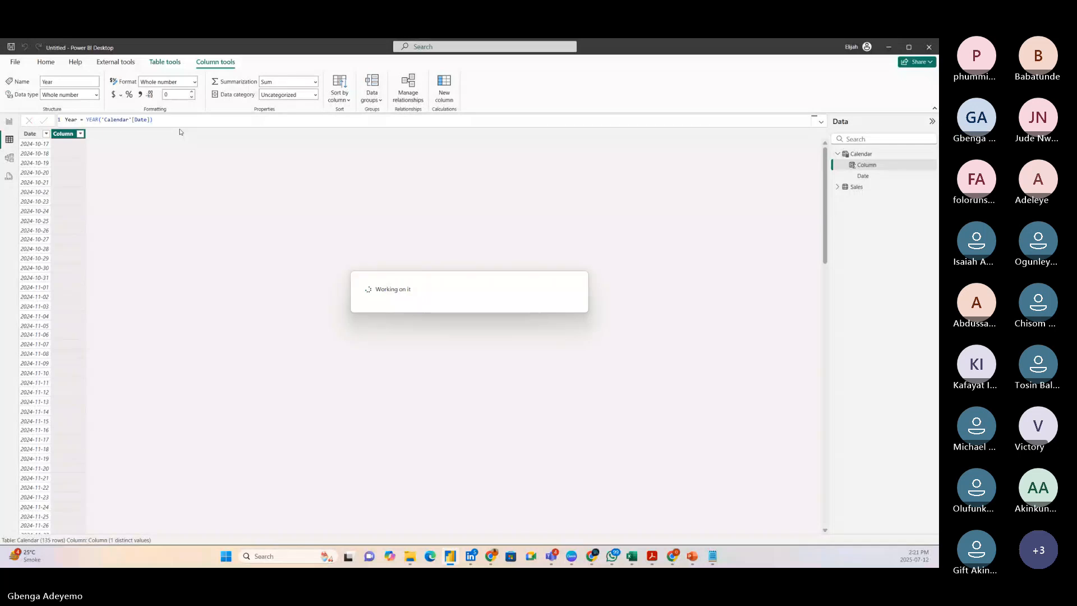
Add a calculated column to the Calendar table with the formula Month_Name = FORMAT('Calendar'[Date], "Mmm").
{"action": "left_click", "coordinate": [443, 88]}
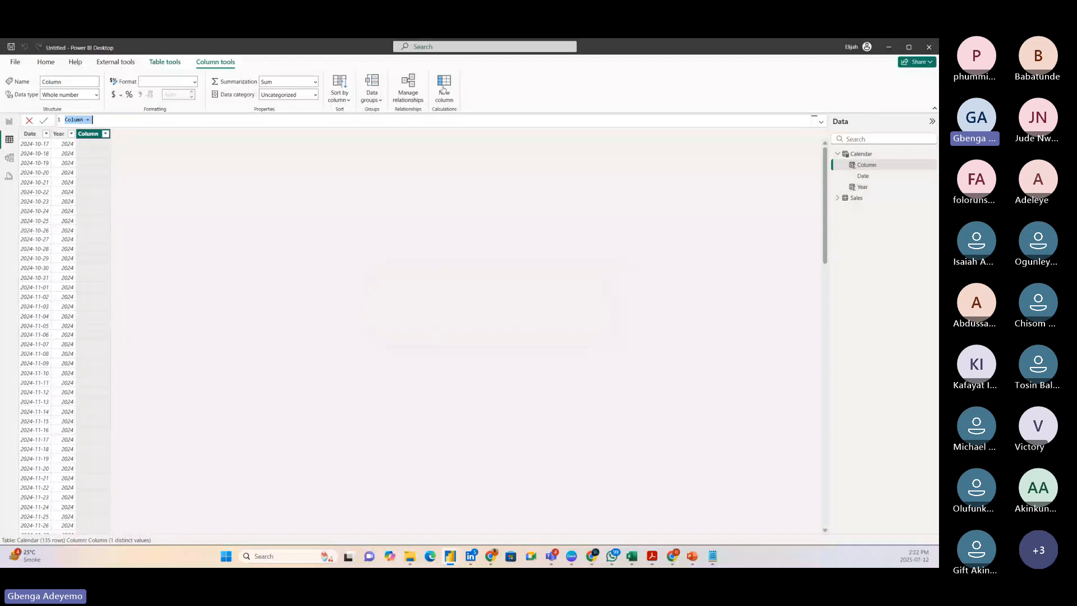
{"action": "type", "text": "Month_Name = FORMAT("}
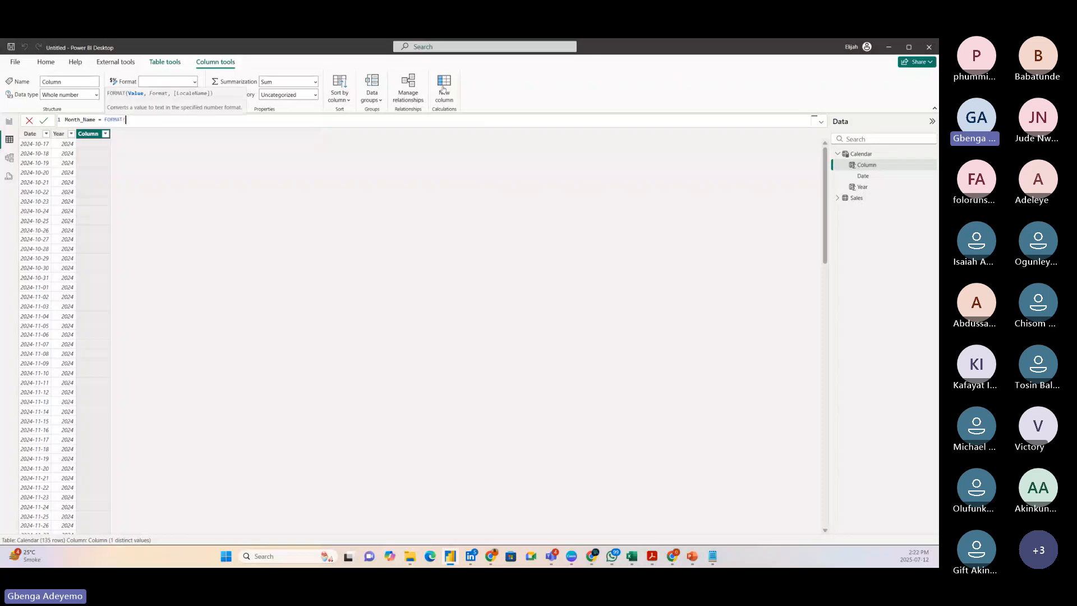
{"action": "type", "text": "date"}
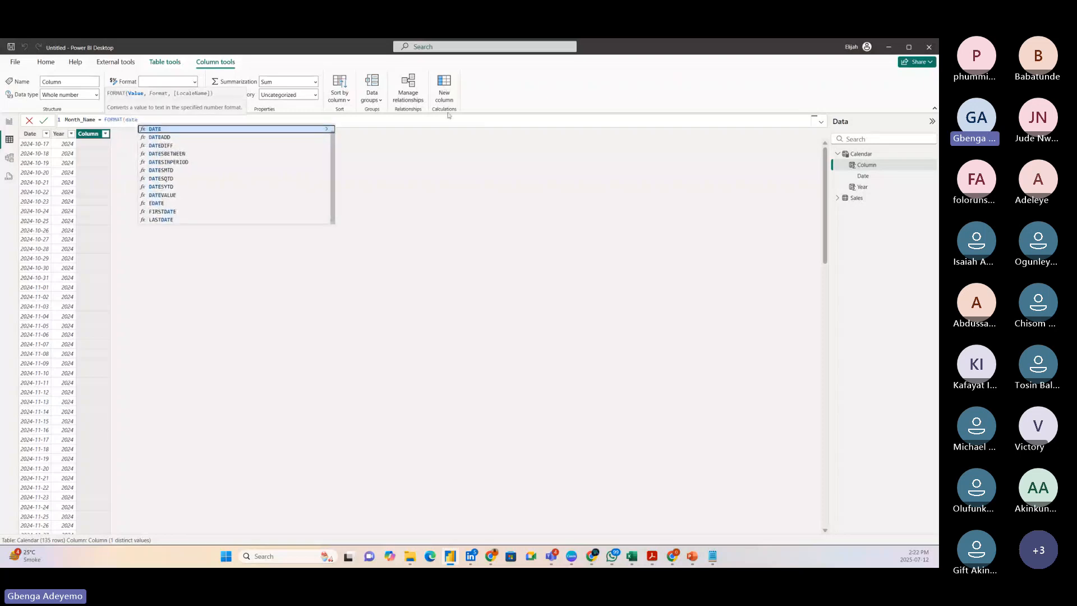
{"action": "left_click", "coordinate": [241, 130]}
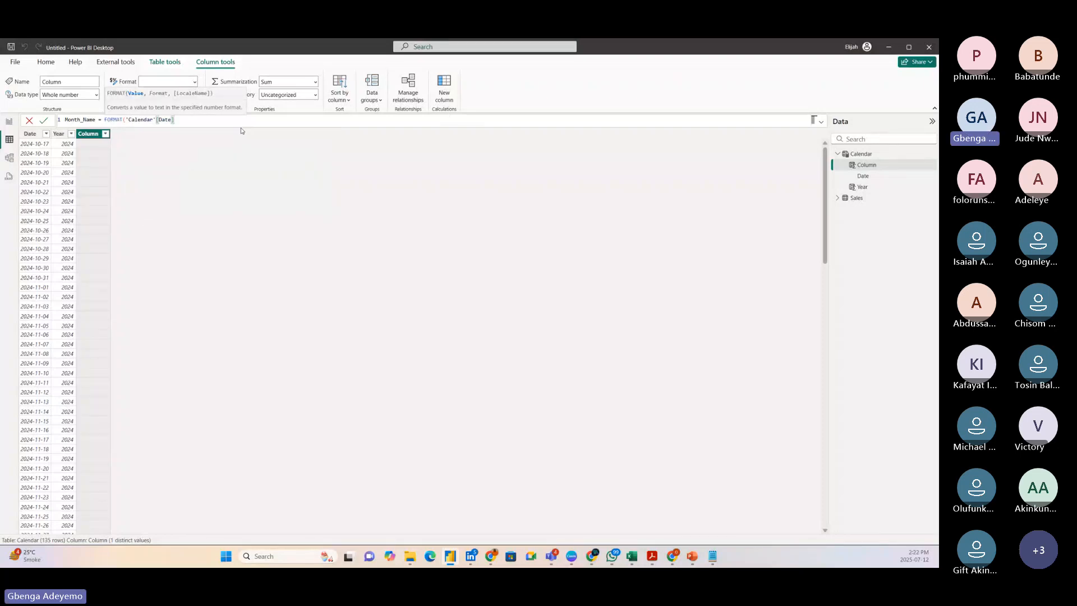
{"action": "type", "text": ", \"Mmm\")"}
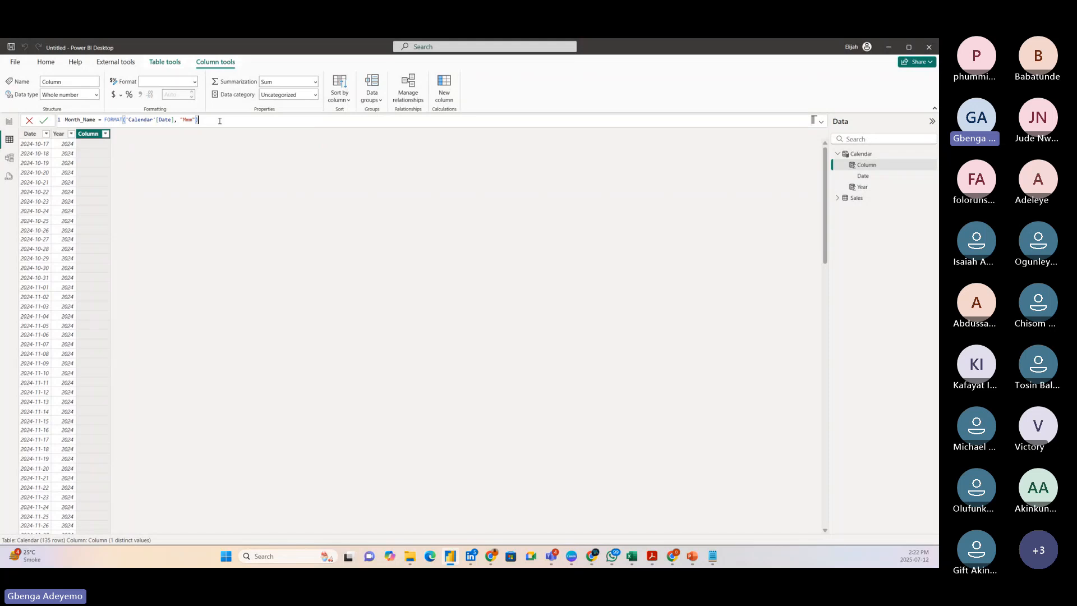
{"action": "scroll", "coordinate": [220, 120], "scroll_direction": "up", "scroll_amount": 5}
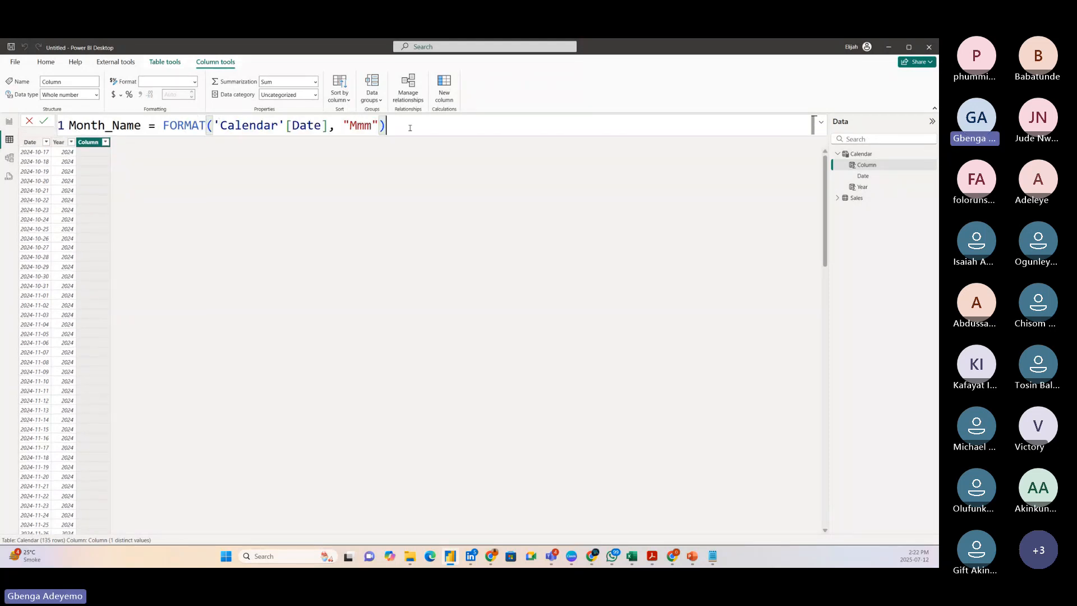
{"action": "key", "text": "Return"}
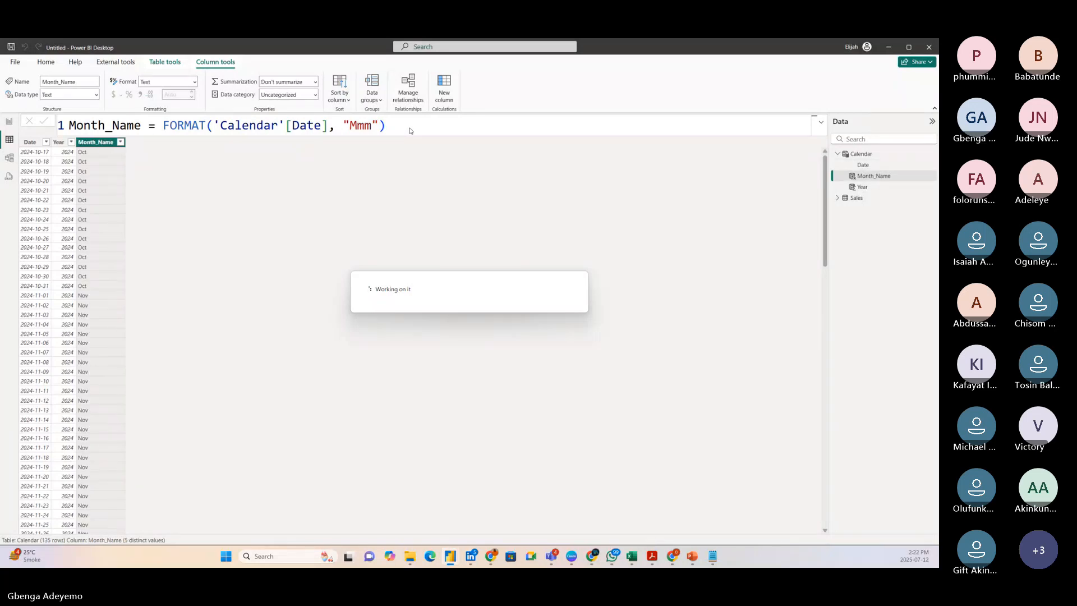
Add a calculated column to the Calendar table with the formula Month_Nos = MONTH('Calendar'[Date]).
{"action": "left_click", "coordinate": [443, 92]}
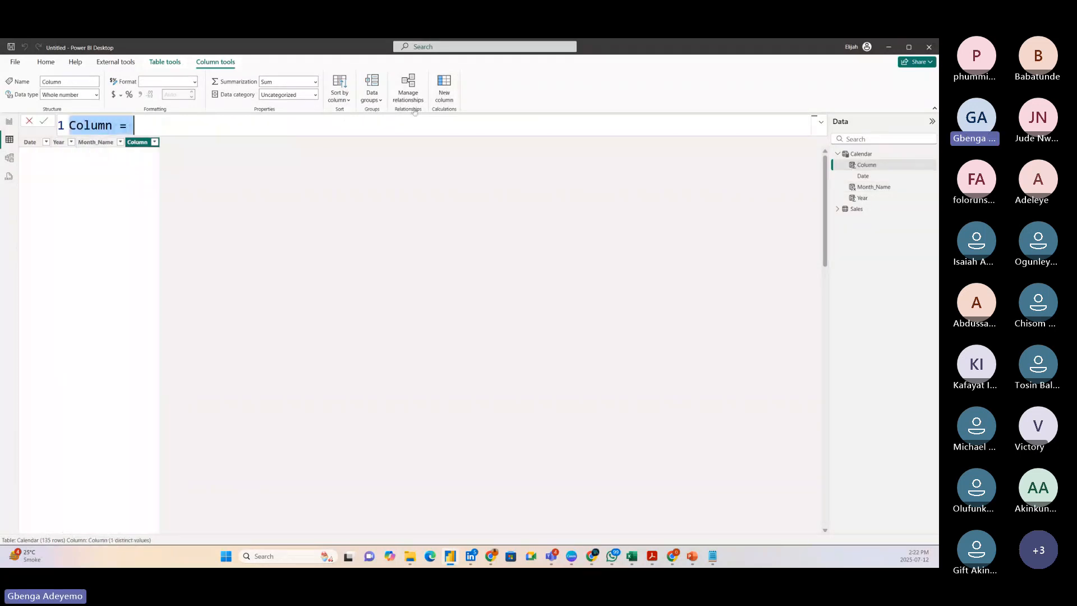
{"action": "type", "text": "Month_No"}
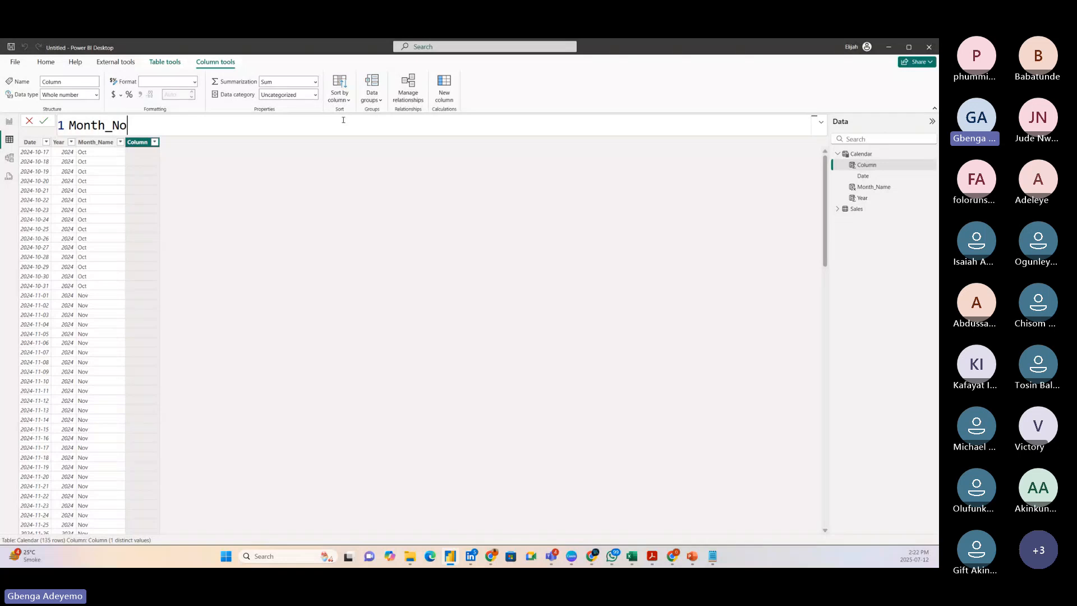
{"action": "type", "text": "s = "}
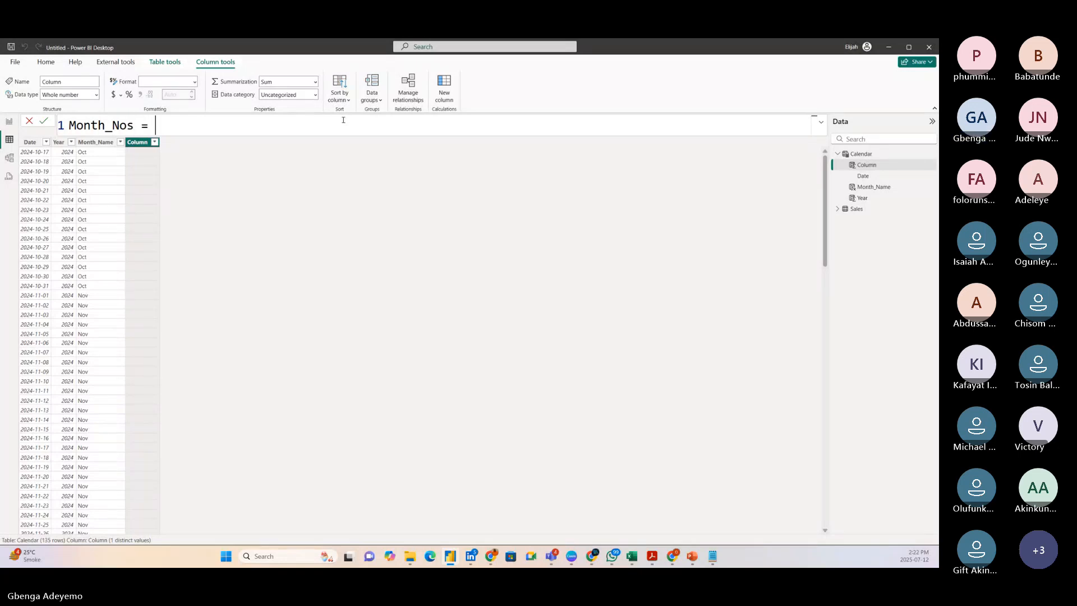
{"action": "type", "text": "month"}
{"action": "key", "text": "Tab"}
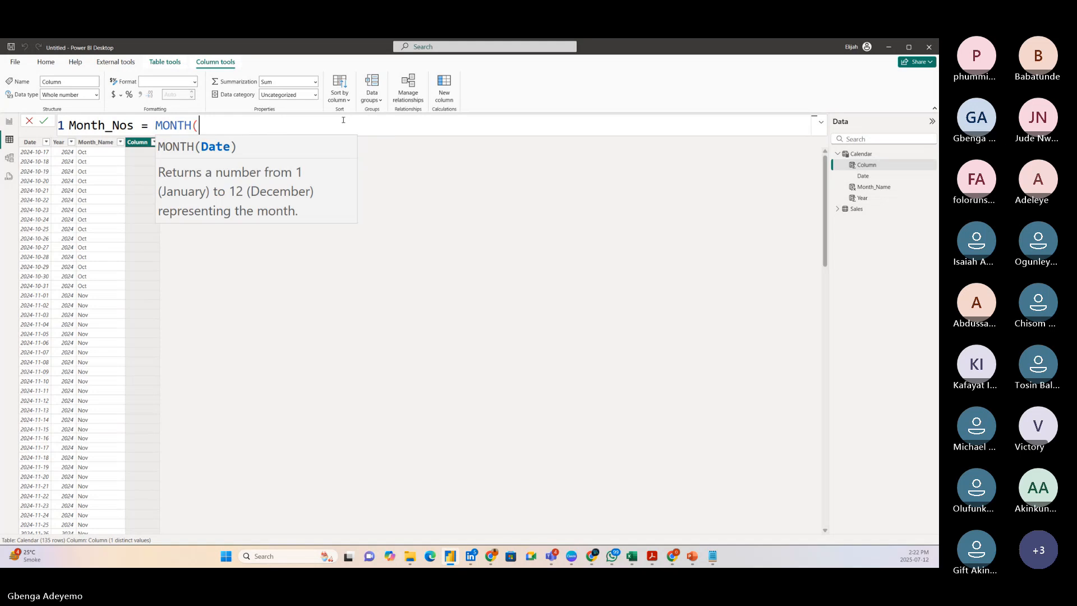
{"action": "type", "text": "date"}
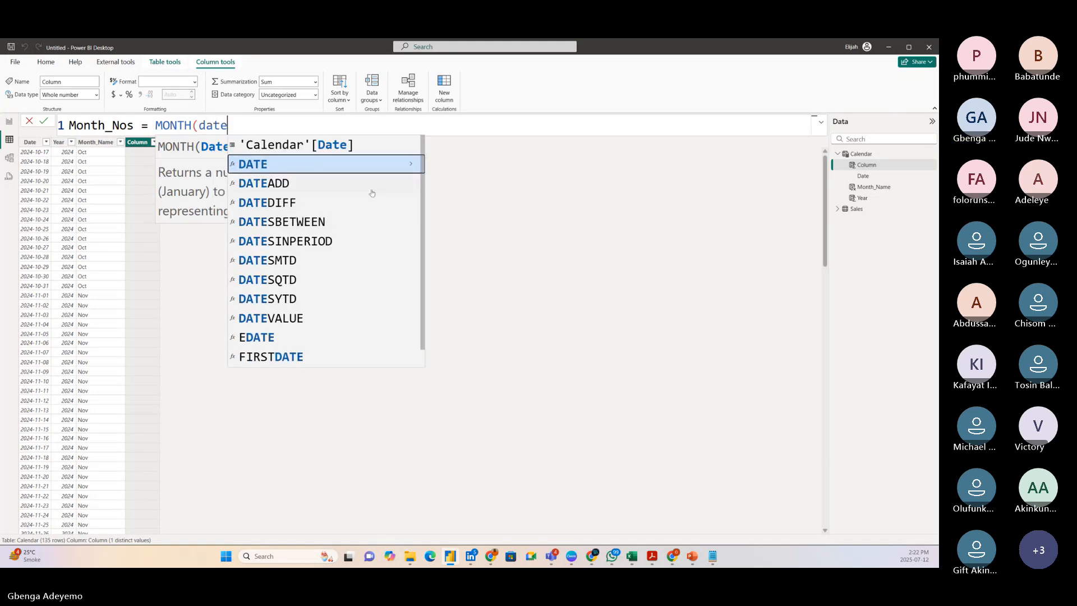
{"action": "left_click", "coordinate": [329, 144]}
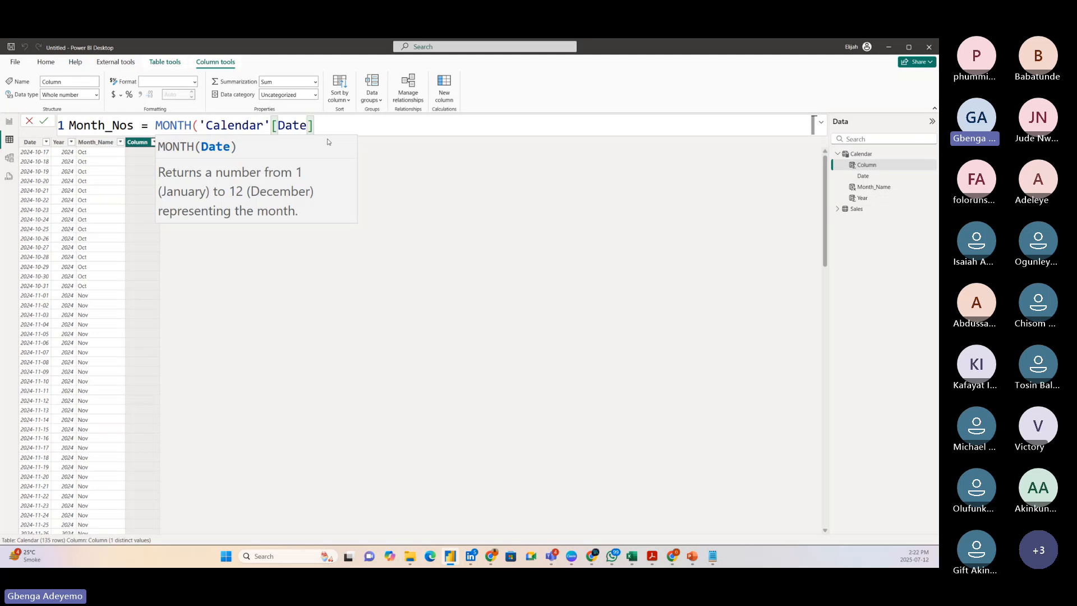
{"action": "type", "text": ")"}
{"action": "key", "text": "Return"}
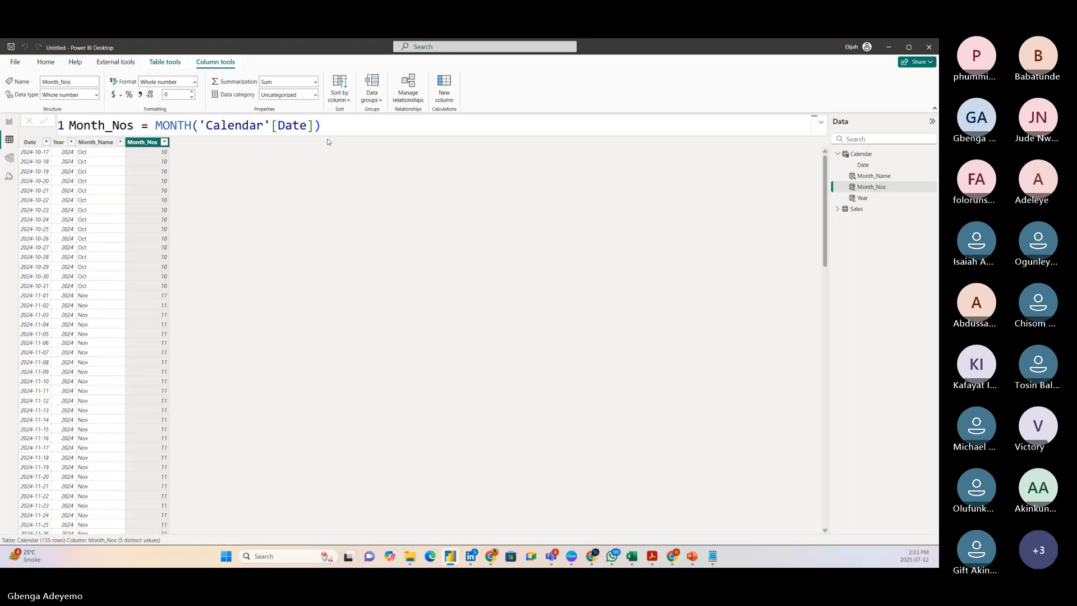
Review the Calendar table's defining formula and the distinct values in the Month_Nos column.
{"action": "left_click", "coordinate": [32, 144]}
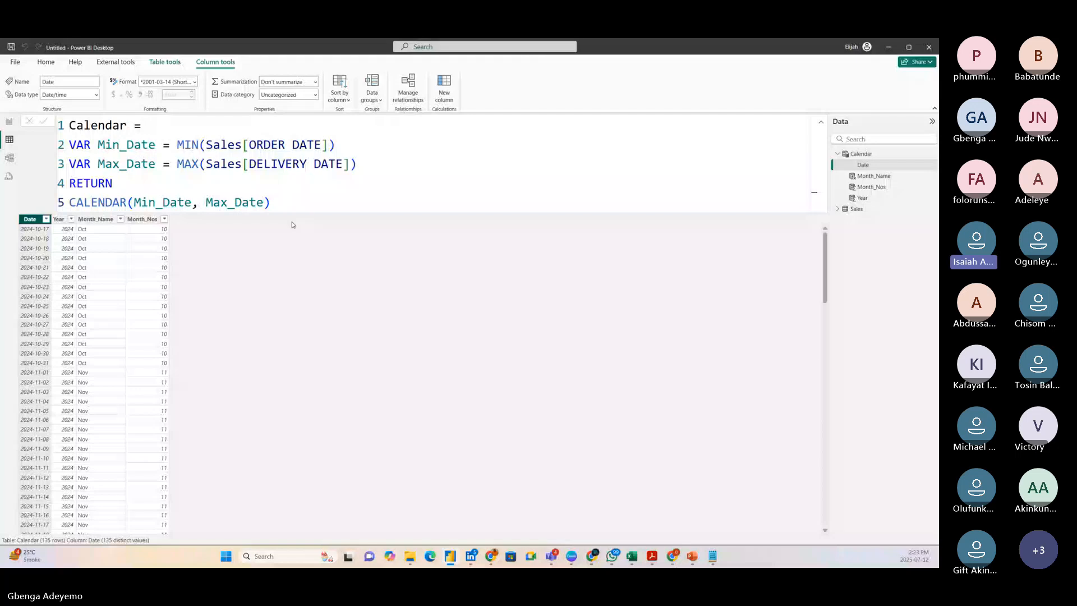
{"action": "left_click", "coordinate": [298, 210]}
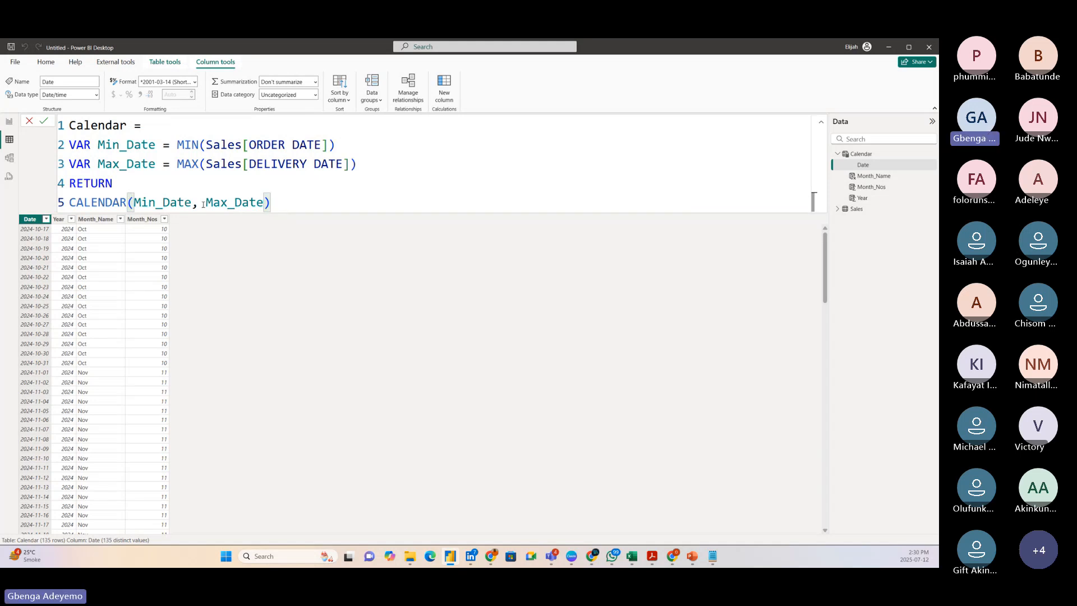
{"action": "left_click", "coordinate": [142, 219]}
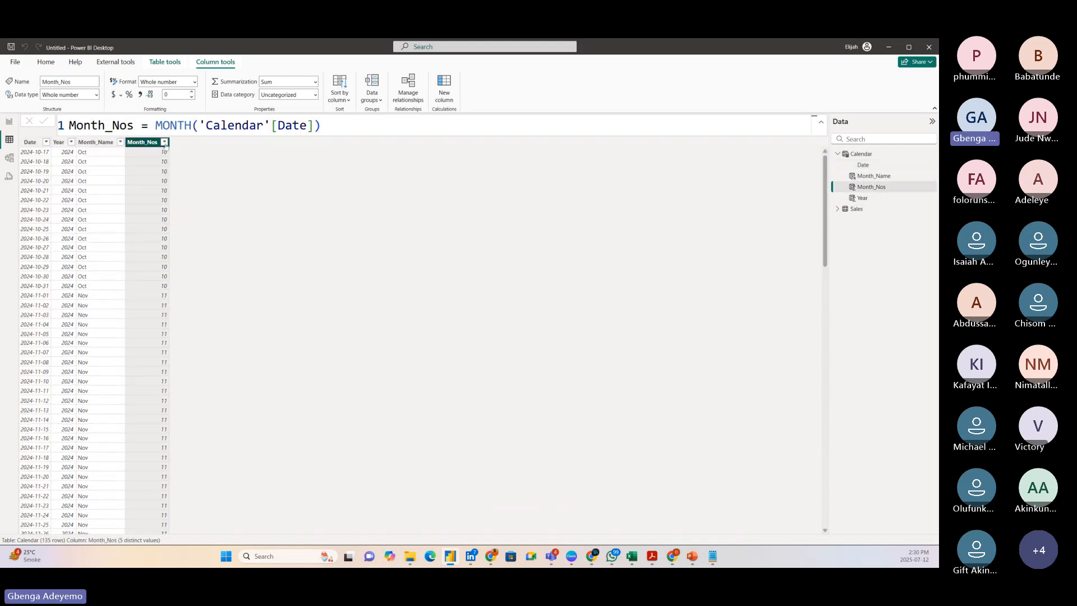
{"action": "left_click", "coordinate": [164, 143]}
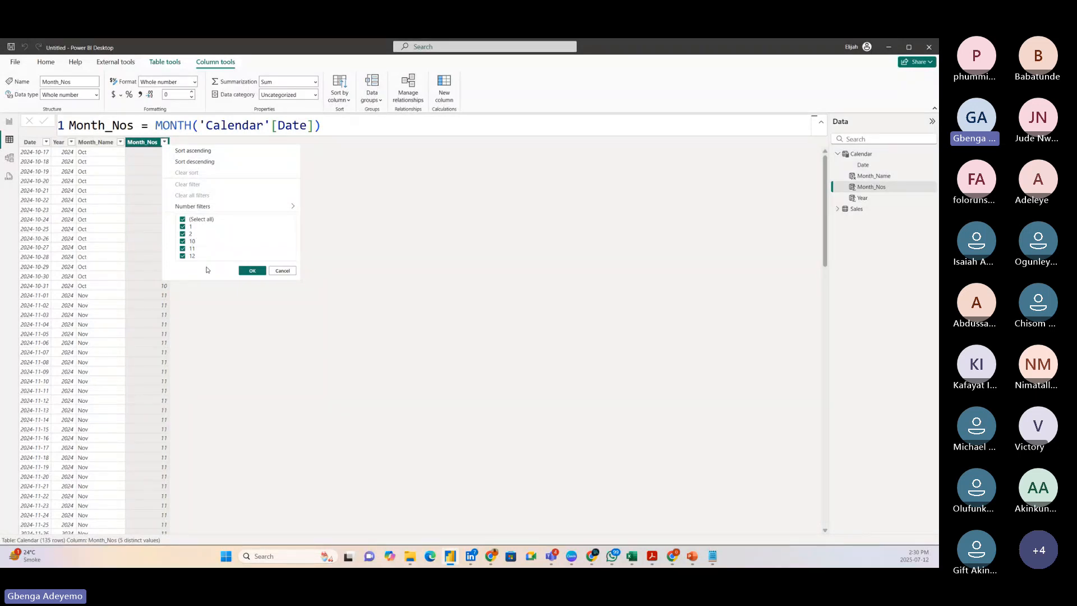
{"action": "left_click", "coordinate": [283, 272]}
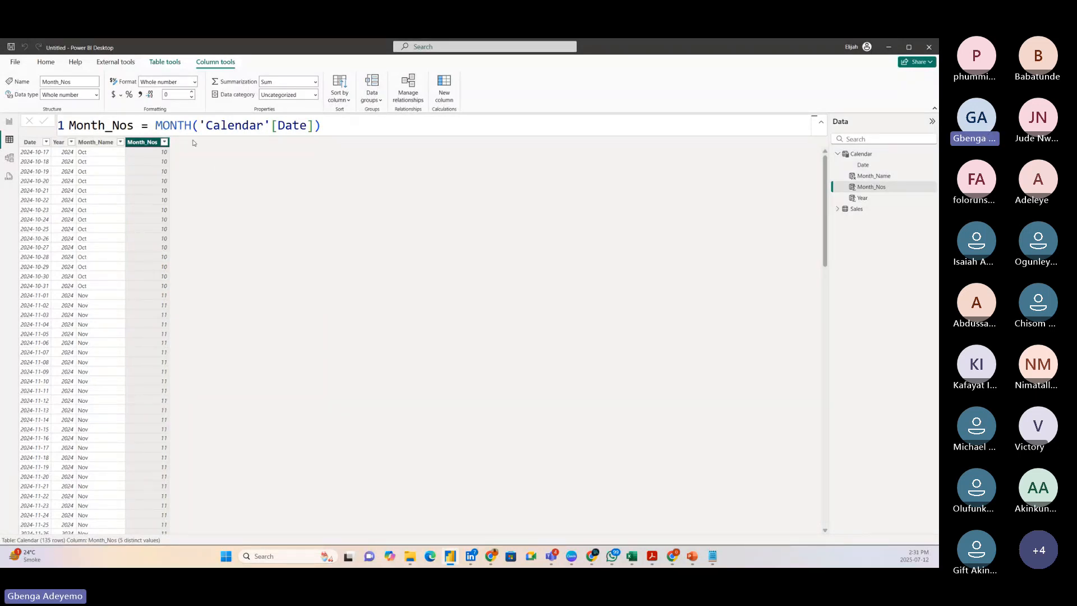
Sort the Calendar table's Month_Name column by the Month_Nos column.
{"action": "left_click", "coordinate": [95, 142]}
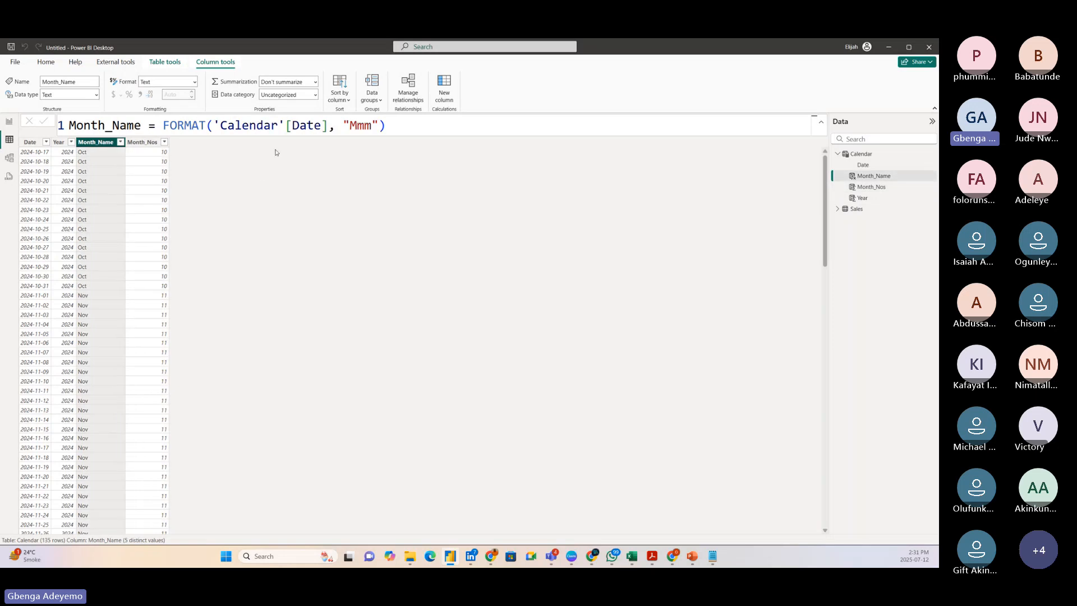
{"action": "left_click", "coordinate": [340, 90]}
{"action": "left_click", "coordinate": [350, 147]}
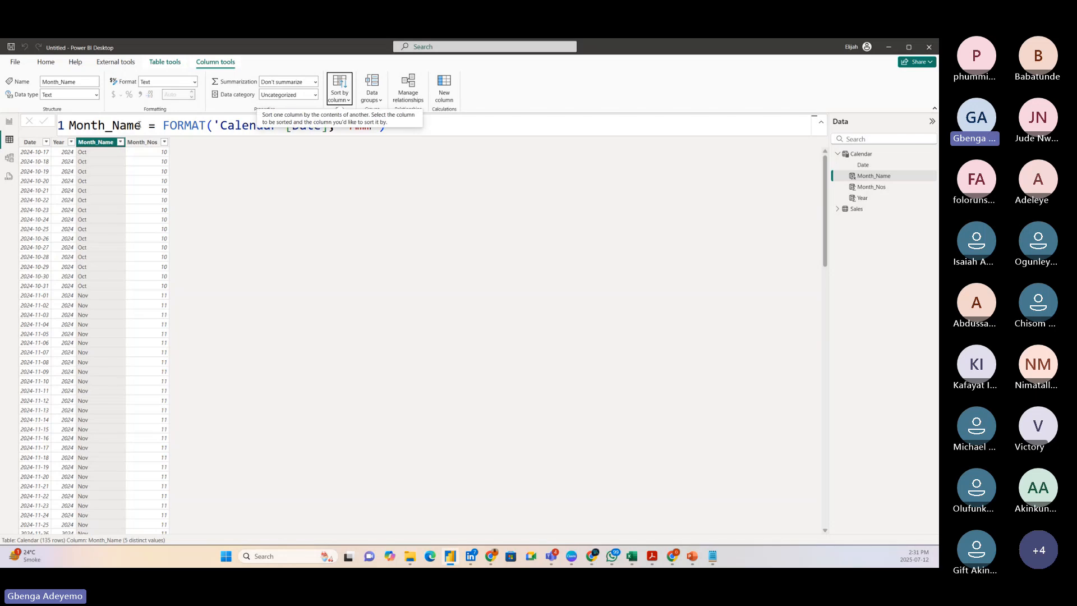
Add a calculated column to the Calendar table with the formula Month/Year = 'Calendar'[Month_Name]&" "&'Calendar'[Year].
{"action": "left_click", "coordinate": [447, 93]}
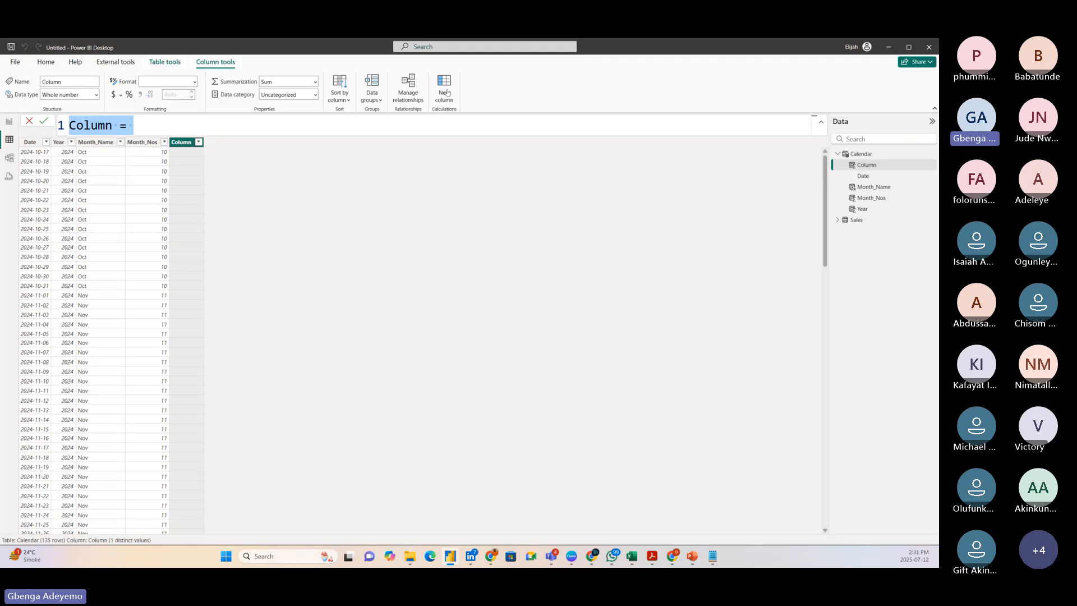
{"action": "key", "text": "BackSpace"}
{"action": "type", "text": "Month"}
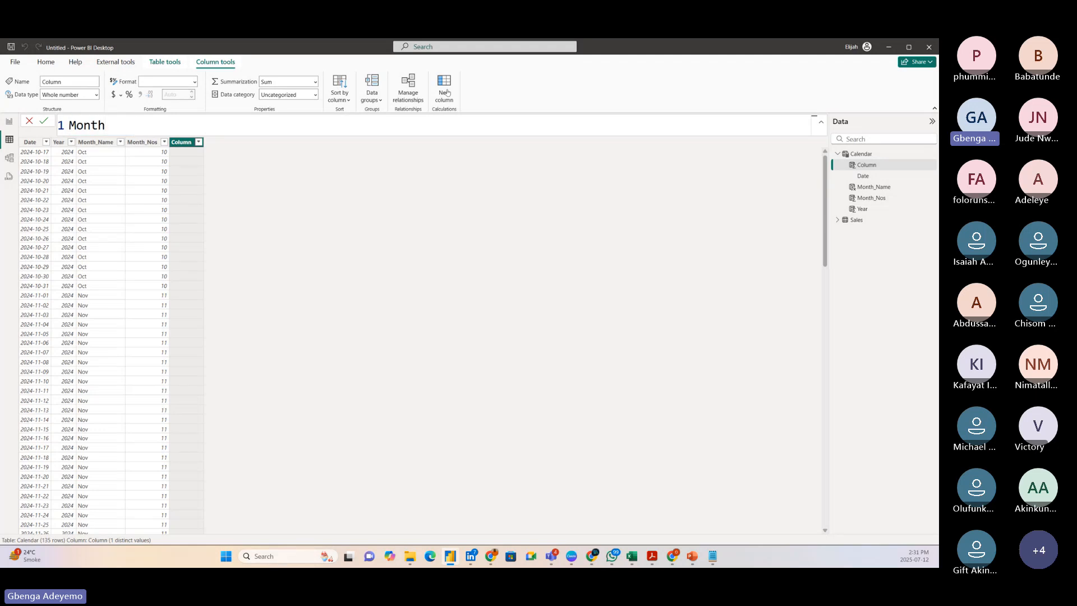
{"action": "type", "text": "/Year = month"}
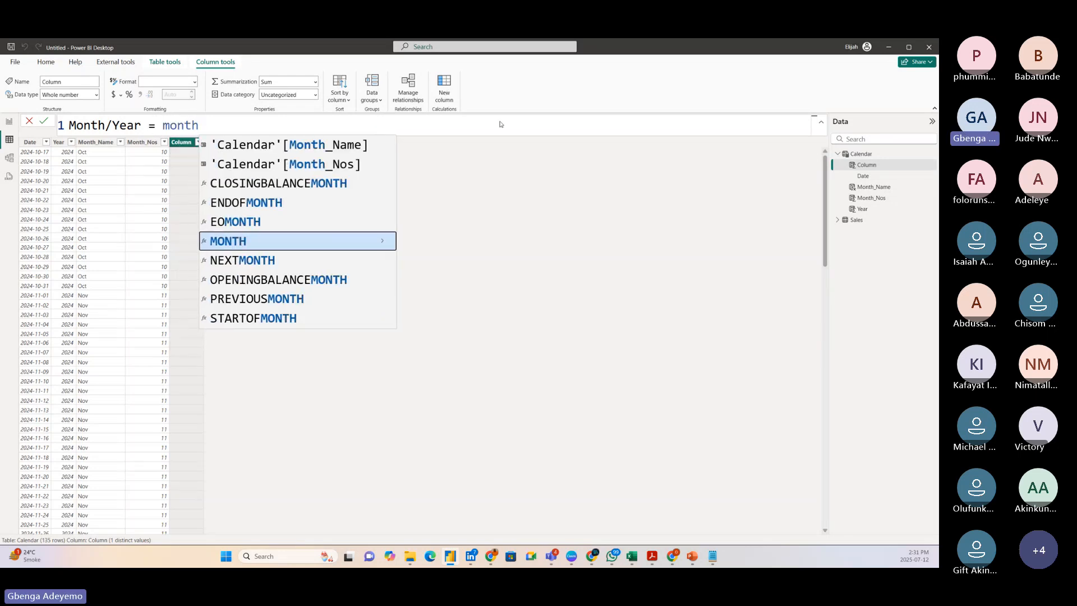
{"action": "left_click", "coordinate": [317, 147]}
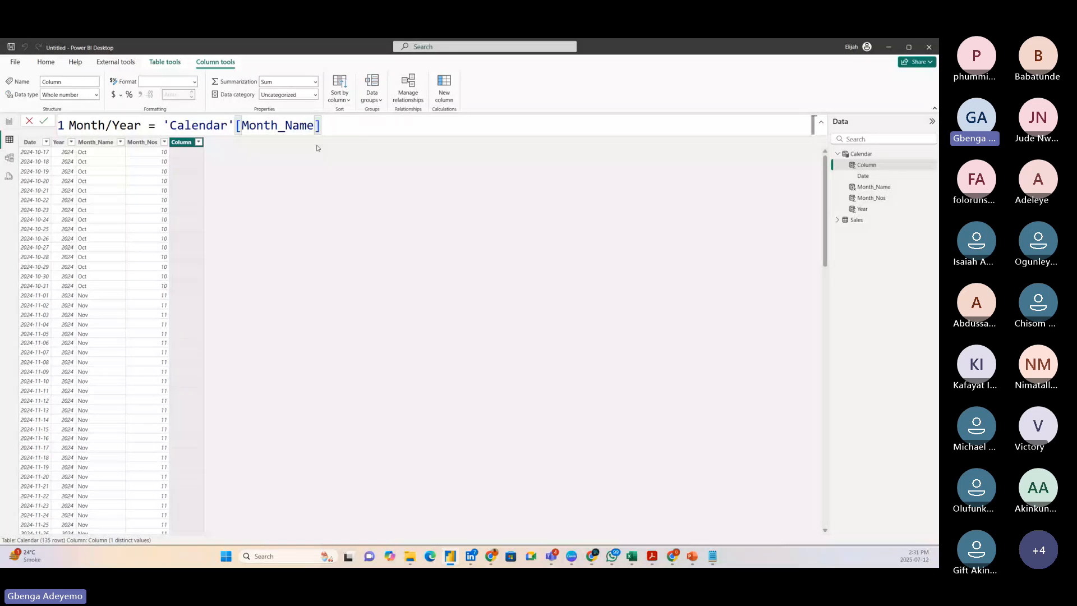
{"action": "type", "text": "&"}
{"action": "type", "text": "\" \"&"}
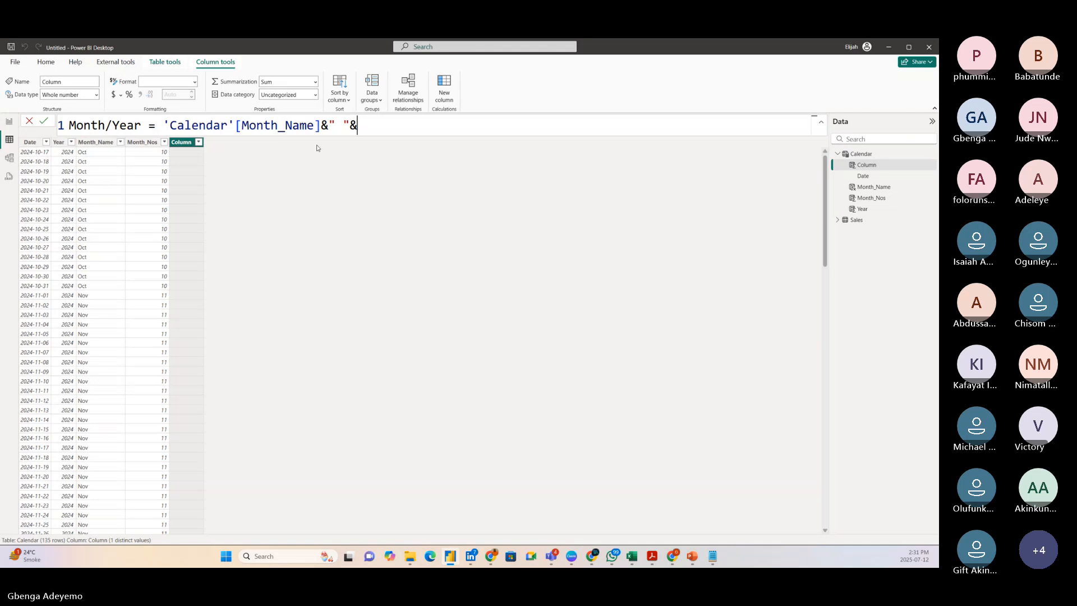
{"action": "type", "text": "year"}
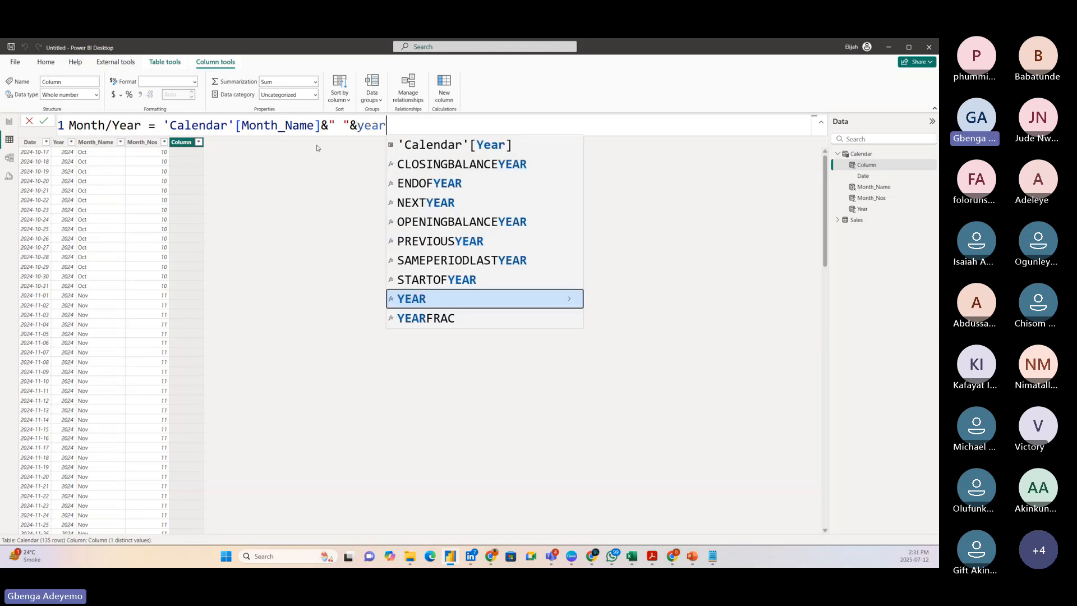
{"action": "left_click", "coordinate": [444, 151]}
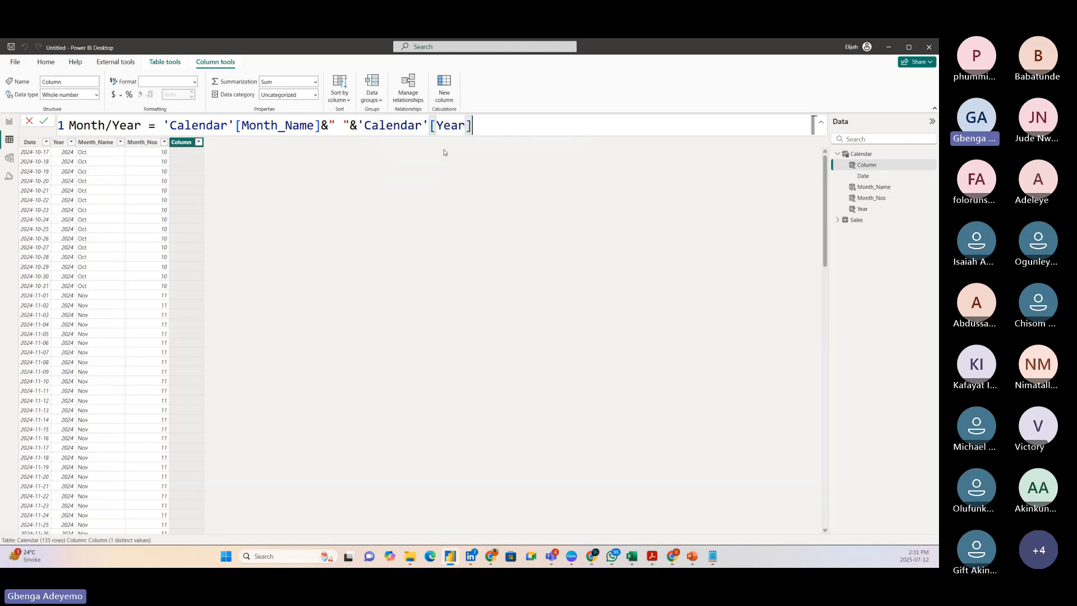
{"action": "key", "text": "Return"}
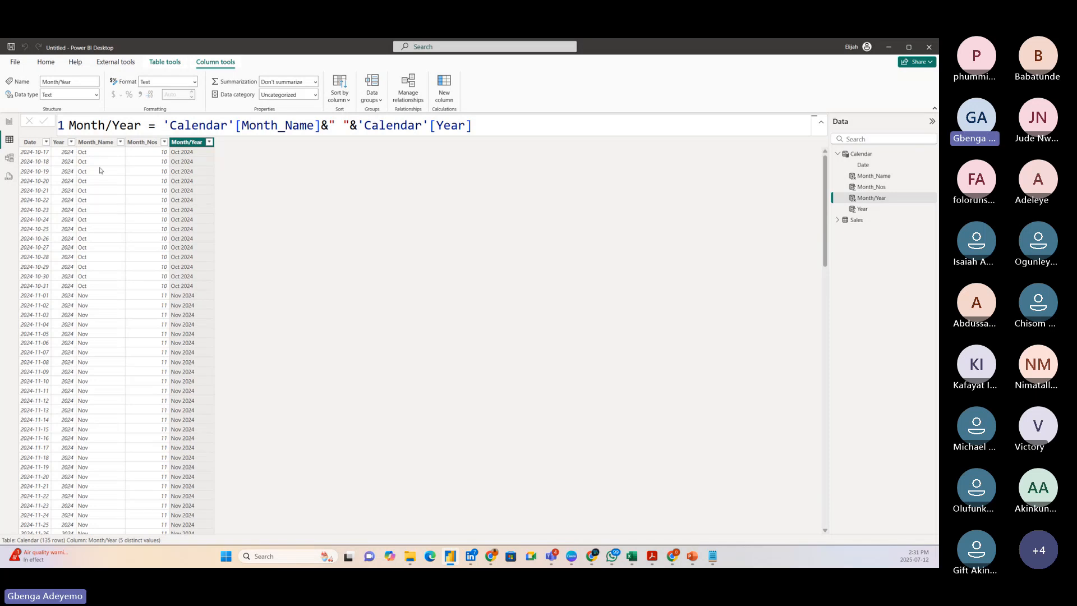
Insert a matrix visual on report Page 1, move it away from the page corner and enlarge it to fill most of the page.
{"action": "left_click", "coordinate": [10, 122]}
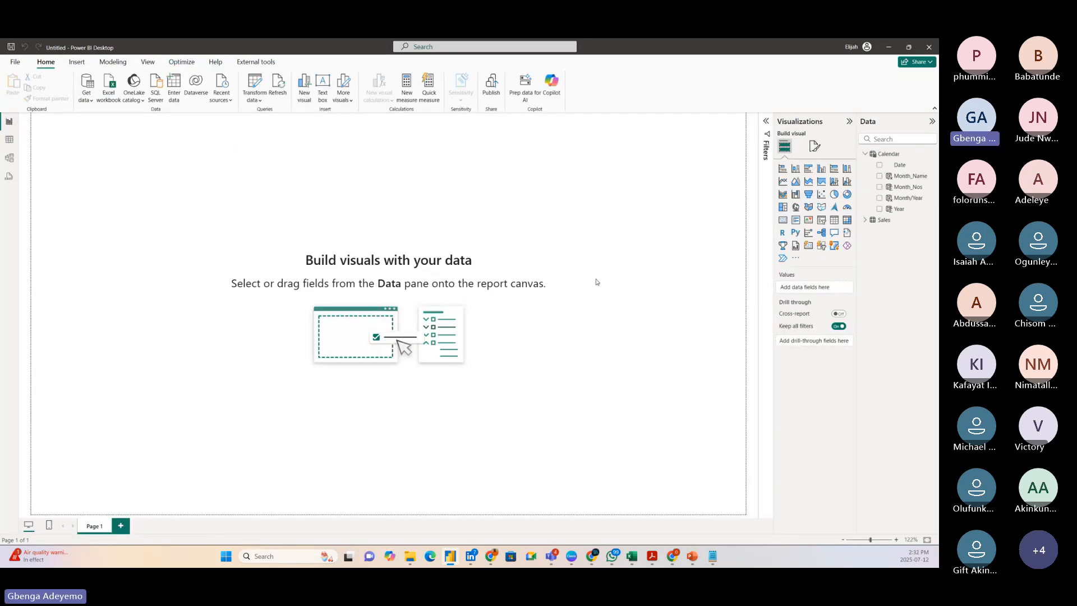
{"action": "left_click", "coordinate": [847, 222]}
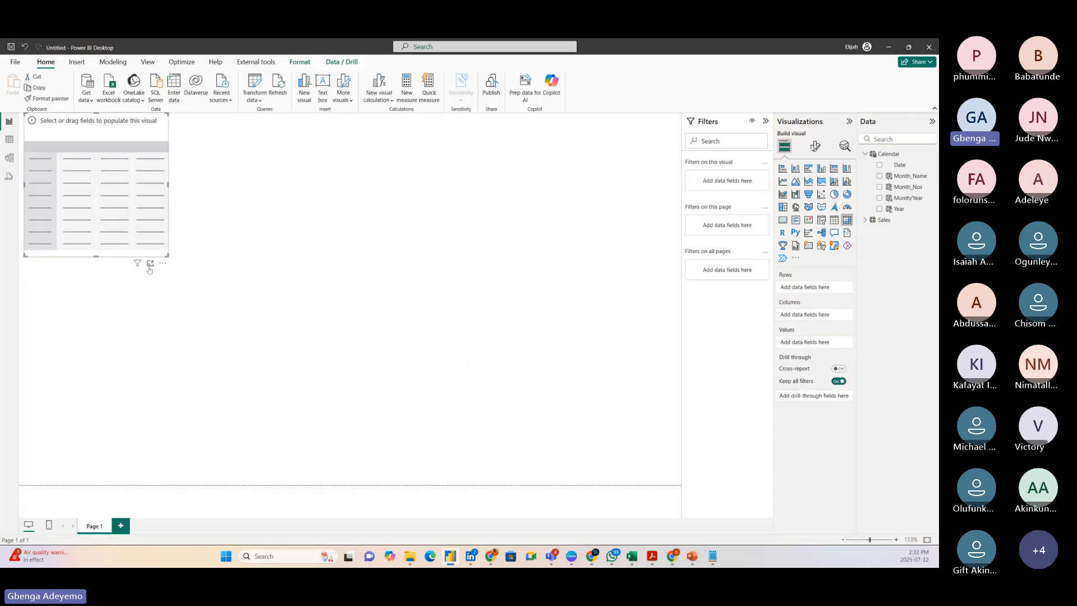
{"action": "left_click_drag", "start_coordinate": [160, 208], "coordinate": [212, 249]}
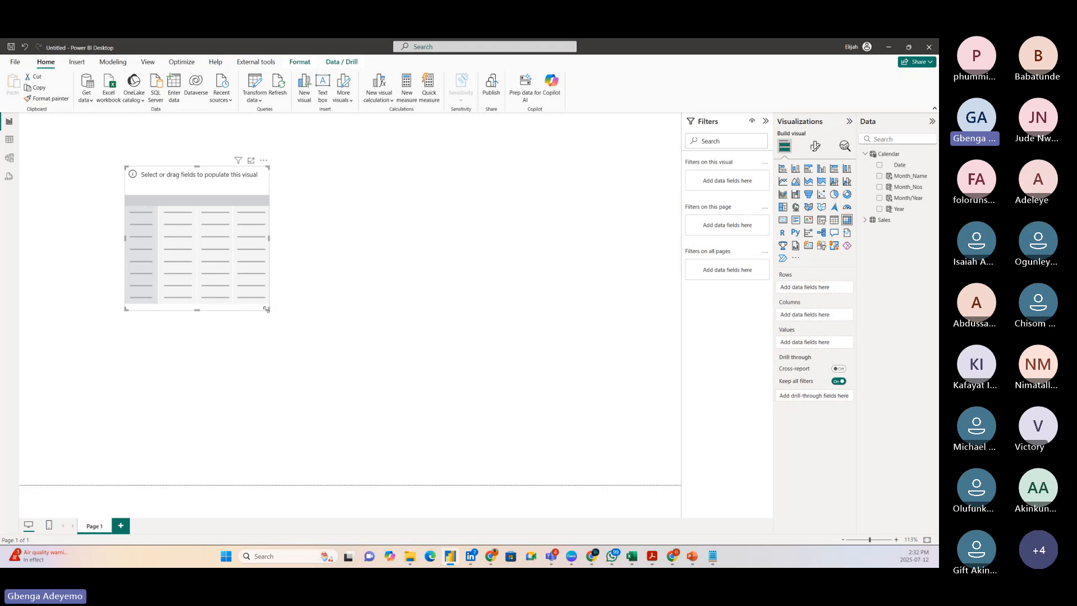
{"action": "left_click_drag", "start_coordinate": [269, 309], "coordinate": [547, 451]}
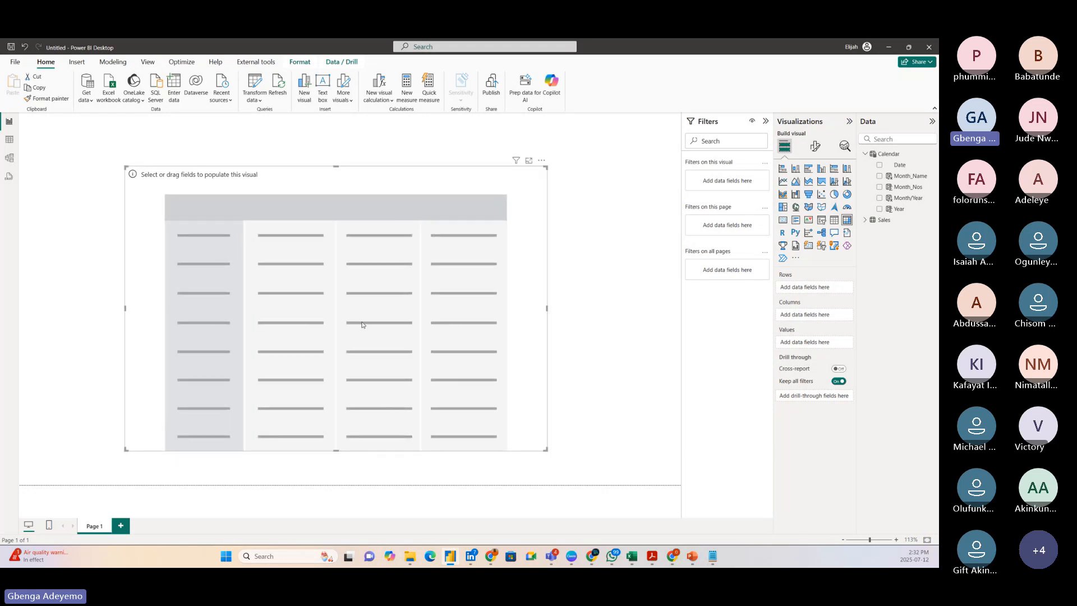
Make the empty matrix slightly taller and reposition it near the middle of the report page.
{"action": "left_click_drag", "start_coordinate": [361, 320], "coordinate": [377, 305]}
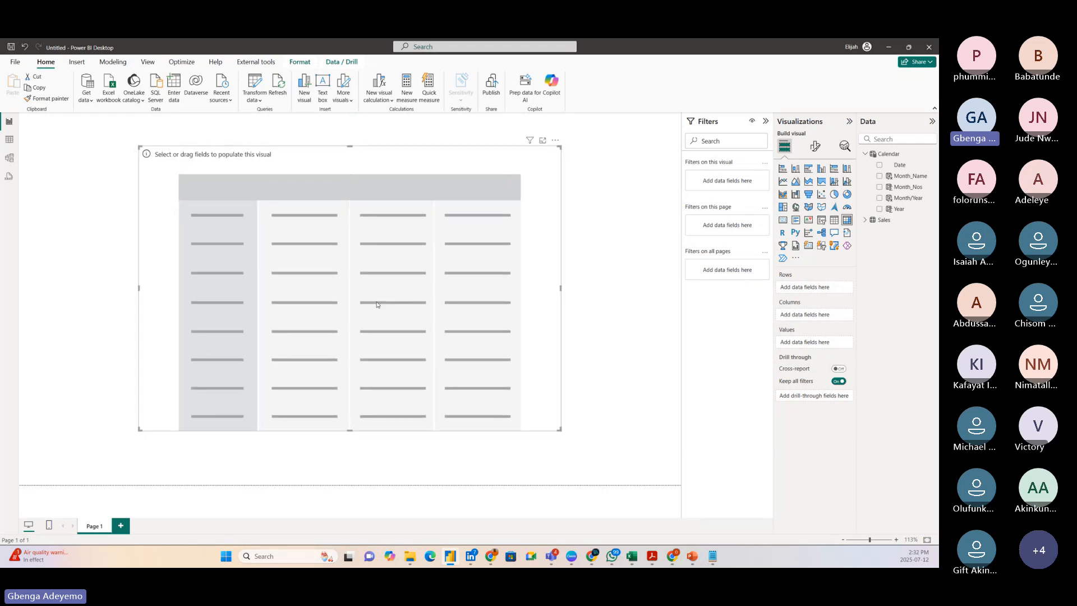
{"action": "left_click", "coordinate": [351, 434]}
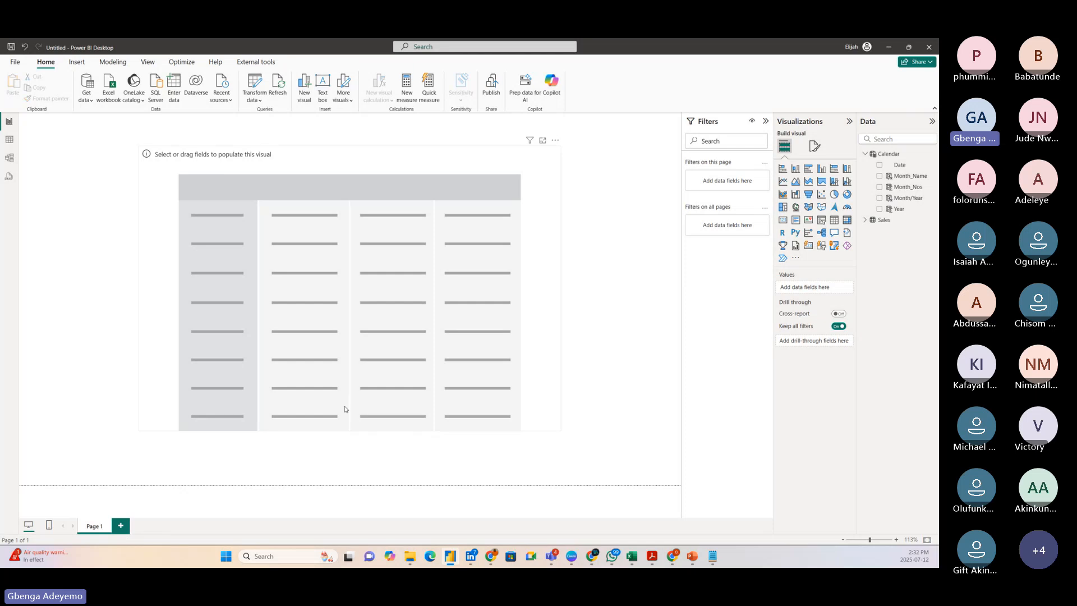
{"action": "left_click", "coordinate": [346, 423]}
{"action": "left_click_drag", "start_coordinate": [350, 431], "coordinate": [350, 447]}
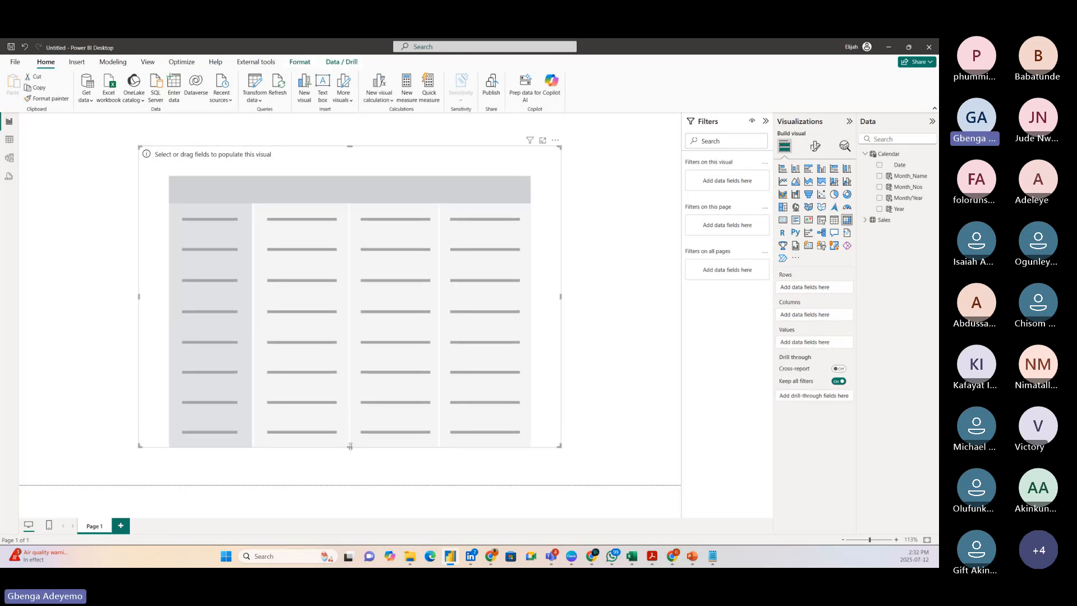
{"action": "mouse_move", "coordinate": [351, 286]}
{"action": "left_mouse_down"}
{"action": "mouse_move", "coordinate": [344, 243]}
{"action": "mouse_move", "coordinate": [345, 287]}
{"action": "left_mouse_up"}
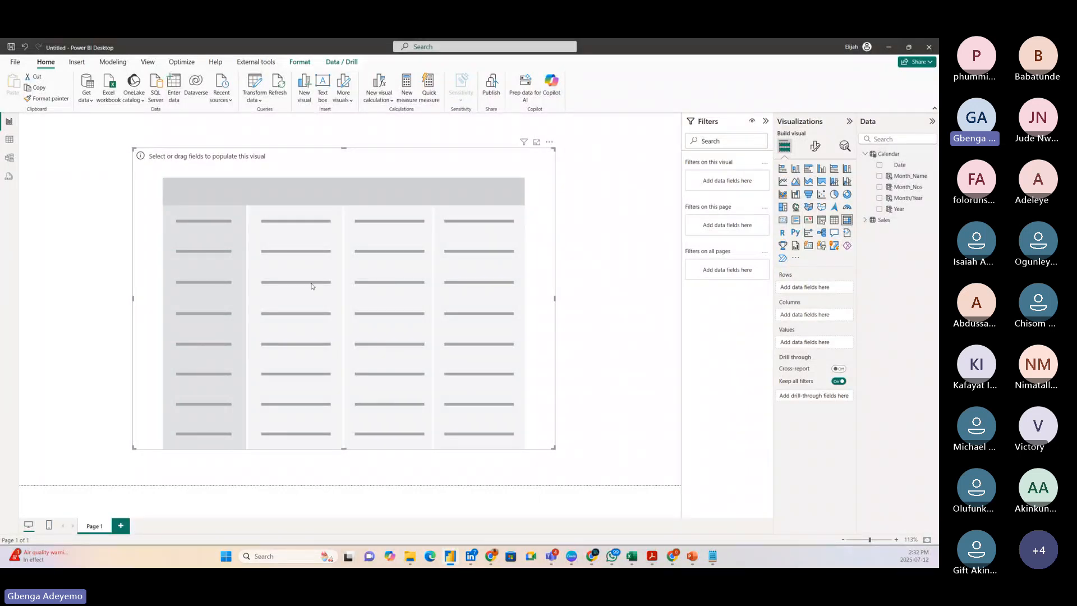
{"action": "mouse_move", "coordinate": [312, 286]}
{"action": "left_mouse_down"}
{"action": "mouse_move", "coordinate": [354, 289]}
{"action": "mouse_move", "coordinate": [322, 292]}
{"action": "left_mouse_up"}
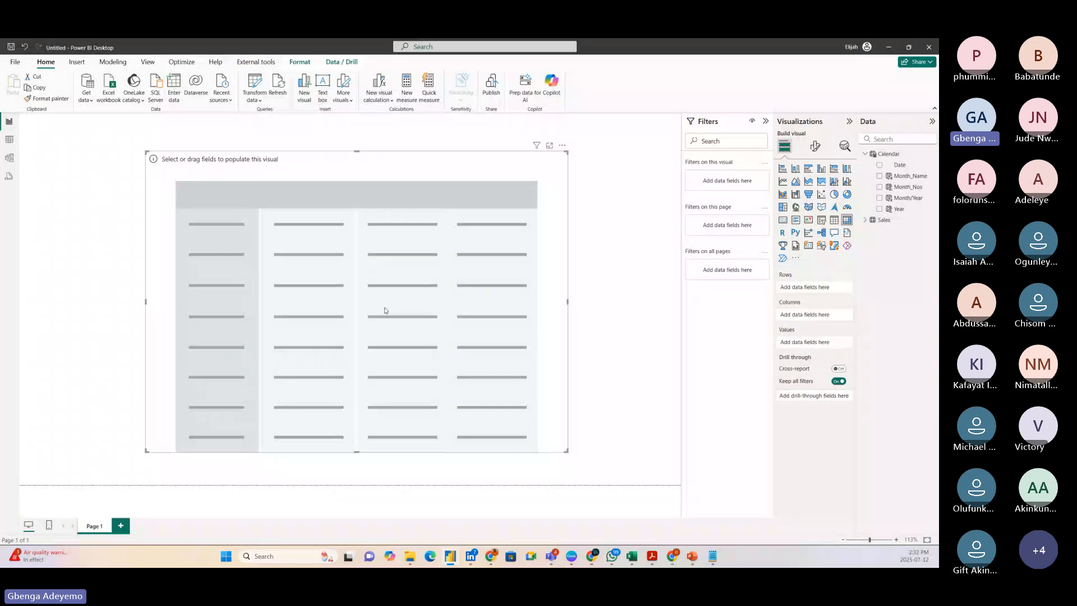
{"action": "left_click_drag", "start_coordinate": [385, 310], "coordinate": [396, 307]}
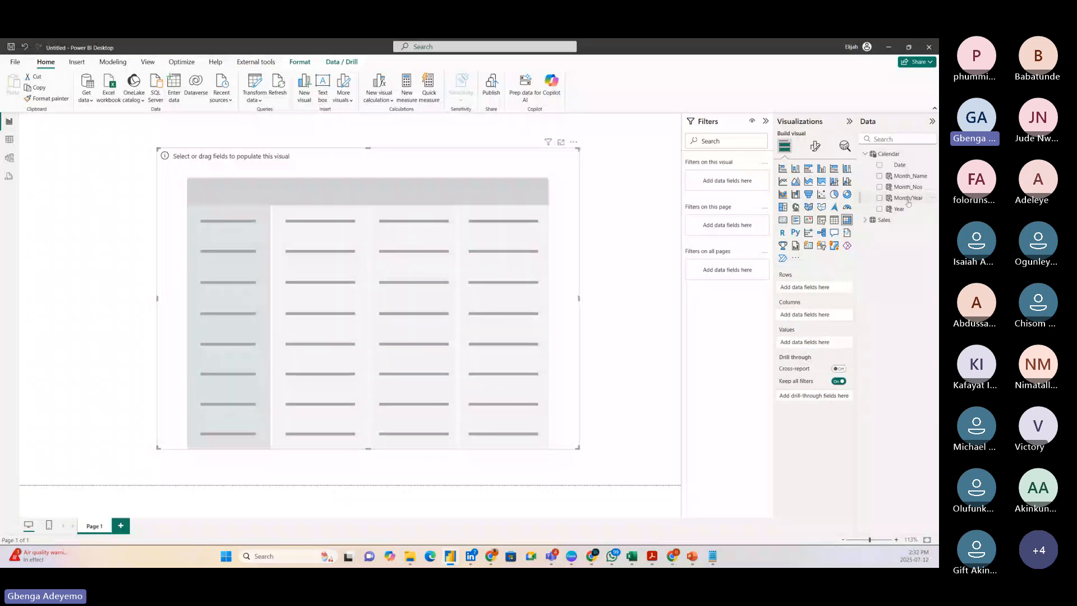
Add the Calendar table's Month/Year field to the matrix rows and set the row header font size to 20.
{"action": "left_click_drag", "start_coordinate": [908, 199], "coordinate": [392, 235]}
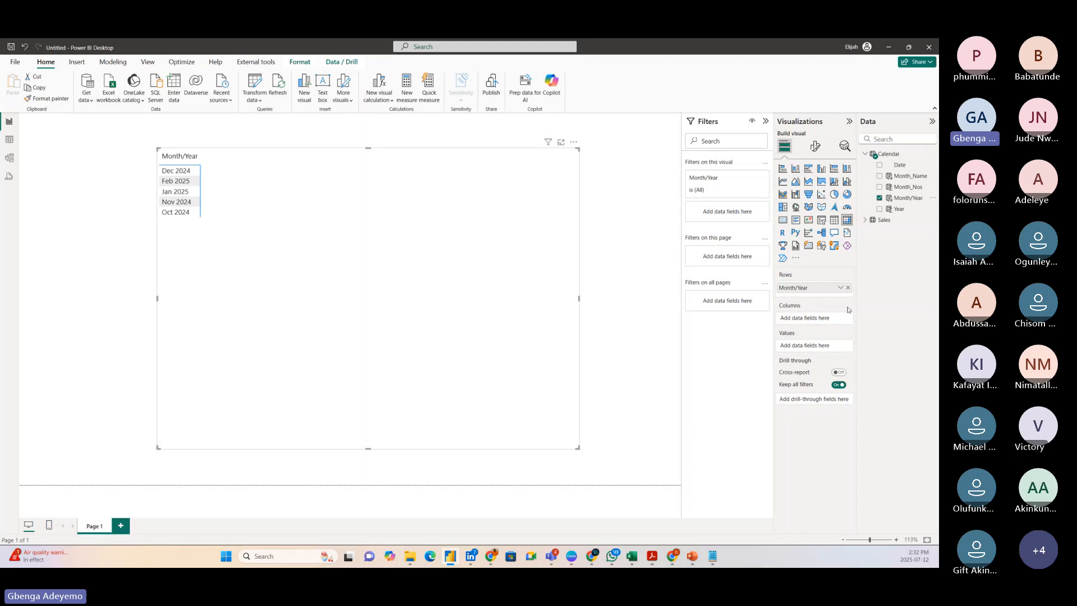
{"action": "left_click", "coordinate": [815, 146]}
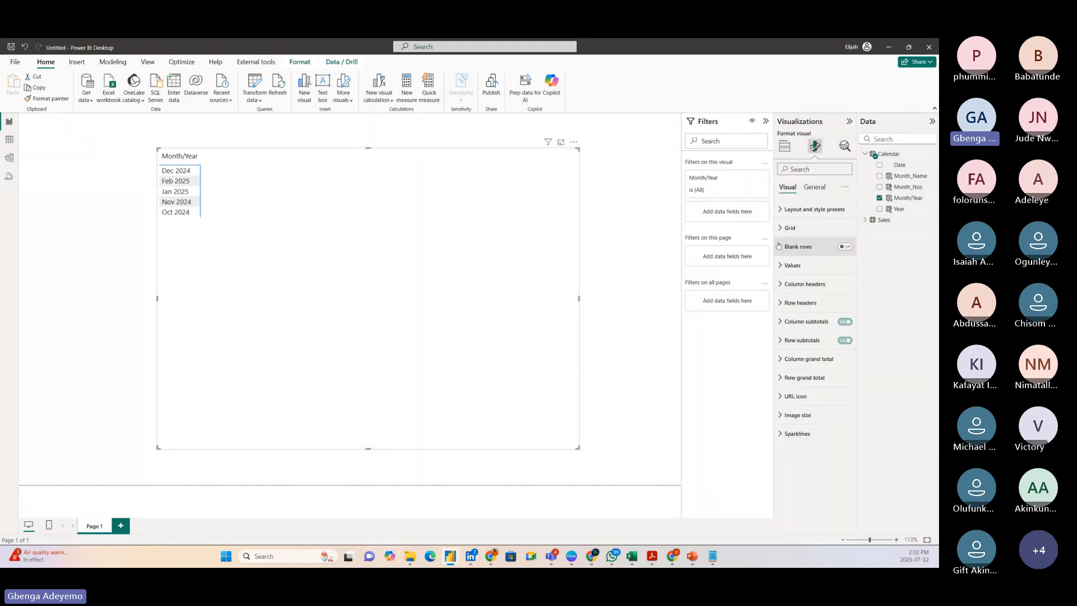
{"action": "left_click", "coordinate": [782, 303]}
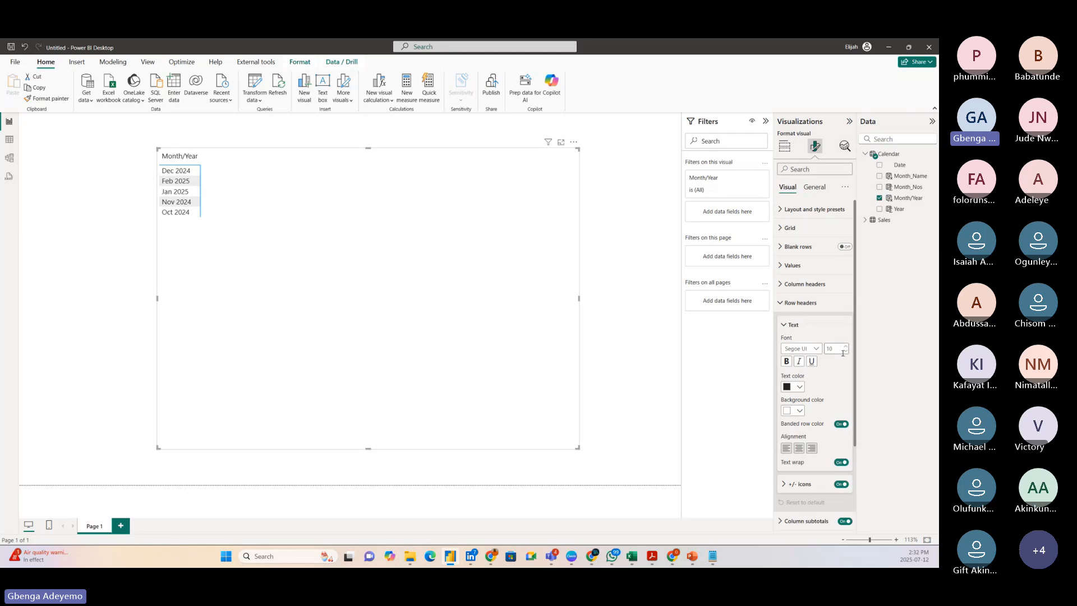
{"action": "double_click", "coordinate": [840, 349]}
{"action": "type", "text": "20"}
{"action": "key", "text": "Return"}
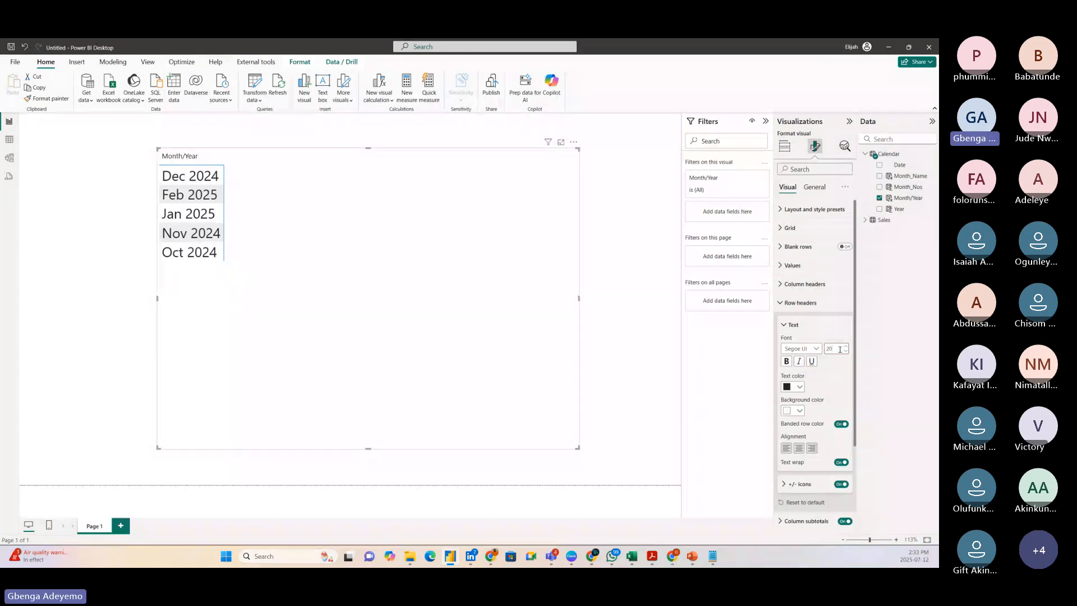
Set the matrix's column header font size to 20 and shift the visual slightly across the report page.
{"action": "mouse_move", "coordinate": [381, 312]}
{"action": "left_mouse_down"}
{"action": "mouse_move", "coordinate": [396, 323]}
{"action": "mouse_move", "coordinate": [370, 316]}
{"action": "left_mouse_up"}
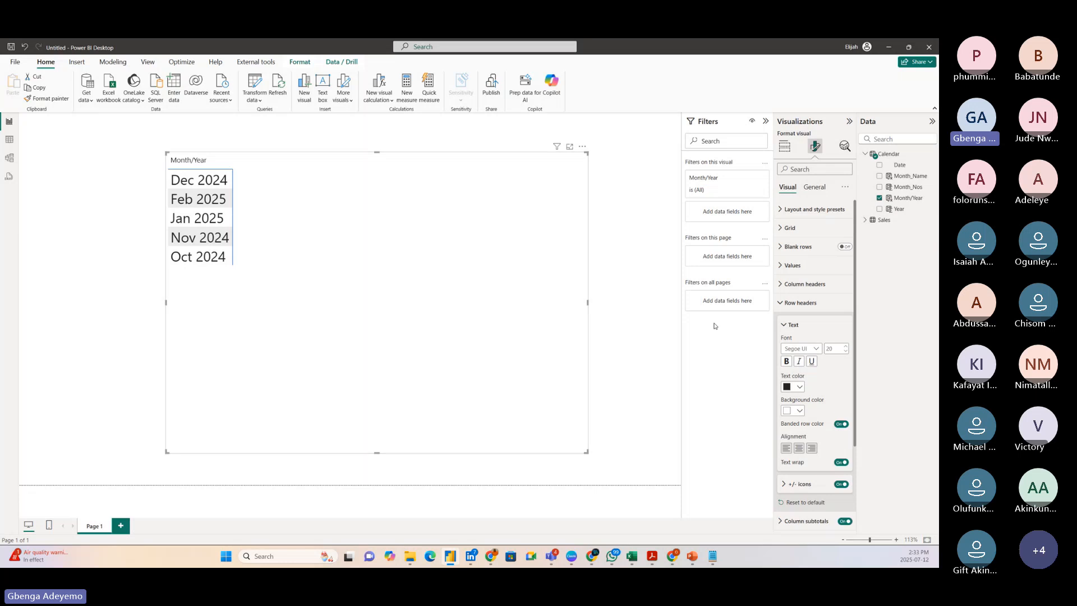
{"action": "left_click", "coordinate": [779, 304]}
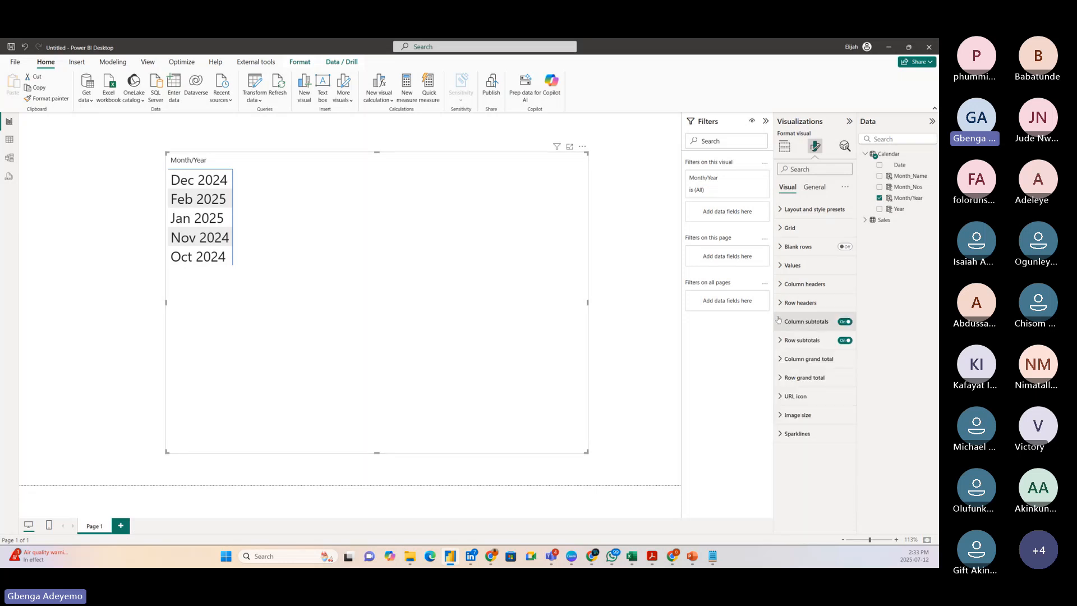
{"action": "left_click", "coordinate": [781, 284]}
{"action": "double_click", "coordinate": [831, 330]}
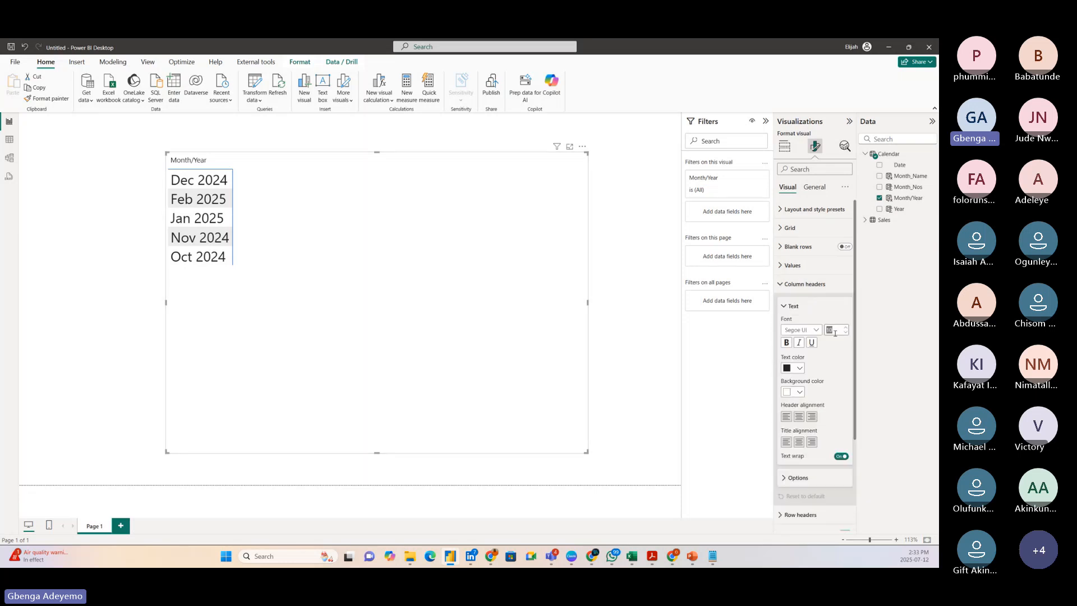
{"action": "type", "text": "2"}
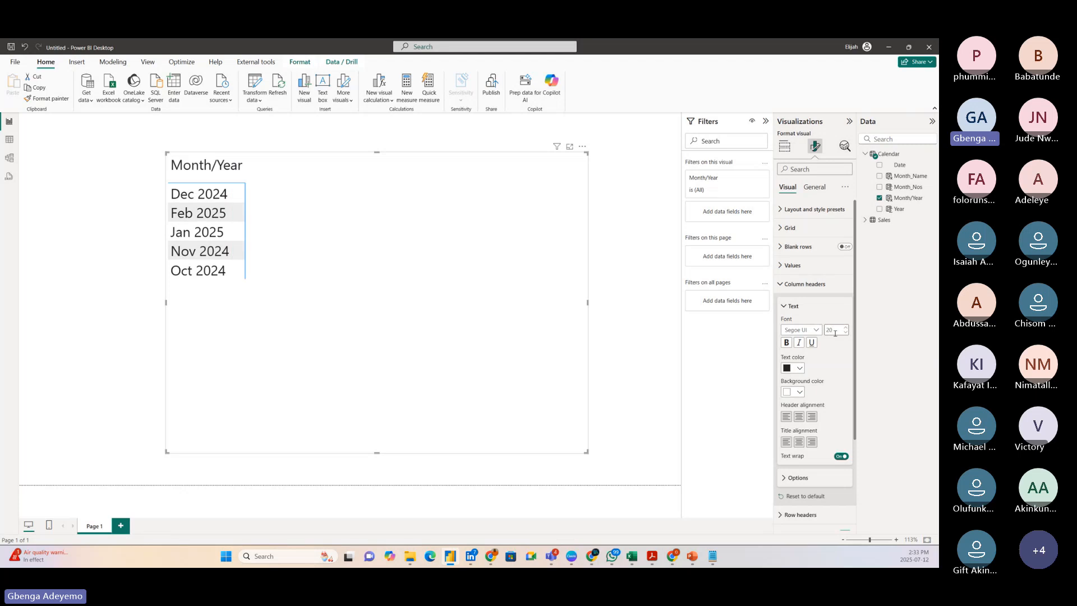
{"action": "mouse_move", "coordinate": [335, 302]}
{"action": "left_mouse_down"}
{"action": "mouse_move", "coordinate": [369, 304]}
{"action": "mouse_move", "coordinate": [348, 303]}
{"action": "left_mouse_up"}
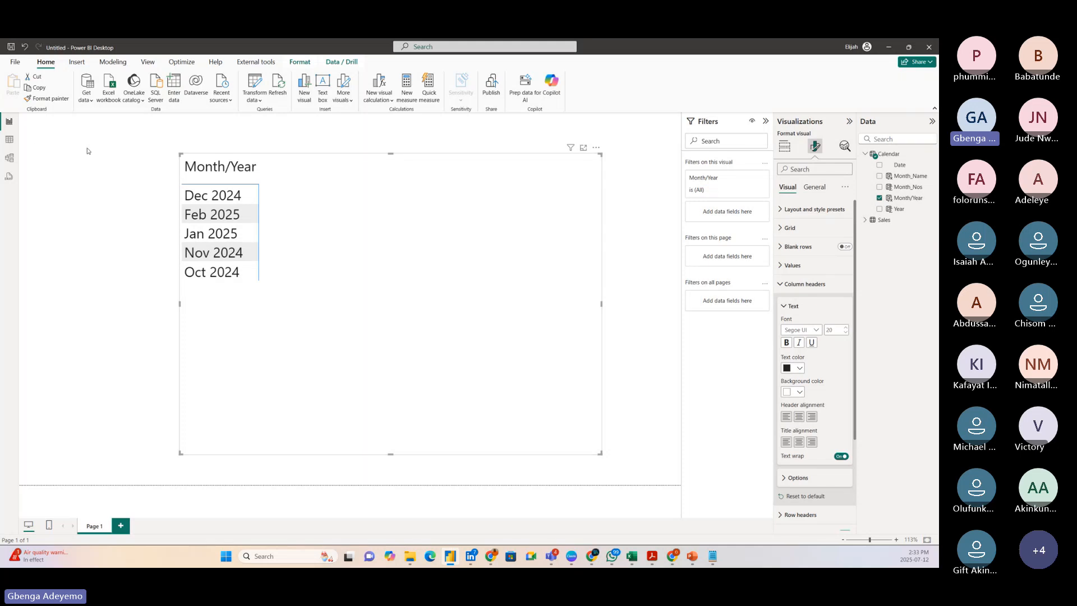
Change the Calendar table's Month_Nos column formula to FORMAT(MONTH('Calendar'[Date]), "00").
{"action": "left_click", "coordinate": [9, 139]}
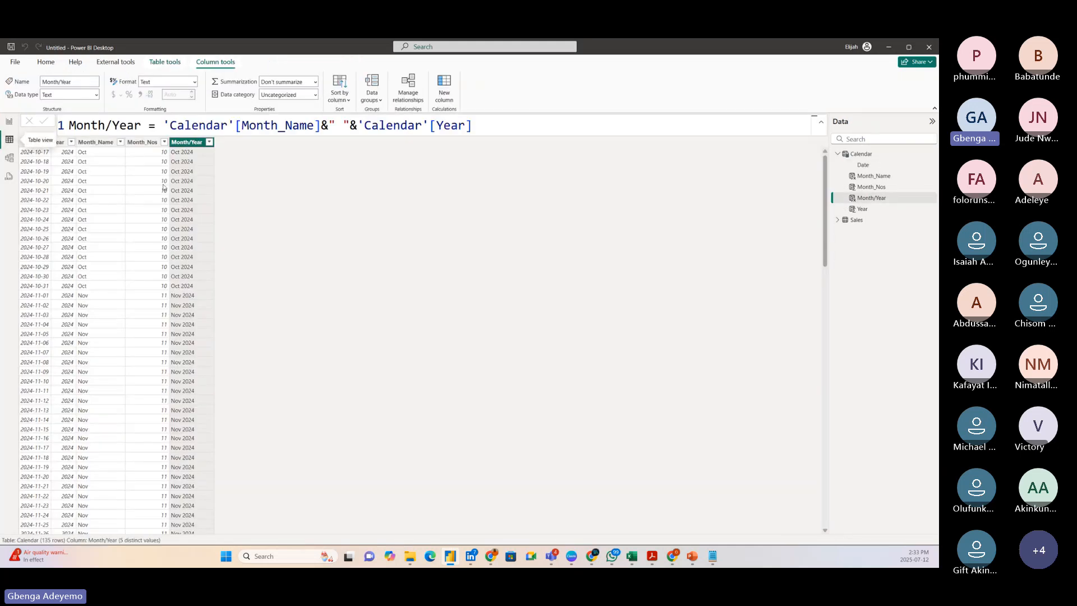
{"action": "left_click", "coordinate": [145, 141]}
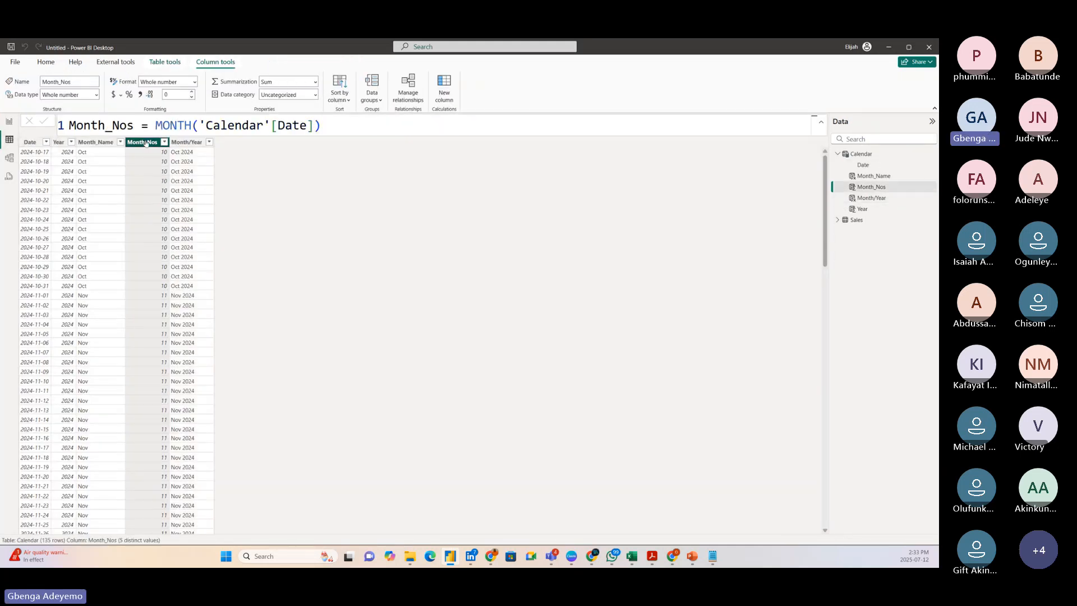
{"action": "left_click", "coordinate": [158, 124]}
{"action": "type", "text": "Form"}
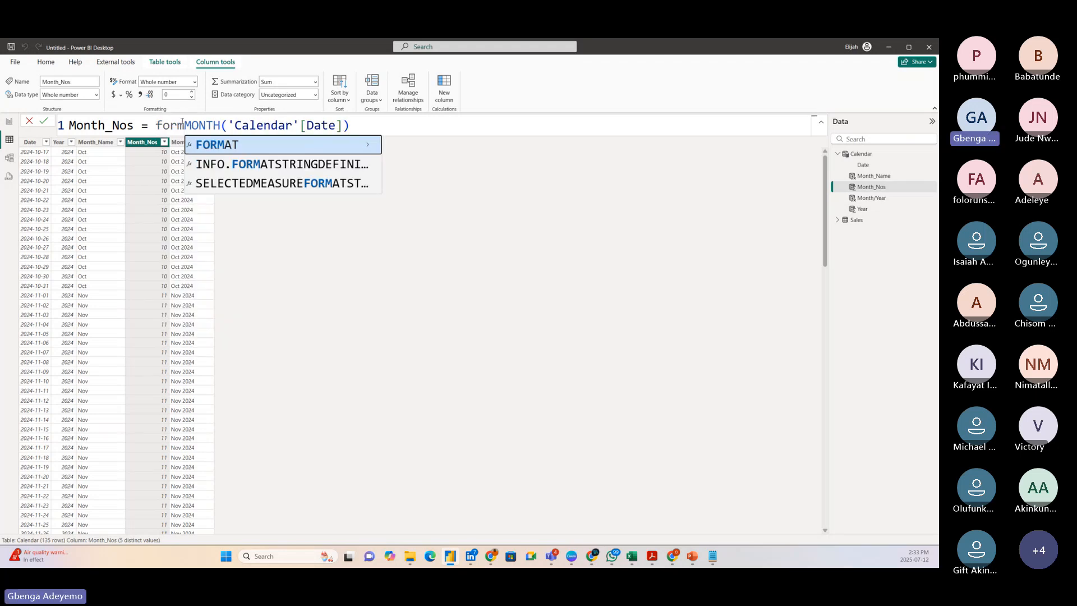
{"action": "left_click", "coordinate": [239, 144]}
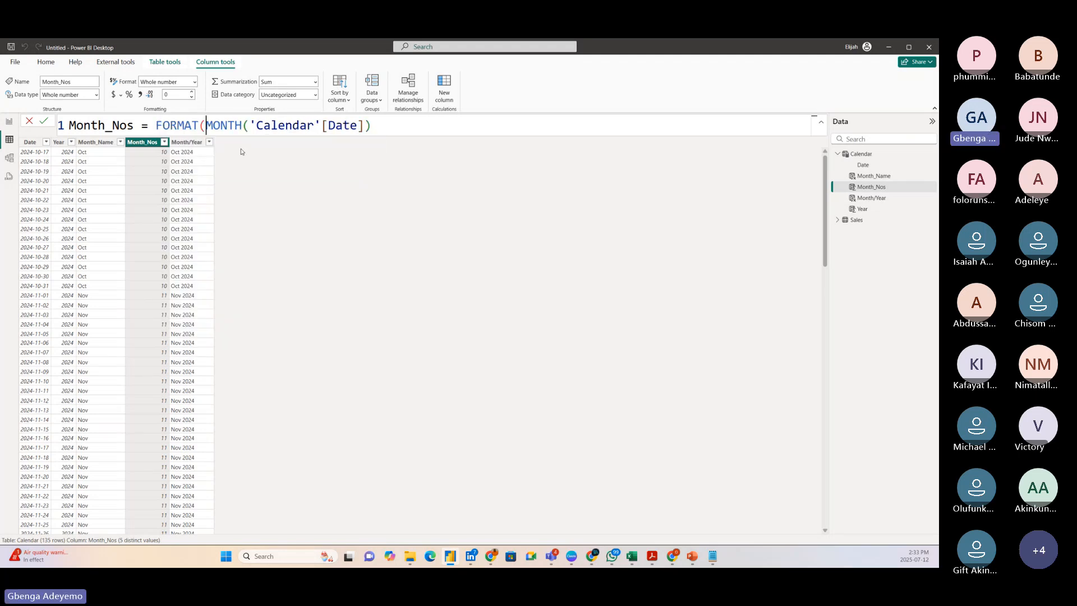
{"action": "left_click", "coordinate": [378, 130]}
{"action": "type", "text": ", "}
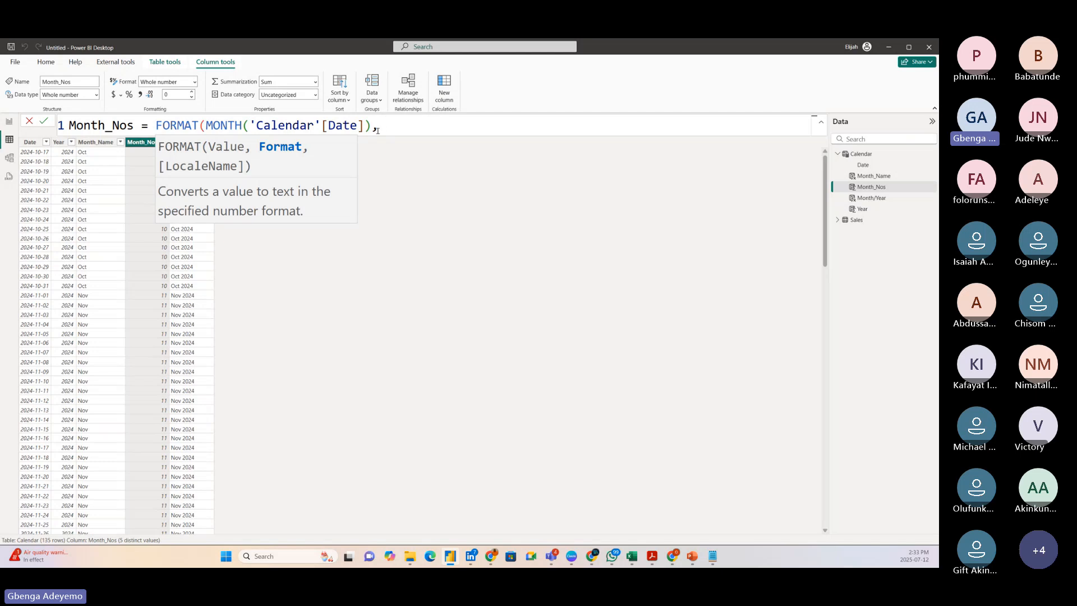
{"action": "type", "text": "\"00\")"}
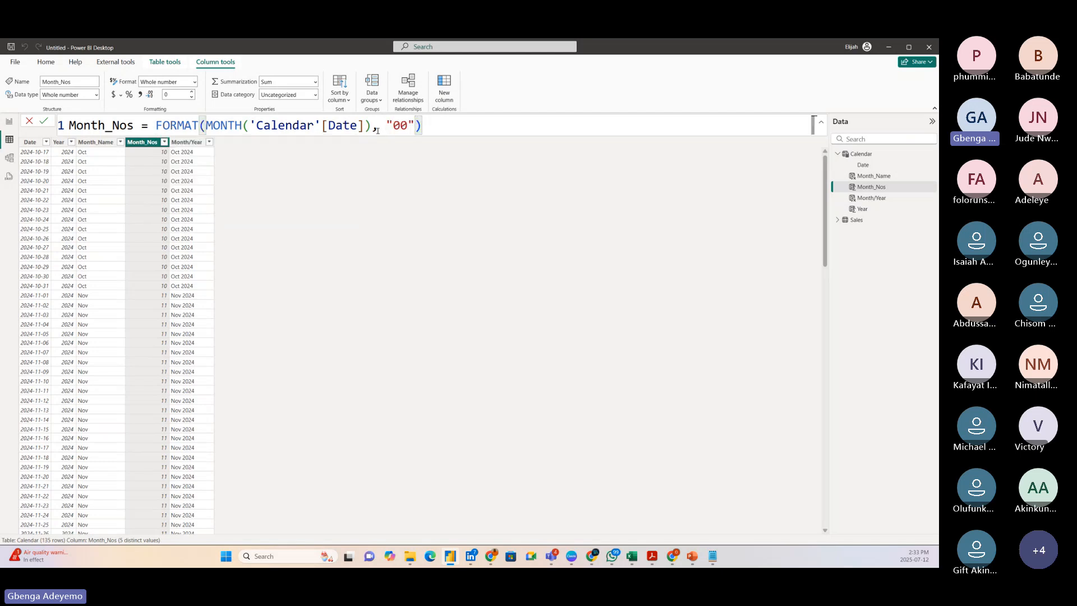
{"action": "key", "text": "Return"}
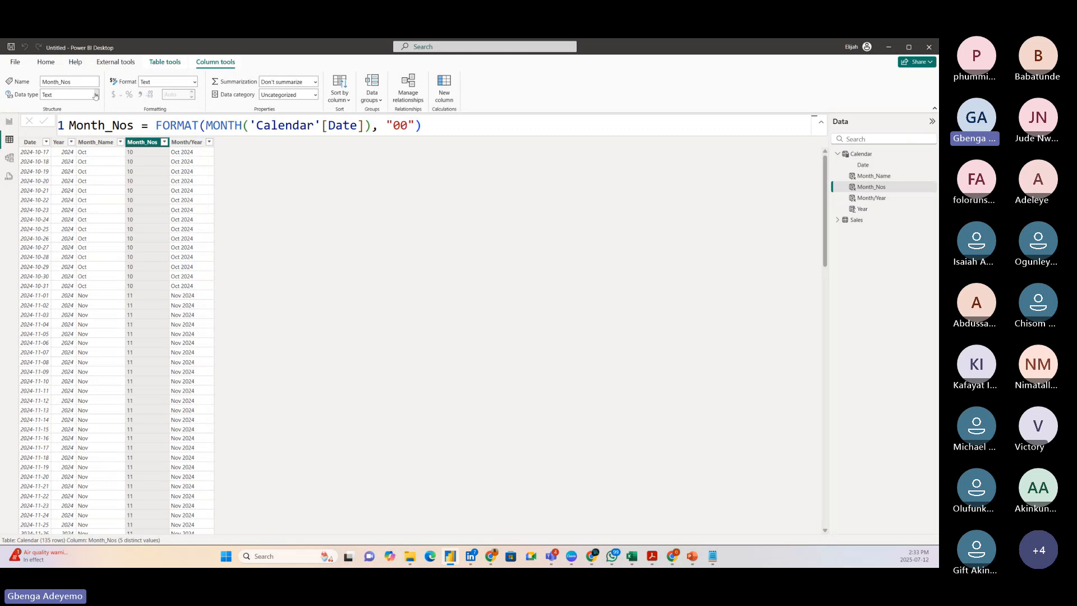
Change the Month_Nos column's data type to Whole number and accept the data type change.
{"action": "left_click", "coordinate": [95, 95]}
{"action": "left_click", "coordinate": [76, 107]}
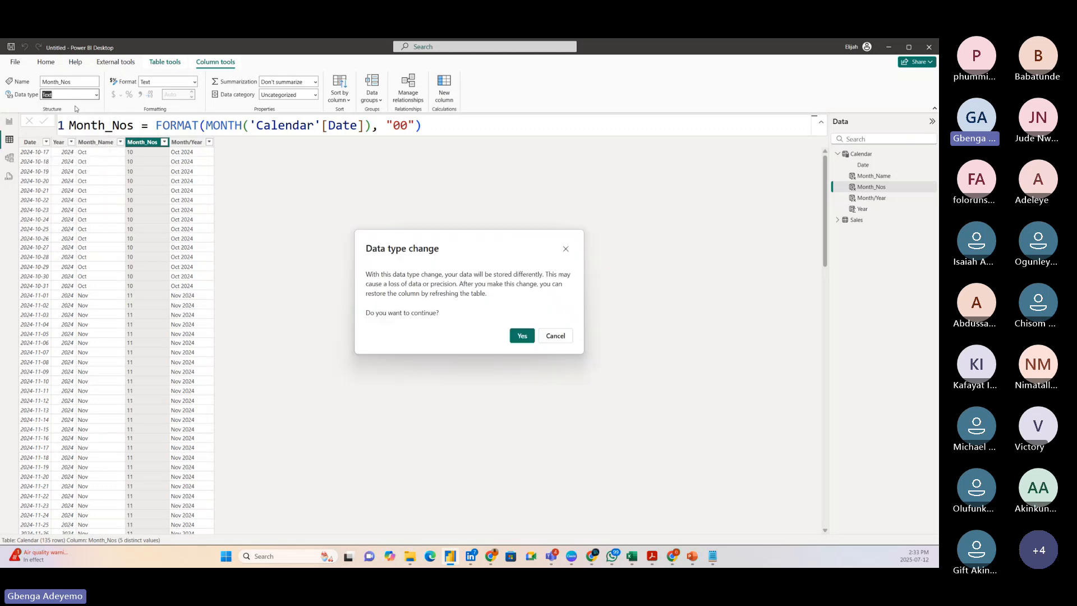
{"action": "left_click", "coordinate": [519, 339]}
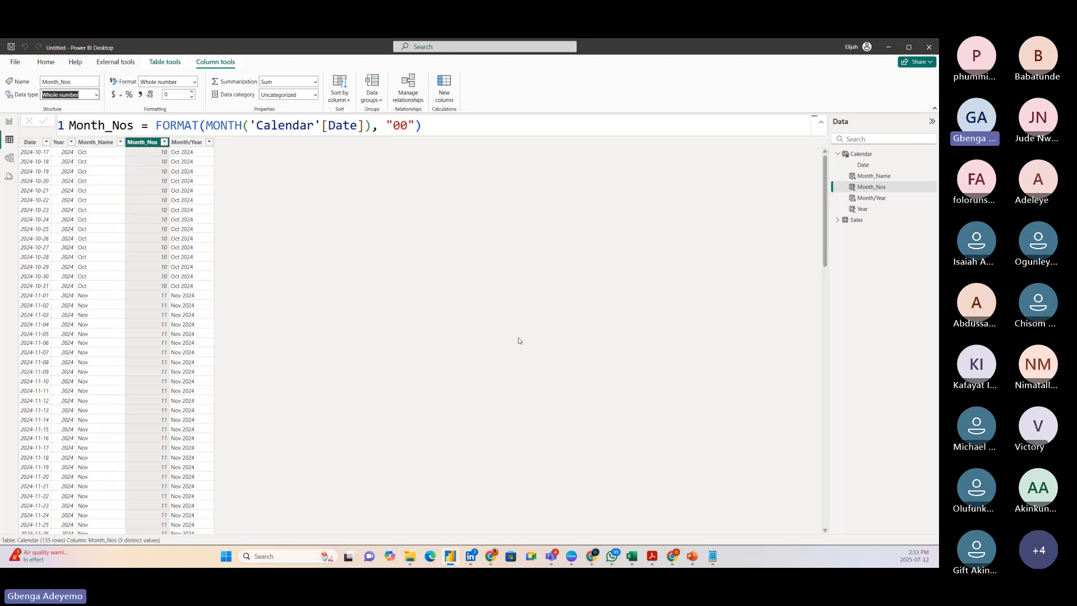
Replace Month/Year in the report matrix rows with the Calendar table's Year field followed by Month_Name.
{"action": "left_click", "coordinate": [7, 122]}
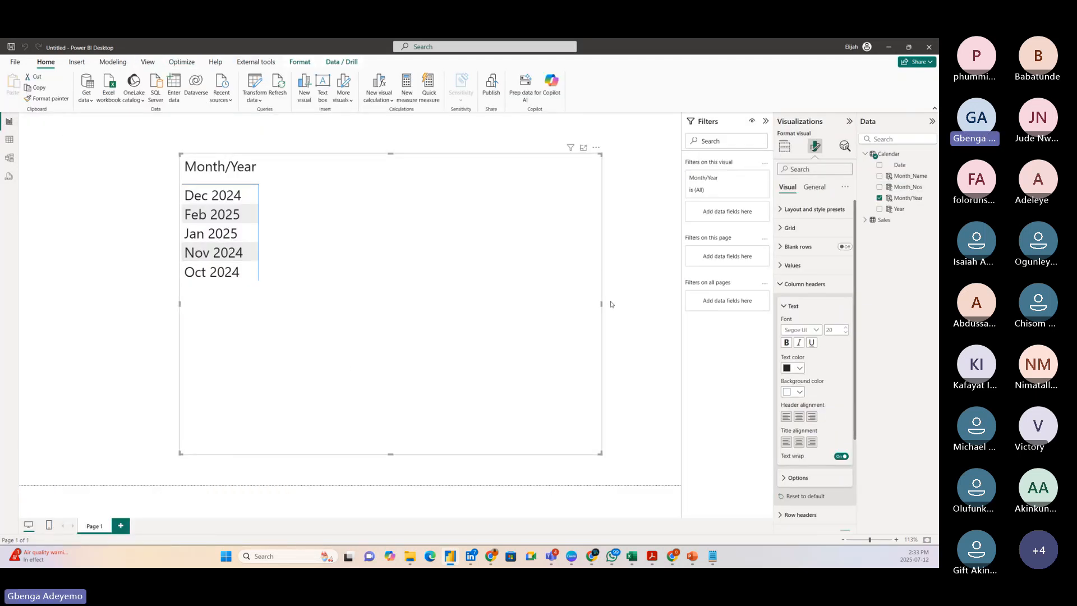
{"action": "left_click", "coordinate": [784, 146]}
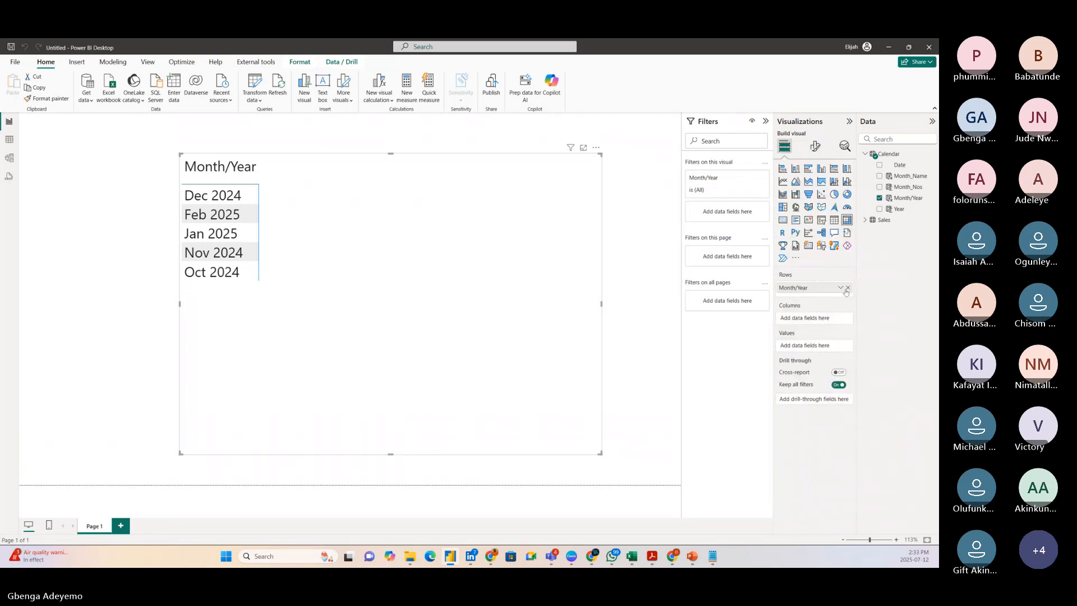
{"action": "left_click", "coordinate": [847, 287]}
{"action": "left_click", "coordinate": [879, 199]}
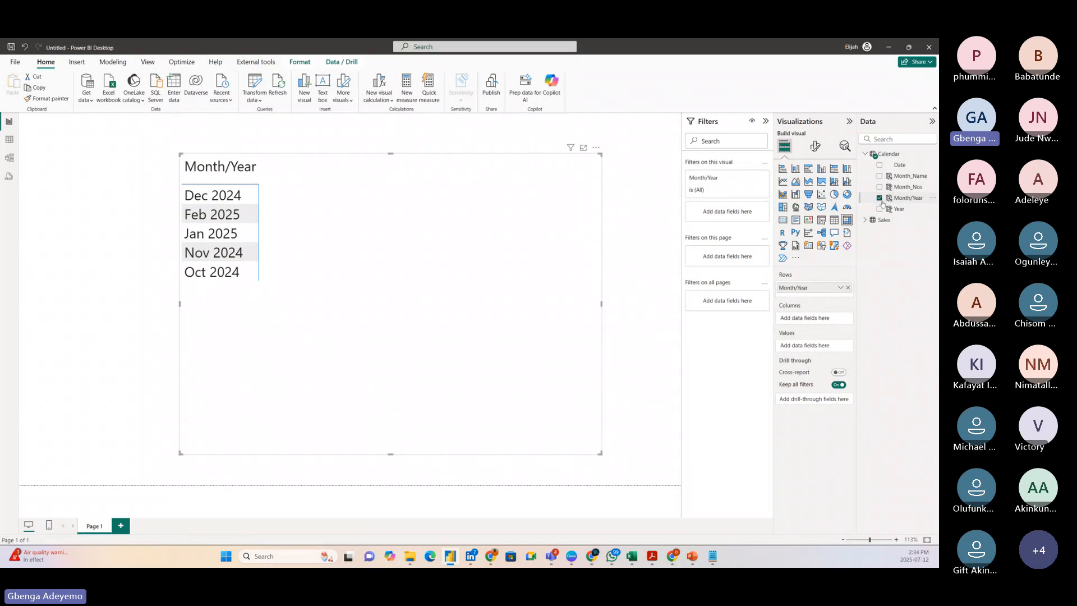
{"action": "left_click", "coordinate": [879, 198]}
{"action": "left_click_drag", "start_coordinate": [899, 209], "coordinate": [319, 263]}
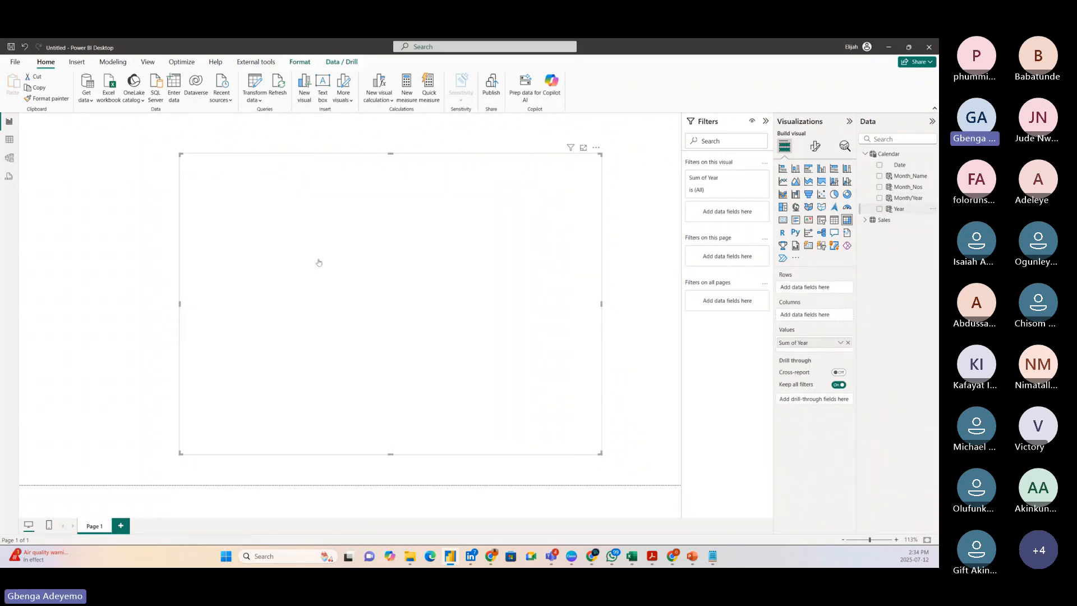
{"action": "left_click_drag", "start_coordinate": [811, 343], "coordinate": [813, 291]}
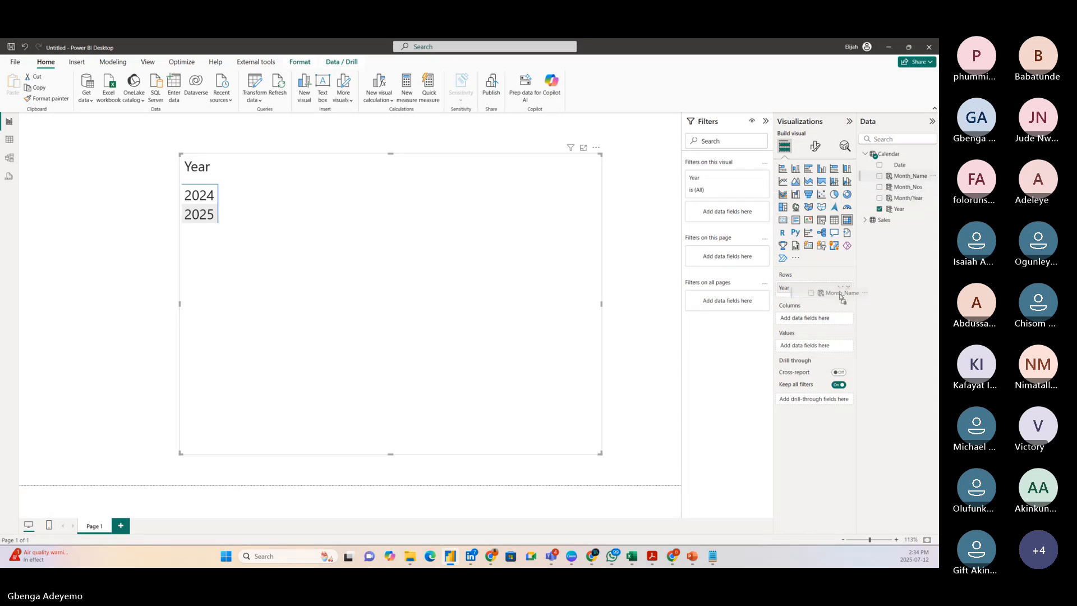
{"action": "left_click_drag", "start_coordinate": [833, 293], "coordinate": [832, 293]}
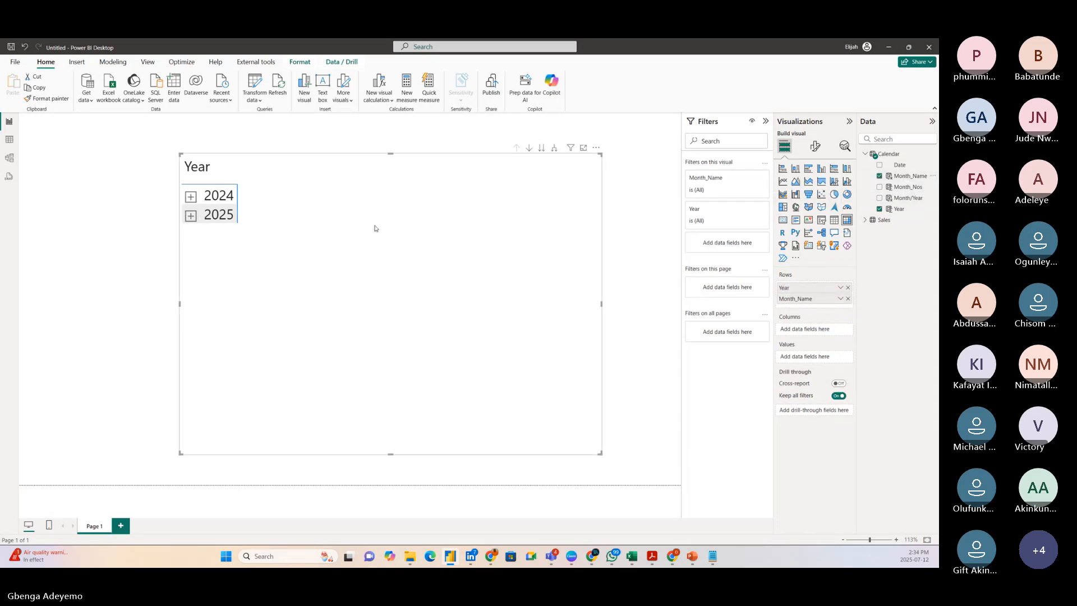
Expand the 2024 and 2025 rows of the matrix to their months and nudge the visual sideways.
{"action": "left_click", "coordinate": [191, 196]}
{"action": "left_click", "coordinate": [191, 272]}
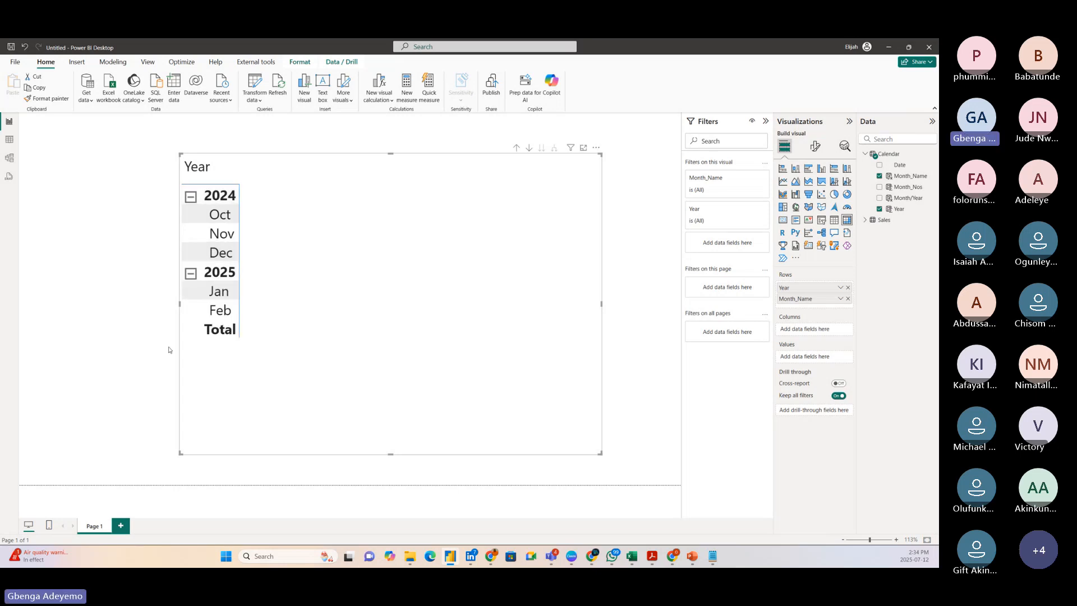
{"action": "left_click", "coordinate": [108, 291]}
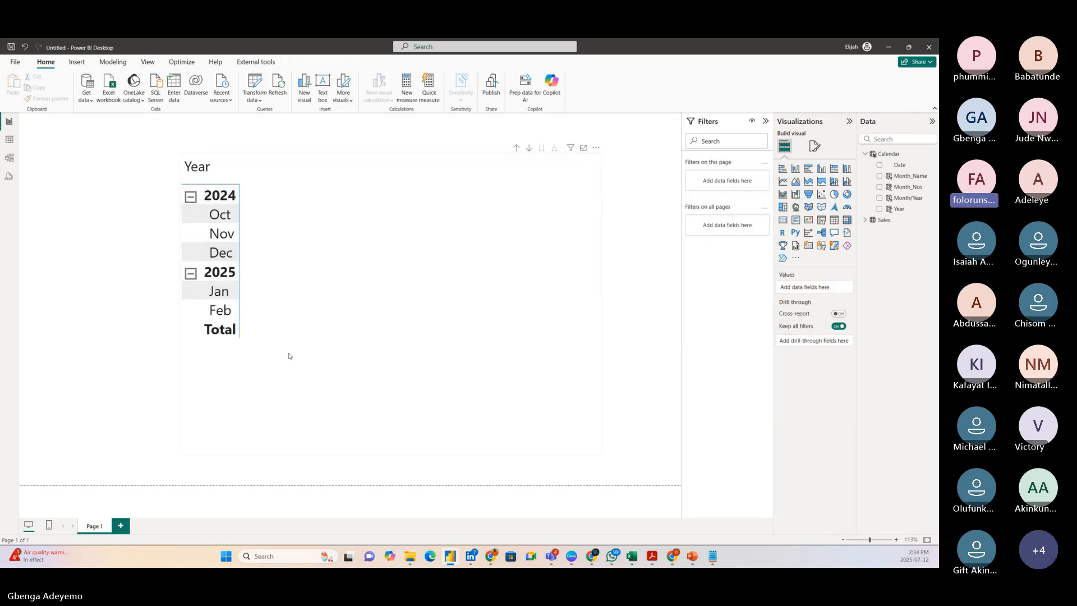
{"action": "left_click_drag", "start_coordinate": [318, 365], "coordinate": [296, 363]}
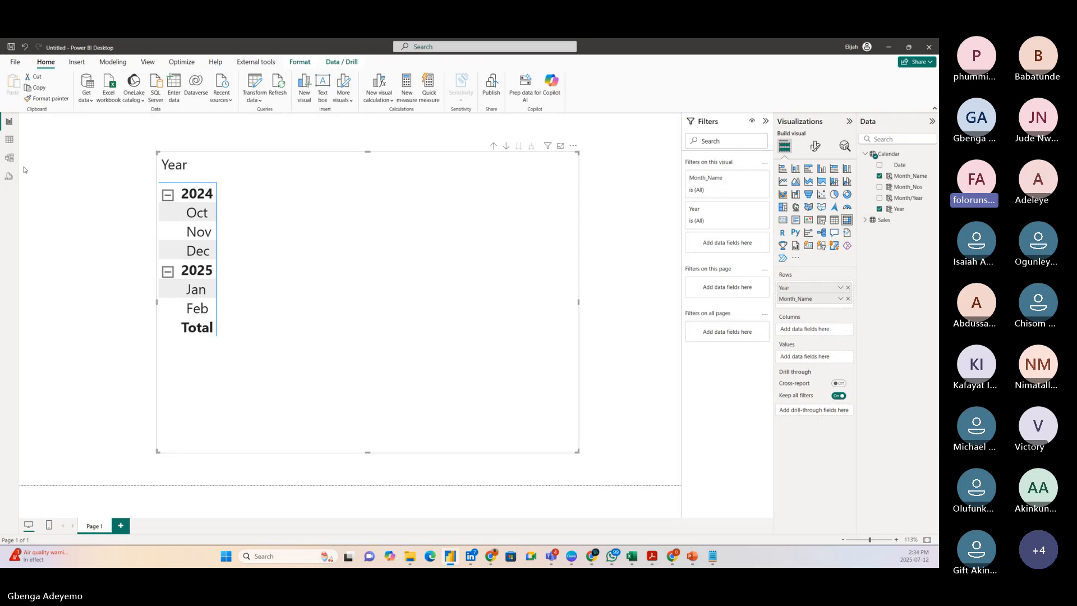
Inspect the distinct values of the Calendar table's Month_Nos column in its filter list.
{"action": "left_click", "coordinate": [9, 139]}
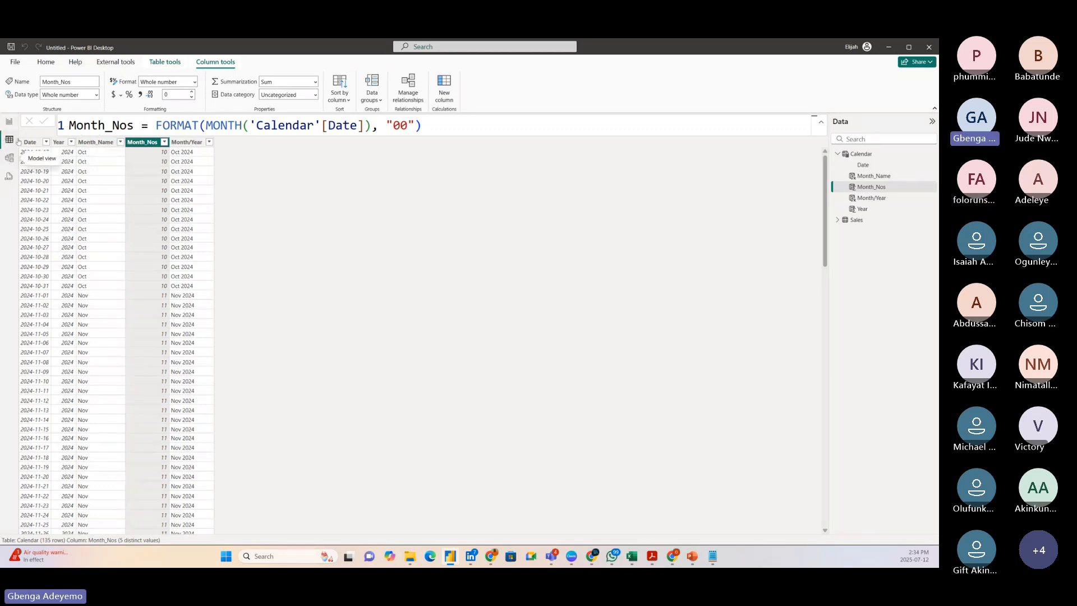
{"action": "left_click", "coordinate": [164, 142]}
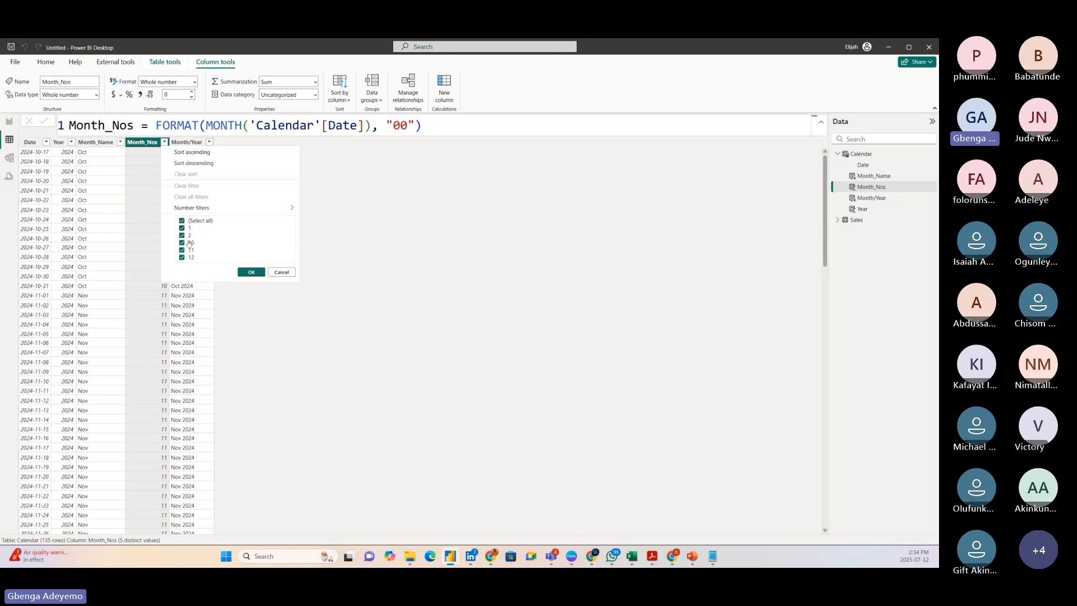
{"action": "left_click", "coordinate": [259, 277]}
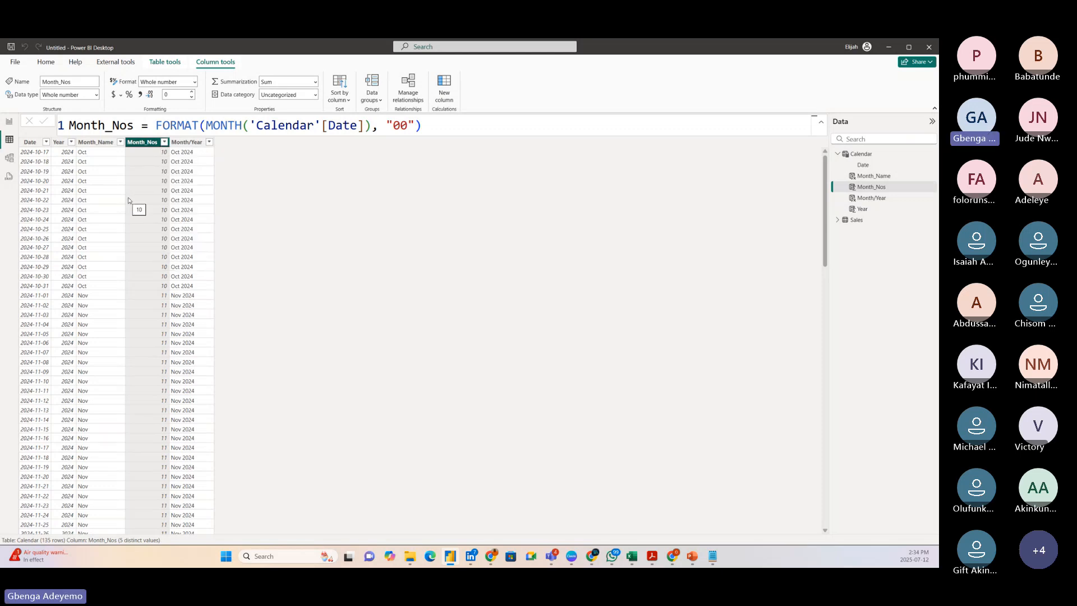
Make the matrix on the report page slightly narrower and a little taller.
{"action": "left_click", "coordinate": [9, 121]}
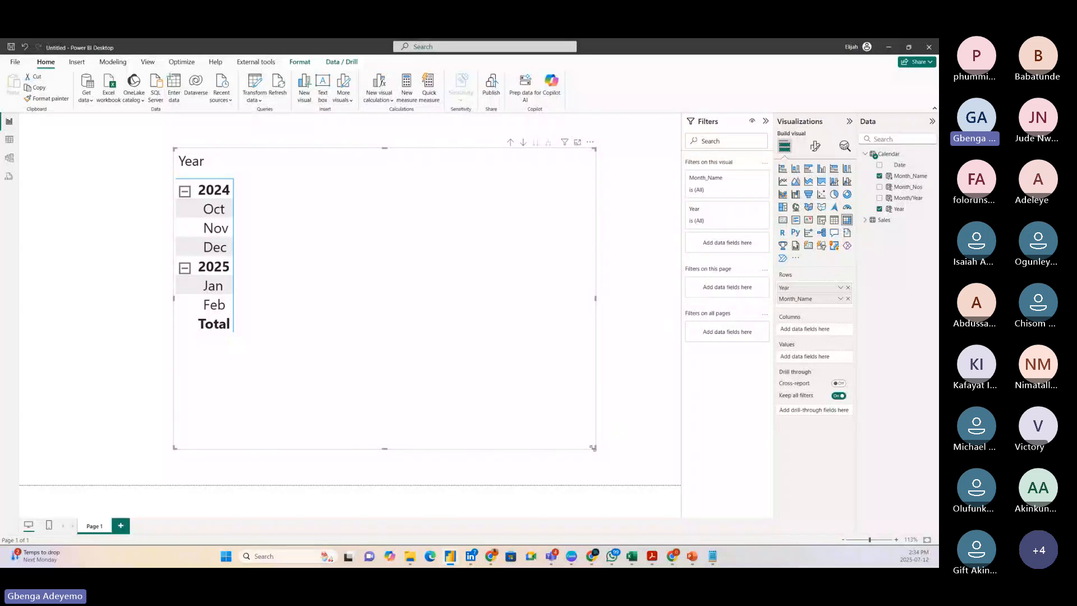
{"action": "left_click_drag", "start_coordinate": [593, 448], "coordinate": [569, 452]}
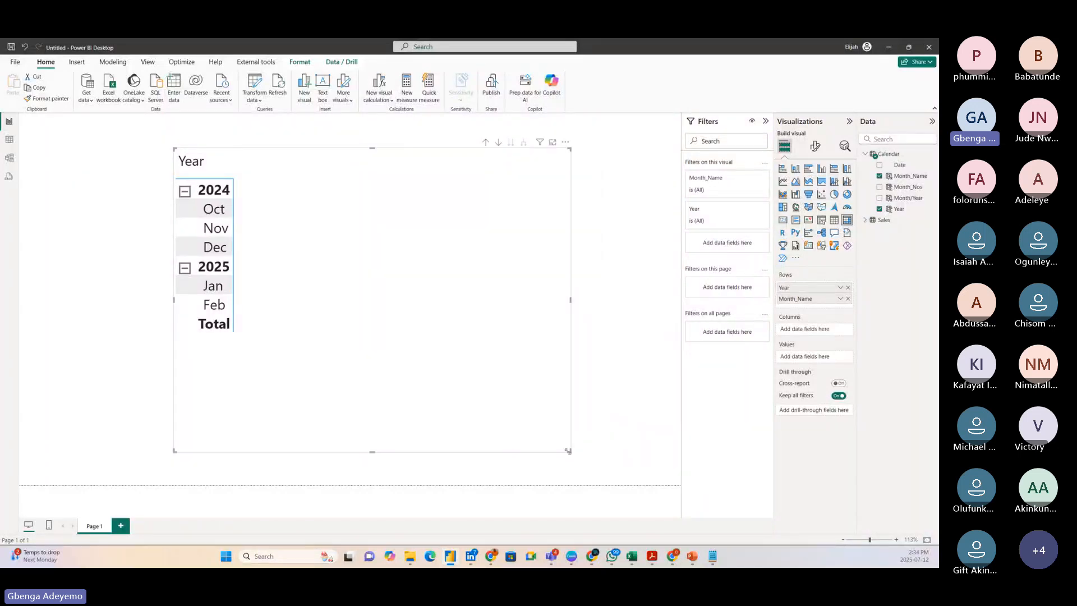
Create a new measure in the Sales table, enlarge the formula text and name the measure Order Qty.
{"action": "left_click", "coordinate": [864, 220]}
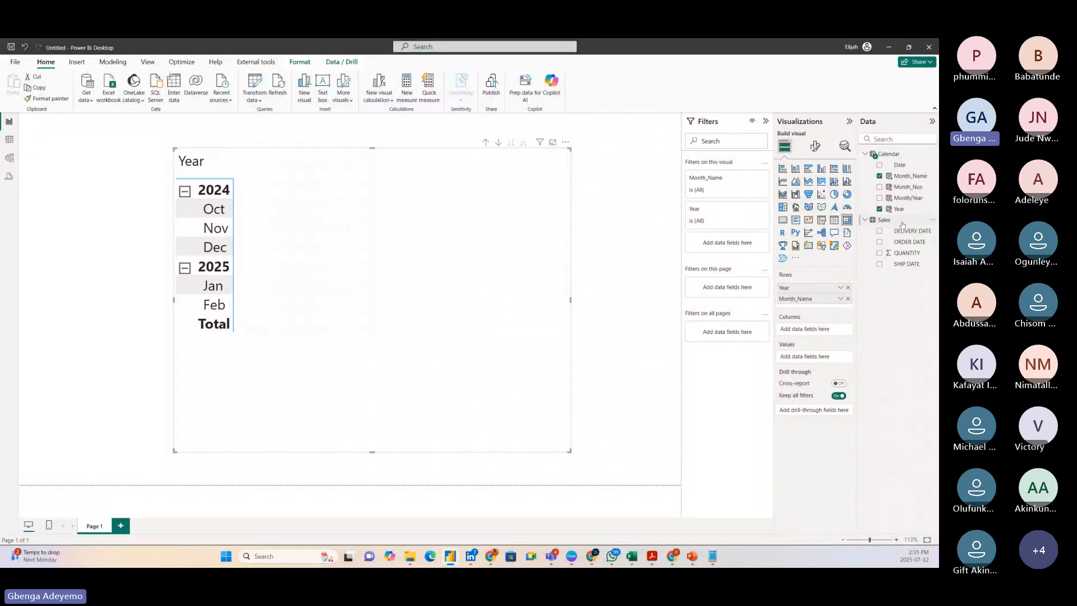
{"action": "right_click", "coordinate": [902, 223]}
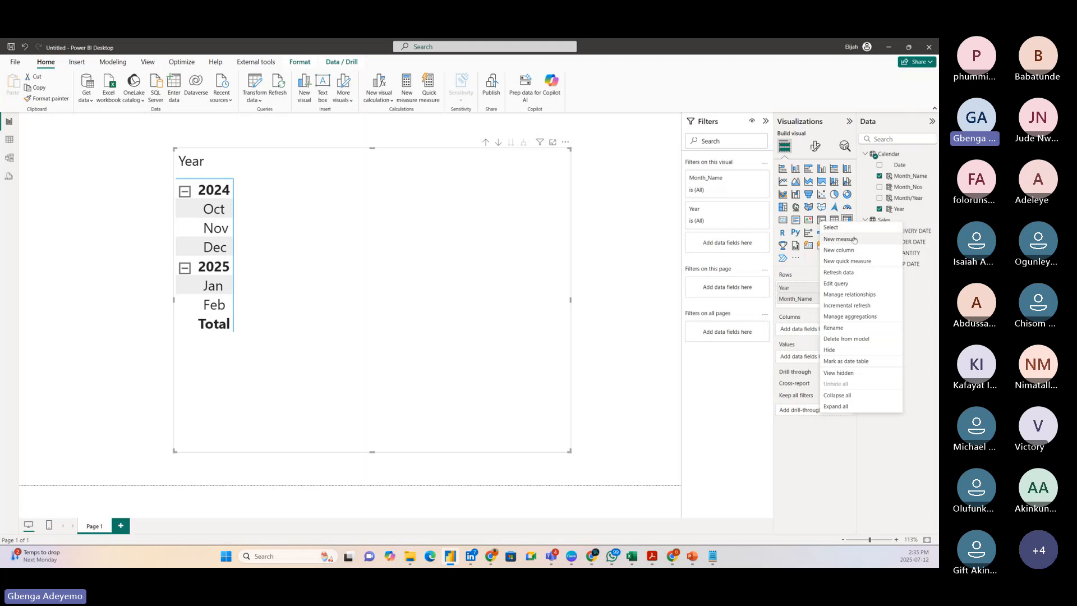
{"action": "left_click", "coordinate": [850, 241]}
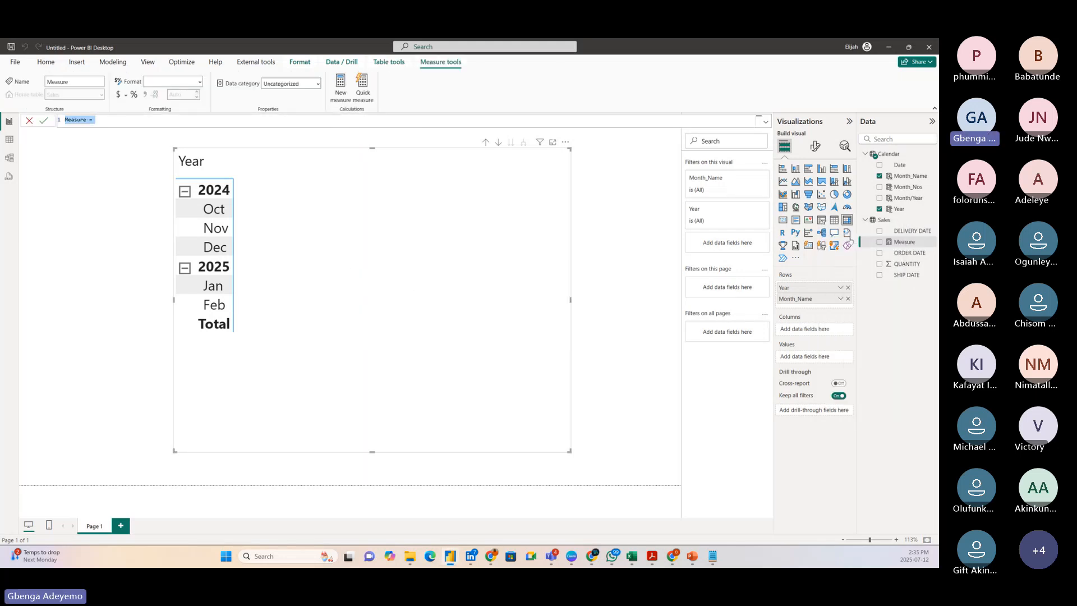
{"action": "left_click", "coordinate": [296, 120]}
{"action": "scroll", "coordinate": [262, 117], "scroll_direction": "up", "scroll_amount": 5}
{"action": "scroll", "coordinate": [259, 118], "scroll_direction": "up", "scroll_amount": 1}
{"action": "key", "text": "BackSpace"}
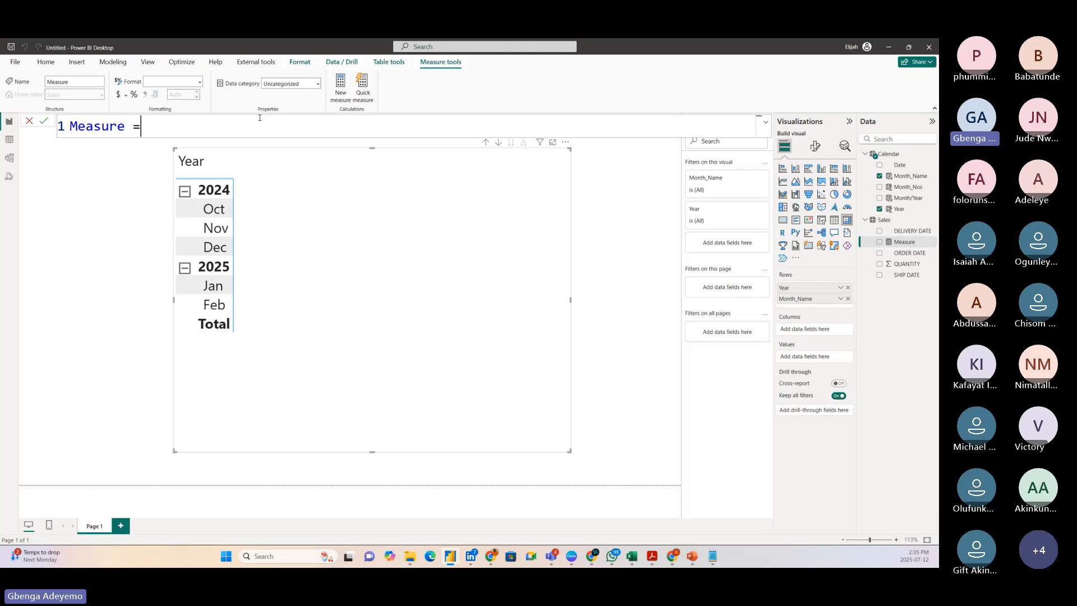
{"action": "key", "text": "BackSpace"}
{"action": "key", "text": "BackSpace"}
{"action": "key", "text": "BackSpace"}
{"action": "key", "text": "BackSpace"}
{"action": "key", "text": "BackSpace"}
{"action": "key", "text": "BackSpace"}
{"action": "key", "text": "BackSpace"}
{"action": "key", "text": "BackSpace"}
{"action": "key", "text": "BackSpace"}
{"action": "type", "text": "Order Qty ="}
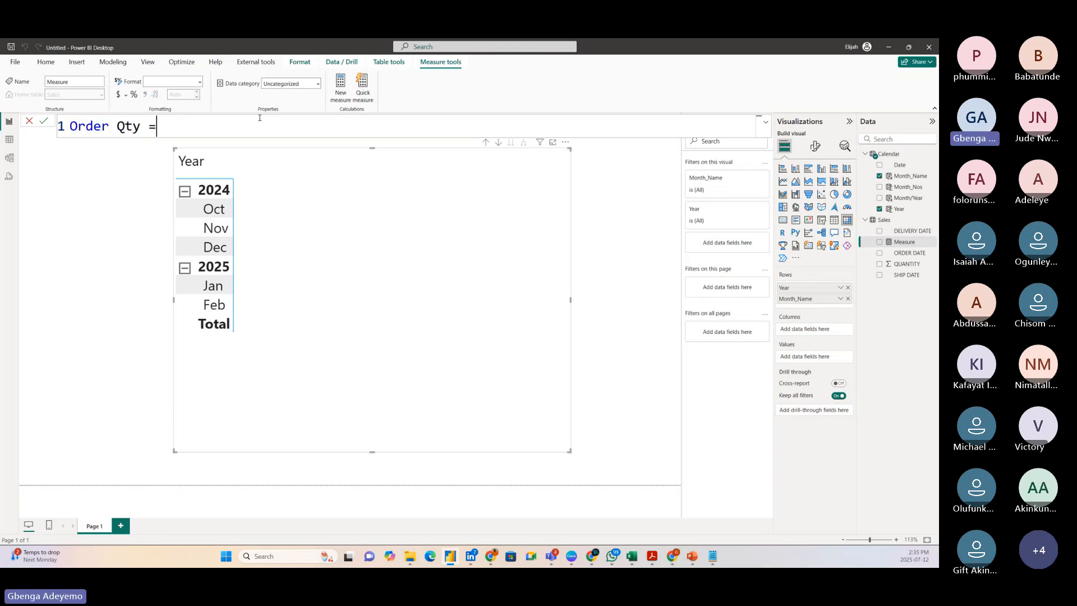
Define the Order Qty measure as SUM(Sales[QUANTITY]) on a second formula line and commit it.
{"action": "key", "text": "shift+Return"}
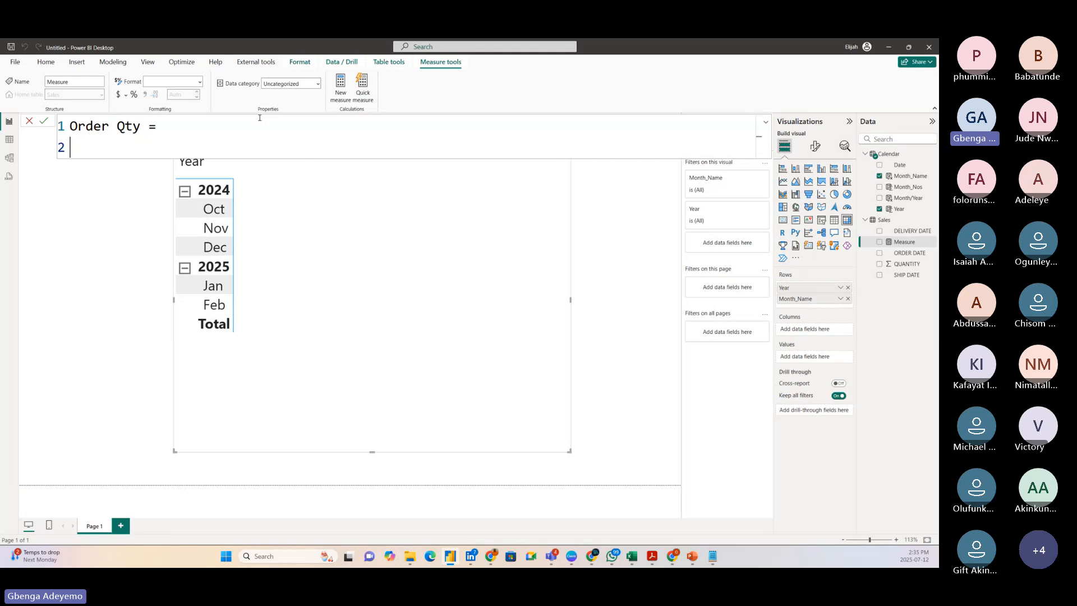
{"action": "type", "text": "sum"}
{"action": "key", "text": "Tab"}
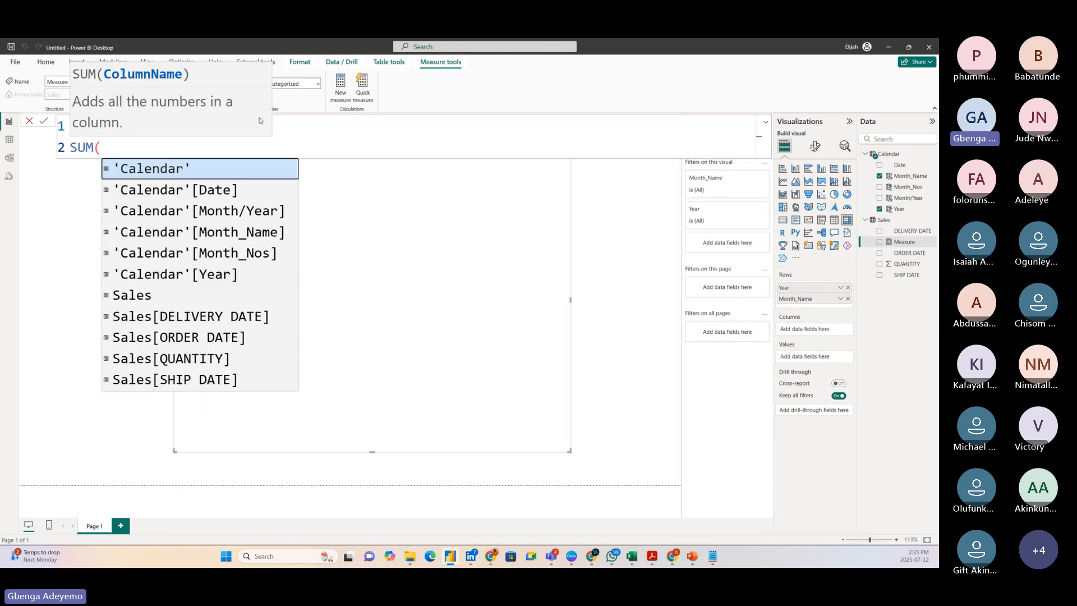
{"action": "type", "text": "qua"}
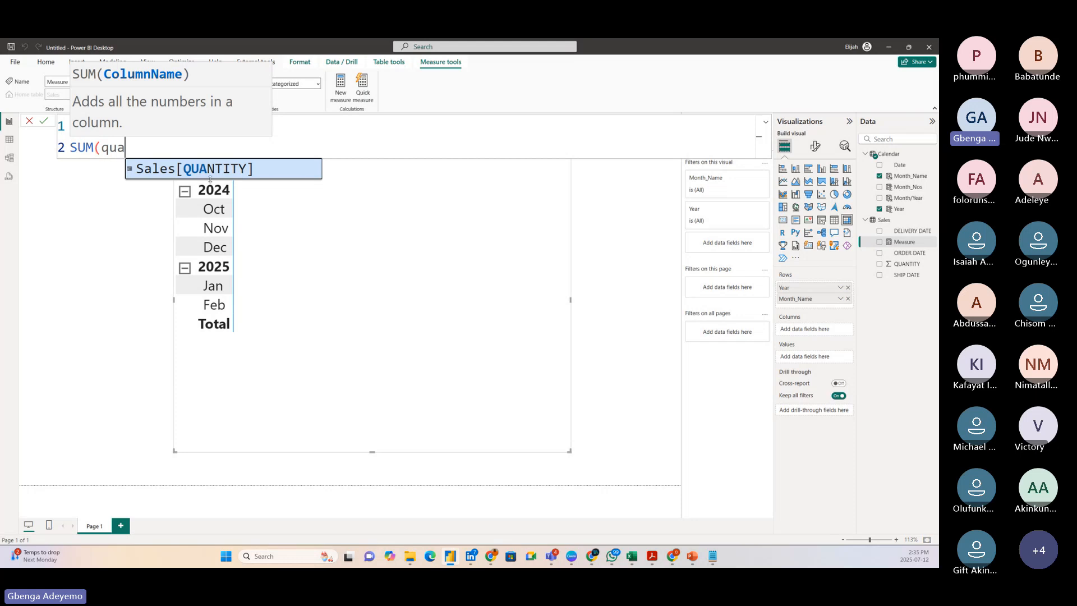
{"action": "left_click", "coordinate": [220, 178]}
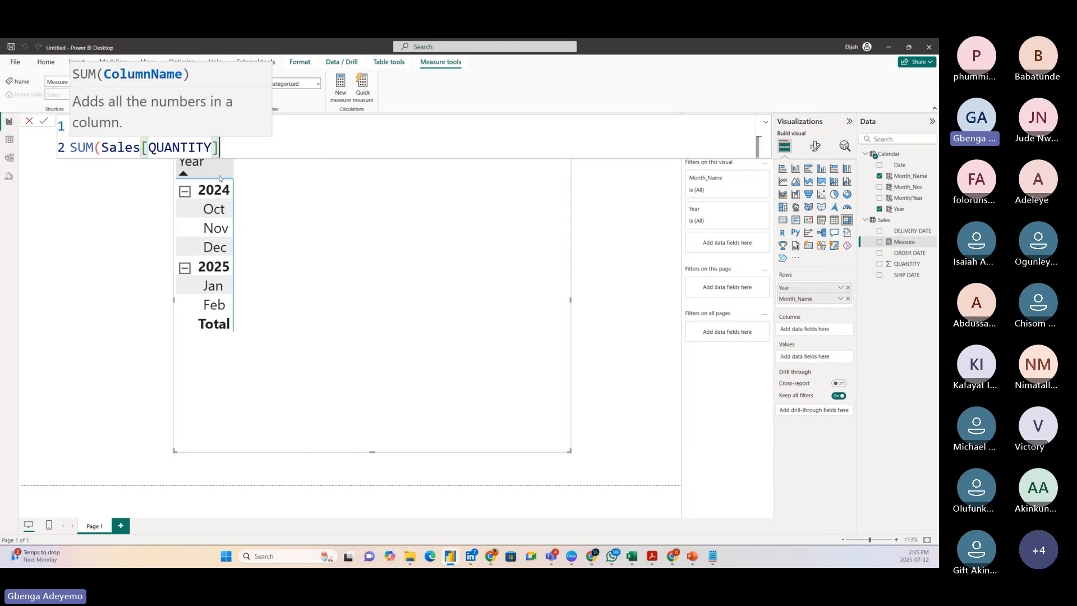
{"action": "type", "text": ")"}
{"action": "key", "text": "Return"}
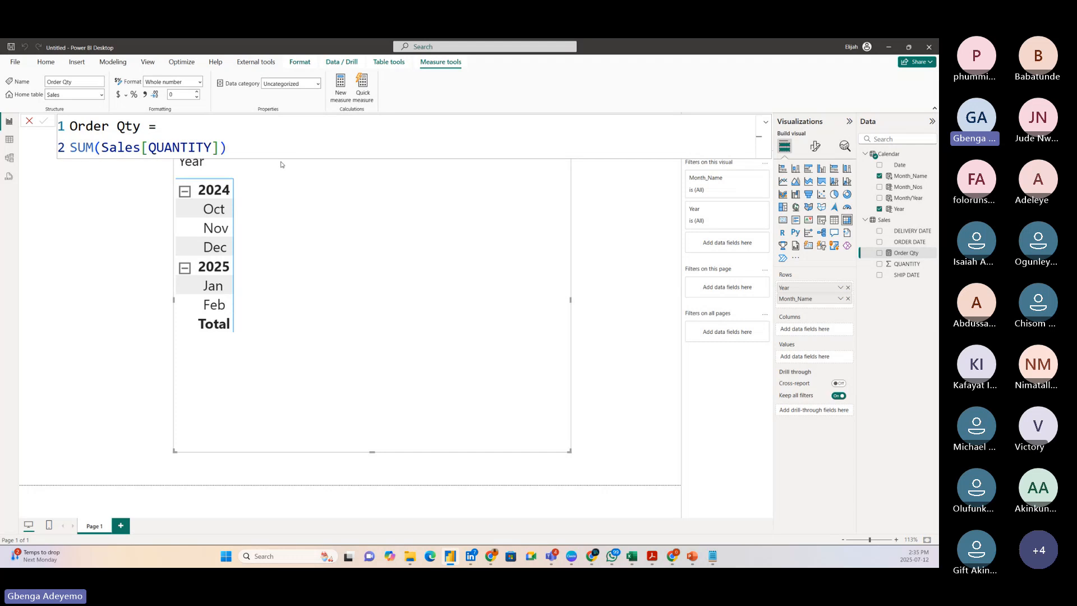
Check the Sales table's data and add the Order Qty measure to the matrix values on the report page.
{"action": "left_click", "coordinate": [12, 140]}
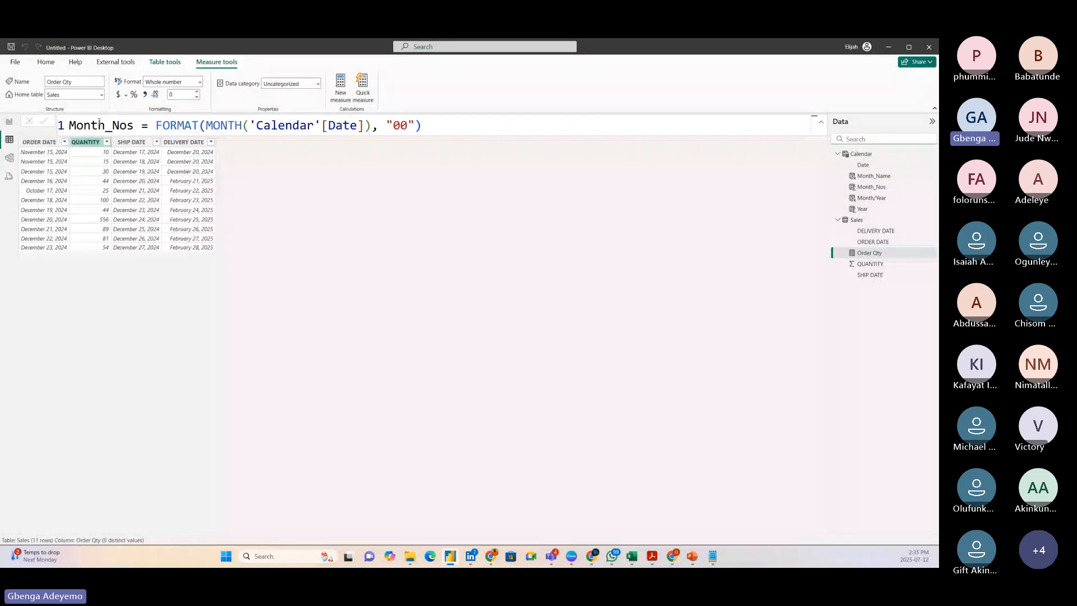
{"action": "left_click", "coordinate": [9, 121]}
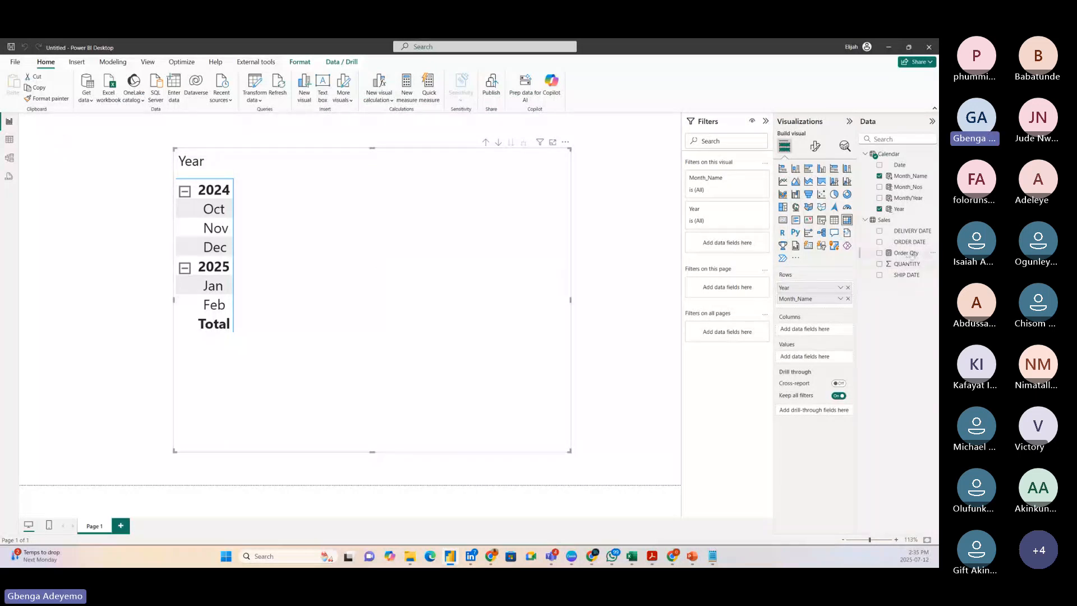
{"action": "left_click_drag", "start_coordinate": [910, 253], "coordinate": [360, 236]}
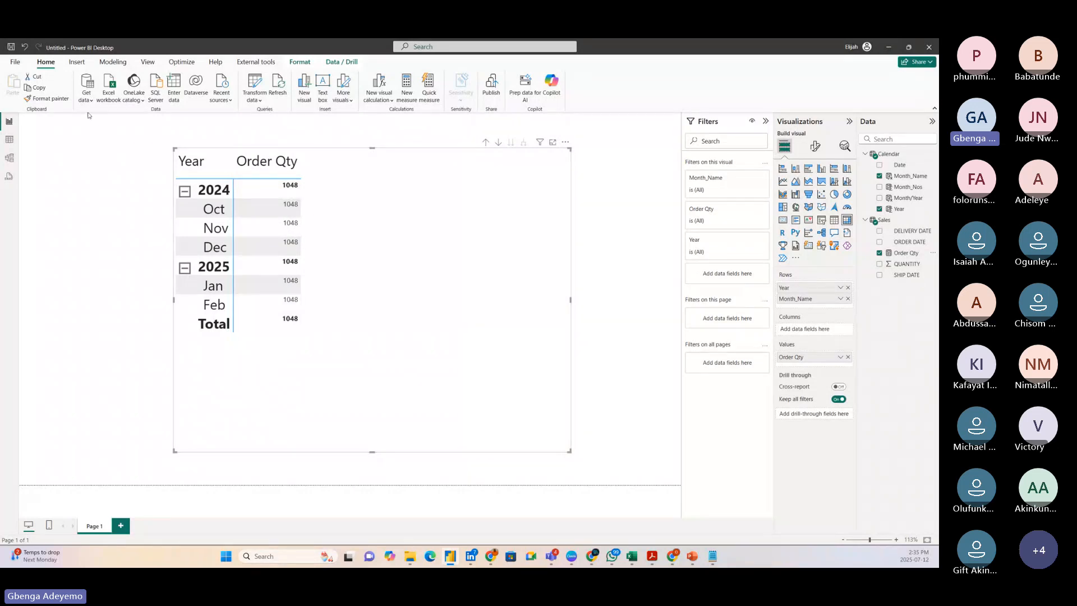
Enlarge the Calendar and Sales cards in the model diagram so that all their fields are listed.
{"action": "left_click", "coordinate": [9, 158]}
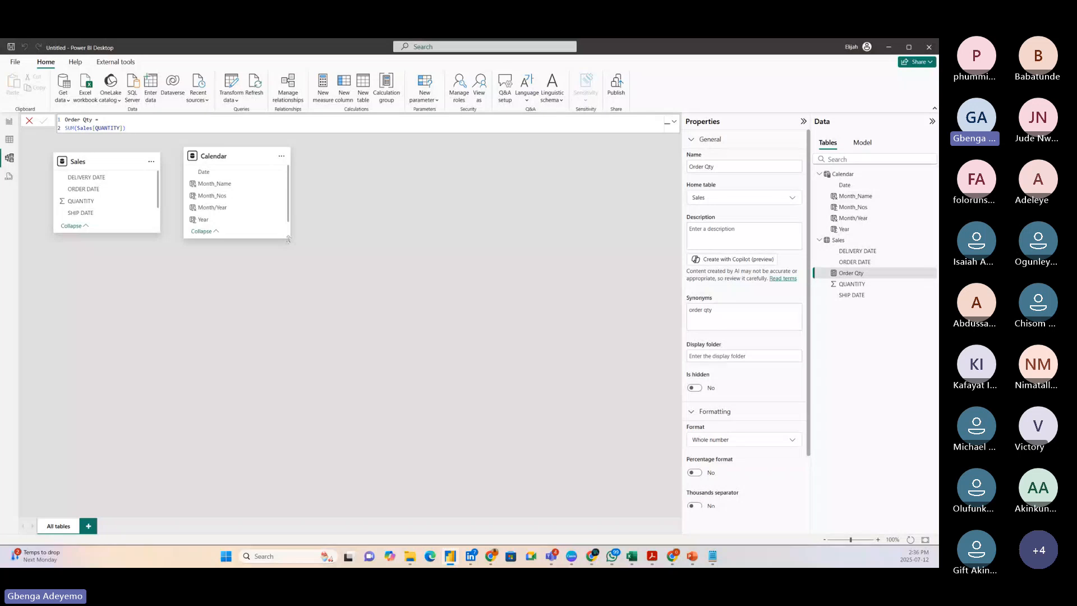
{"action": "left_click_drag", "start_coordinate": [290, 240], "coordinate": [354, 319]}
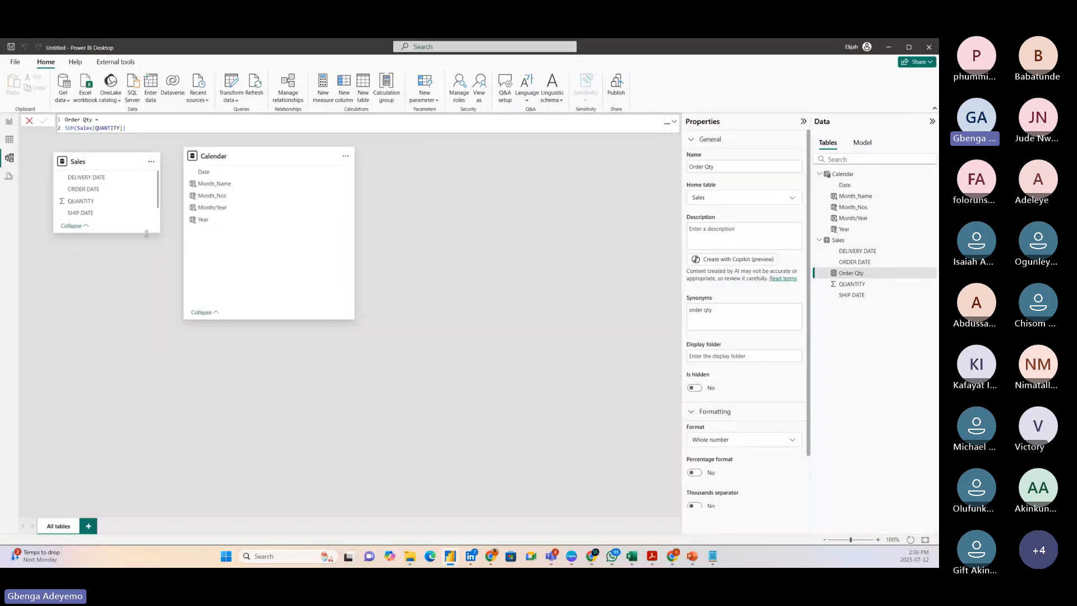
{"action": "left_click_drag", "start_coordinate": [156, 232], "coordinate": [158, 303]}
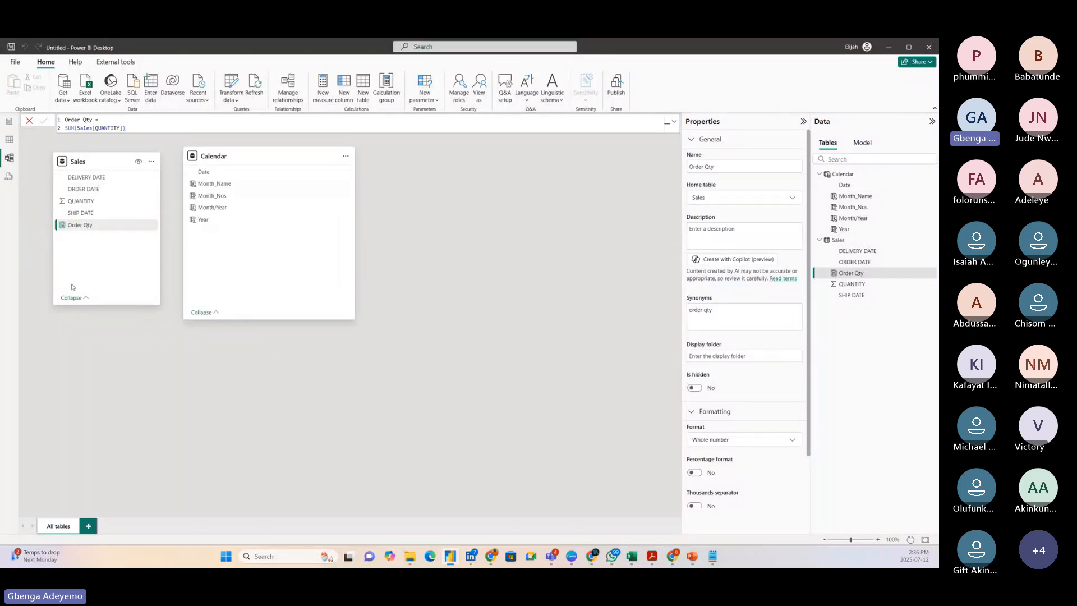
{"action": "left_click", "coordinate": [90, 226]}
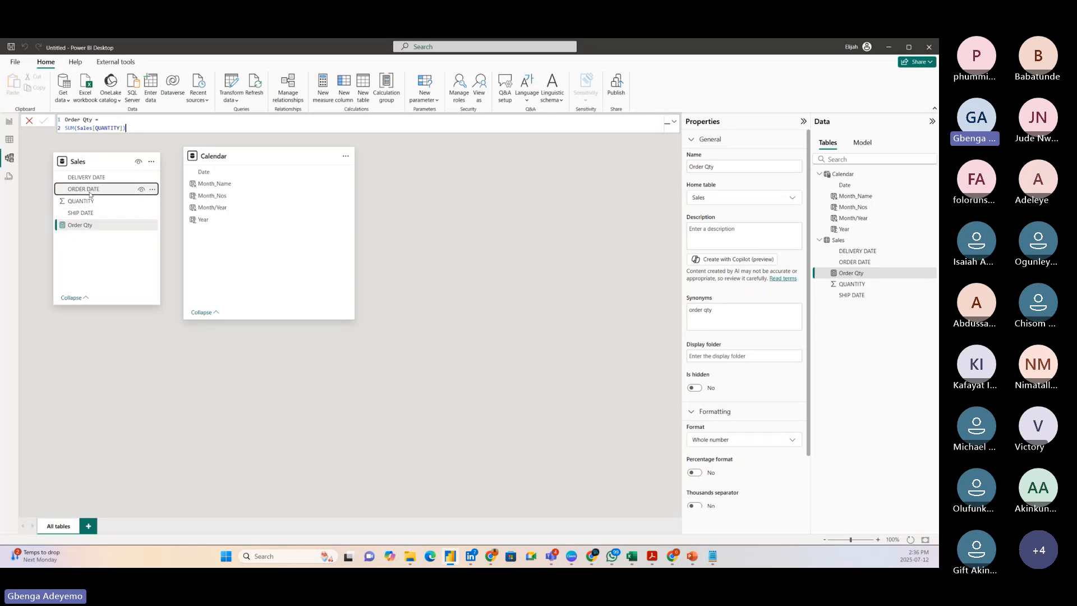
Create an active many-to-one, single-direction relationship from Sales ORDER DATE to Calendar Date and move the Calendar card away from Sales.
{"action": "left_click_drag", "start_coordinate": [90, 194], "coordinate": [260, 176]}
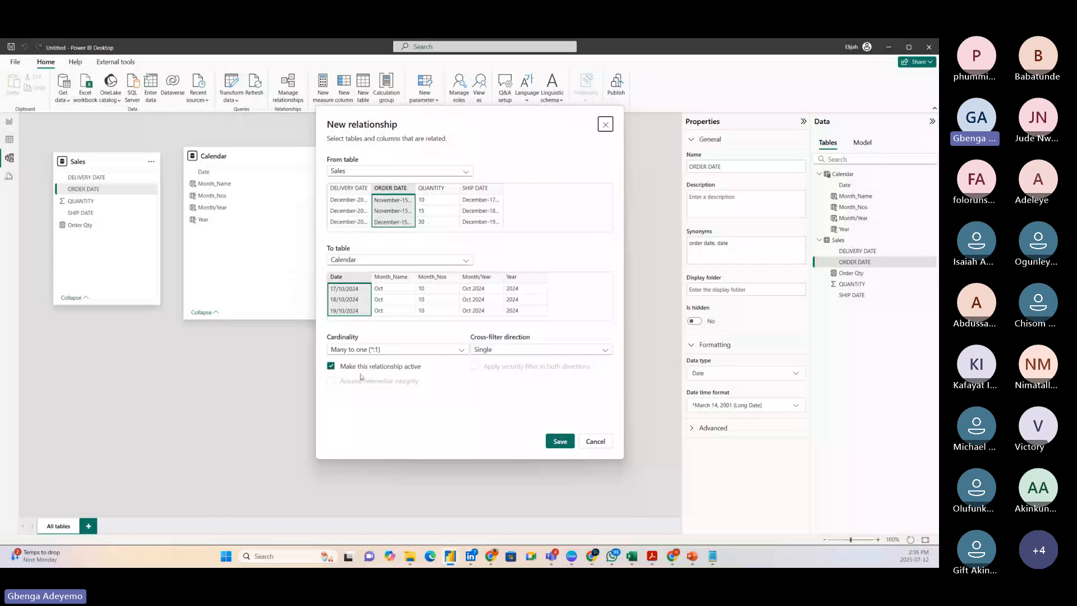
{"action": "left_click", "coordinate": [557, 441]}
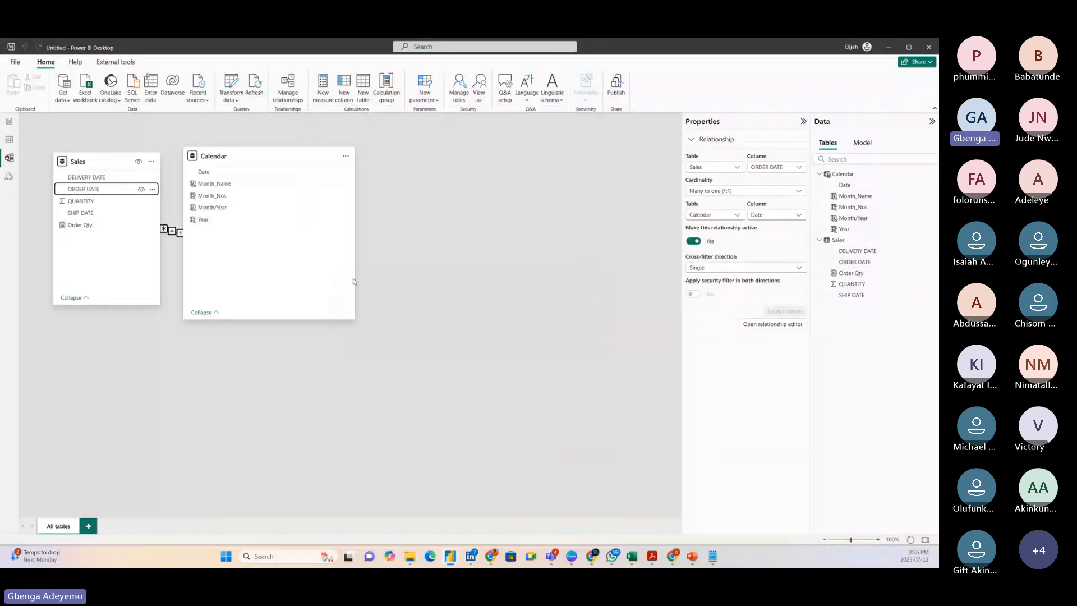
{"action": "left_click_drag", "start_coordinate": [263, 148], "coordinate": [363, 166]}
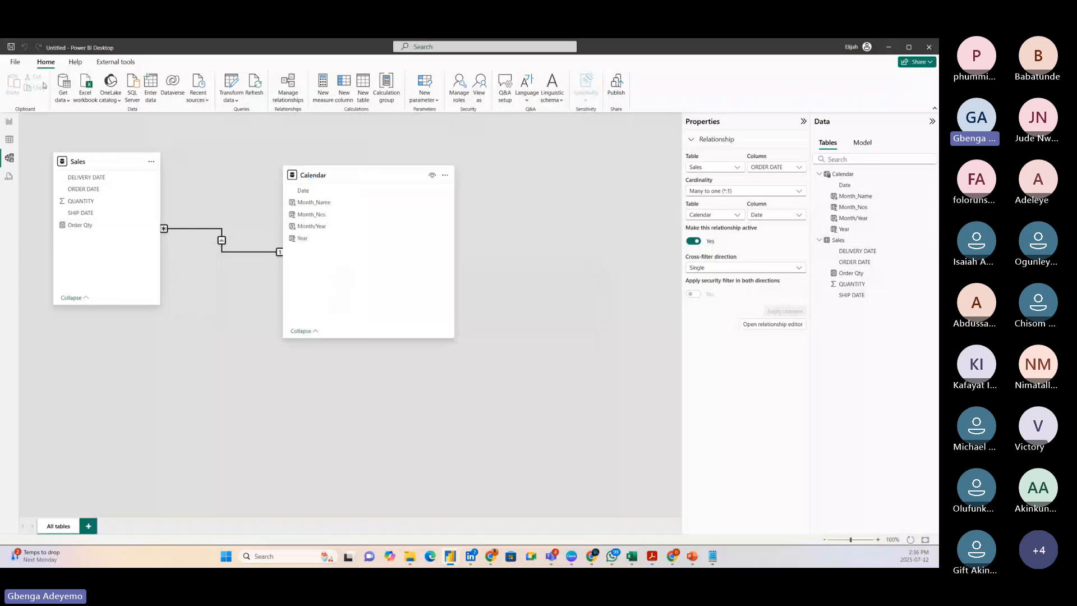
Shift the matrix sideways on the report page and raise the Calendar card slightly in the model diagram.
{"action": "left_click", "coordinate": [10, 121]}
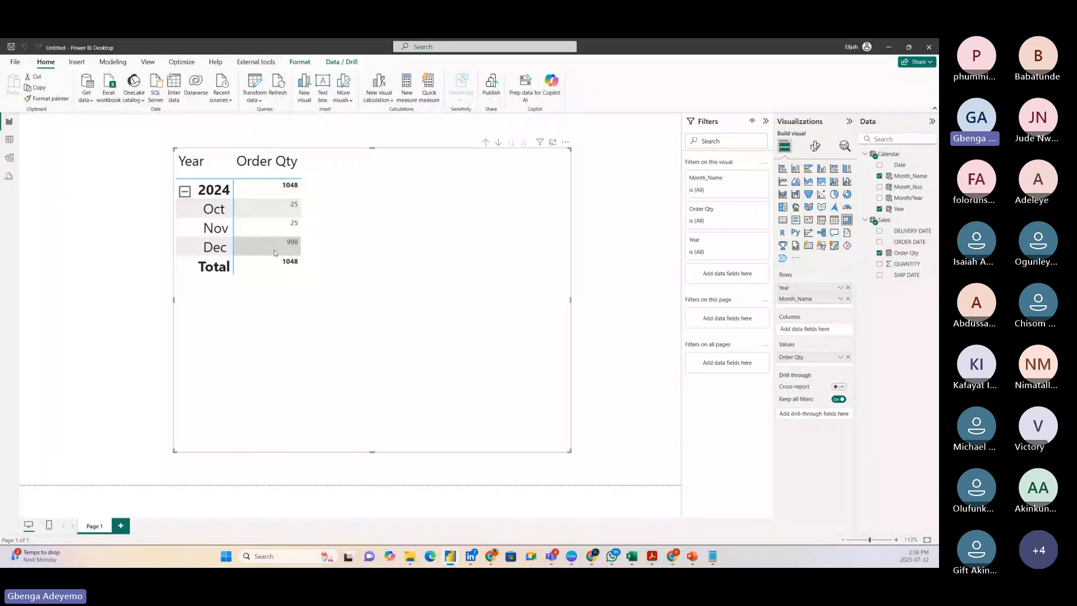
{"action": "left_click_drag", "start_coordinate": [305, 353], "coordinate": [262, 352]}
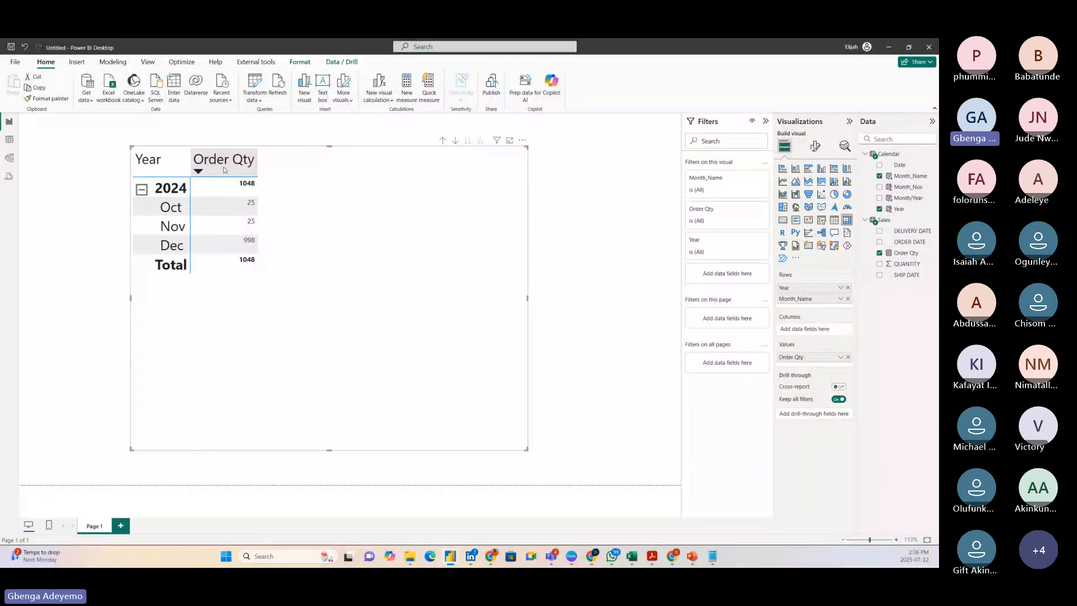
{"action": "left_click", "coordinate": [8, 160]}
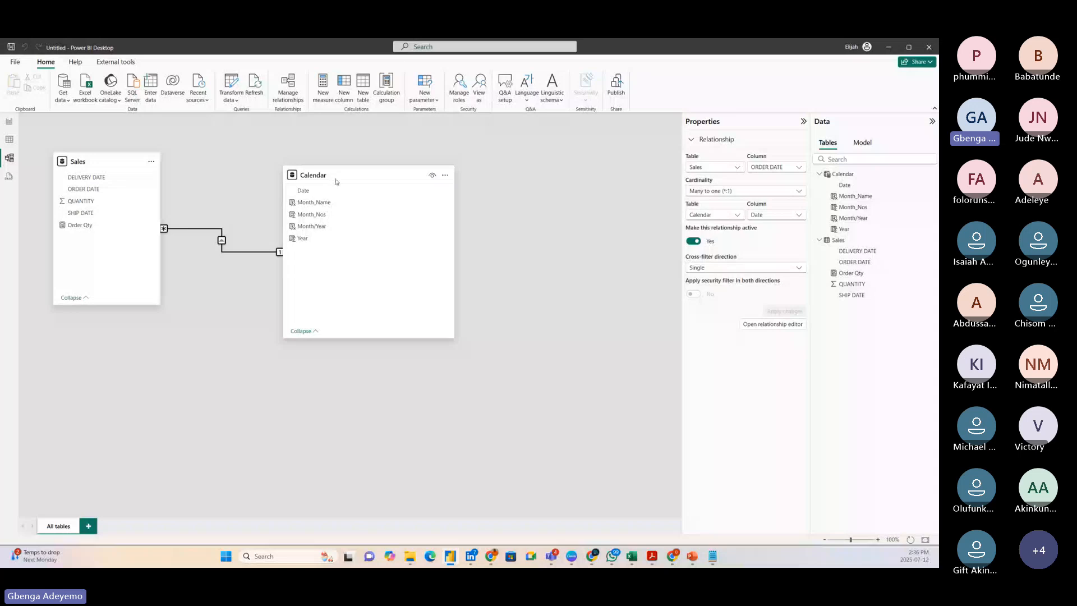
{"action": "left_click_drag", "start_coordinate": [350, 179], "coordinate": [366, 161]}
Review the Sales dates and create an inactive one-to-one relationship from Sales SHIP DATE to Calendar Date with cross-filtering in both directions.
{"action": "left_click", "coordinate": [10, 140]}
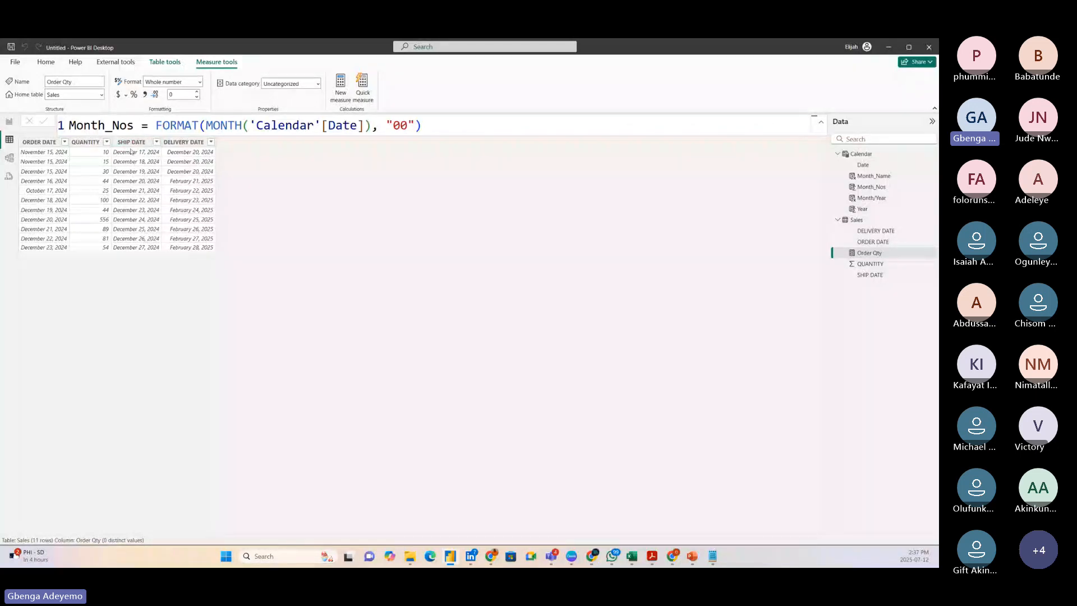
{"action": "left_click", "coordinate": [9, 159]}
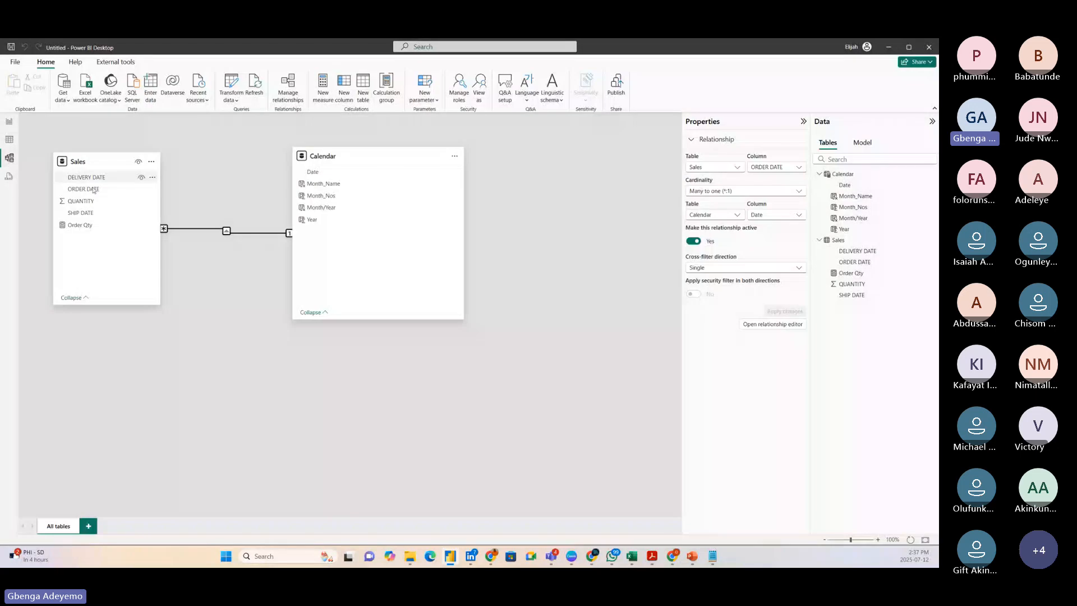
{"action": "left_click", "coordinate": [333, 157]}
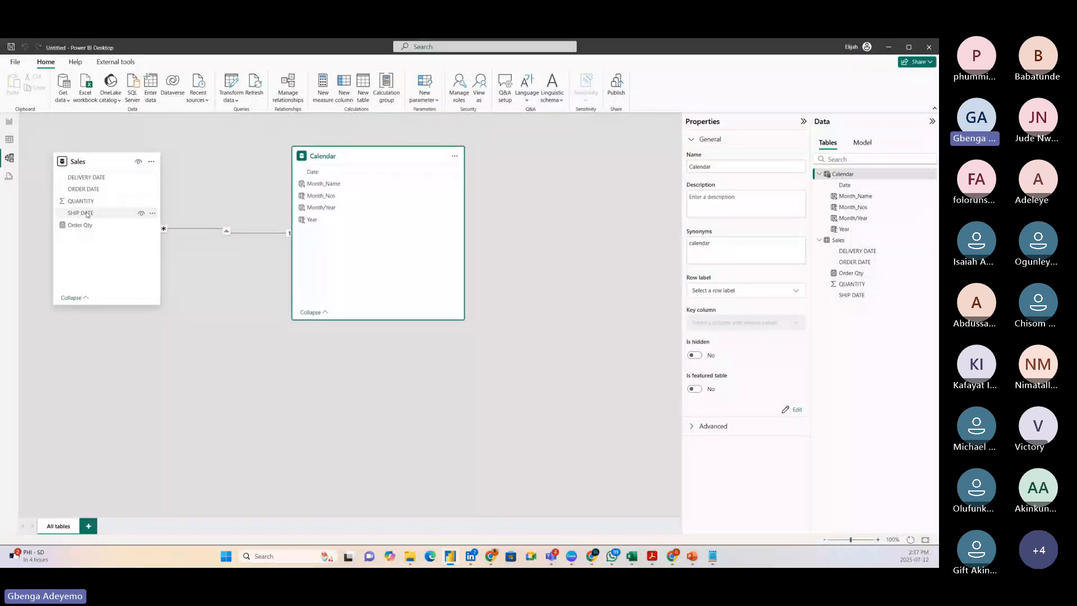
{"action": "left_click", "coordinate": [97, 214]}
{"action": "left_click_drag", "start_coordinate": [97, 216], "coordinate": [357, 175]}
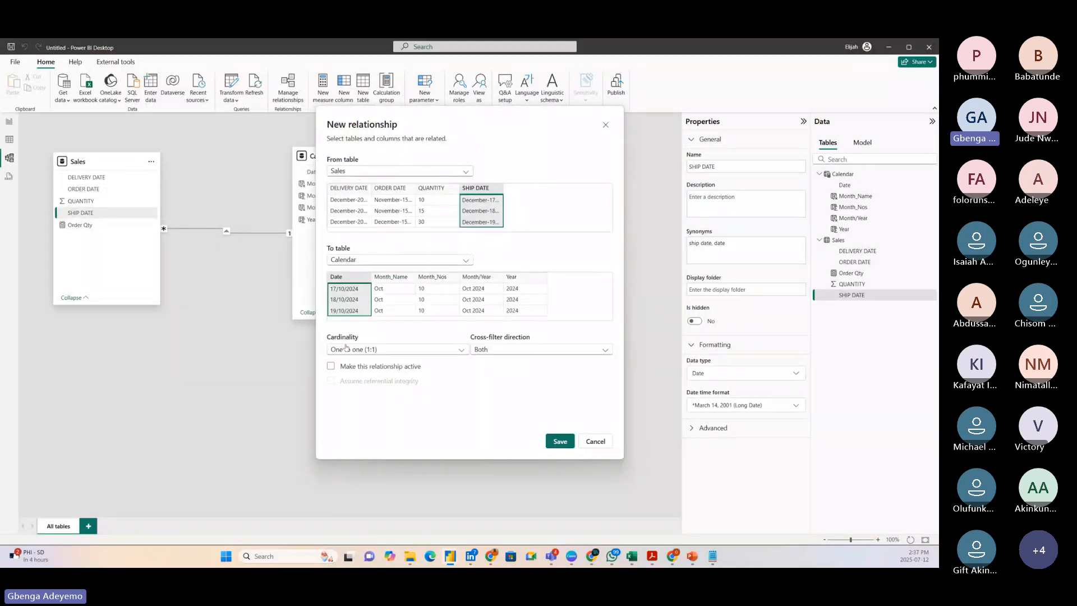
{"action": "left_click", "coordinate": [331, 366]}
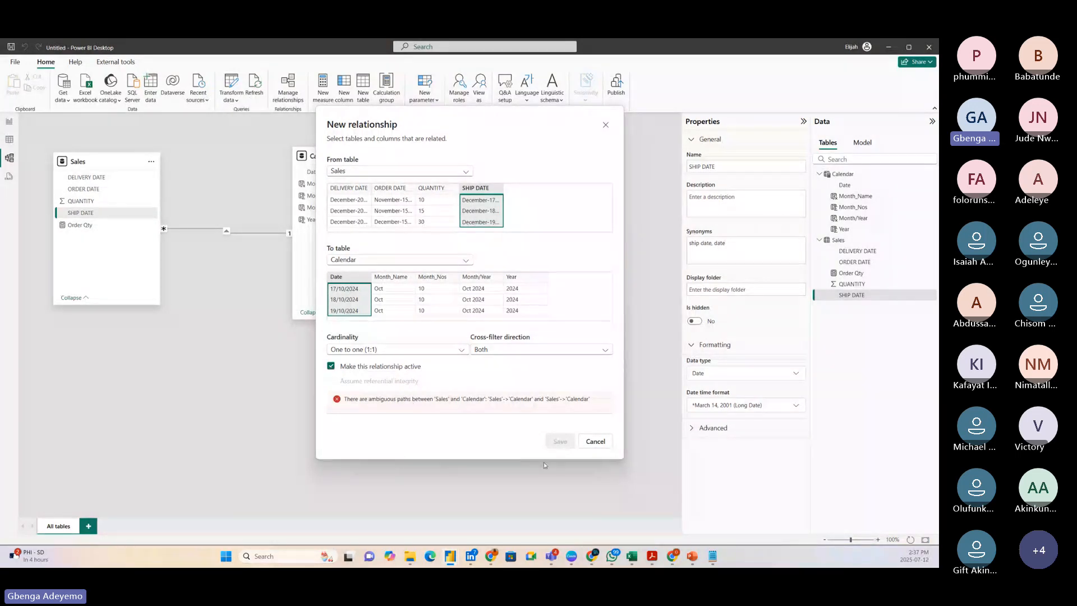
{"action": "left_click", "coordinate": [331, 366]}
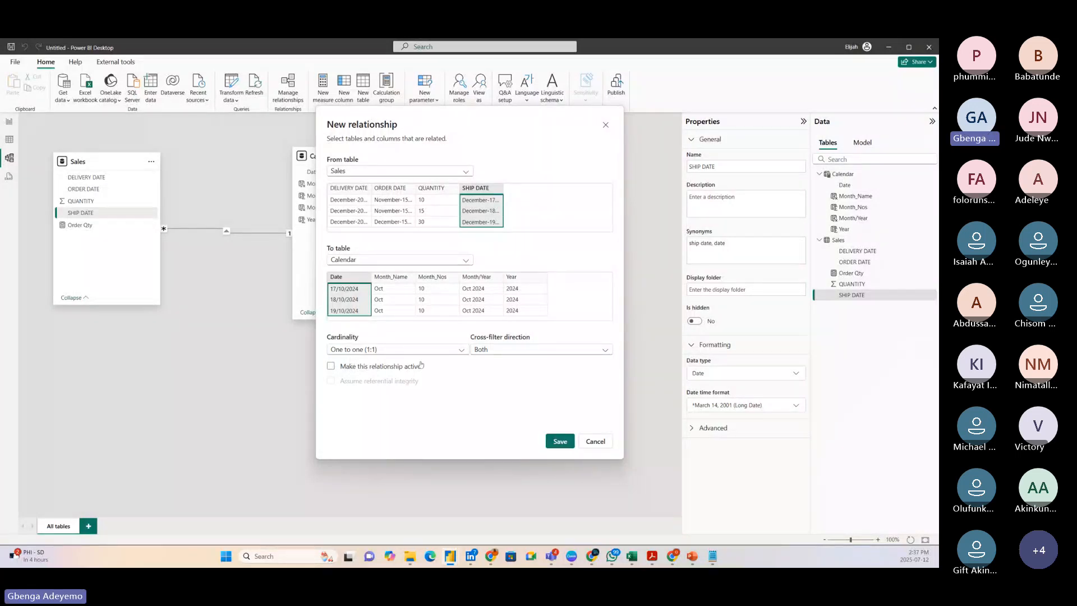
{"action": "left_click", "coordinate": [497, 347]}
{"action": "left_click", "coordinate": [497, 347]}
{"action": "left_click", "coordinate": [561, 442]}
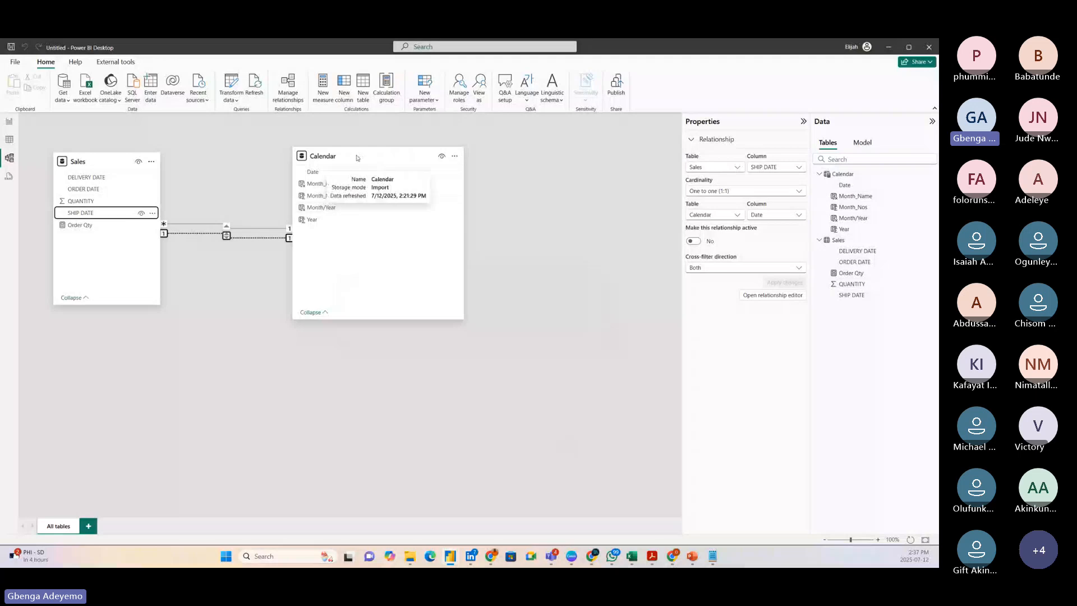
Lower the Calendar card slightly in the model diagram and nudge the matrix a little sideways on the report page.
{"action": "left_click_drag", "start_coordinate": [356, 158], "coordinate": [365, 184]}
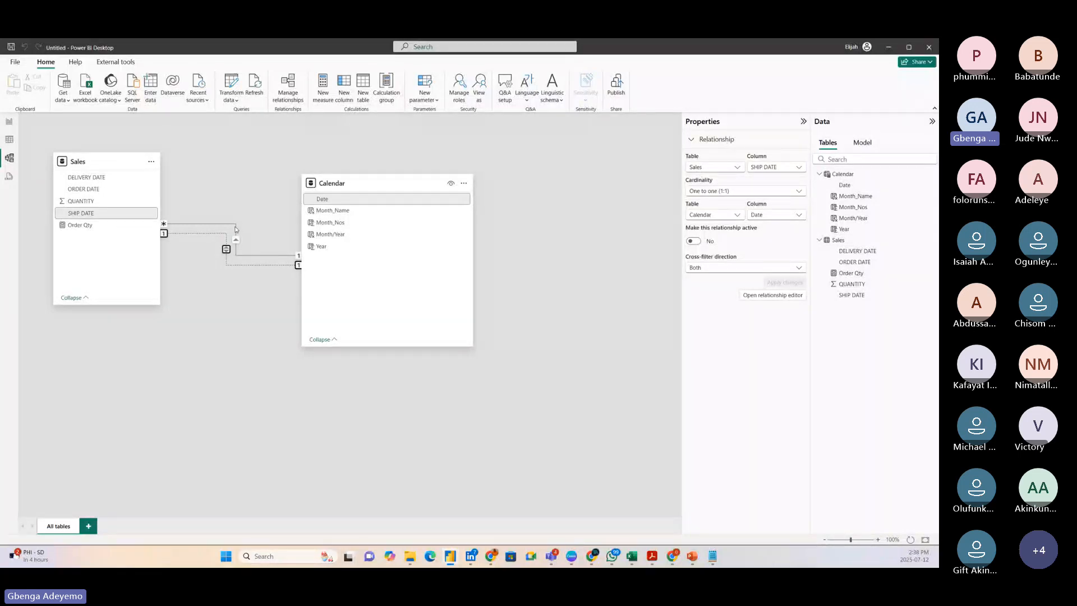
{"action": "left_click", "coordinate": [260, 185]}
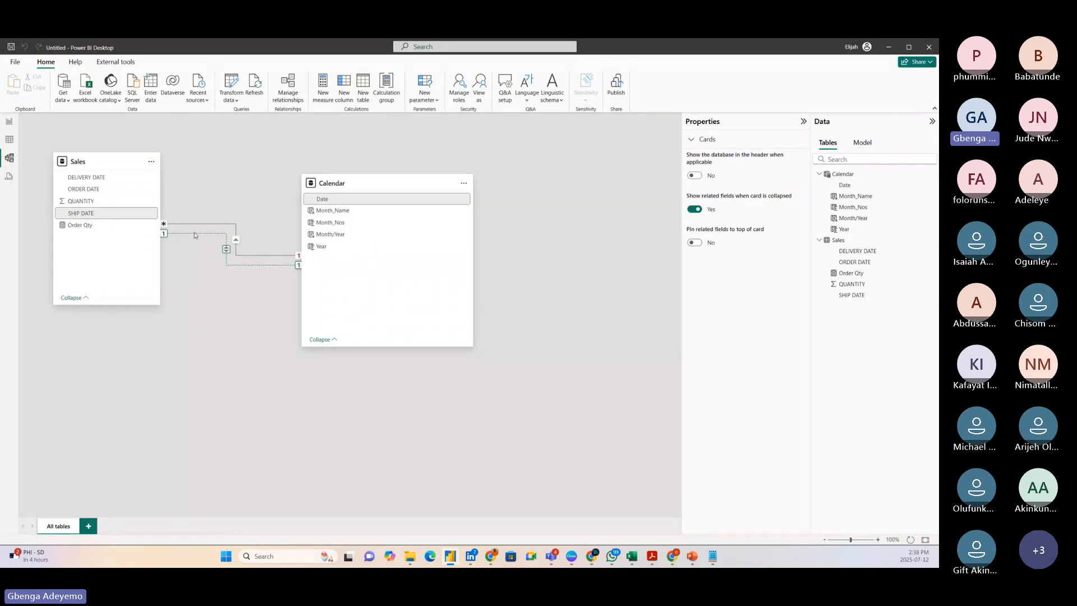
{"action": "left_click", "coordinate": [9, 121]}
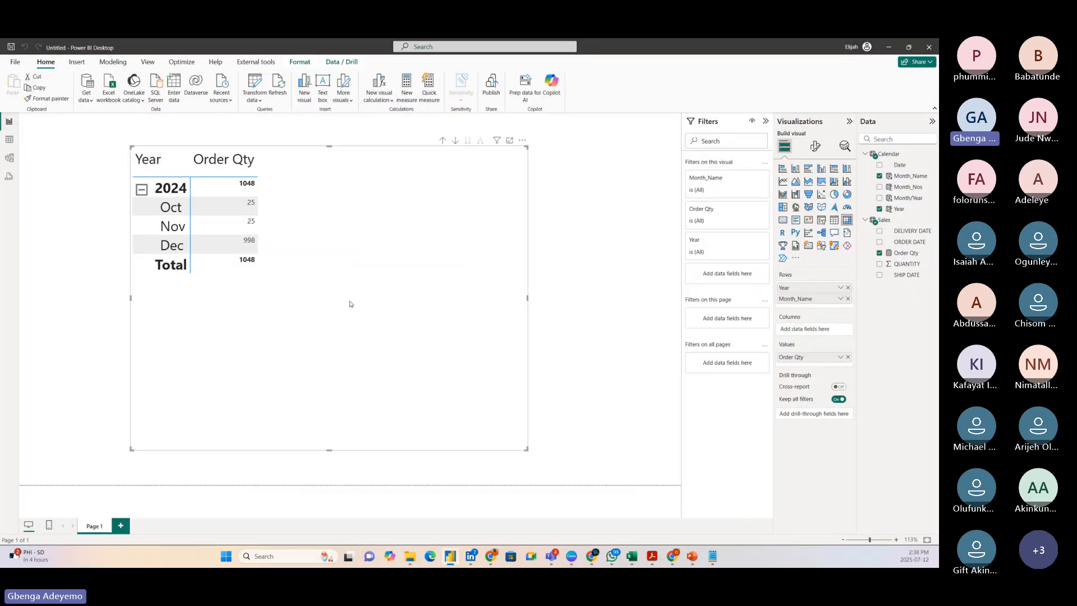
{"action": "left_click_drag", "start_coordinate": [352, 302], "coordinate": [345, 303]}
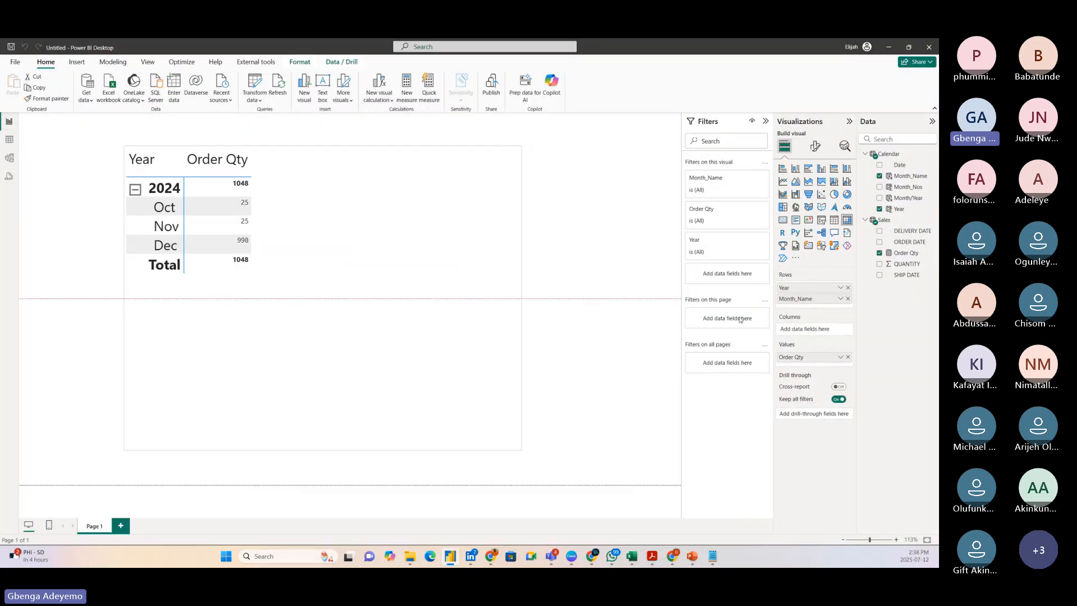
Create a new measure in the Sales table named Shipped Qty and start a second line for its expression.
{"action": "right_click", "coordinate": [889, 223]}
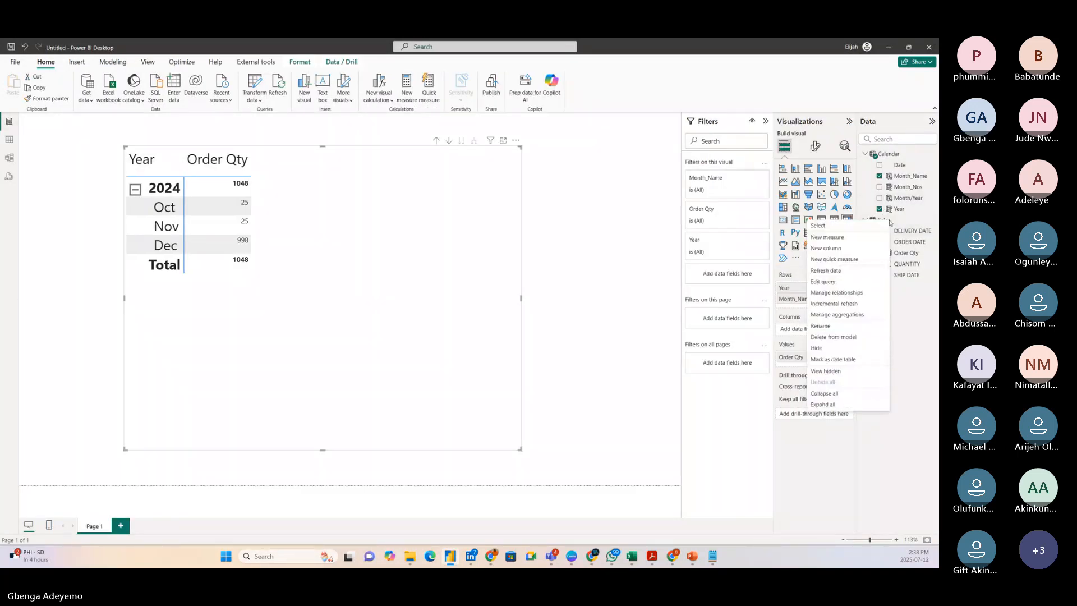
{"action": "left_click", "coordinate": [834, 238]}
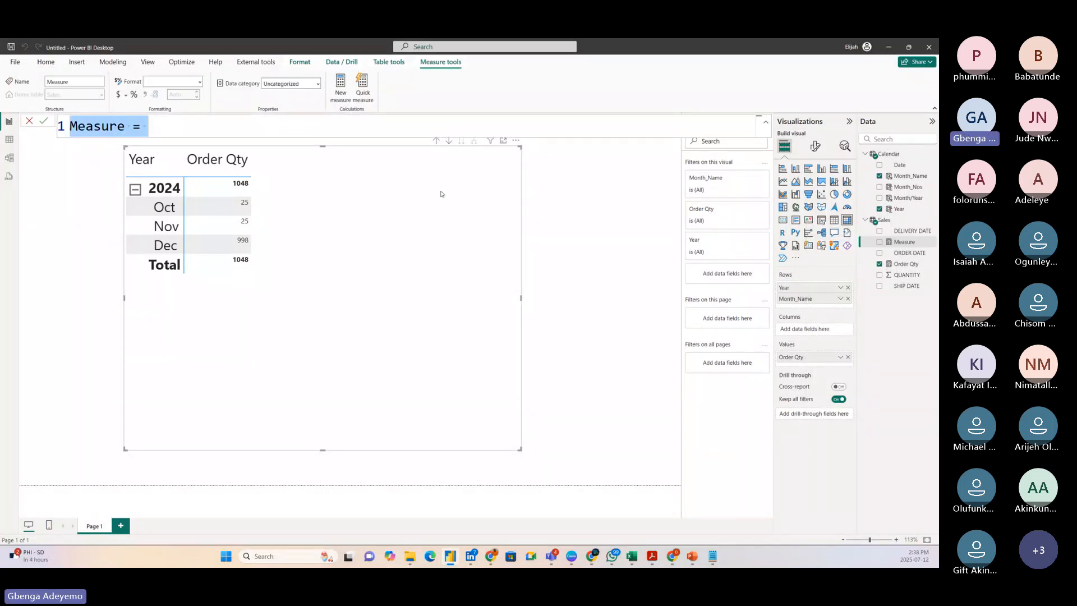
{"action": "type", "text": "Shipped Q"}
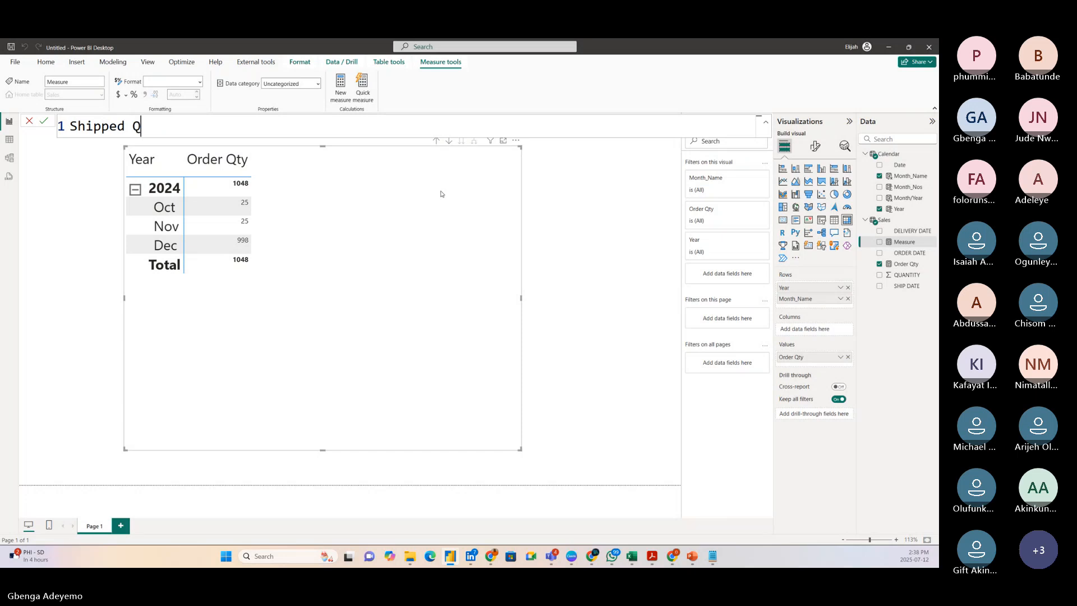
{"action": "type", "text": "ty ="}
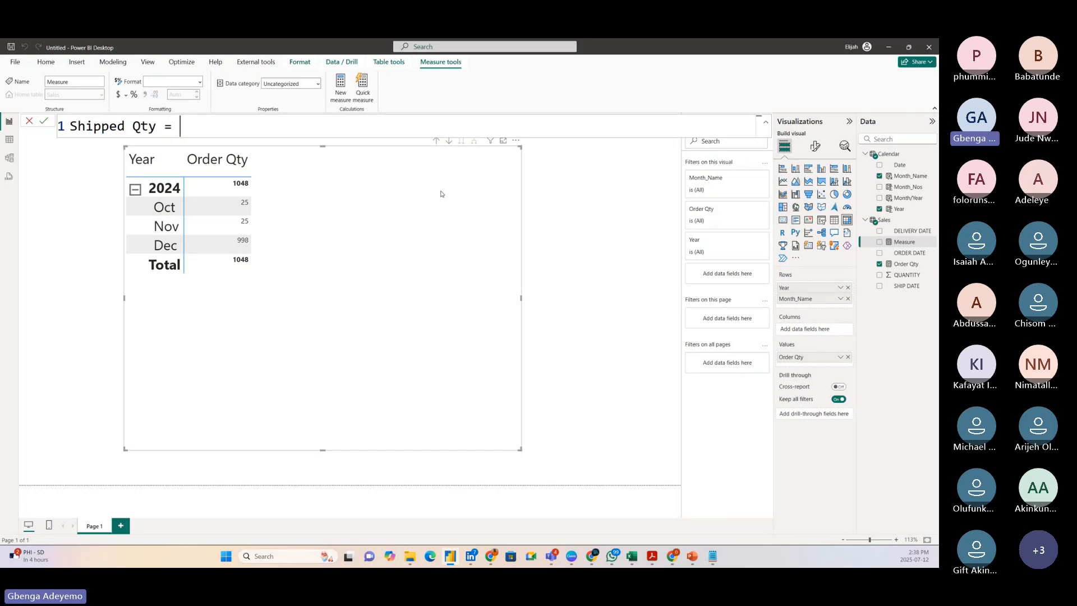
{"action": "key", "text": "shift+Return"}
Enter CALCULATE with SUM(Sales[QUANTITY]) as the expression of the Shipped Qty measure.
{"action": "type", "text": "ca"}
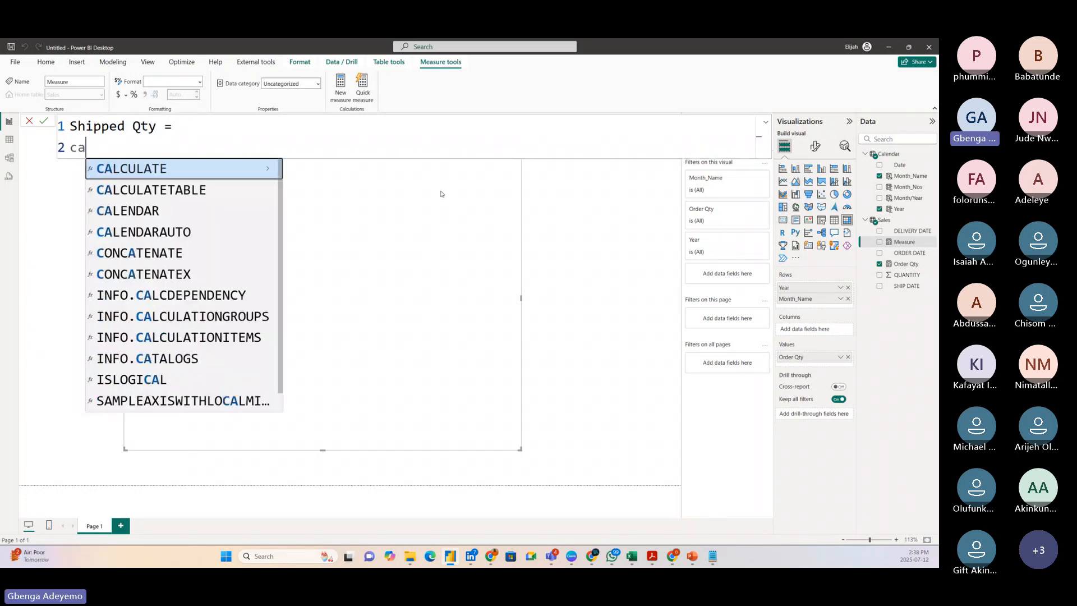
{"action": "type", "text": "lcula"}
{"action": "key", "text": "Tab"}
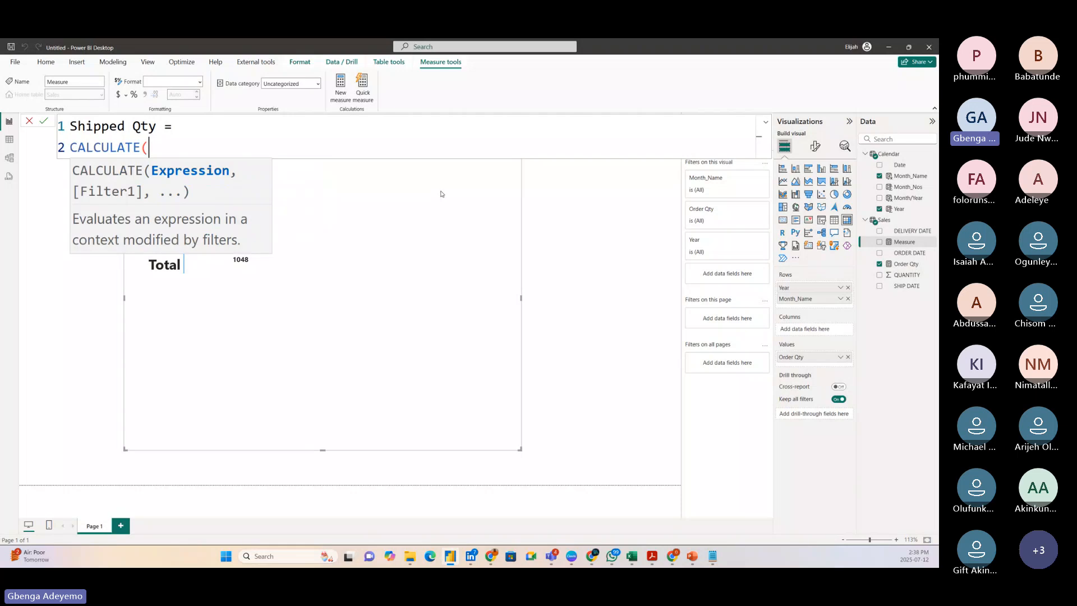
{"action": "type", "text": "sum"}
{"action": "key", "text": "Tab"}
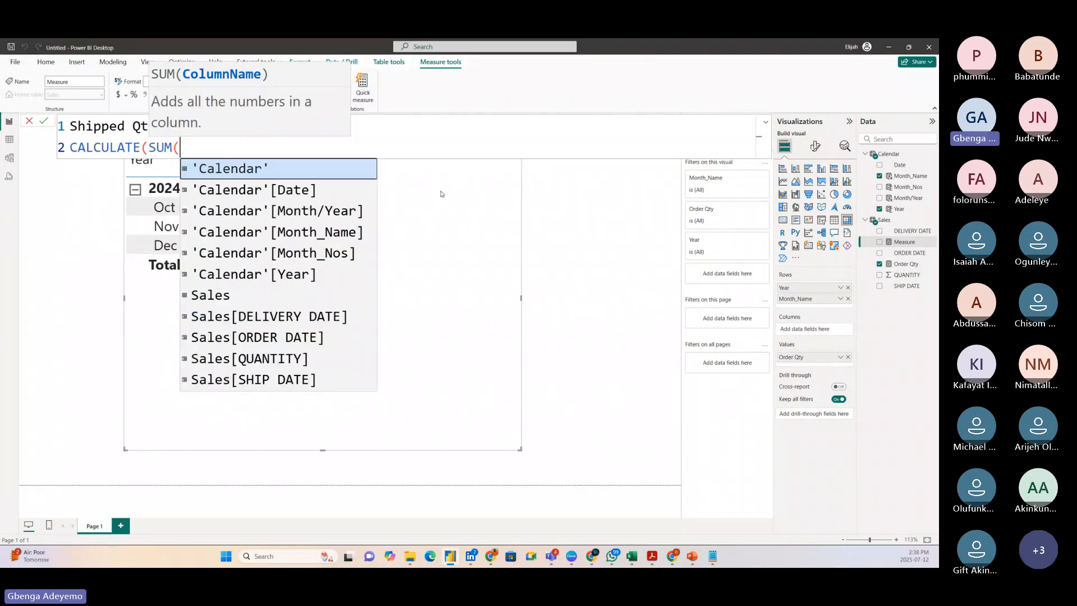
{"action": "type", "text": "qua"}
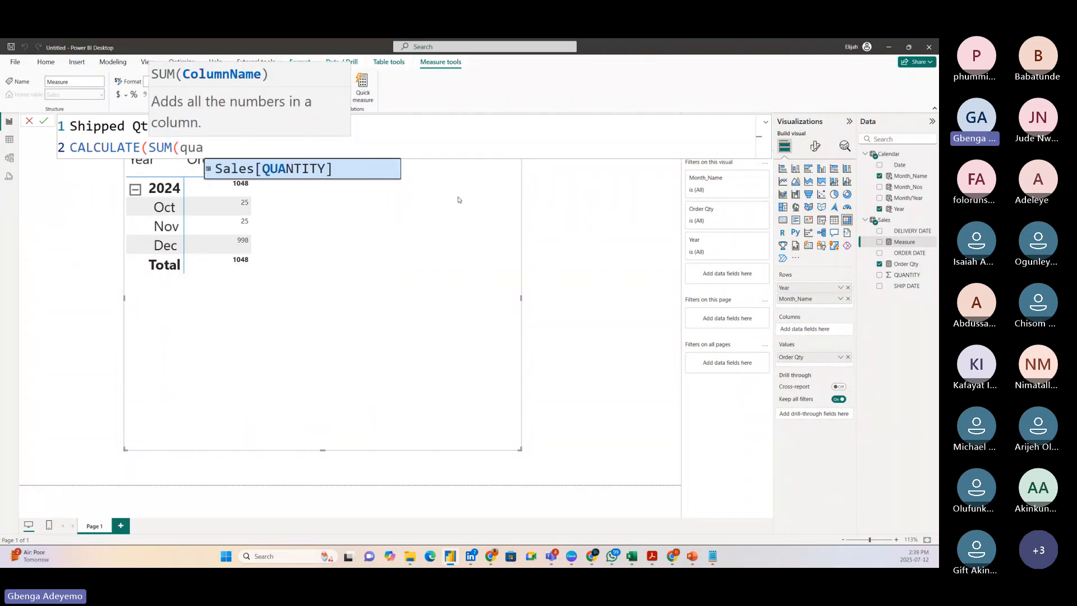
{"action": "key", "text": "Tab"}
{"action": "type", "text": ")"}
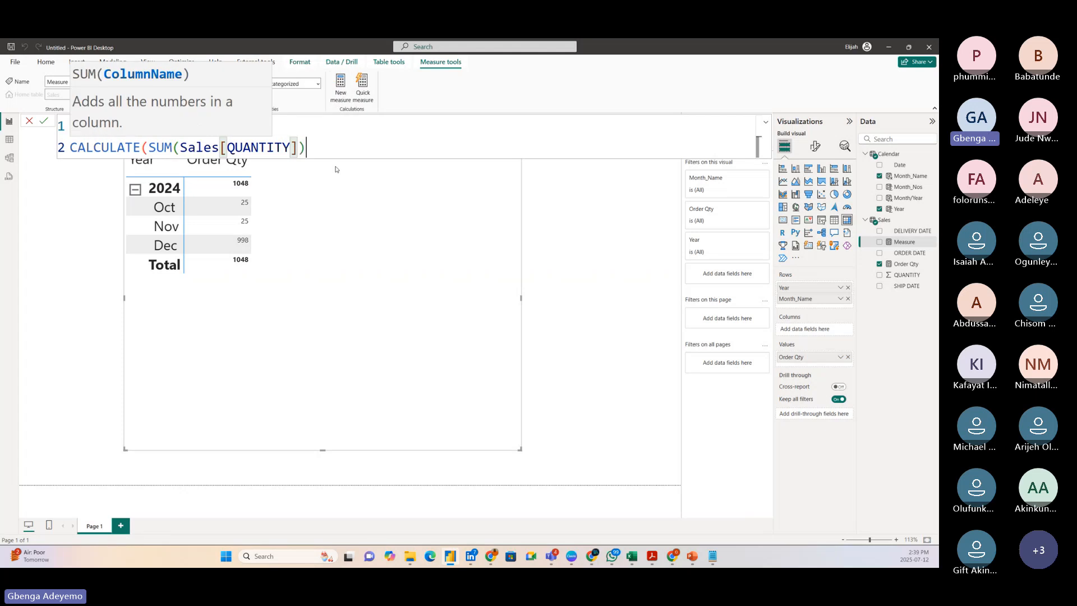
{"action": "type", "text": ","}
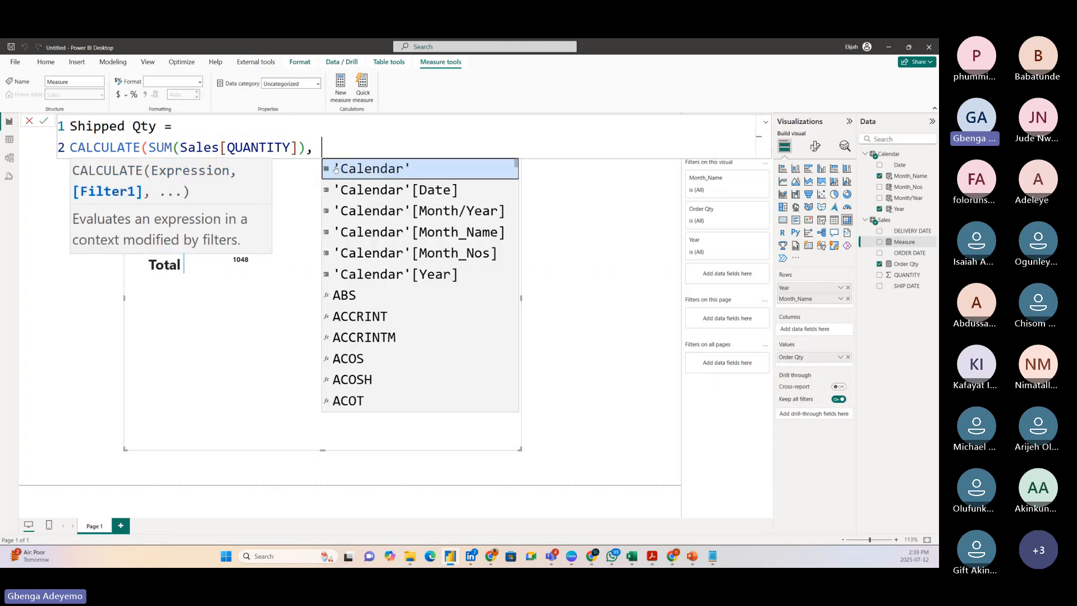
{"action": "type", "text": " usere"}
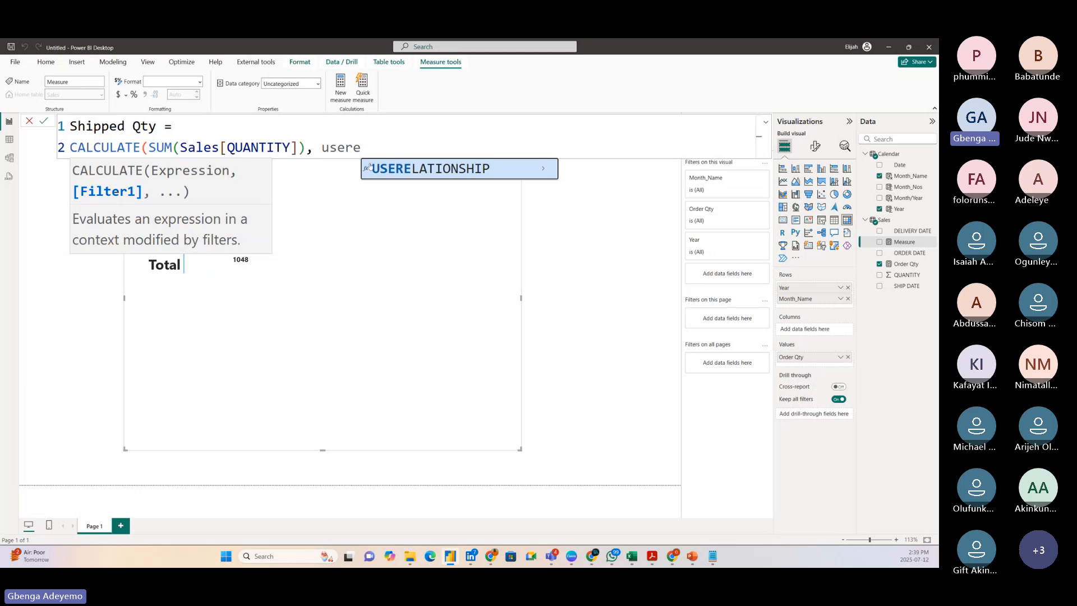
Add the filter USERELATIONSHIP(Sales[SHIP DATE], 'Calendar'[Date]) to the Shipped Qty measure and close its CALCULATE expression.
{"action": "left_click", "coordinate": [398, 171]}
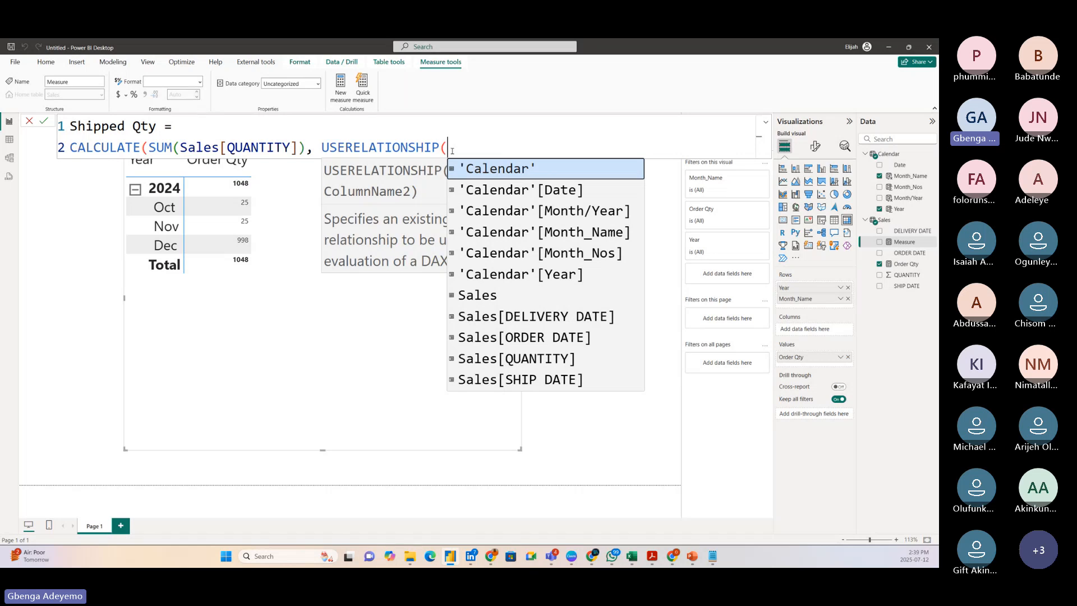
{"action": "type", "text": "ship"}
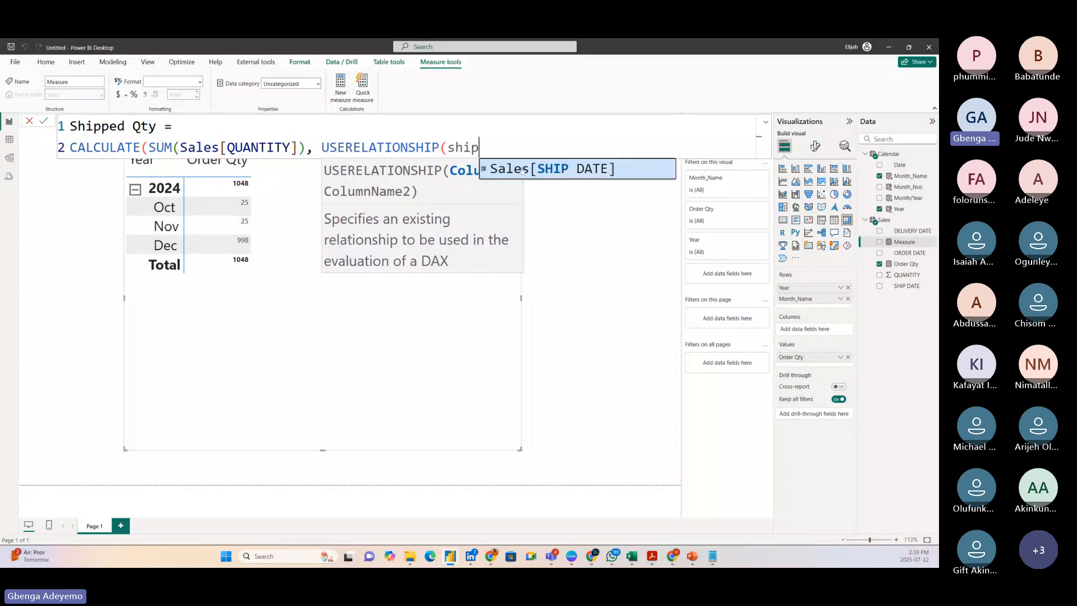
{"action": "key", "text": "Tab"}
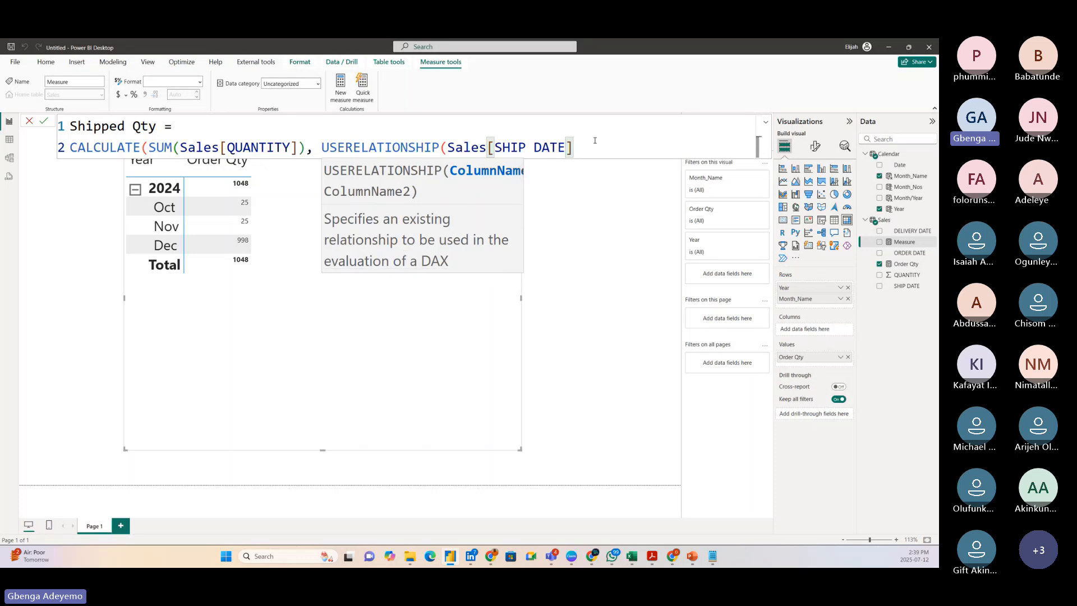
{"action": "type", "text": ","}
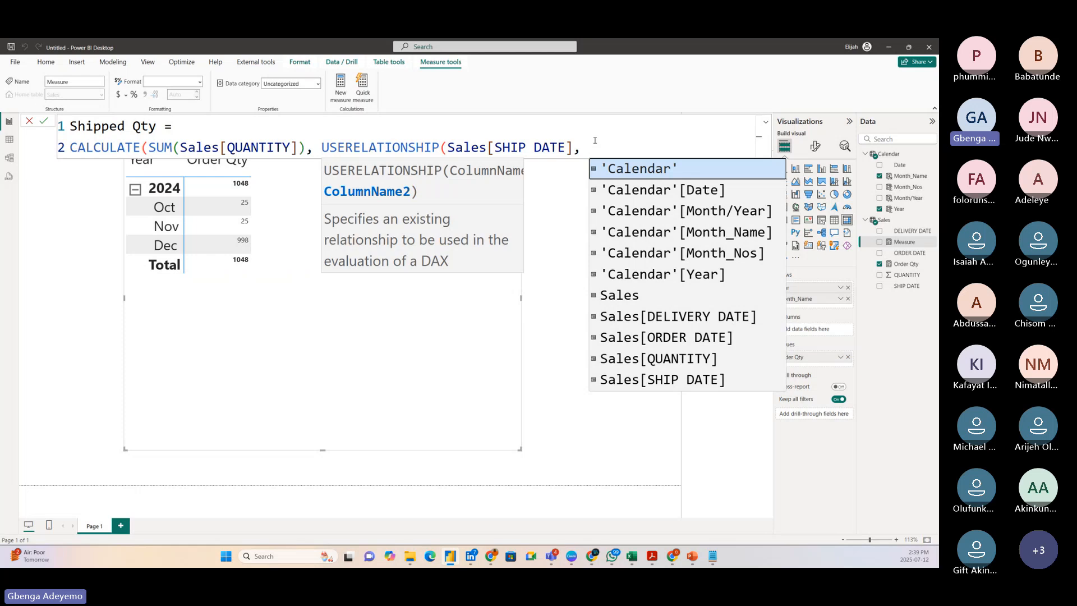
{"action": "type", "text": "date"}
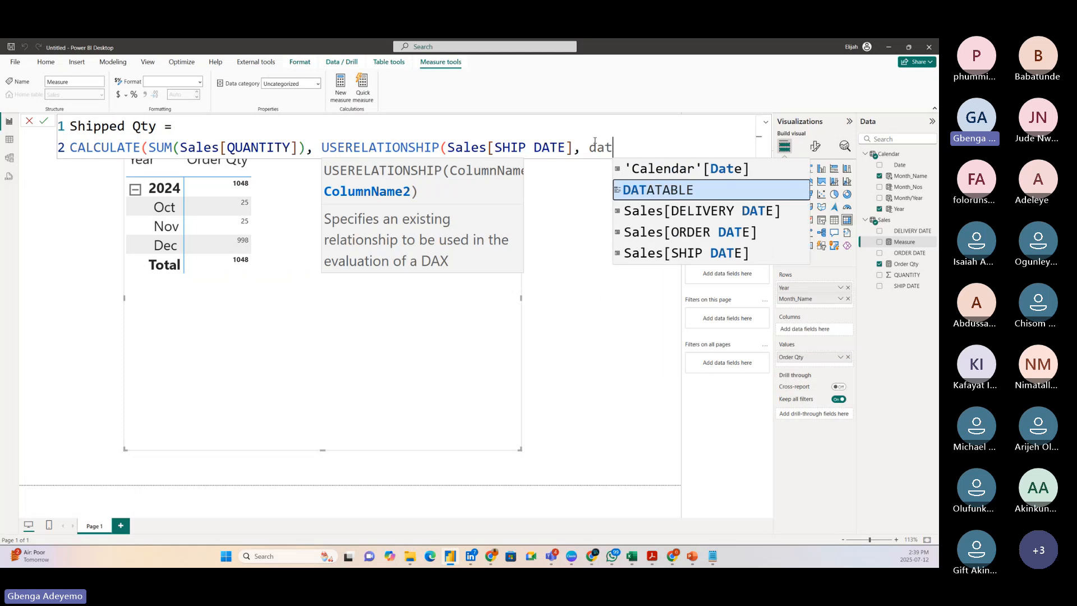
{"action": "left_click", "coordinate": [682, 167]}
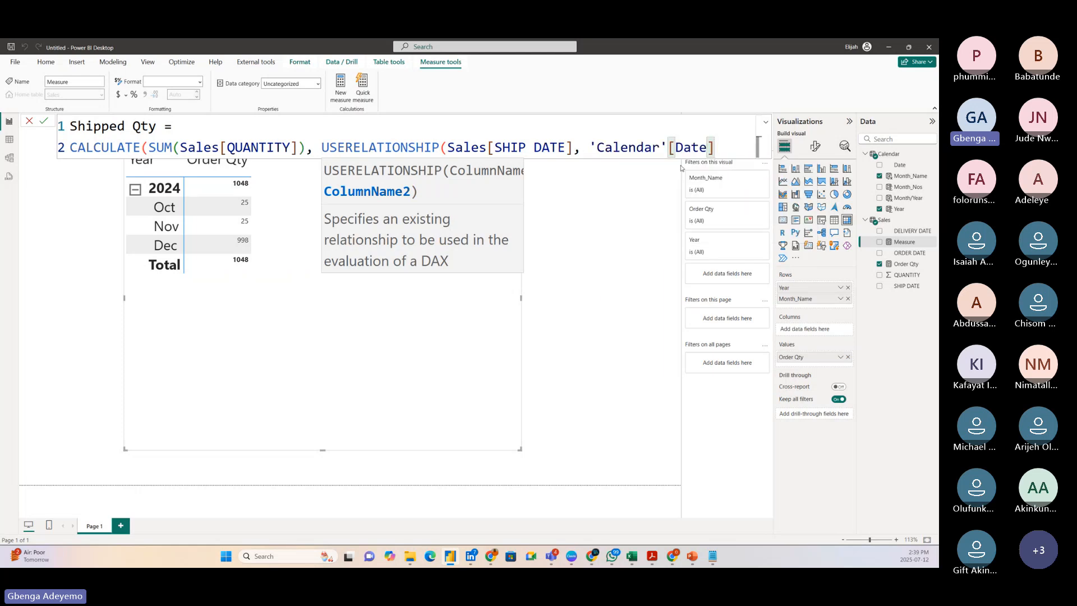
{"action": "type", "text": "))"}
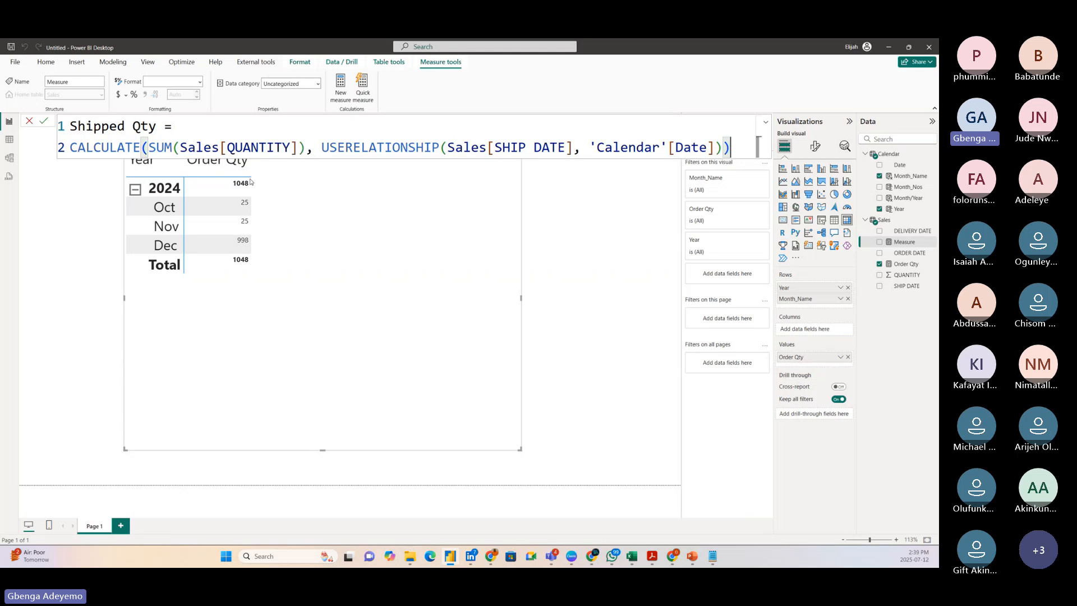
Review each part of the Shipped Qty formula: CALCULATE, the summed quantity column, USERELATIONSHIP and its two date columns.
{"action": "left_click", "coordinate": [101, 147]}
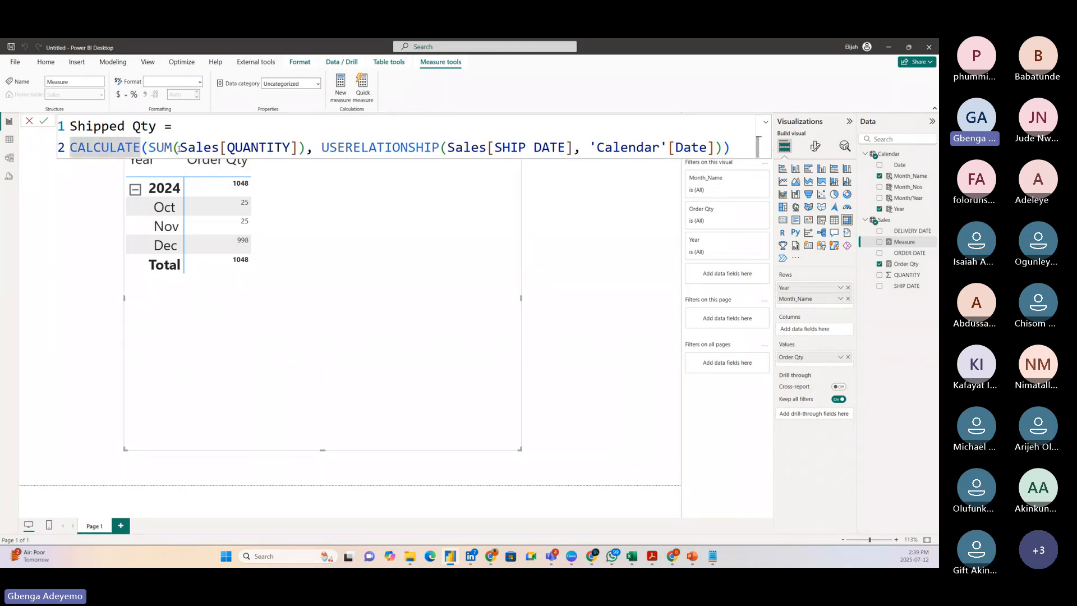
{"action": "left_click", "coordinate": [161, 147]}
{"action": "left_click", "coordinate": [252, 147]}
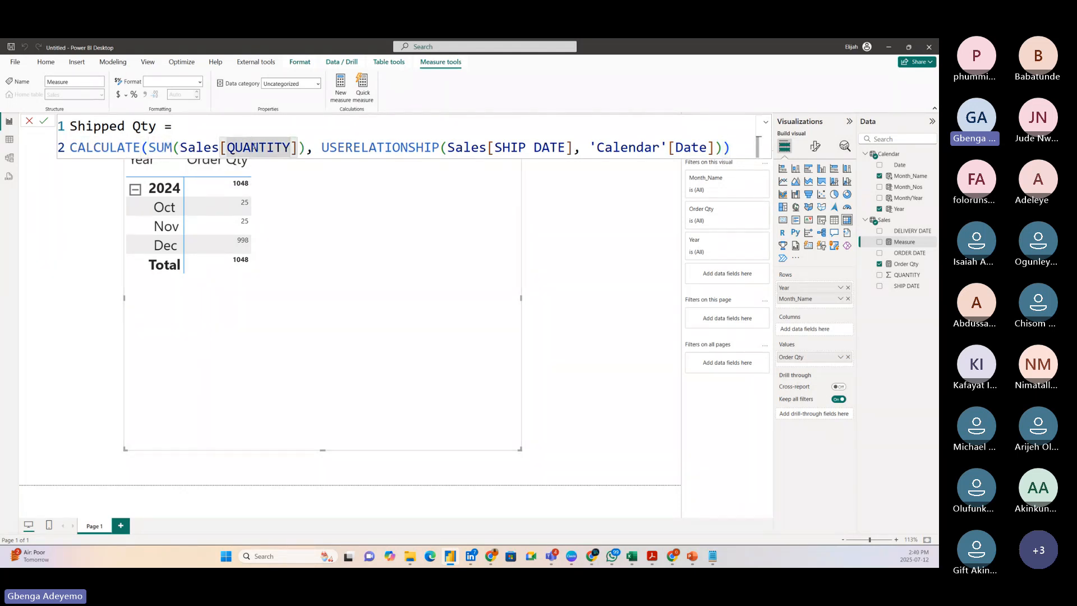
{"action": "left_click", "coordinate": [204, 147]}
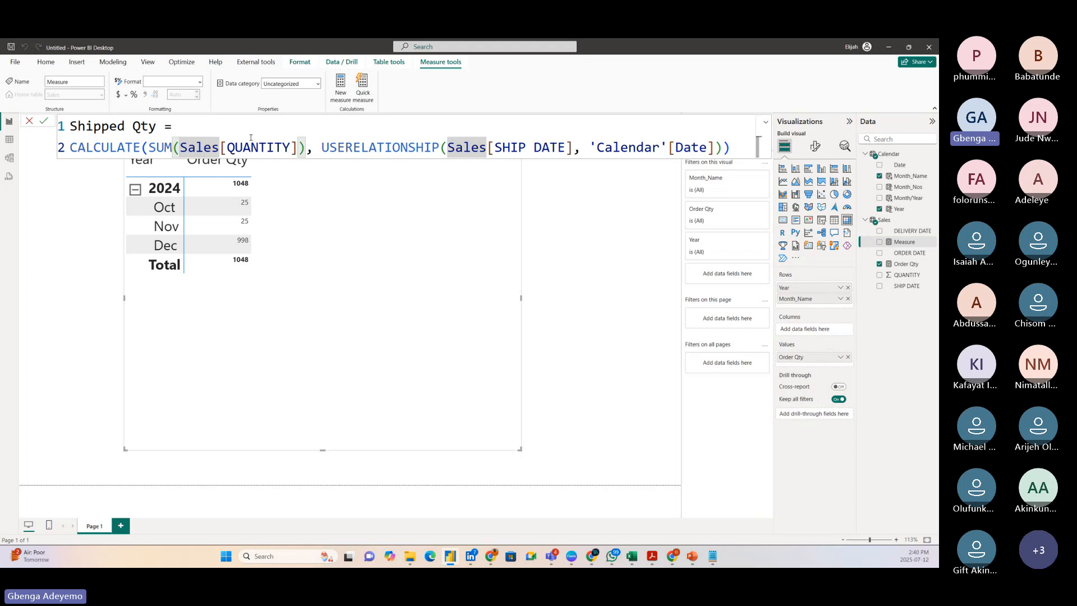
{"action": "left_click", "coordinate": [377, 147]}
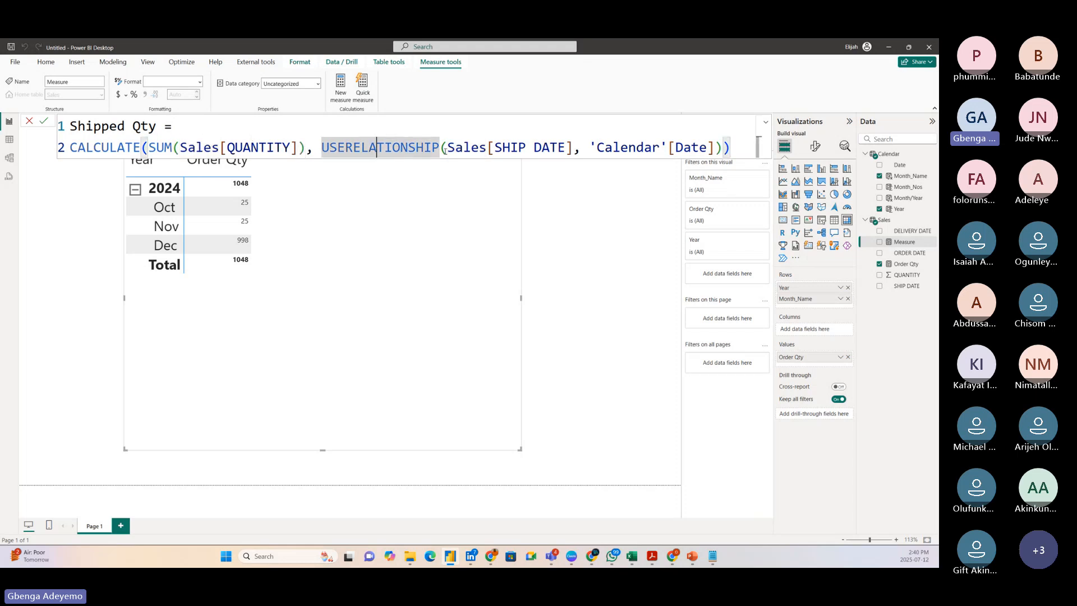
{"action": "left_click", "coordinate": [409, 147]}
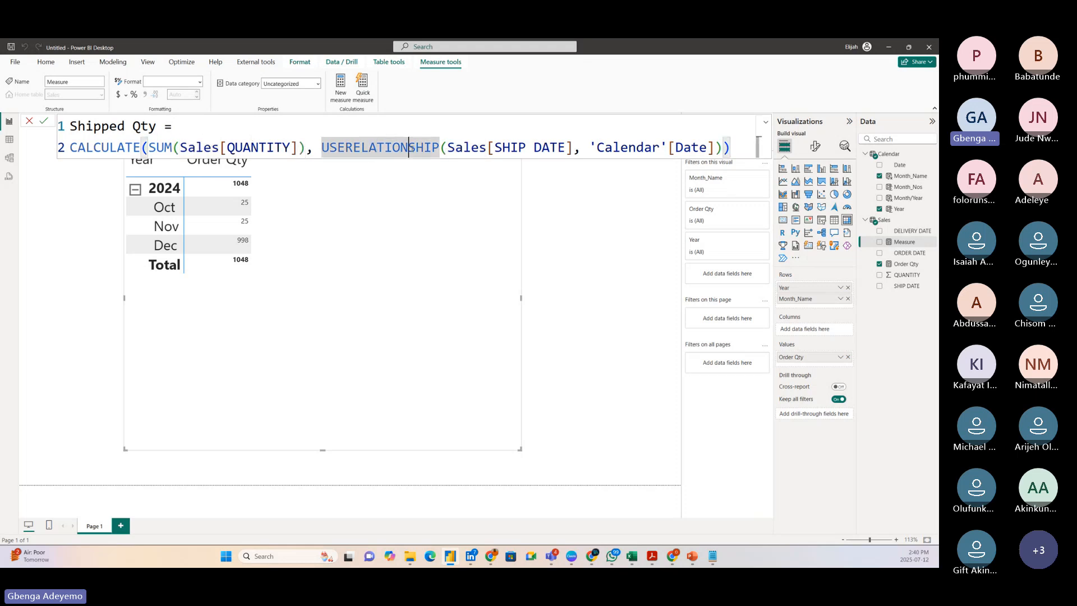
{"action": "left_click", "coordinate": [535, 147]}
{"action": "left_click", "coordinate": [671, 150]}
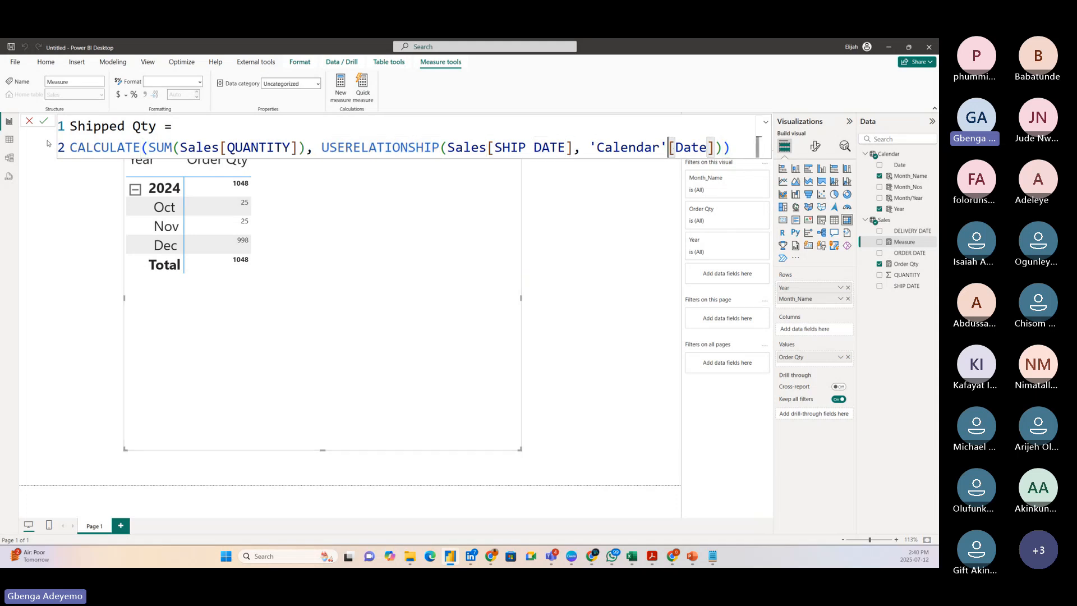
{"action": "left_click", "coordinate": [651, 152]}
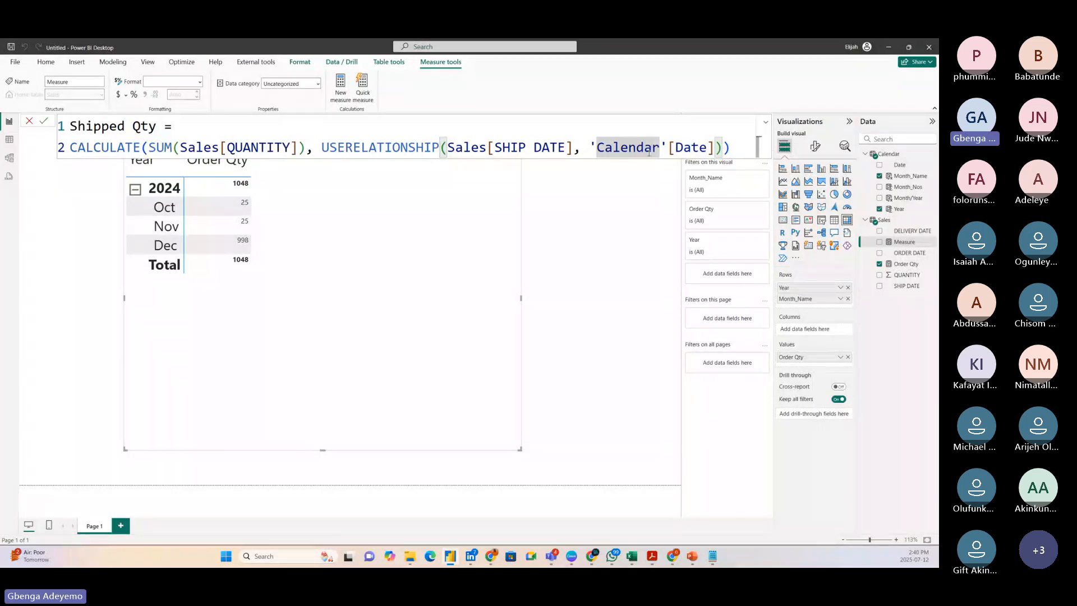
{"action": "left_click", "coordinate": [739, 156]}
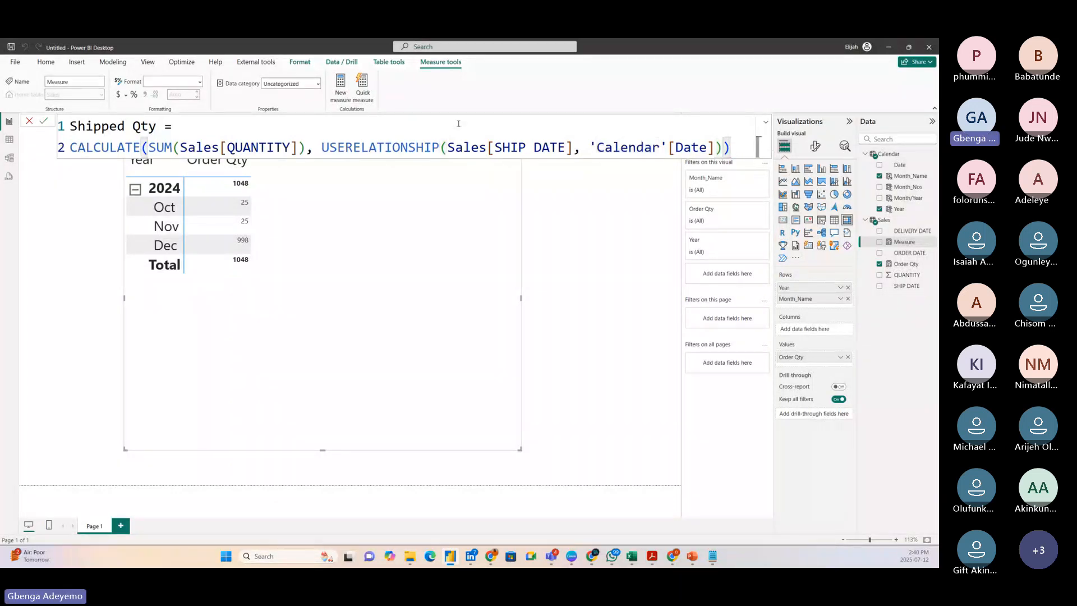
Commit the Shipped Qty measure and add it to the matrix values, placing the matrix lower on the report page.
{"action": "left_click", "coordinate": [43, 123]}
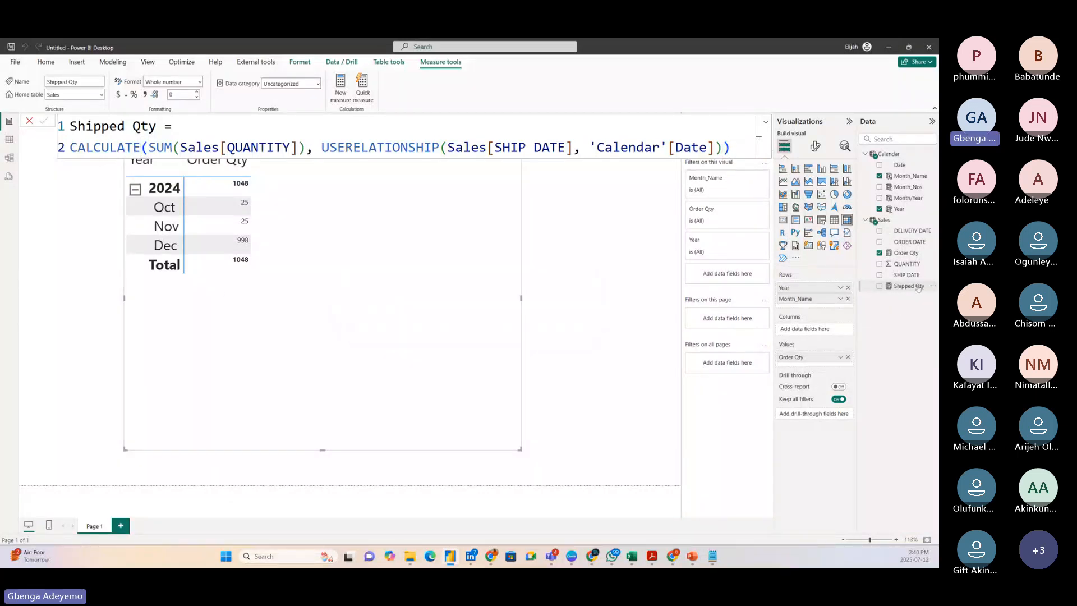
{"action": "left_click_drag", "start_coordinate": [917, 287], "coordinate": [361, 230]}
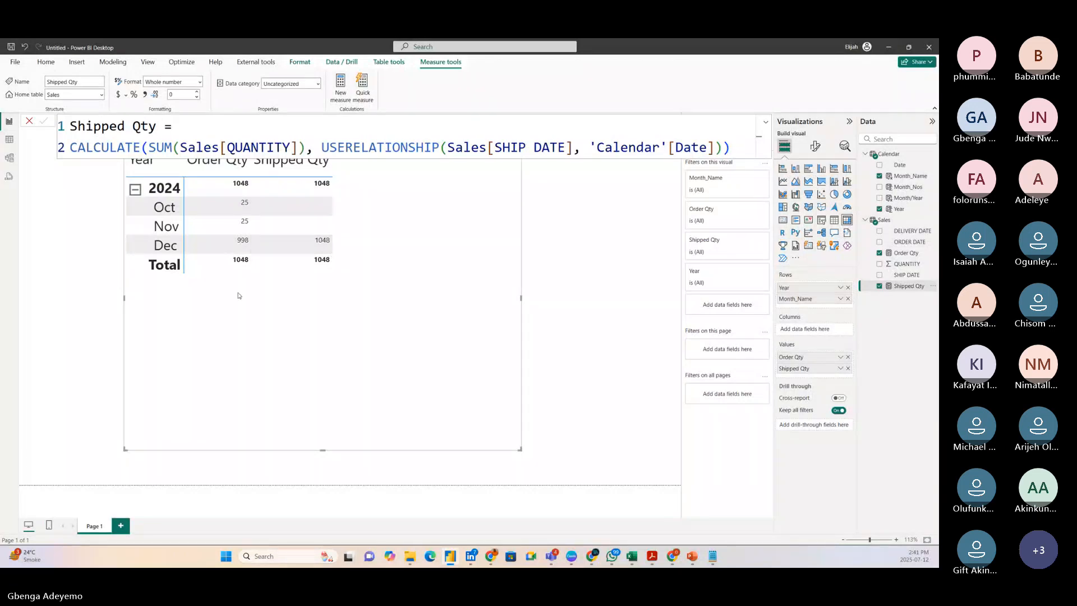
{"action": "left_click_drag", "start_coordinate": [223, 308], "coordinate": [222, 337]}
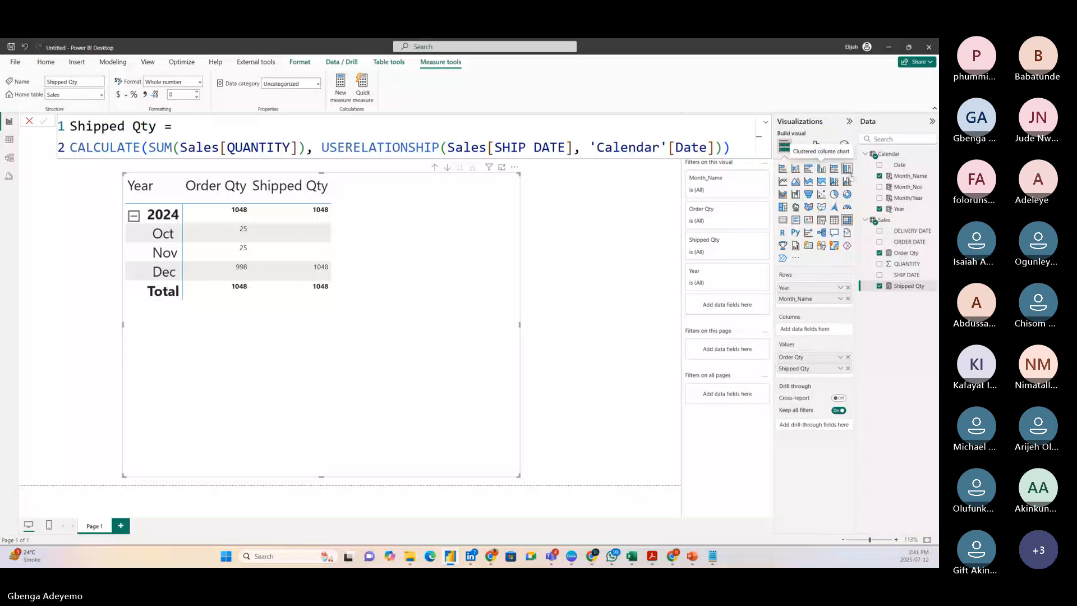
Create a new measure in the Sales table and name it Delivered Qty, with its expression starting on a second line.
{"action": "right_click", "coordinate": [893, 224]}
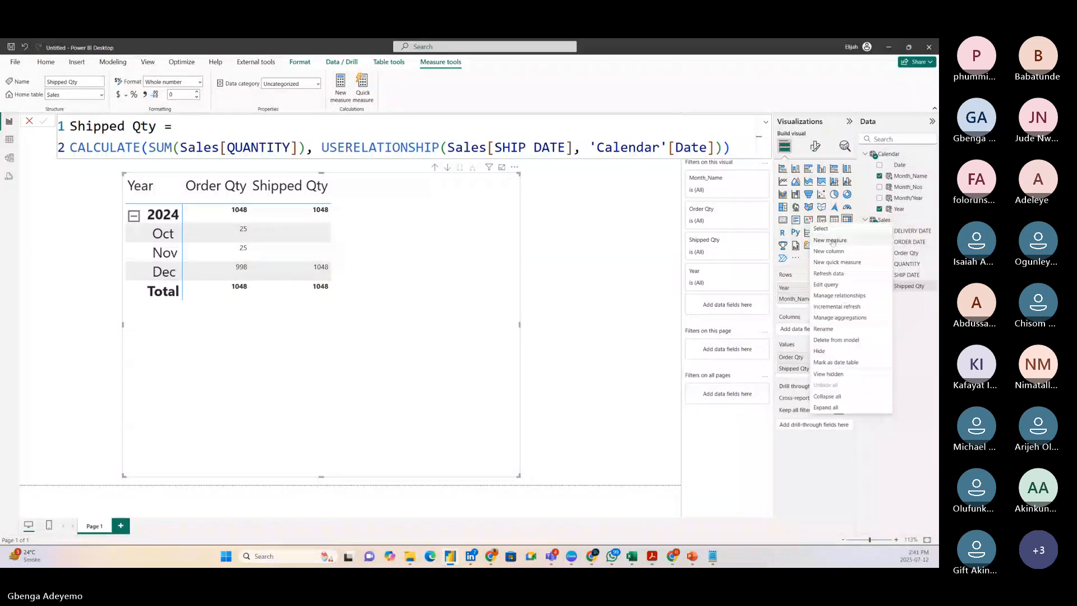
{"action": "left_click", "coordinate": [832, 242]}
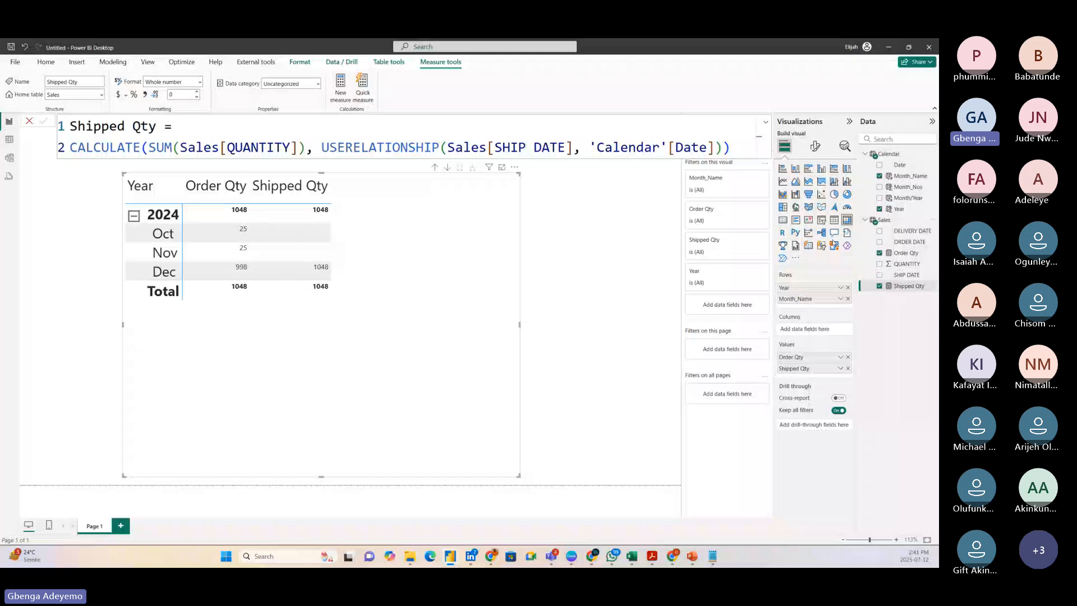
{"action": "key", "text": "ctrl+a"}
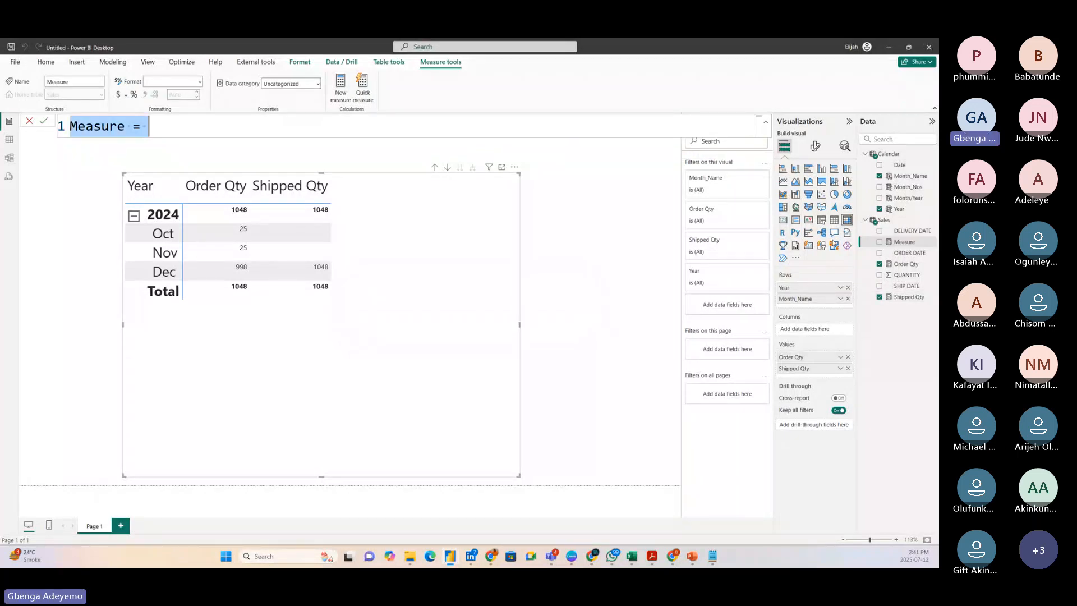
{"action": "key", "text": "BackSpace"}
{"action": "type", "text": "De"}
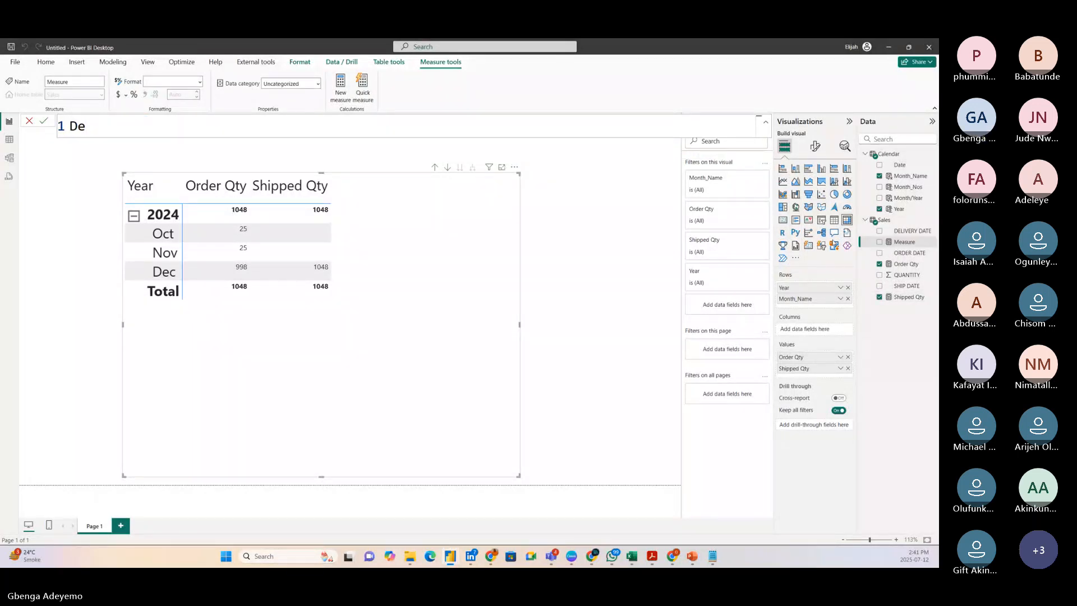
{"action": "type", "text": "livered "}
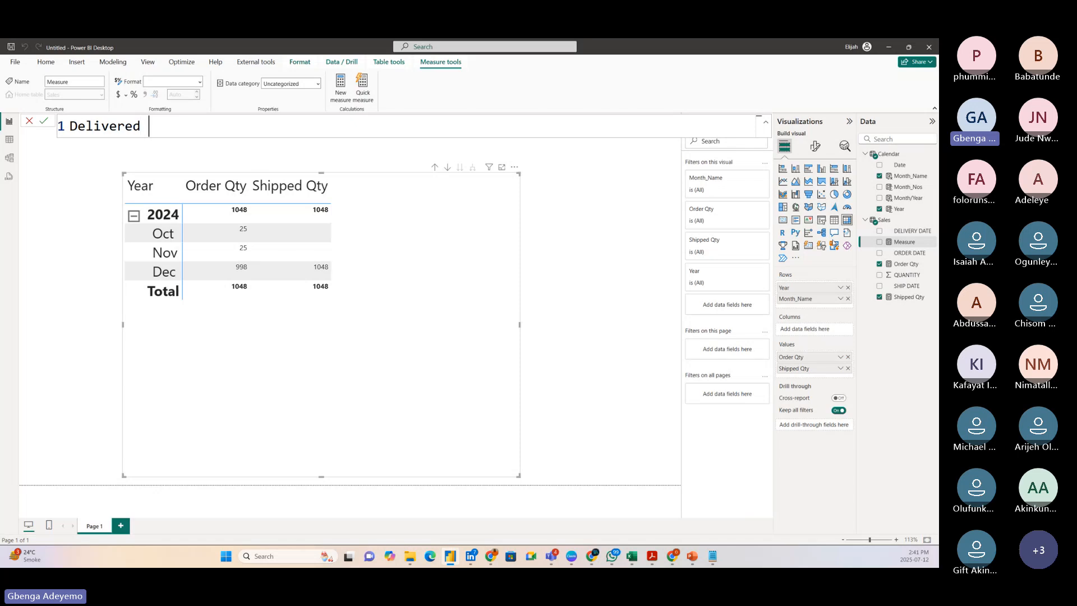
{"action": "type", "text": "Qty ="}
{"action": "key", "text": "shift+Return"}
{"action": "key", "text": "shift+Return"}
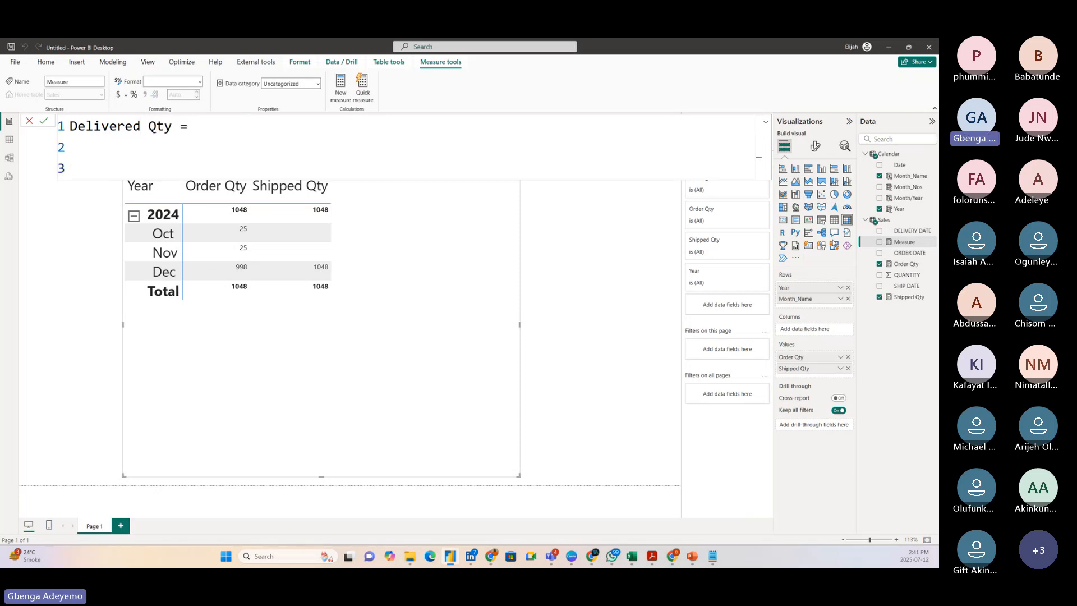
{"action": "key", "text": "BackSpace"}
Enter CALCULATE with SUM(Sales[QUANTITY]) as the expression of the Delivered Qty measure.
{"action": "type", "text": "calcu"}
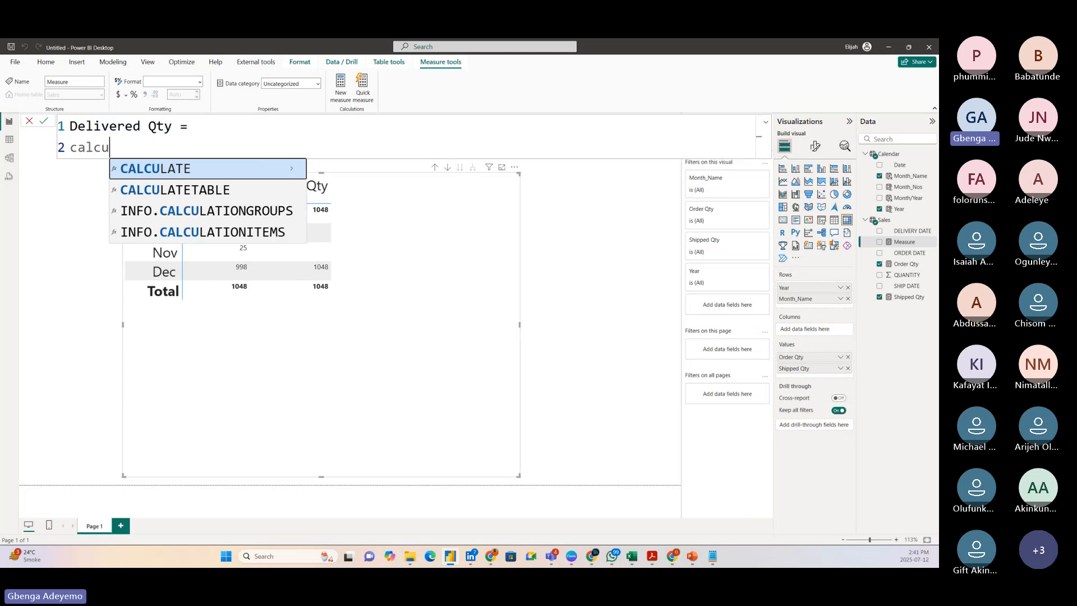
{"action": "key", "text": "Tab"}
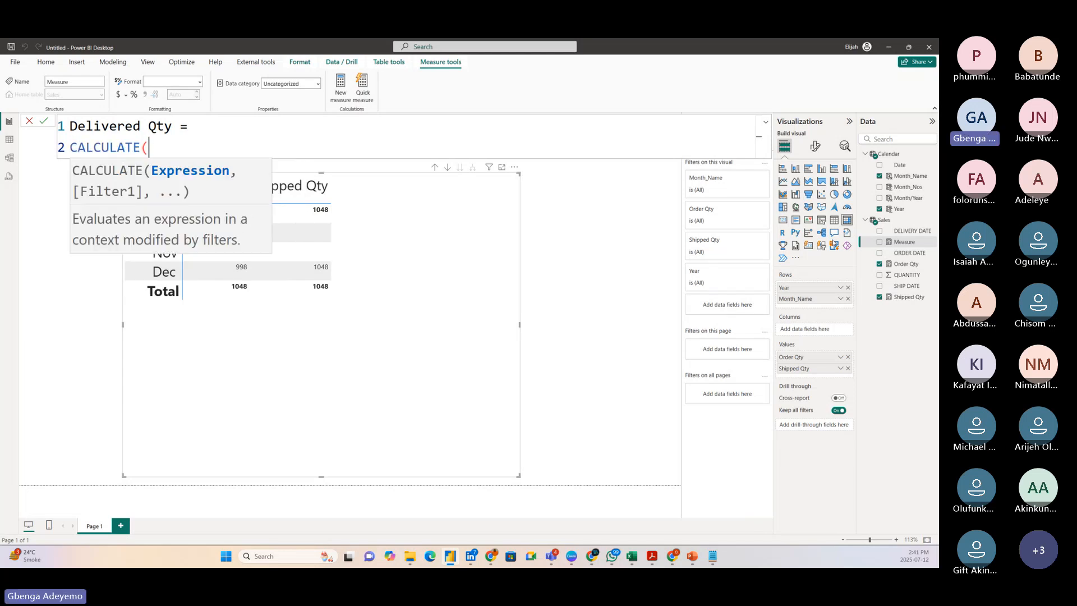
{"action": "type", "text": "sum(qua"}
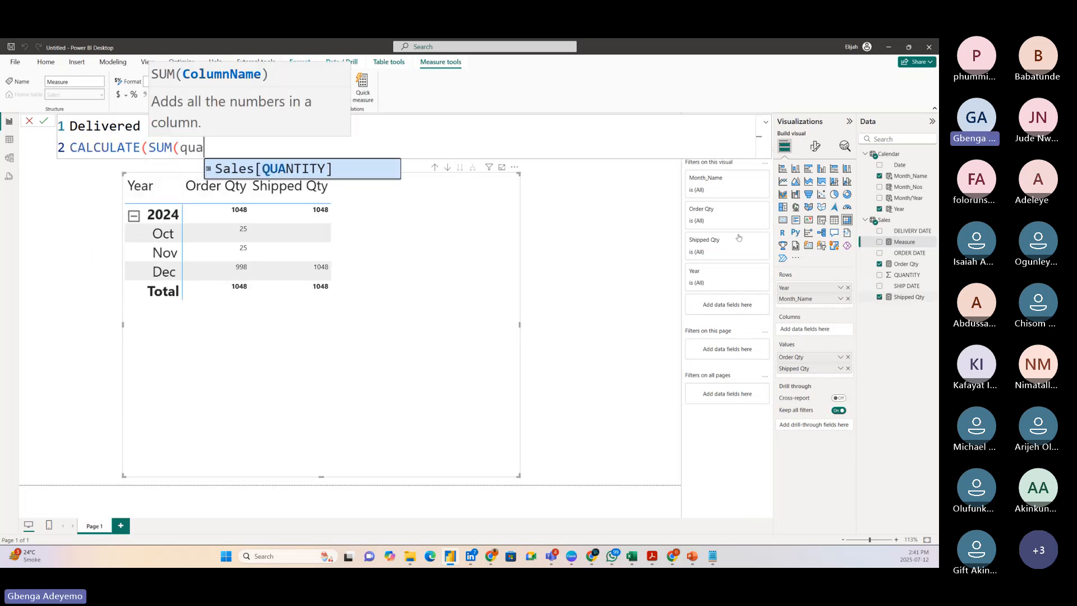
{"action": "left_click", "coordinate": [343, 169]}
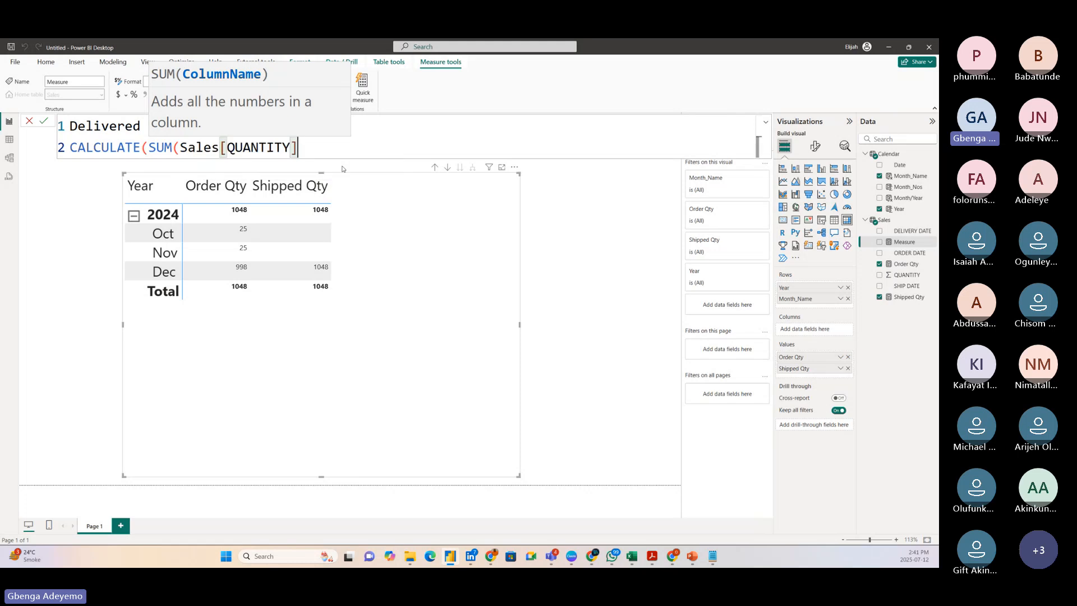
{"action": "type", "text": "), "}
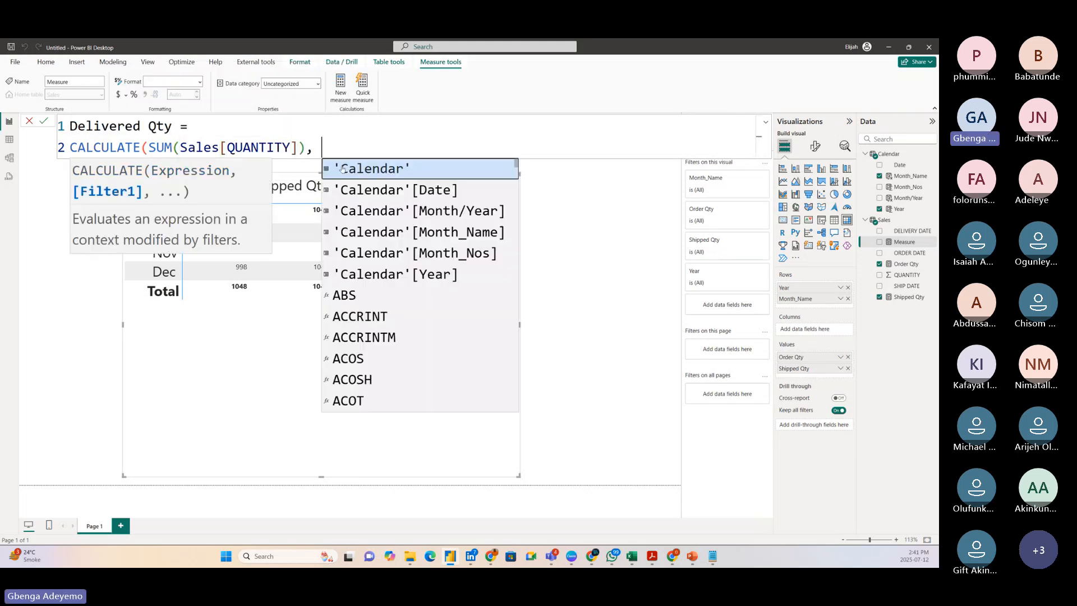
{"action": "type", "text": "user"}
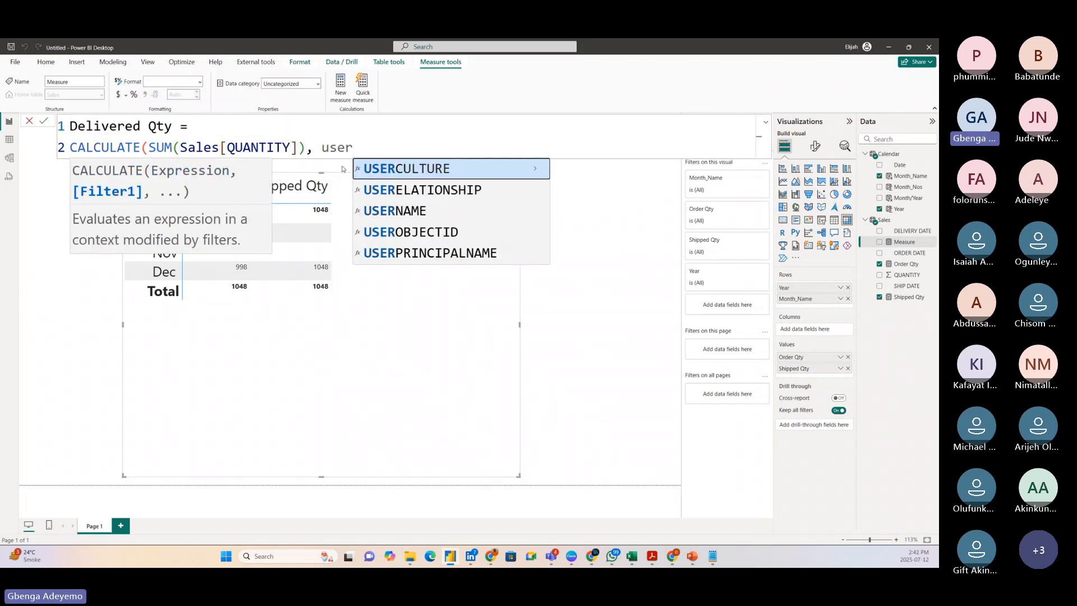
Add the filter USERELATIONSHIP(Sales[DELIVERY DATE], 'Calendar'[Date]) to the Delivered Qty measure, close the CALCULATE expression and commit it.
{"action": "left_click", "coordinate": [400, 194]}
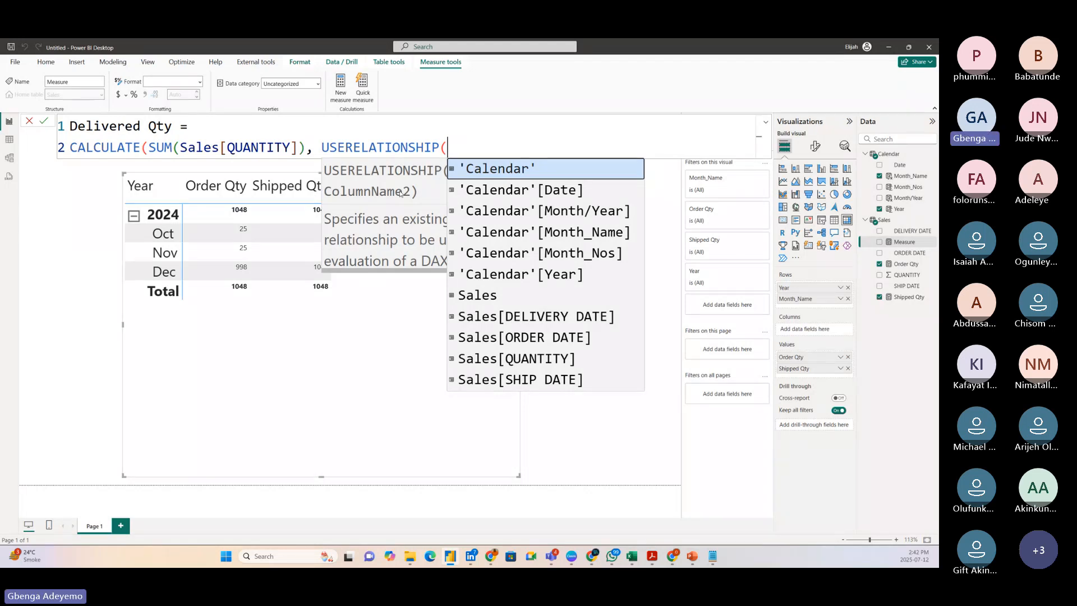
{"action": "type", "text": "de"}
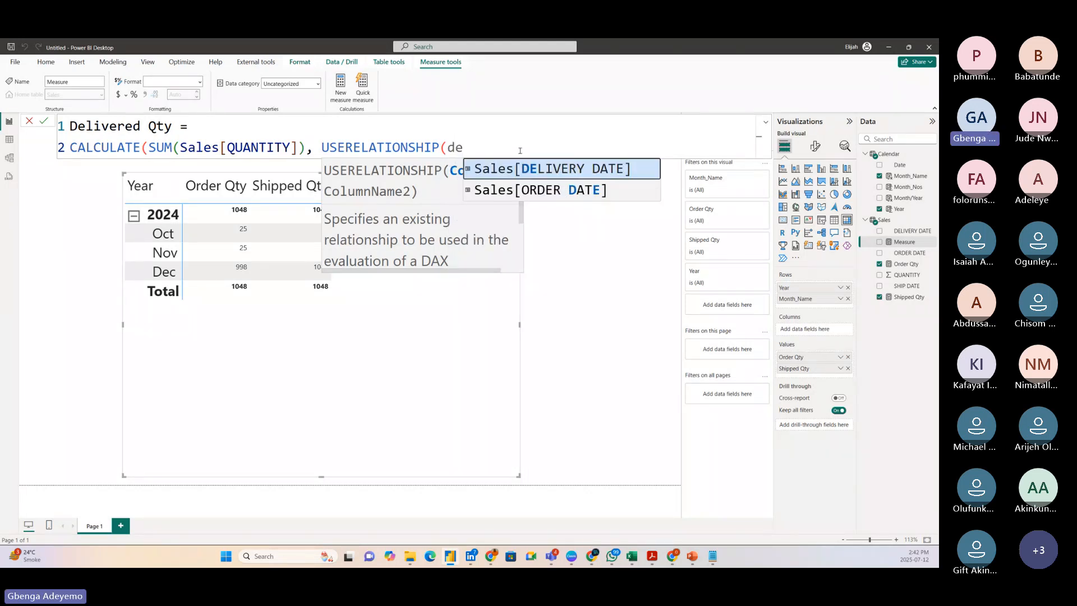
{"action": "left_click", "coordinate": [540, 170]}
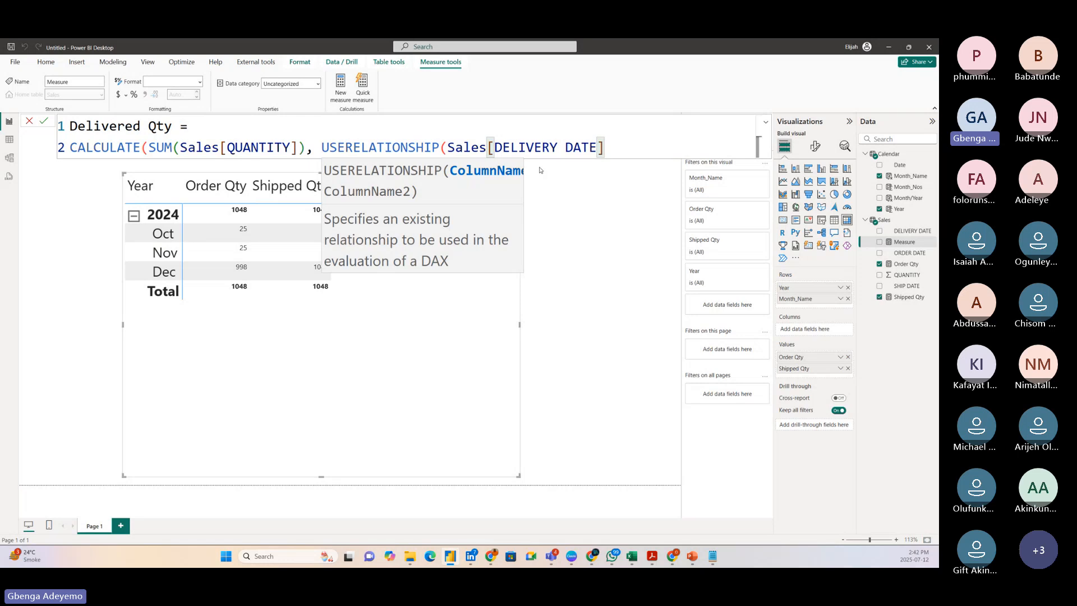
{"action": "type", "text": ", cale"}
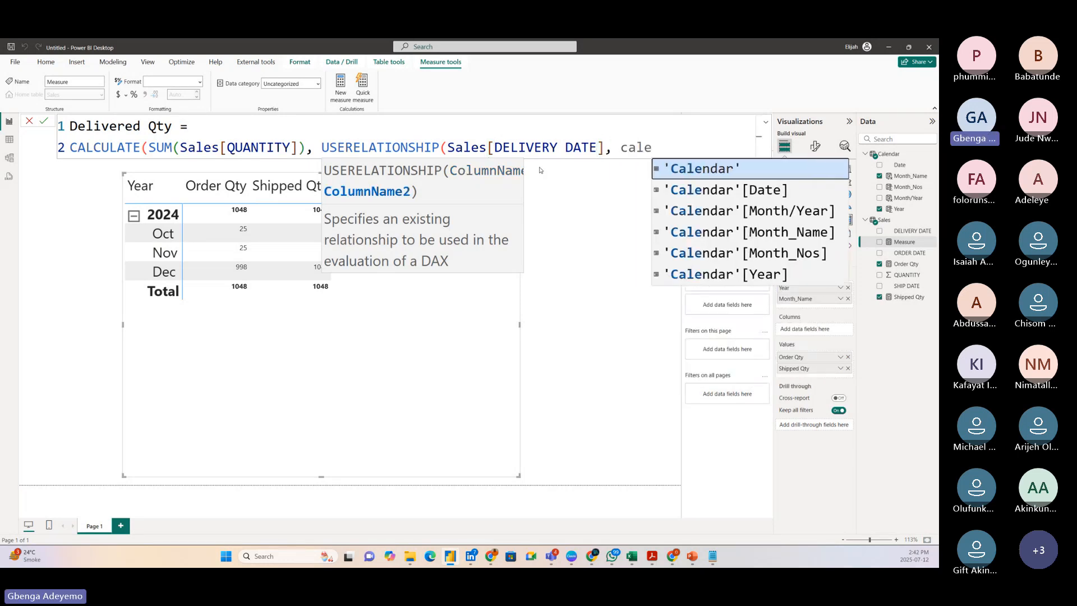
{"action": "left_click", "coordinate": [709, 191]}
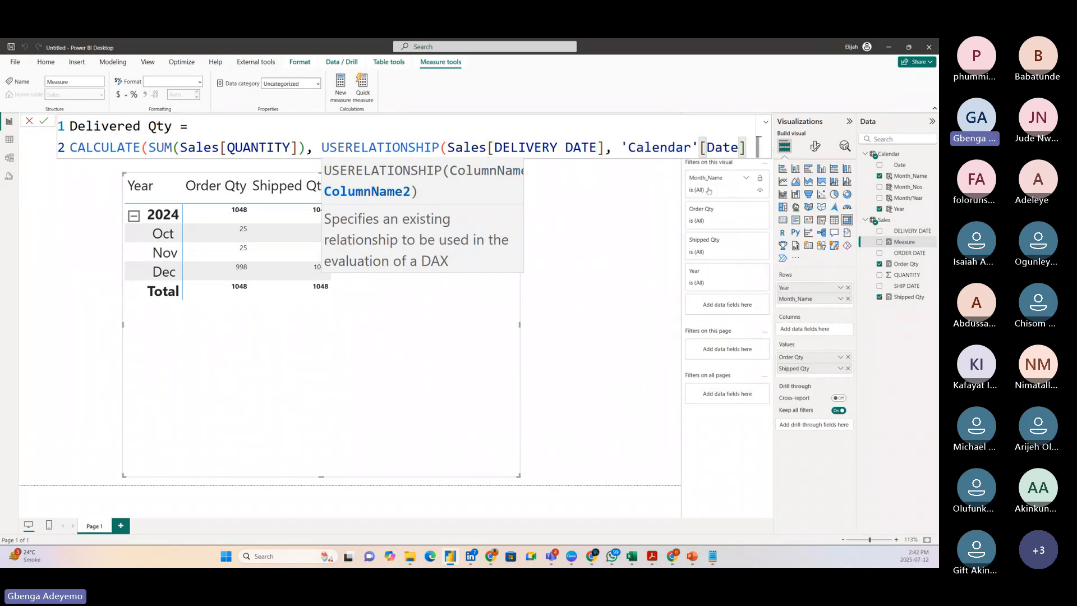
{"action": "type", "text": "))"}
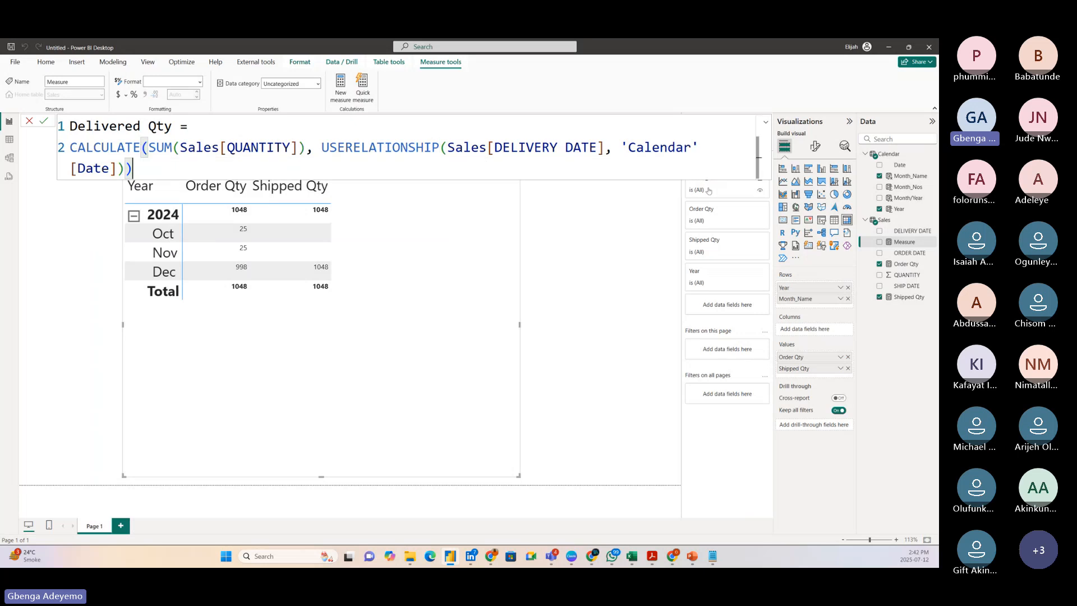
{"action": "key", "text": "Return"}
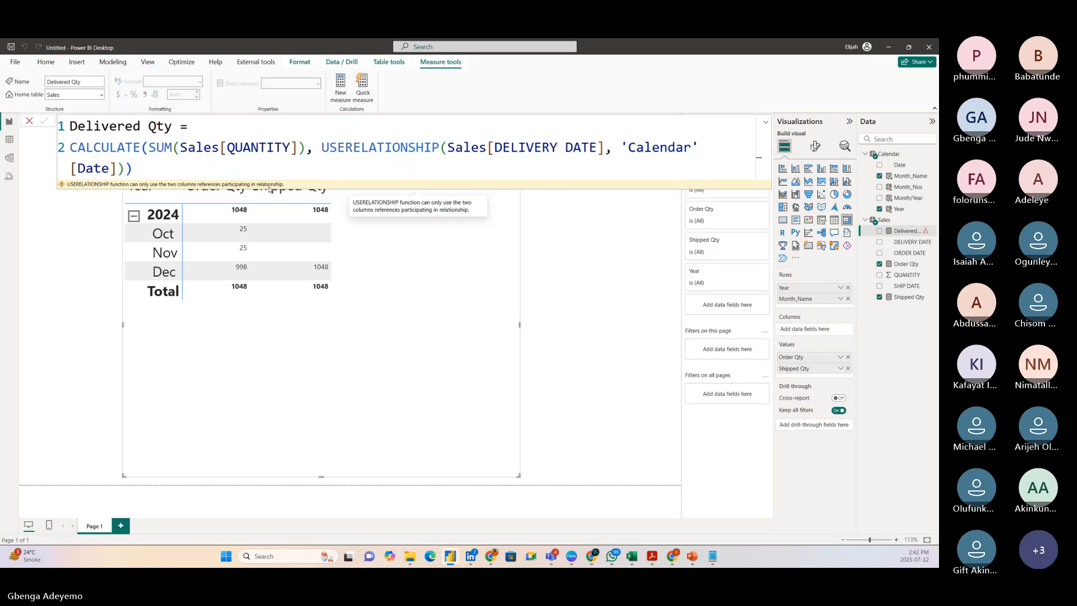
{"action": "left_click", "coordinate": [279, 171]}
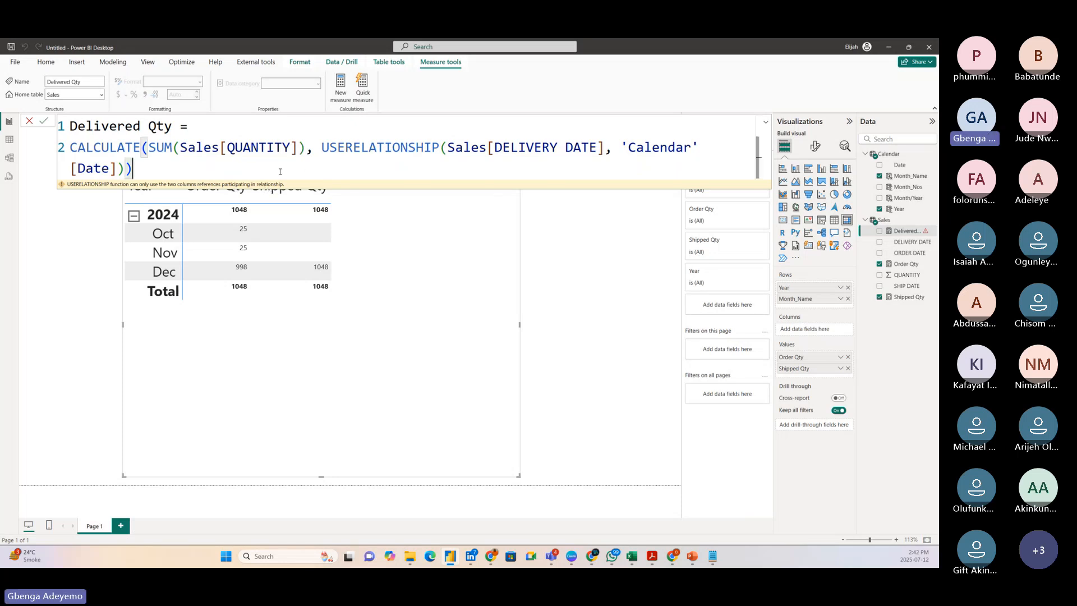
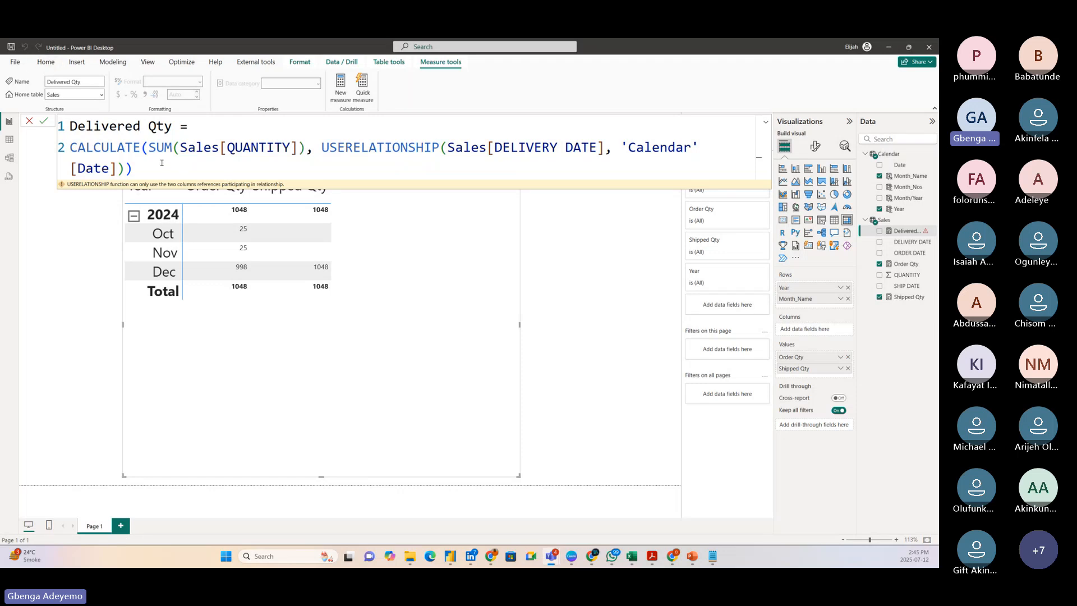
Create an inactive many-to-one relationship from Sales[DELIVERY DATE] to Calendar[Date] with single cross-filter direction in the model.
{"action": "left_click", "coordinate": [161, 163]}
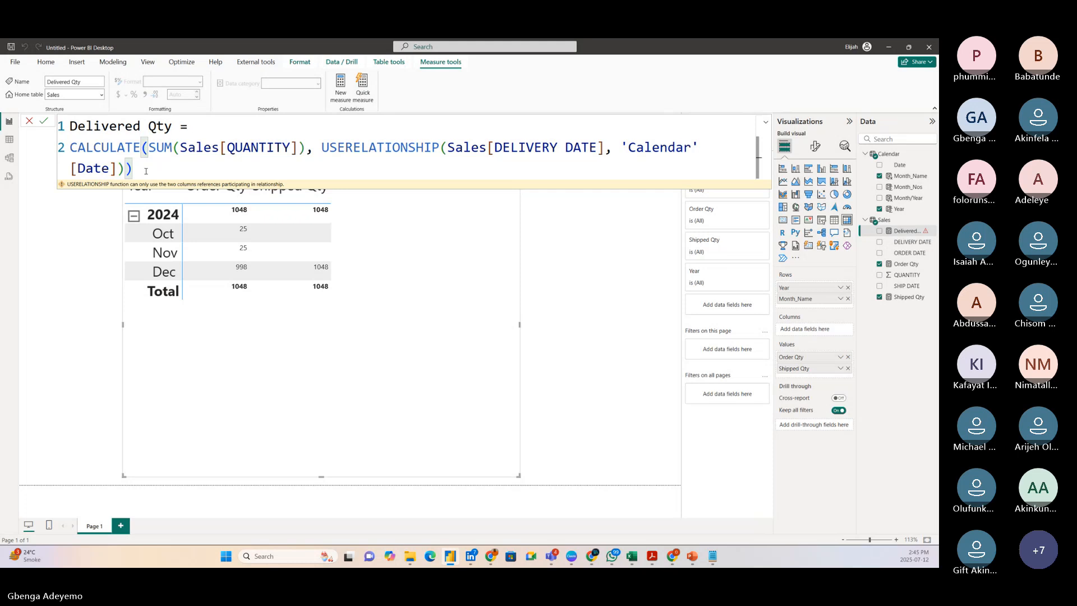
{"action": "left_click", "coordinate": [8, 158]}
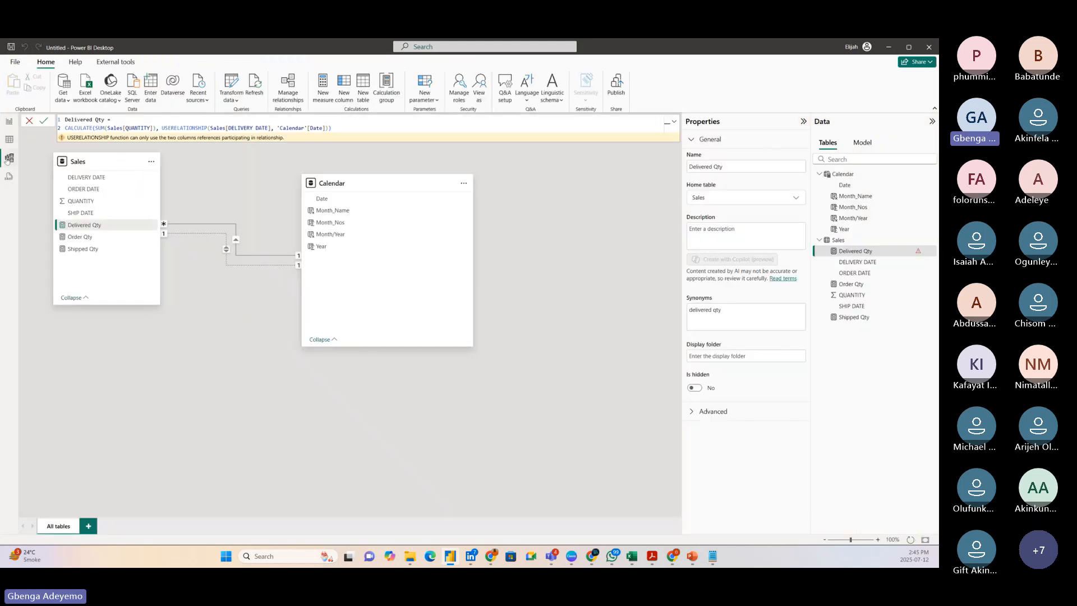
{"action": "left_click", "coordinate": [90, 178]}
{"action": "left_click_drag", "start_coordinate": [91, 179], "coordinate": [354, 202]}
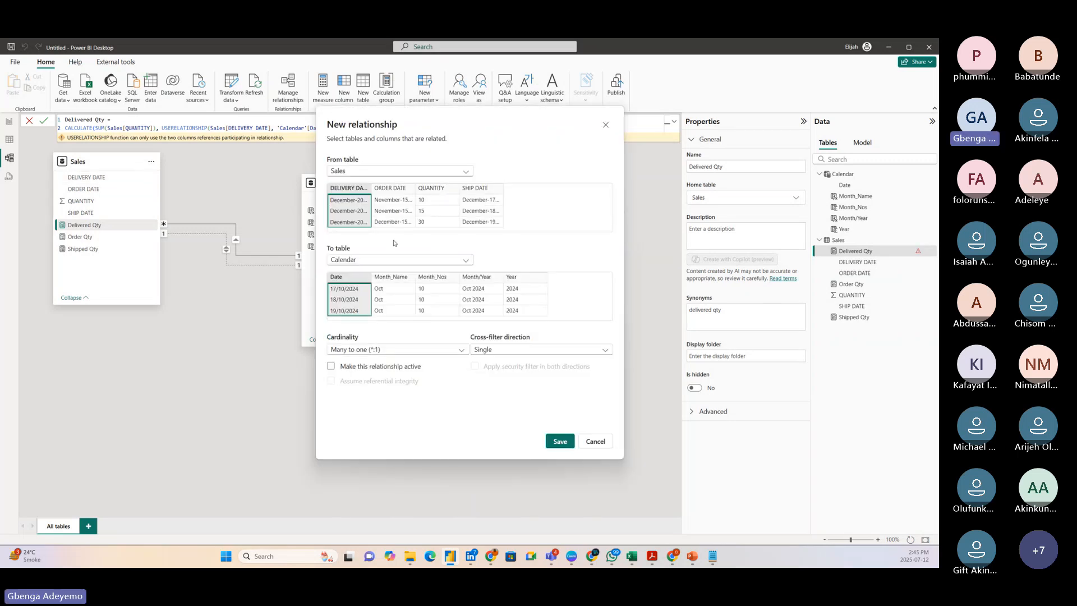
{"action": "left_click", "coordinate": [558, 443]}
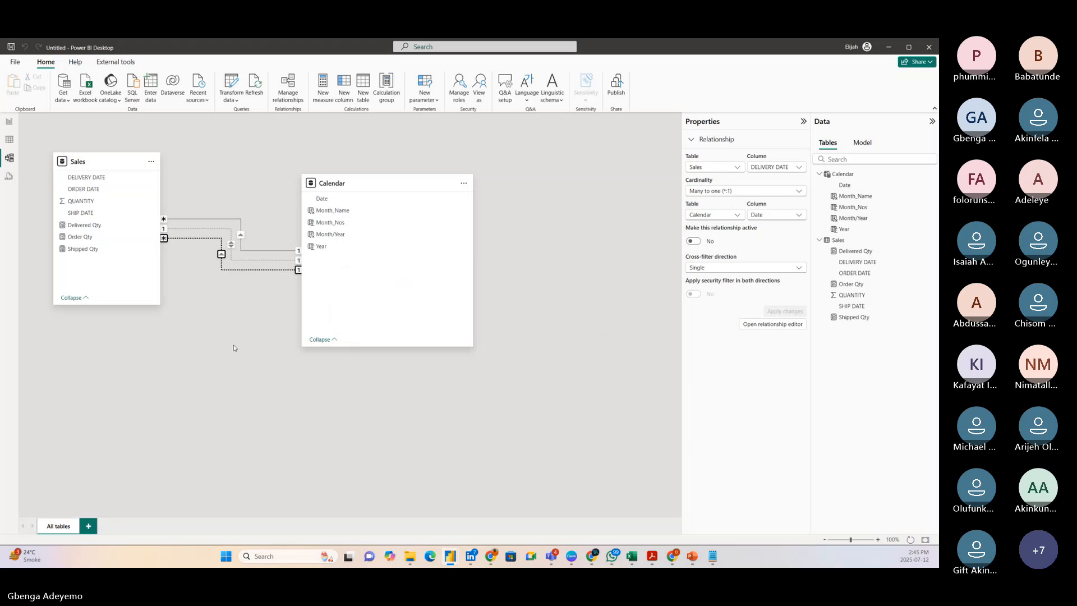
Add the Delivered Qty measure to the matrix on the report page and reduce the matrix's height.
{"action": "left_click", "coordinate": [9, 122]}
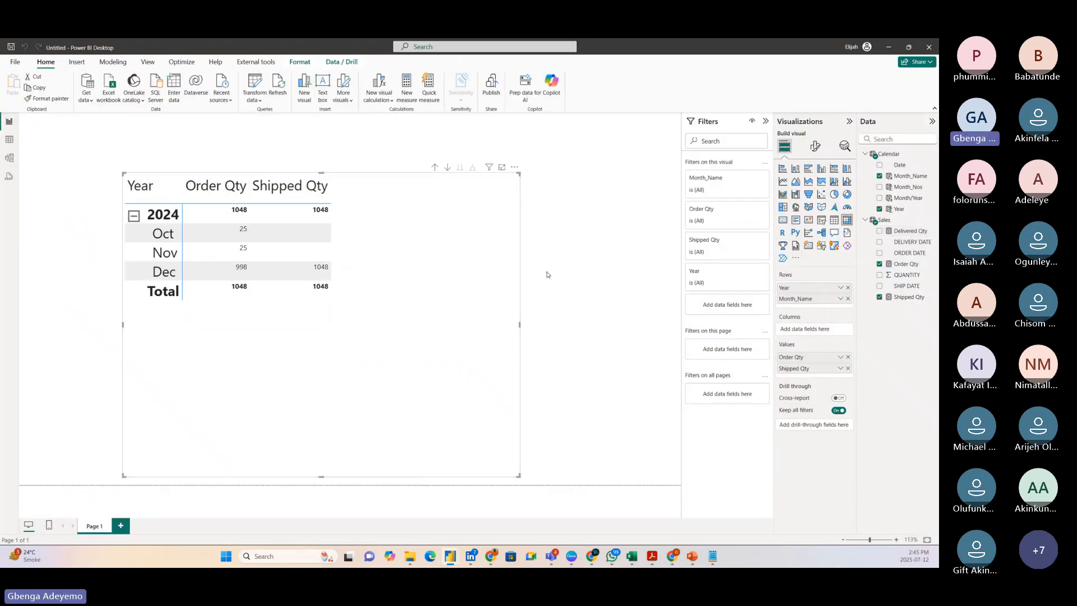
{"action": "left_click_drag", "start_coordinate": [910, 230], "coordinate": [386, 226]}
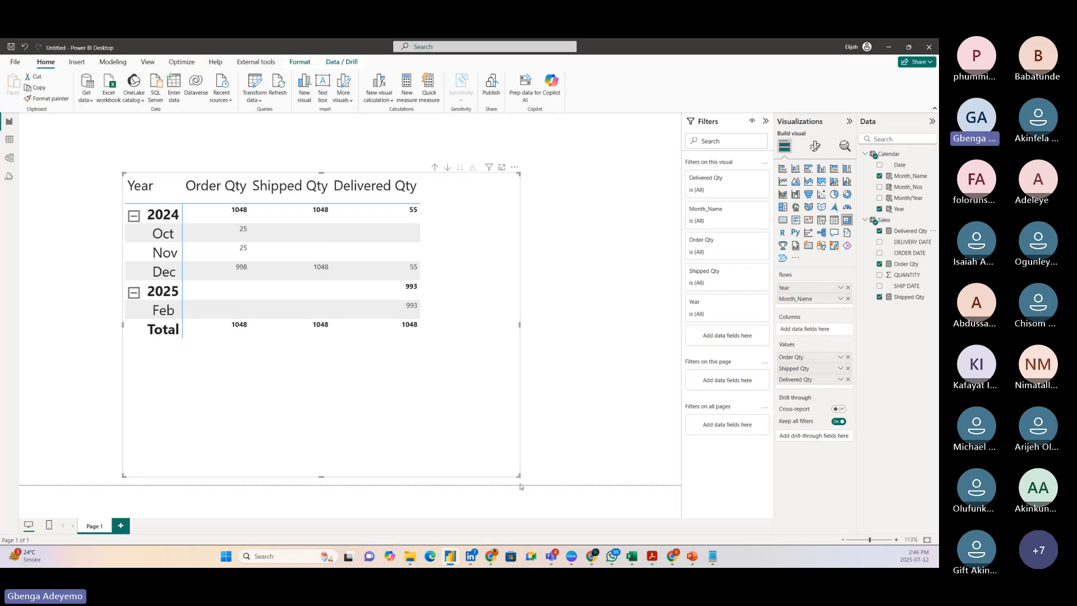
{"action": "left_click_drag", "start_coordinate": [520, 477], "coordinate": [521, 378]}
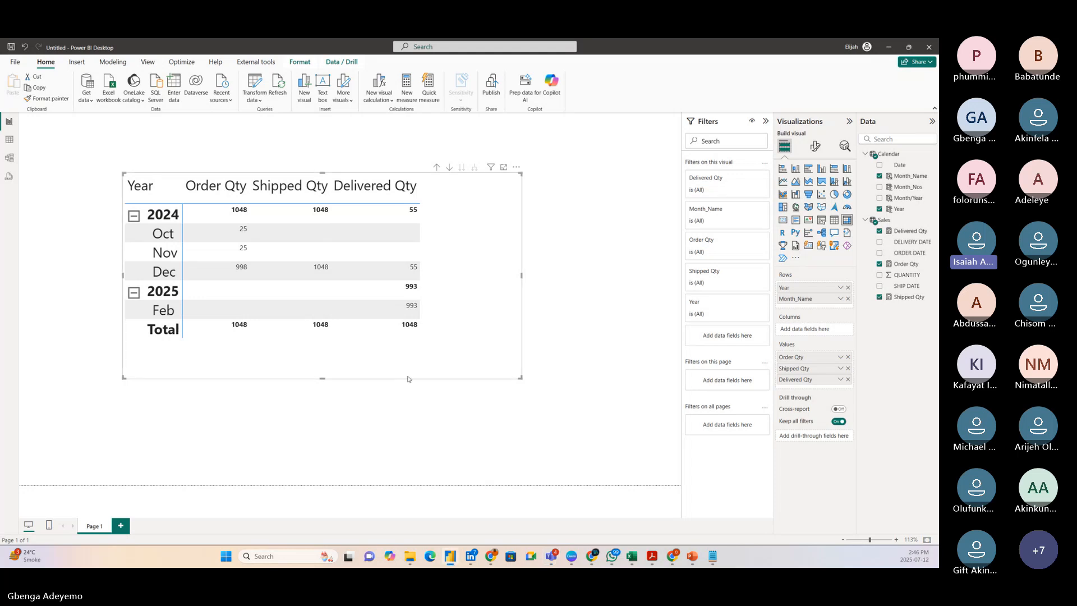
Review the Delivered Qty formula and the Sales–Calendar relationships in the model diagram, shifting the Sales table slightly toward Calendar.
{"action": "left_click", "coordinate": [905, 231]}
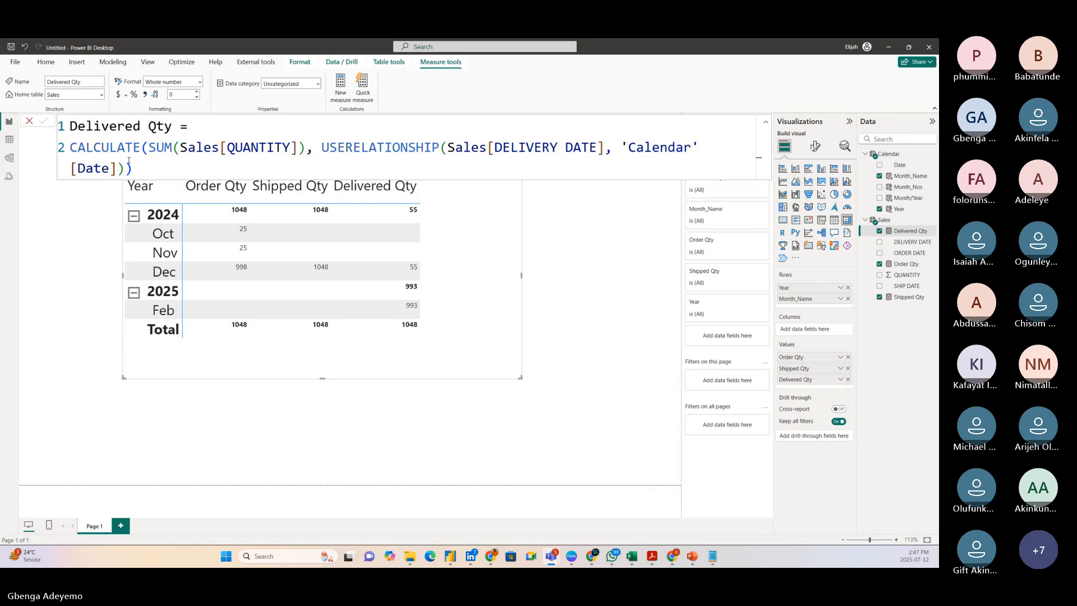
{"action": "left_click", "coordinate": [9, 159]}
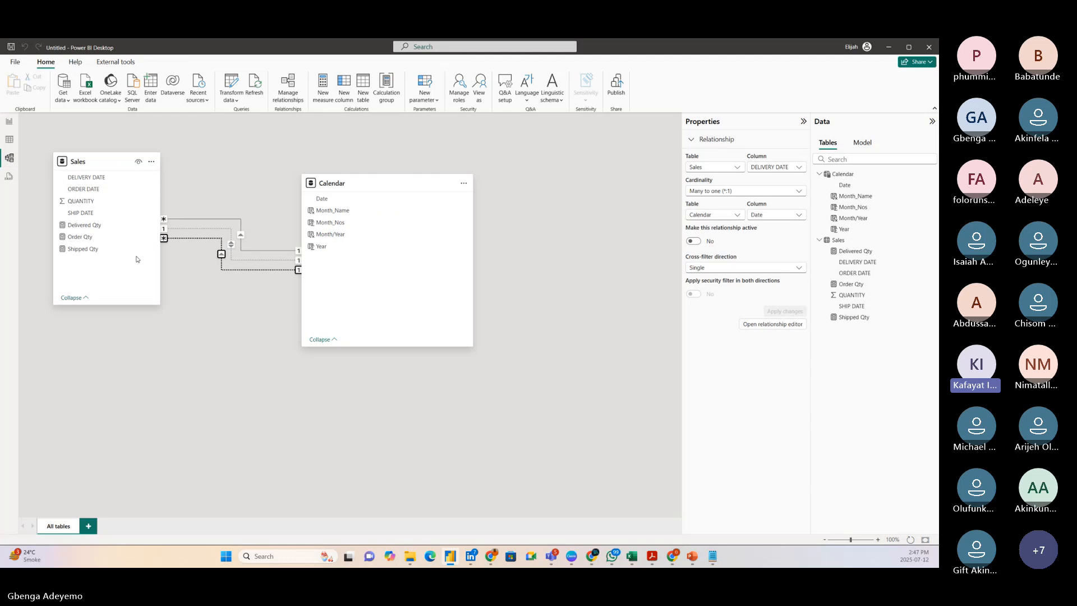
{"action": "left_click", "coordinate": [197, 331]}
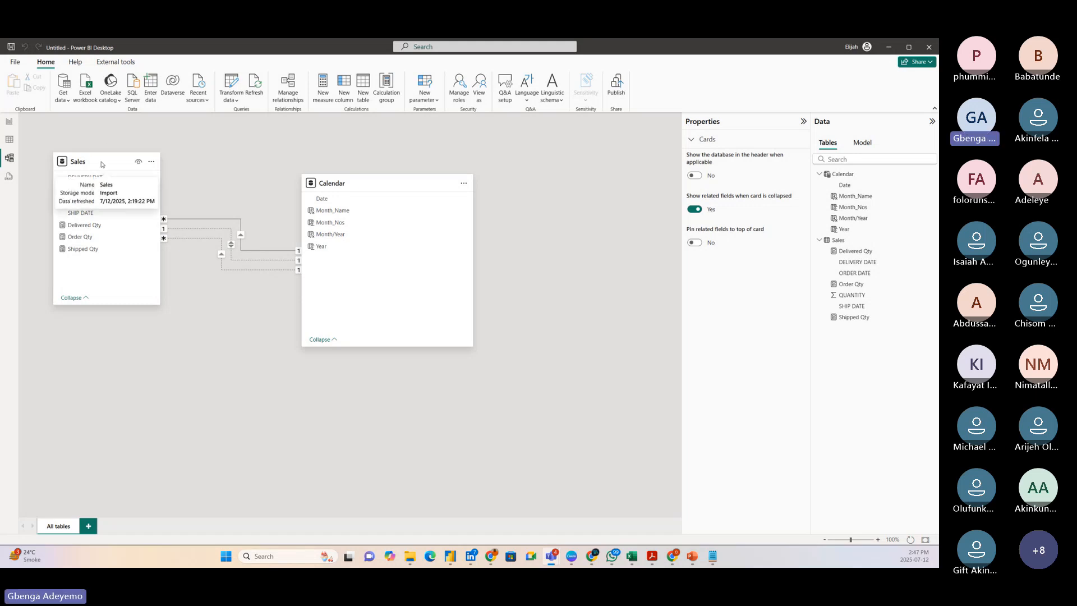
{"action": "left_click_drag", "start_coordinate": [101, 164], "coordinate": [115, 166]}
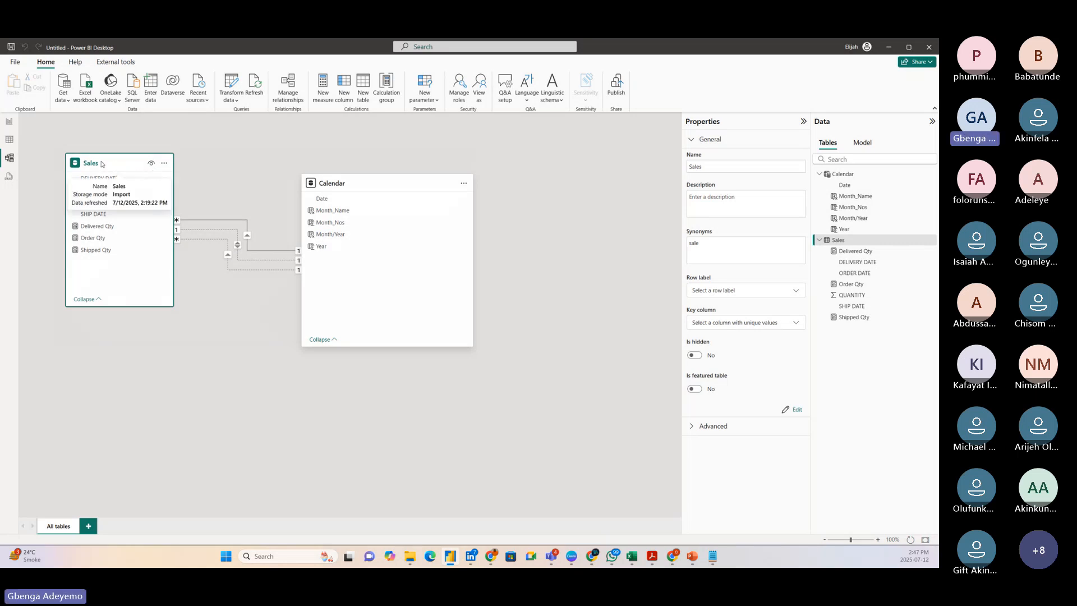
{"action": "mouse_move", "coordinate": [102, 164]}
{"action": "left_mouse_down"}
{"action": "mouse_move", "coordinate": [117, 164]}
{"action": "mouse_move", "coordinate": [101, 164]}
{"action": "left_mouse_up"}
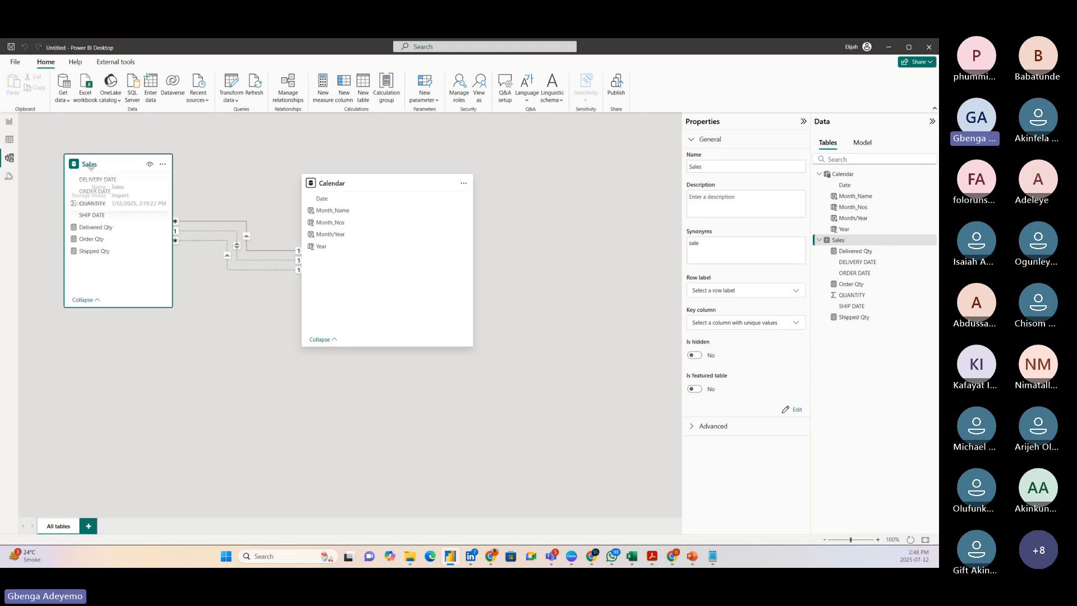
Switch to the data tables, collapse the field lists of Calendar and Sales, and display the Calendar table.
{"action": "left_click", "coordinate": [9, 122]}
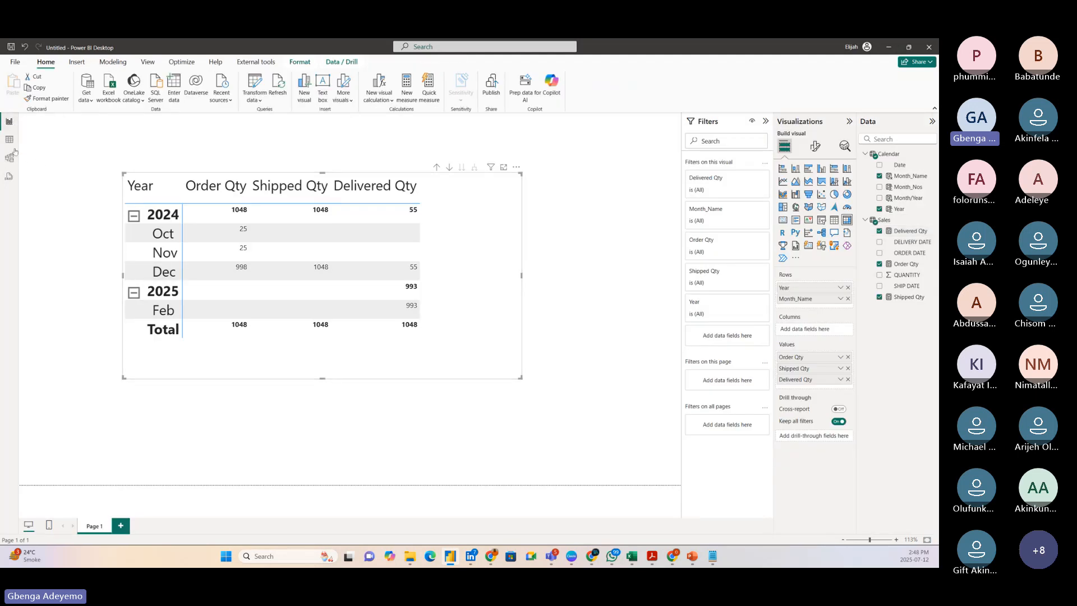
{"action": "left_click", "coordinate": [9, 140]}
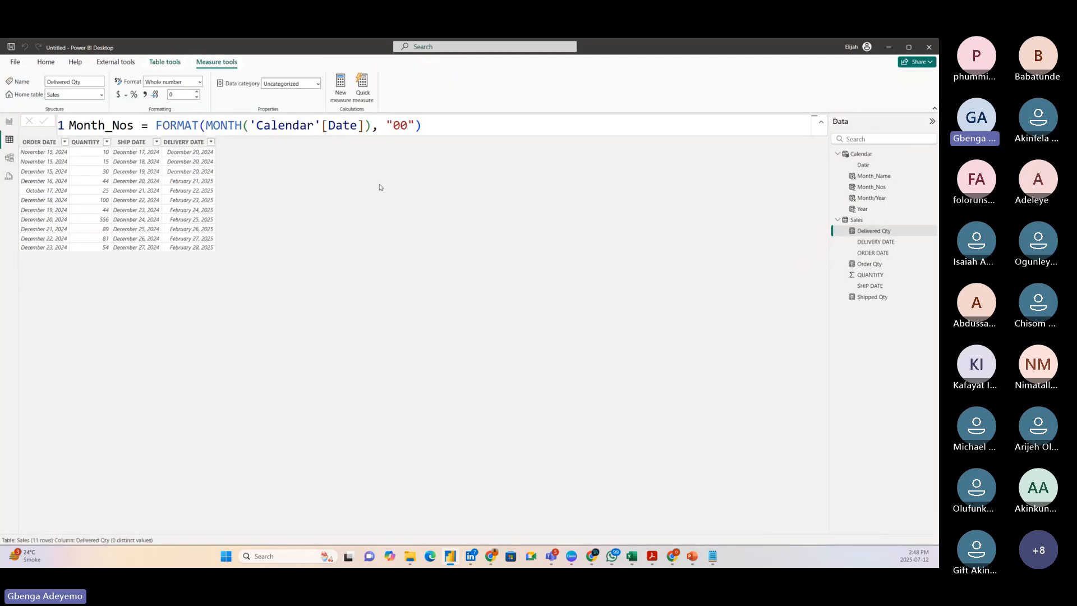
{"action": "left_click", "coordinate": [836, 154]}
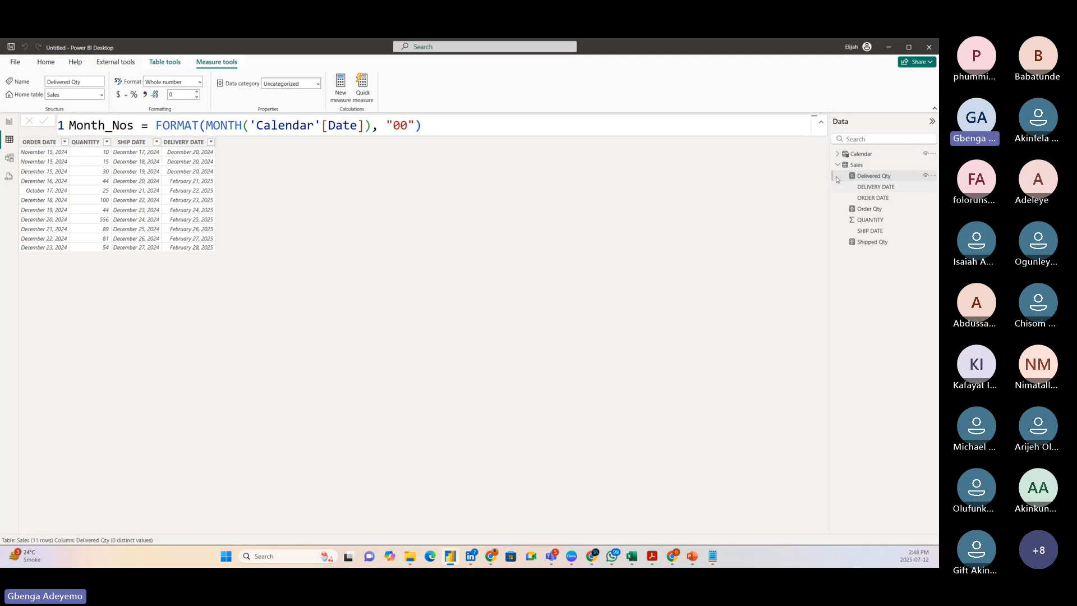
{"action": "left_click", "coordinate": [837, 165]}
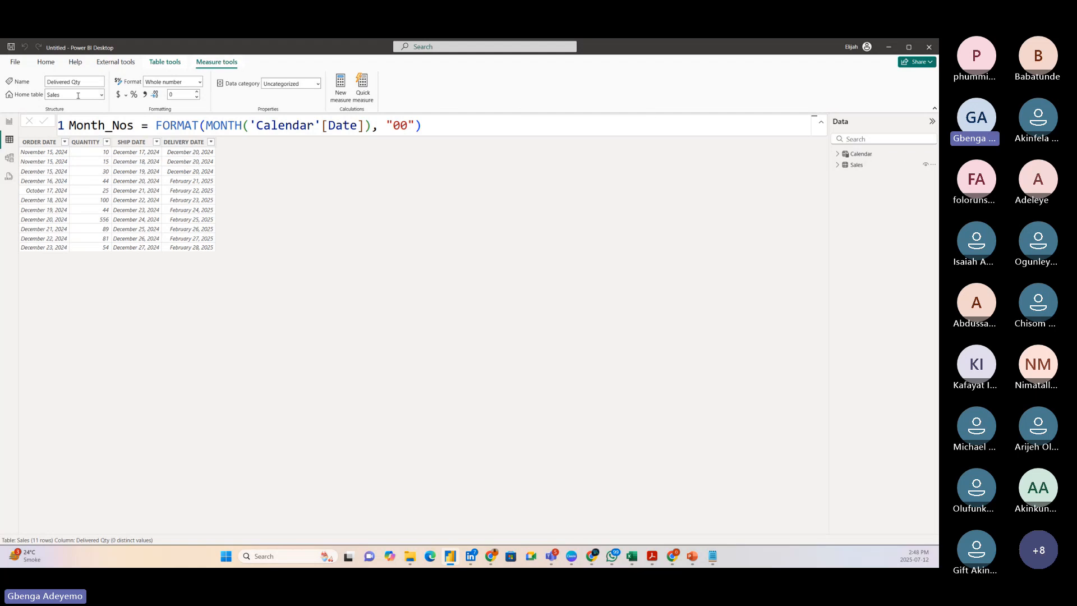
{"action": "left_click", "coordinate": [875, 154]}
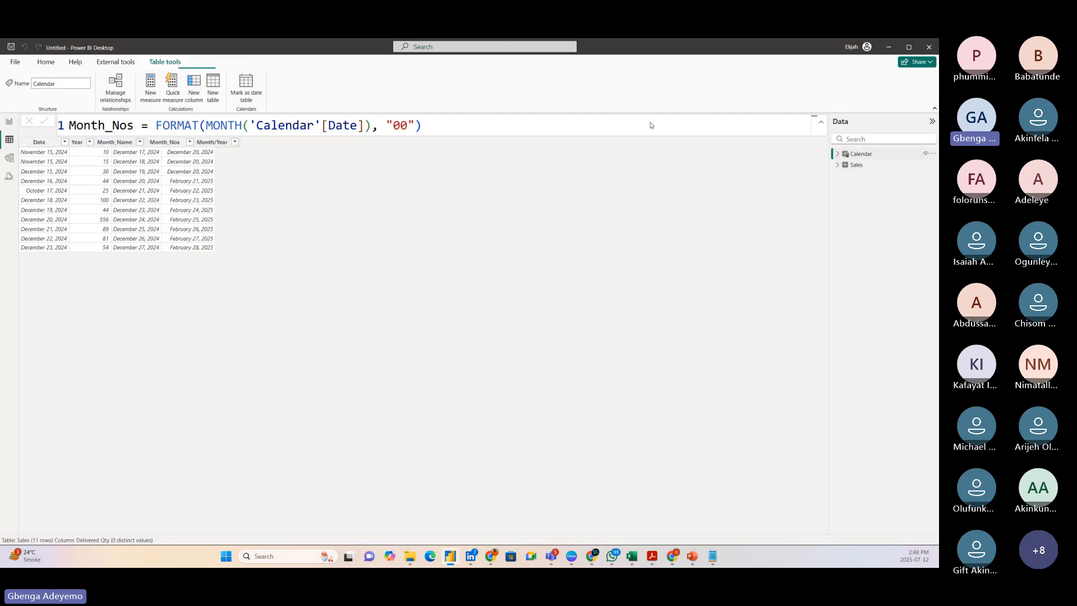
Create a calculated table with the formula Calendar 2 = 'Calendar' to duplicate the Calendar table.
{"action": "left_click", "coordinate": [213, 87]}
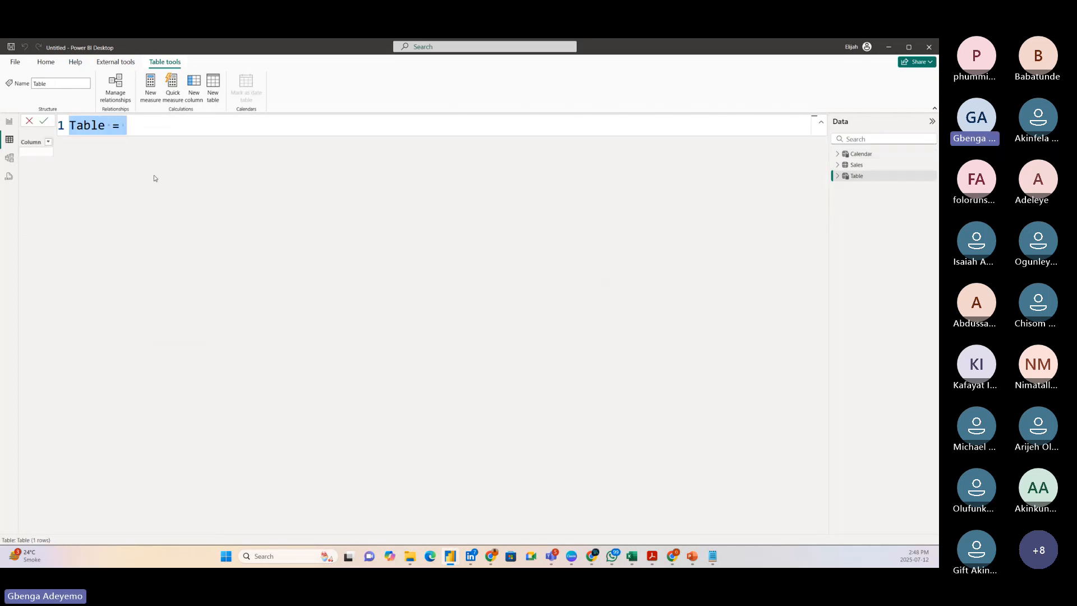
{"action": "key", "text": "BackSpace"}
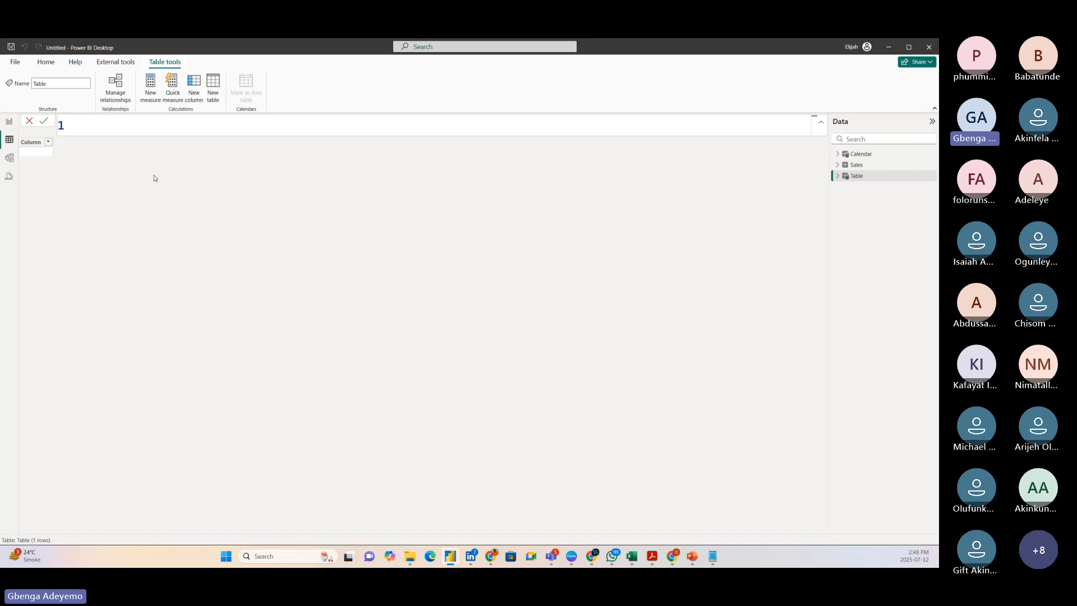
{"action": "type", "text": "Calendar 2 = date"}
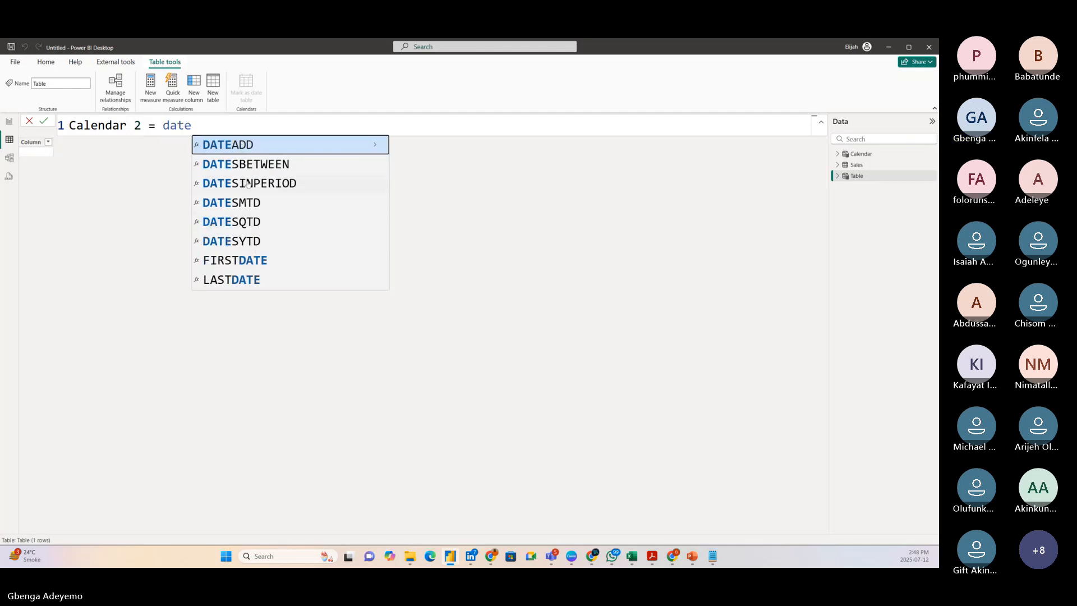
{"action": "key", "text": "BackSpace"}
{"action": "key", "text": "BackSpace"}
{"action": "key", "text": "BackSpace"}
{"action": "key", "text": "BackSpace"}
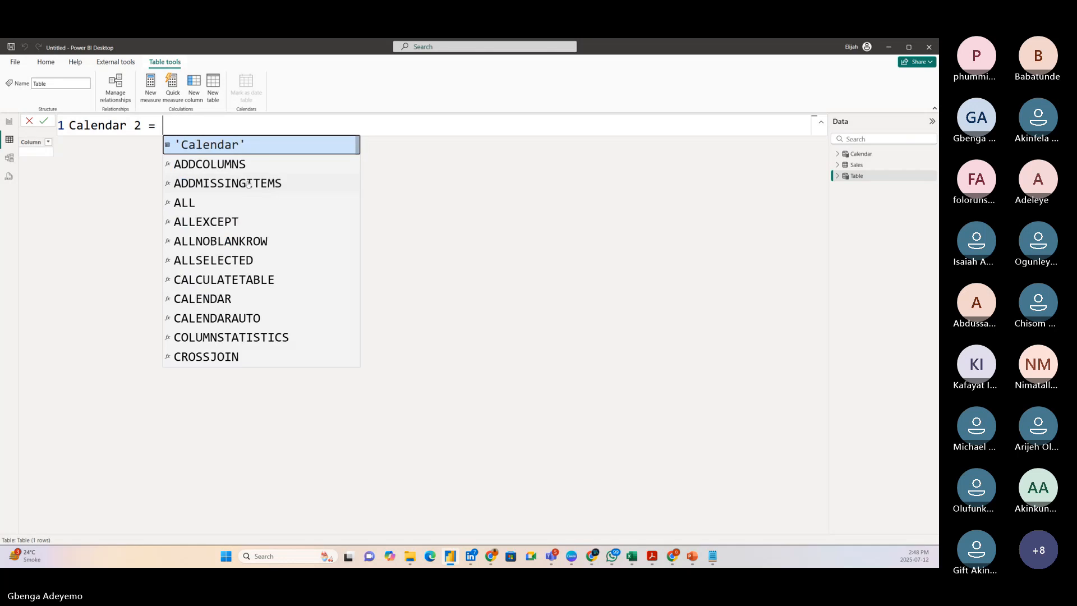
{"action": "left_click", "coordinate": [259, 144]}
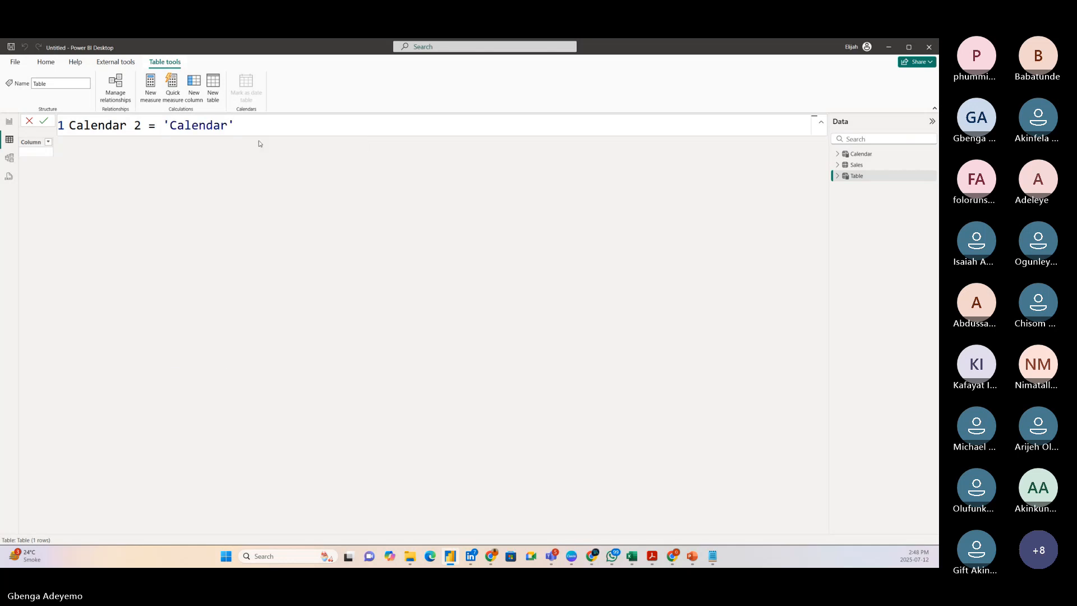
{"action": "key", "text": "Return"}
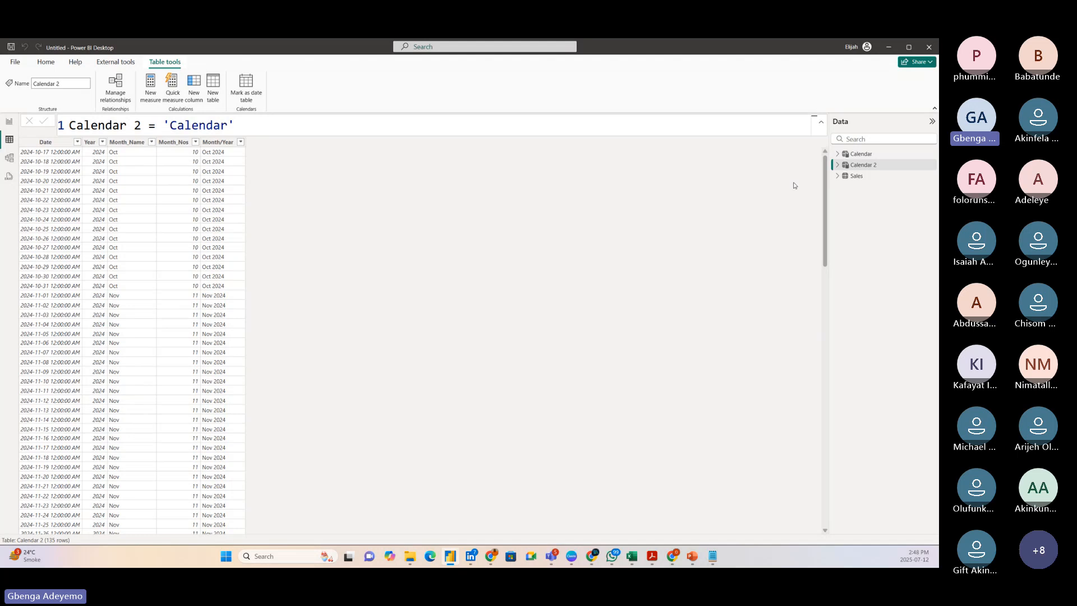
Create a calculated table with the formula Sales 2 = Sales to duplicate the Sales table.
{"action": "left_click", "coordinate": [856, 177]}
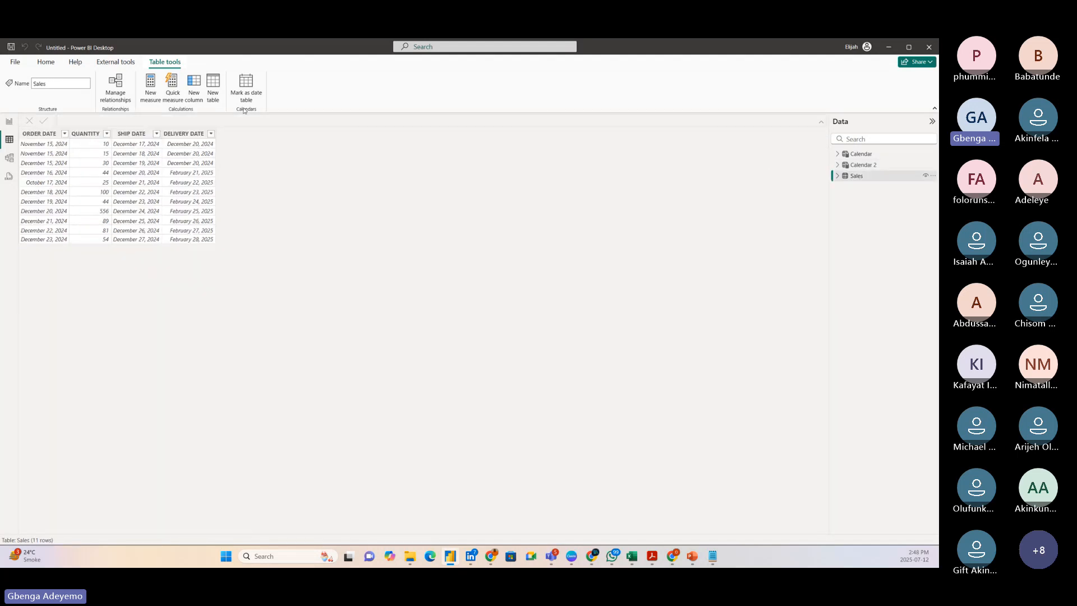
{"action": "left_click", "coordinate": [213, 90]}
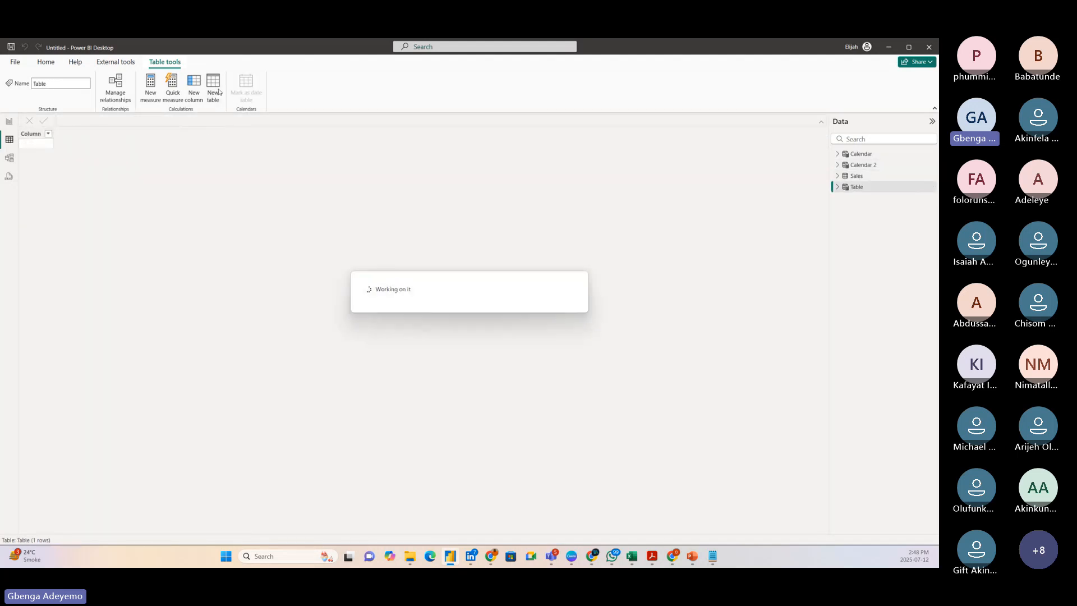
{"action": "type", "text": "Sale"}
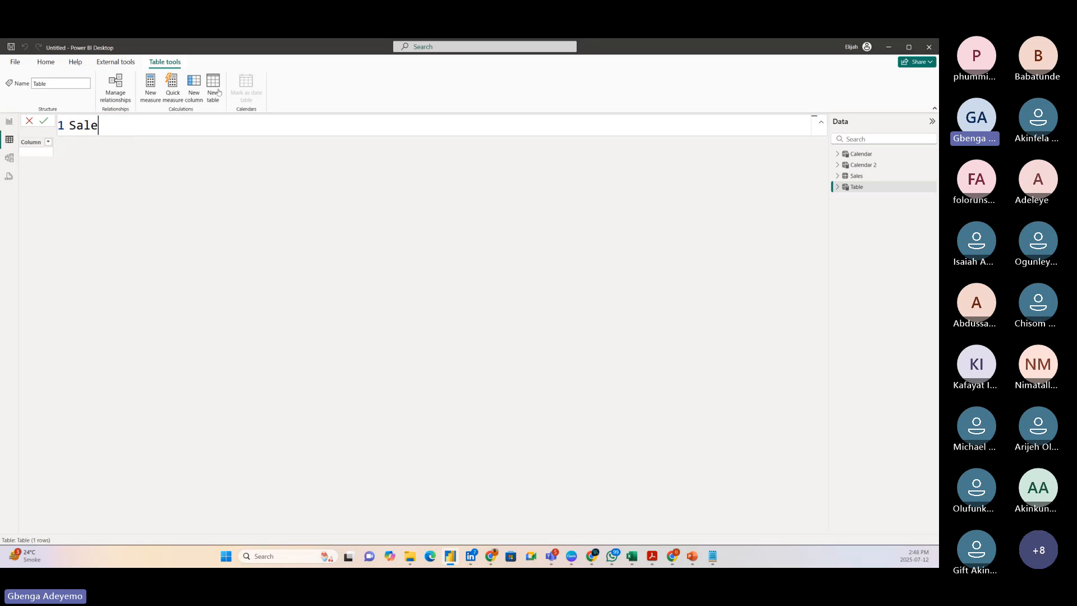
{"action": "type", "text": "s 2 = s"}
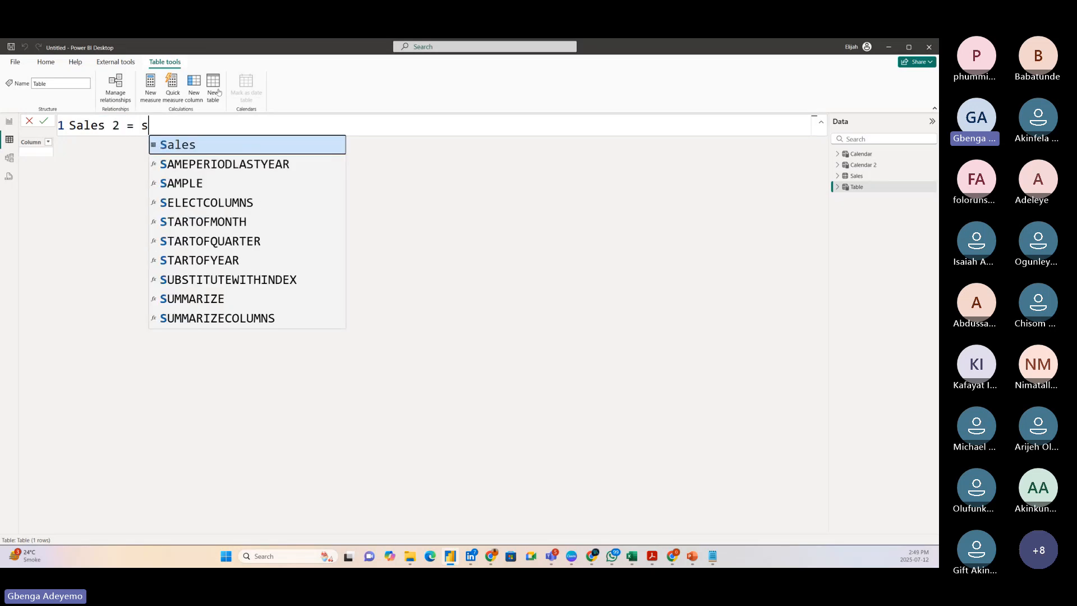
{"action": "left_click", "coordinate": [206, 145]}
{"action": "key", "text": "Return"}
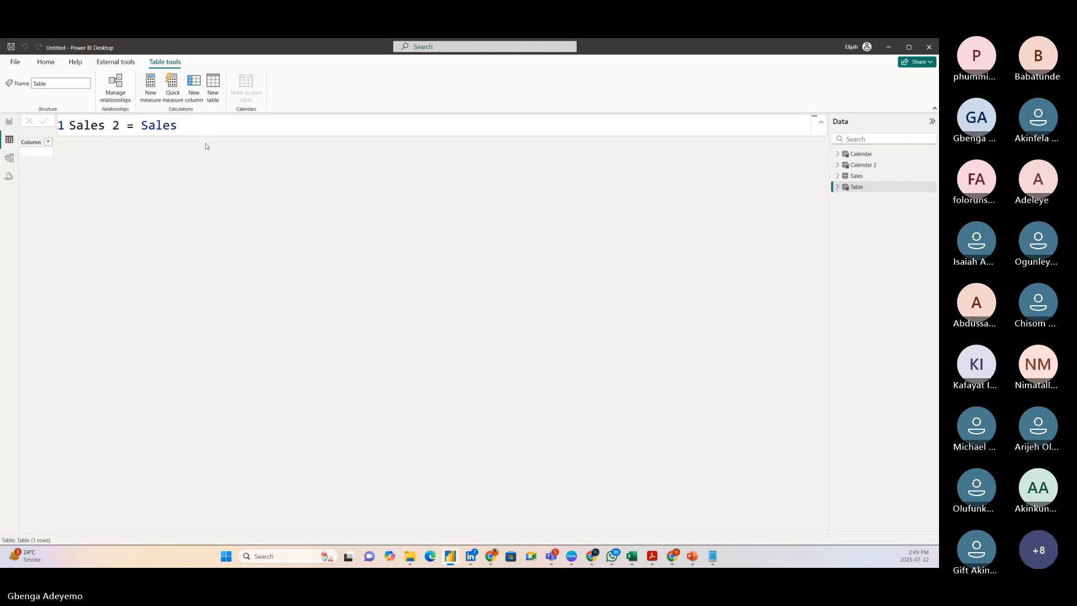
Rearrange the model diagram with Calendar closer to Sales and Calendar 2 and Sales 2 side by side beneath them, making Calendar 2 taller.
{"action": "left_click", "coordinate": [9, 158]}
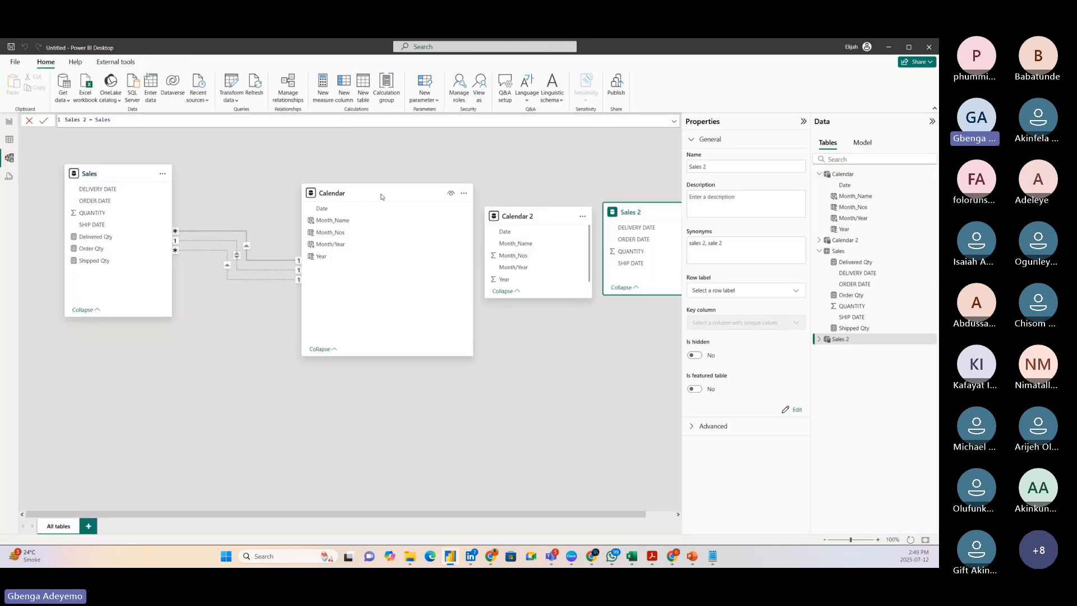
{"action": "left_click_drag", "start_coordinate": [381, 193], "coordinate": [325, 156]}
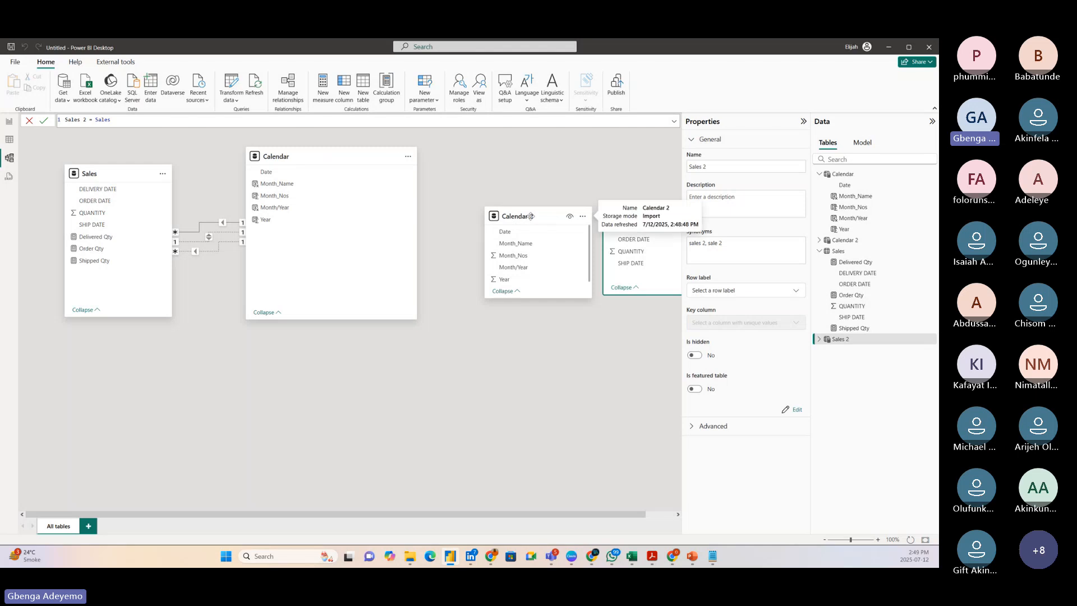
{"action": "left_click_drag", "start_coordinate": [530, 214], "coordinate": [101, 355]}
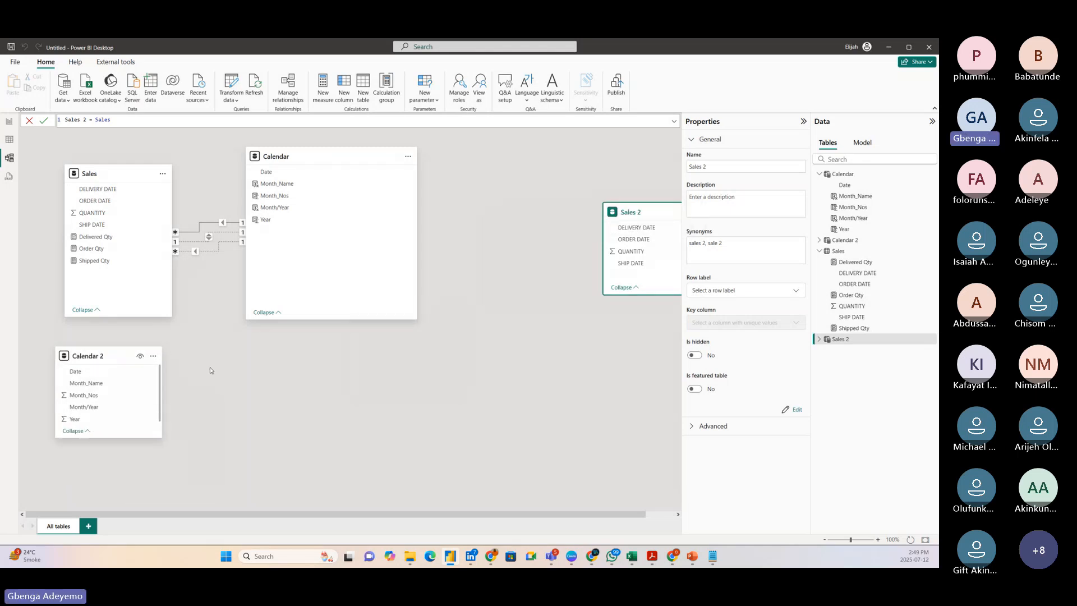
{"action": "left_click_drag", "start_coordinate": [643, 212], "coordinate": [282, 368]}
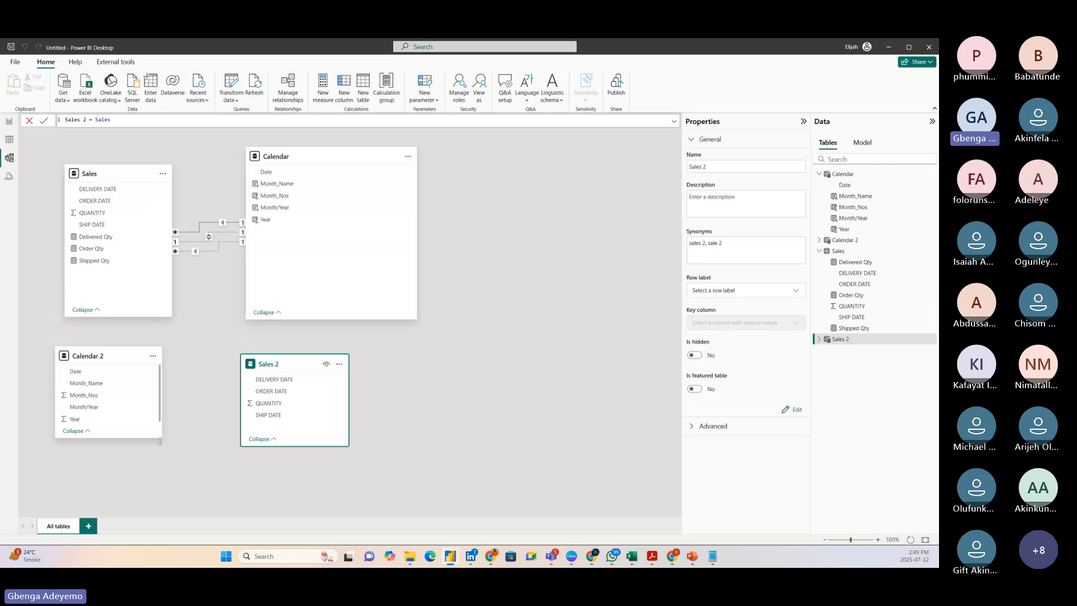
{"action": "left_click_drag", "start_coordinate": [161, 438], "coordinate": [166, 465]}
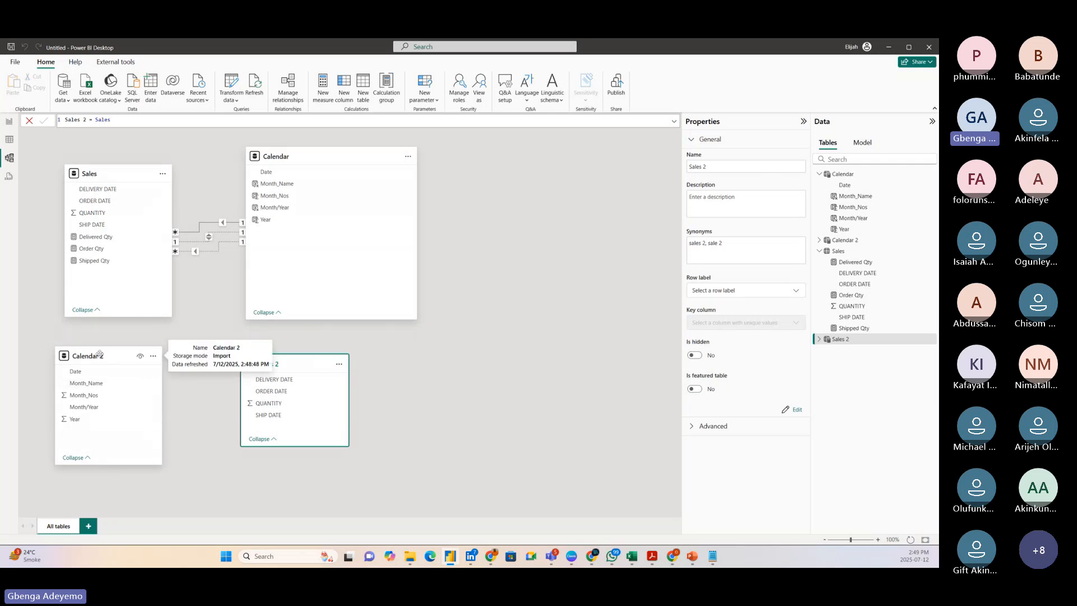
{"action": "left_click_drag", "start_coordinate": [99, 354], "coordinate": [105, 354]}
{"action": "left_click_drag", "start_coordinate": [283, 368], "coordinate": [251, 369]}
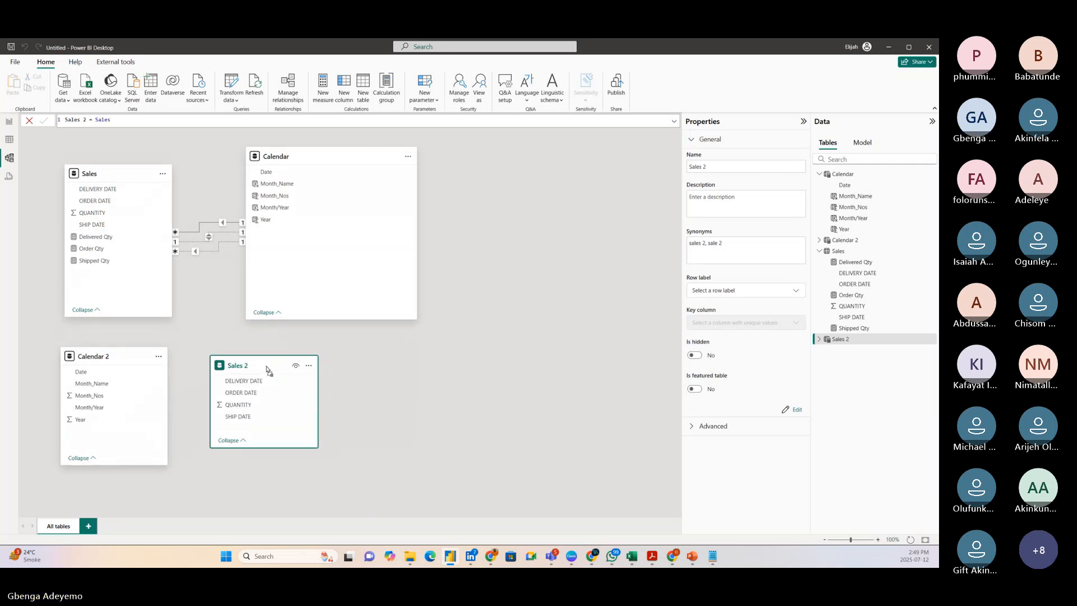
{"action": "left_click", "coordinate": [409, 432]}
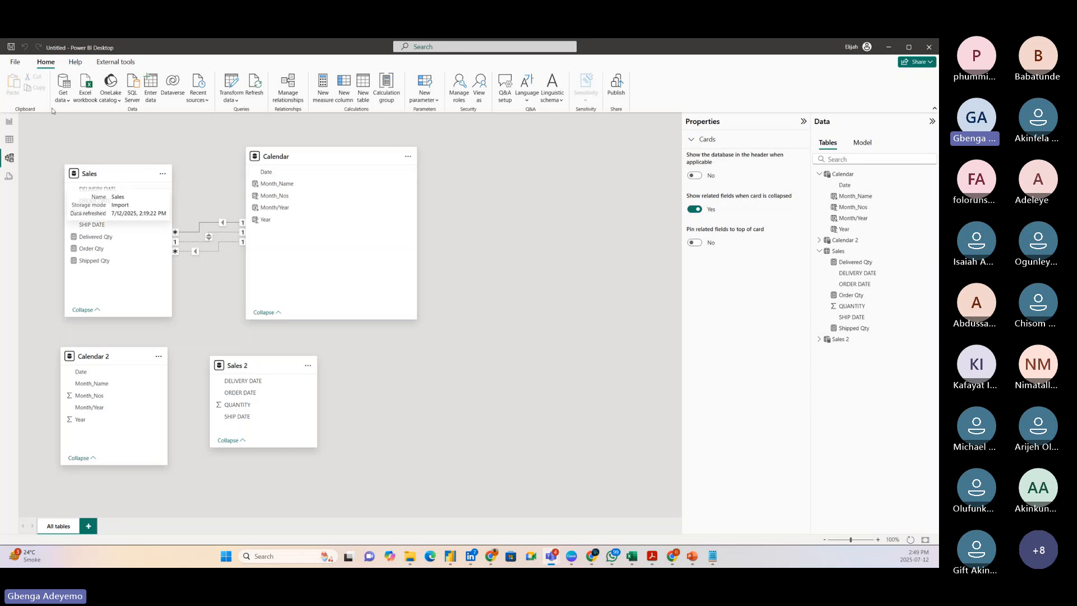
Return to the report and shift the Page 1 matrix up toward the corner of the canvas, making it slightly taller.
{"action": "left_click", "coordinate": [9, 122]}
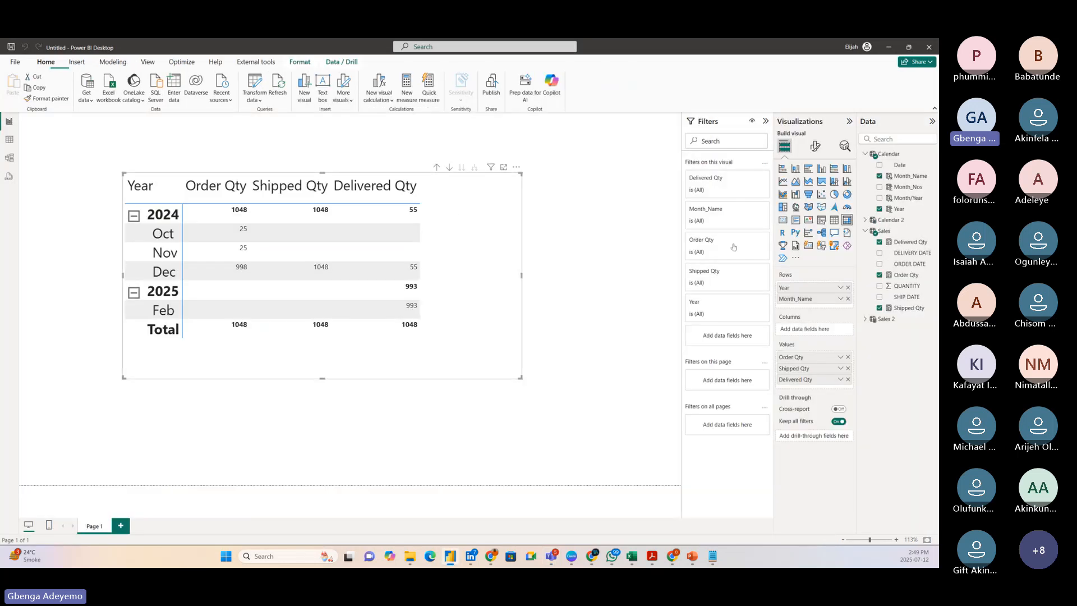
{"action": "left_click_drag", "start_coordinate": [462, 341], "coordinate": [426, 316]}
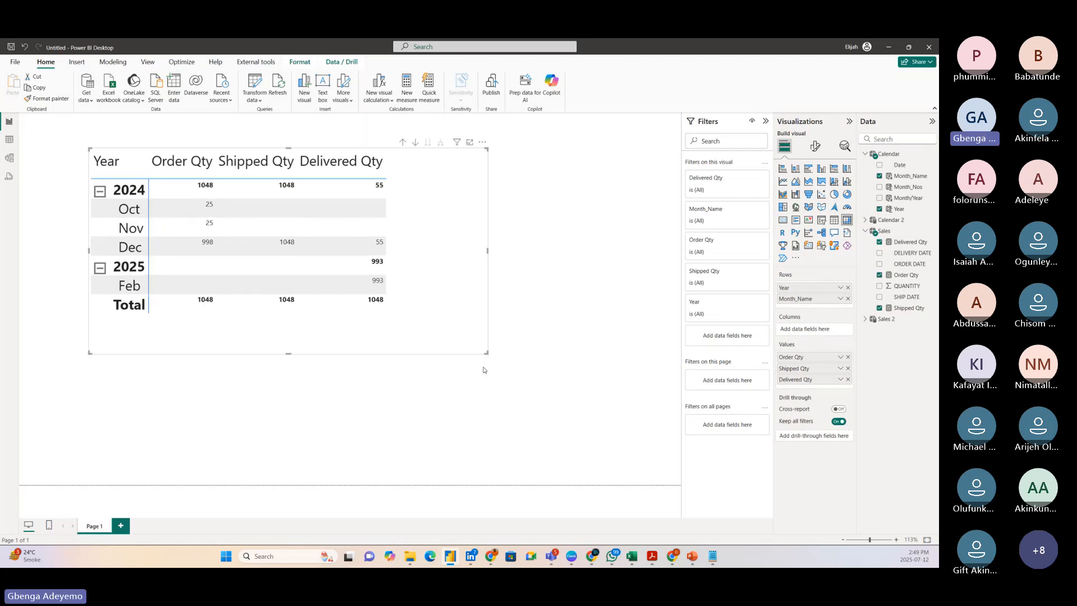
{"action": "left_click_drag", "start_coordinate": [487, 353], "coordinate": [484, 364]}
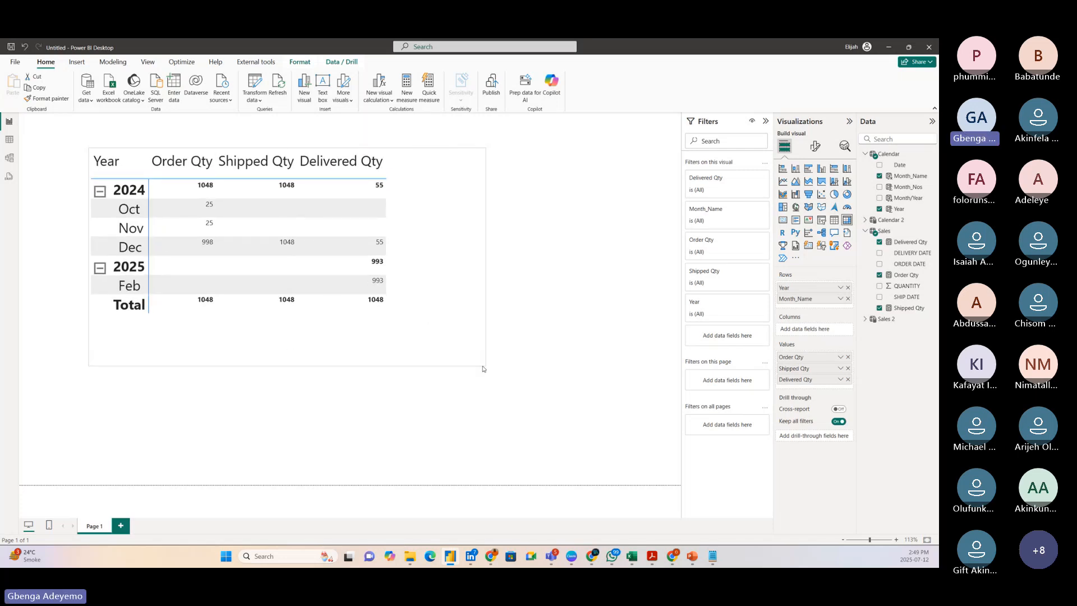
Add a second report page with an empty matrix visual, enlarge it and place it near the middle of the canvas.
{"action": "left_click", "coordinate": [120, 524]}
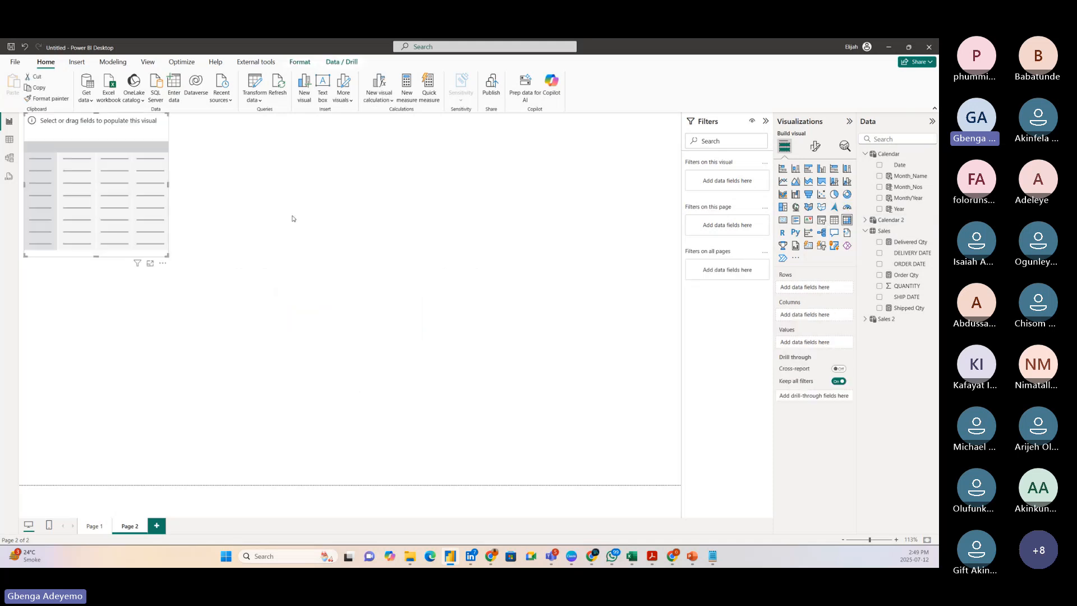
{"action": "left_click_drag", "start_coordinate": [114, 211], "coordinate": [276, 259]}
{"action": "left_click_drag", "start_coordinate": [330, 305], "coordinate": [572, 414]}
{"action": "left_click_drag", "start_coordinate": [416, 334], "coordinate": [361, 332]}
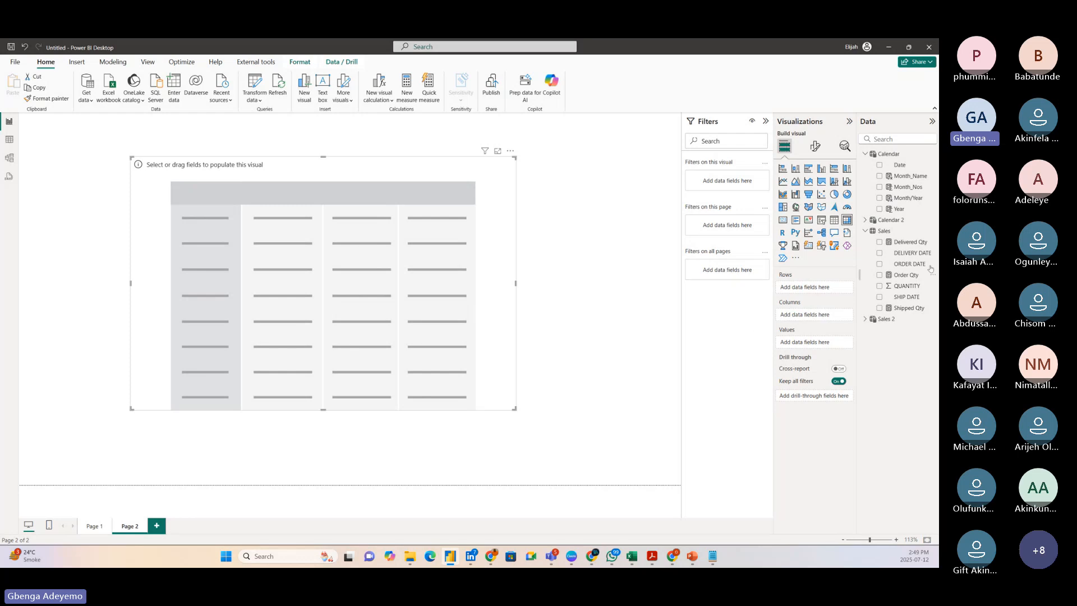
Add Year and Month_Name from Calendar to the matrix rows and expand 2024 and 2025 to show their months.
{"action": "left_click_drag", "start_coordinate": [871, 211], "coordinate": [168, 224]}
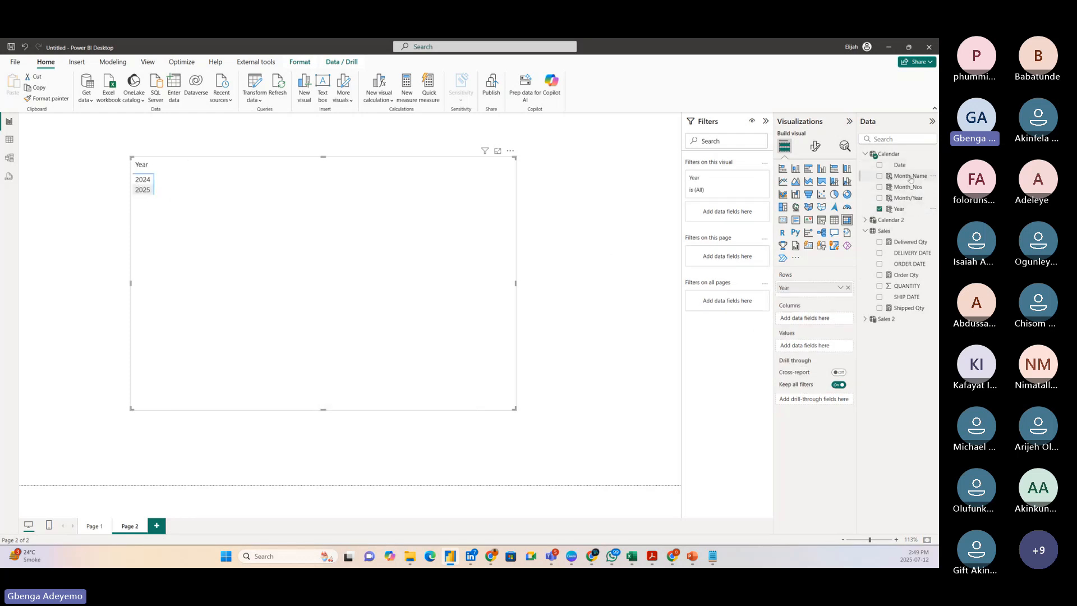
{"action": "left_click_drag", "start_coordinate": [910, 176], "coordinate": [836, 299]}
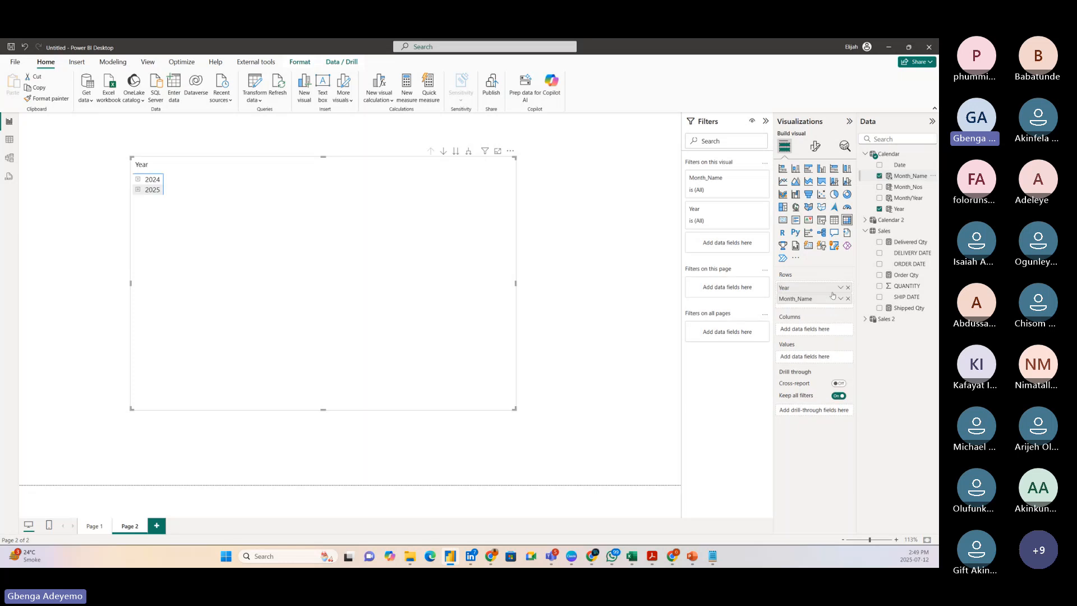
{"action": "left_click", "coordinate": [138, 180]}
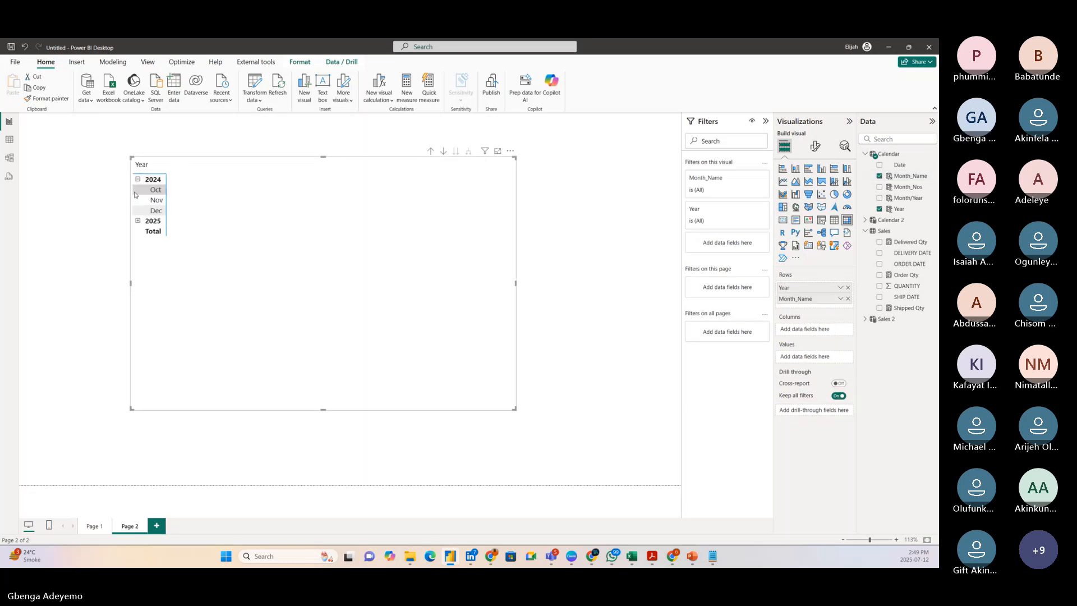
{"action": "left_click", "coordinate": [137, 221]}
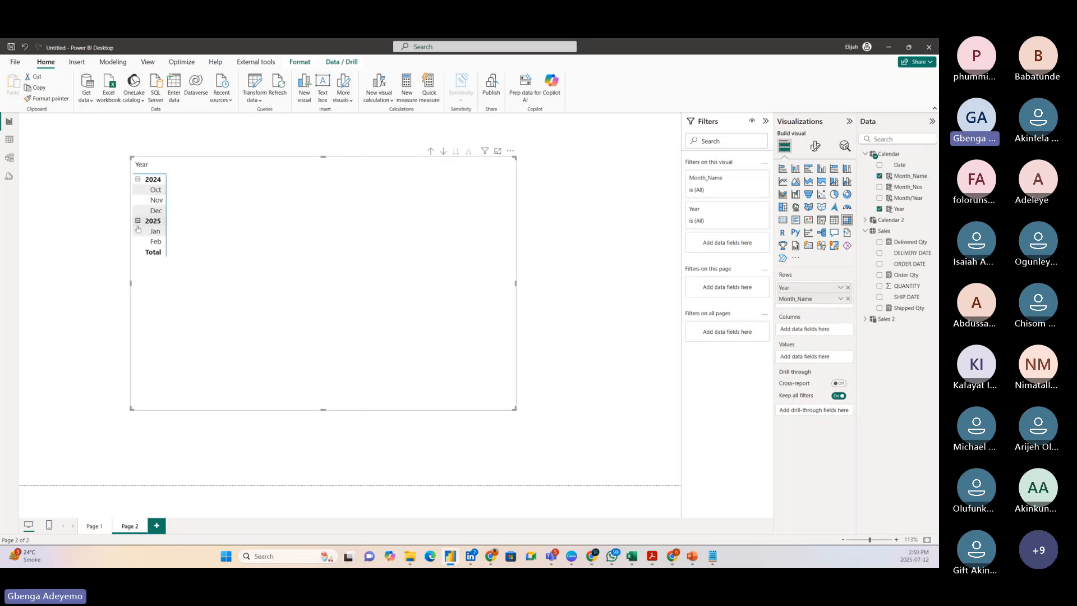
Copy the Page 1 matrix's formatting onto the Page 2 matrix with Format painter, and reposition the Page 2 matrix slightly.
{"action": "left_click", "coordinate": [90, 529]}
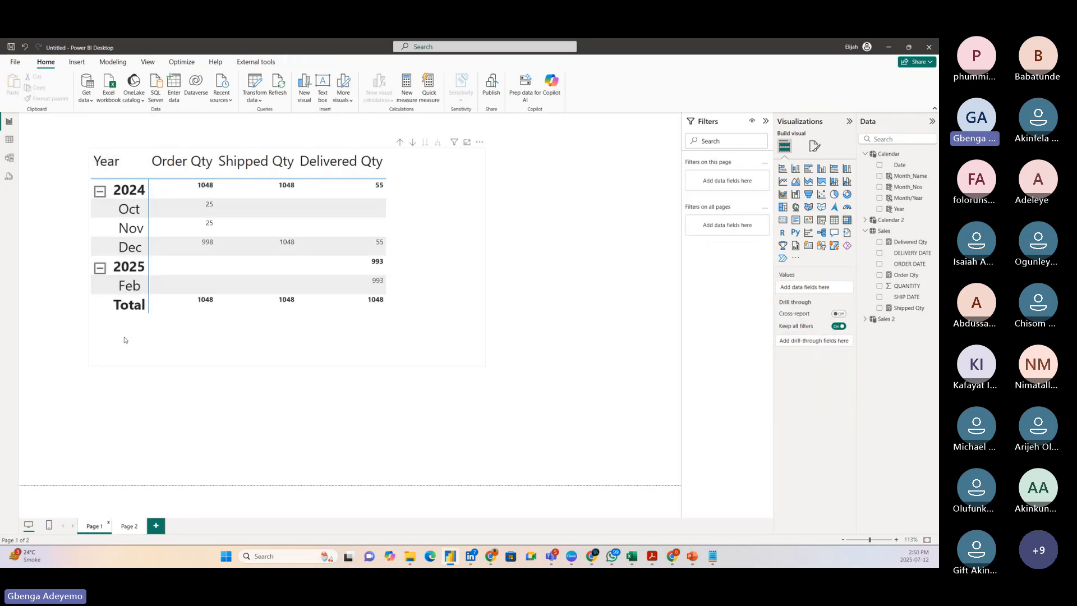
{"action": "left_click", "coordinate": [125, 340]}
{"action": "left_click", "coordinate": [49, 99]}
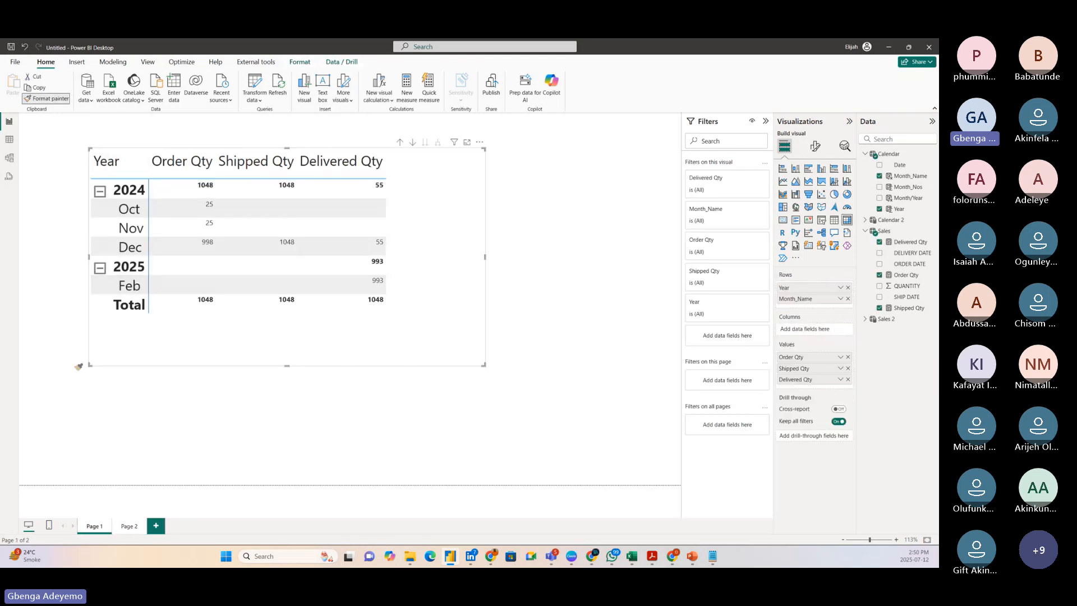
{"action": "left_click", "coordinate": [125, 527]}
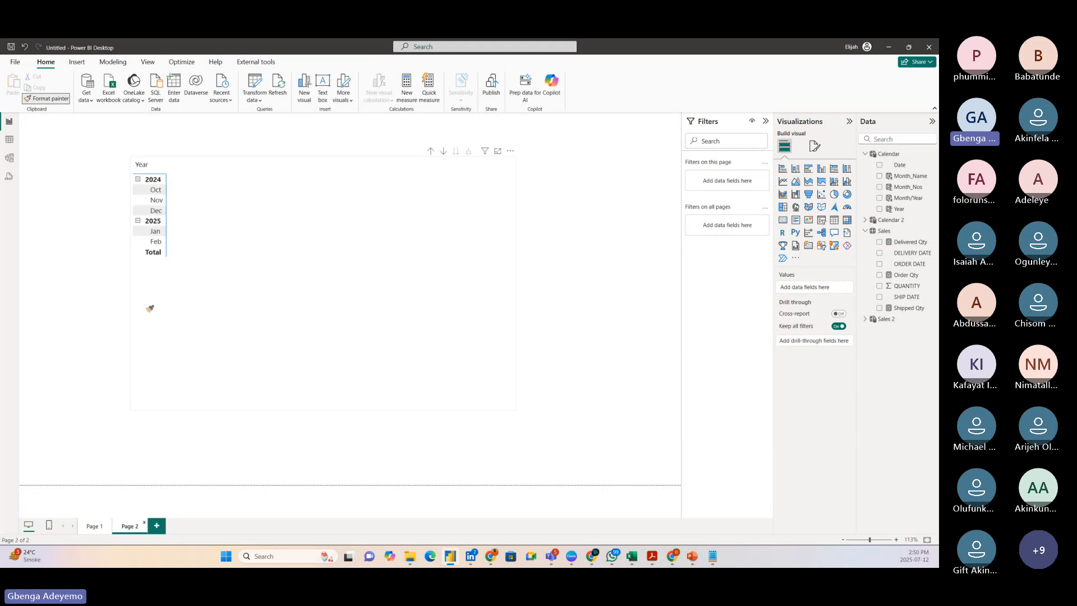
{"action": "left_click", "coordinate": [164, 317]}
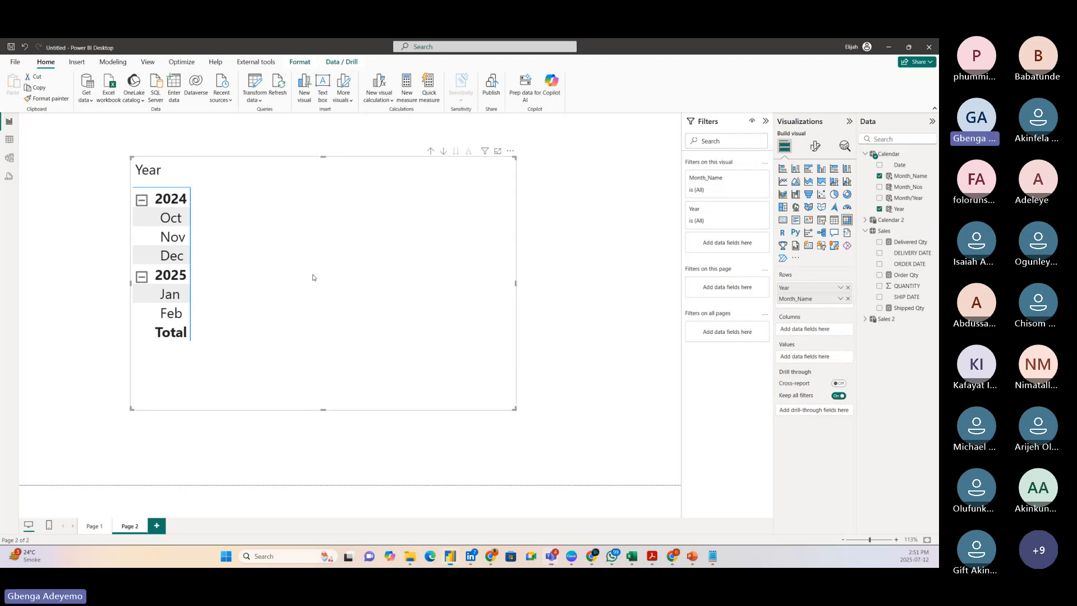
{"action": "left_click_drag", "start_coordinate": [313, 277], "coordinate": [356, 286]}
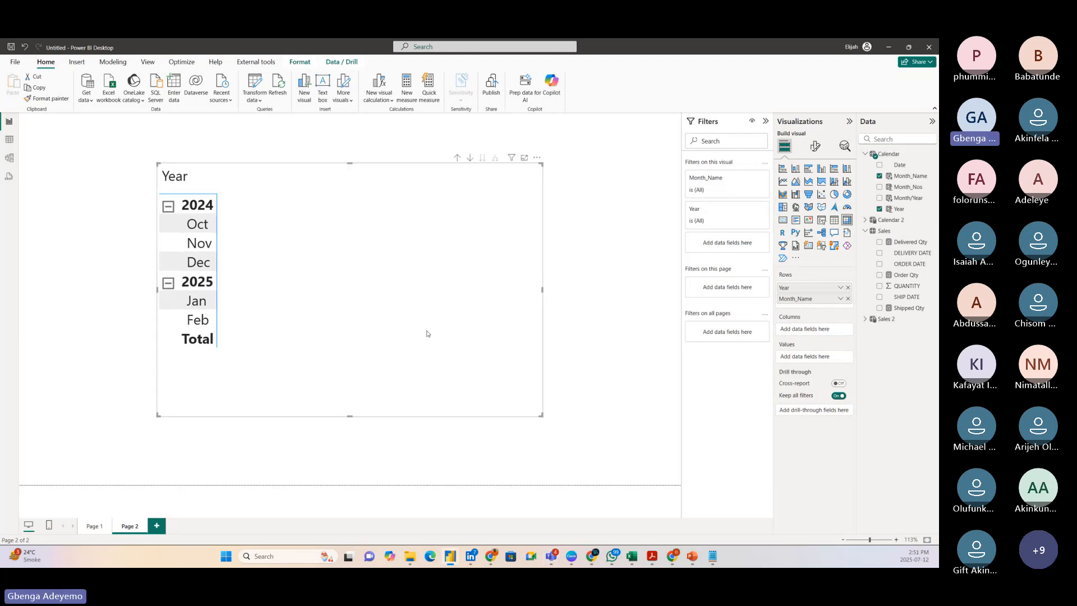
{"action": "left_click_drag", "start_coordinate": [394, 323], "coordinate": [380, 311]}
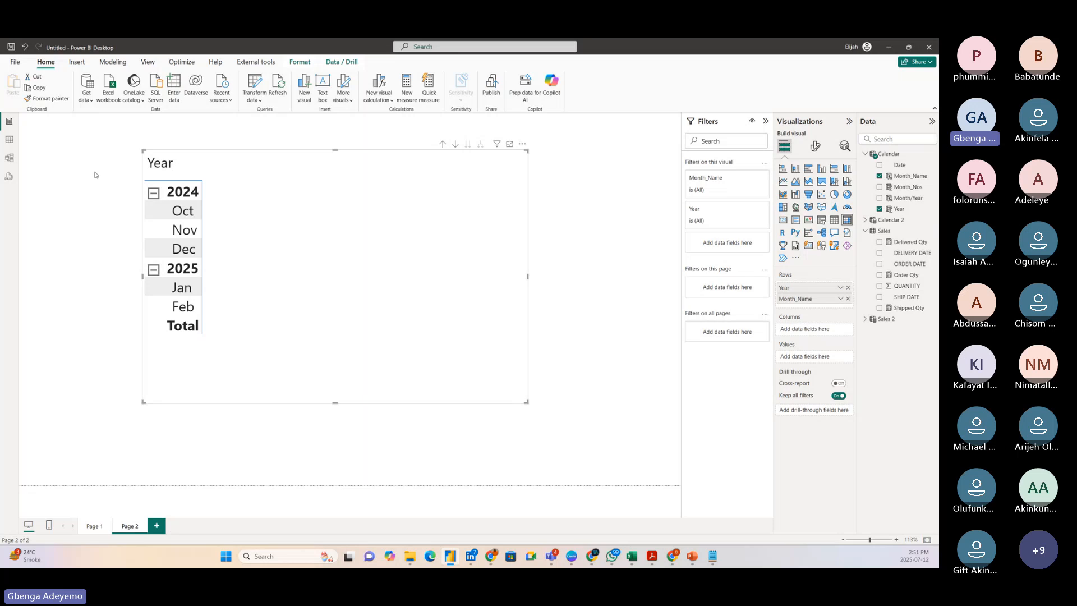
Check the Sales–Calendar relationships in the model, and start a new measure in the Sales 2 table named Order Qty (2nd Exanple).
{"action": "left_click", "coordinate": [9, 158]}
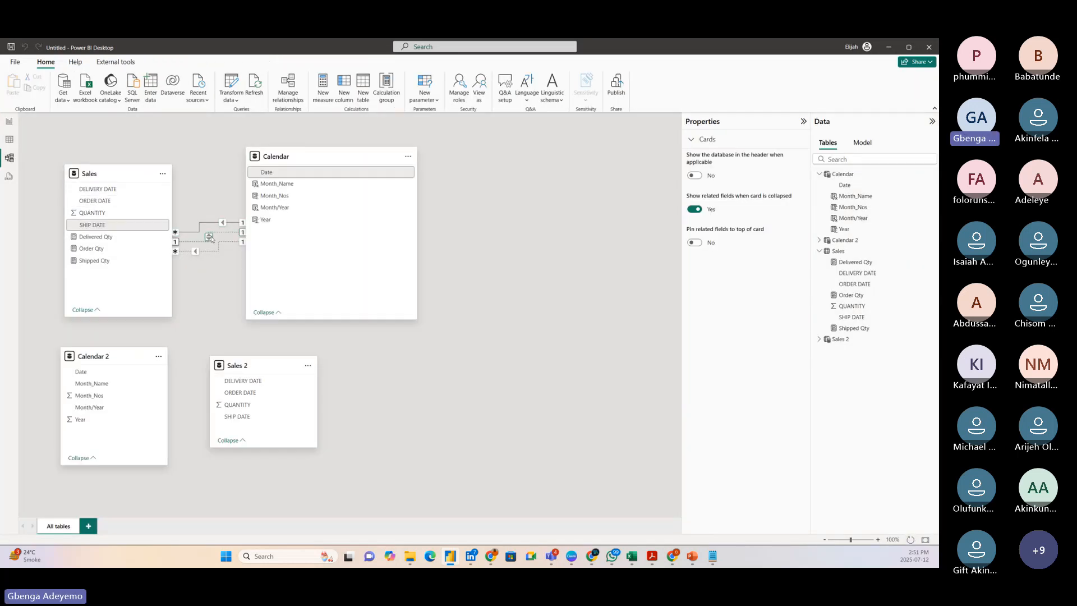
{"action": "left_click", "coordinate": [9, 121]}
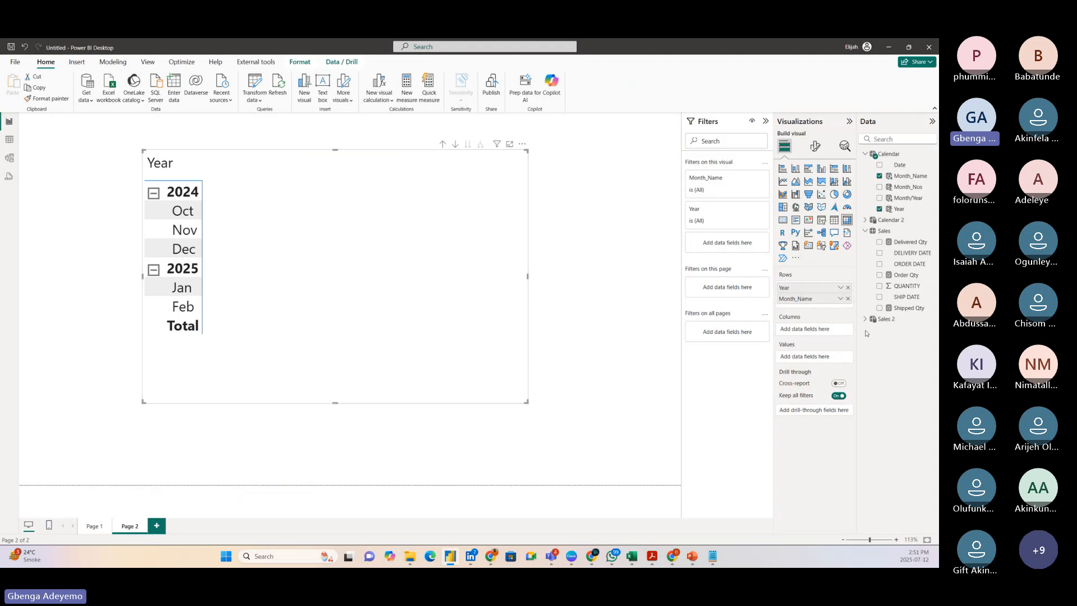
{"action": "right_click", "coordinate": [896, 321]}
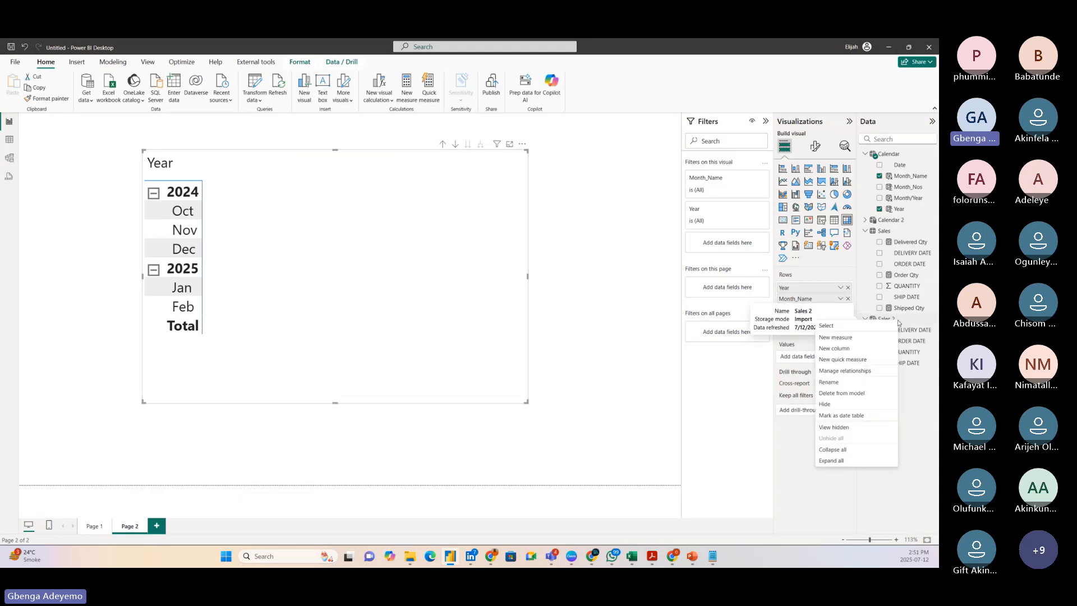
{"action": "left_click", "coordinate": [864, 337]}
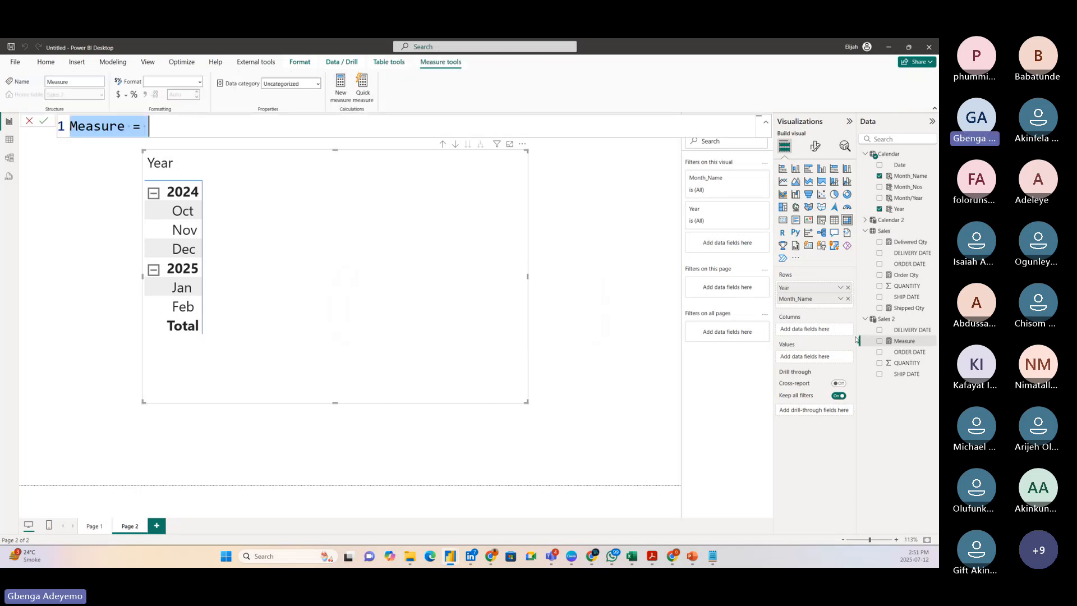
{"action": "key", "text": "BackSpace"}
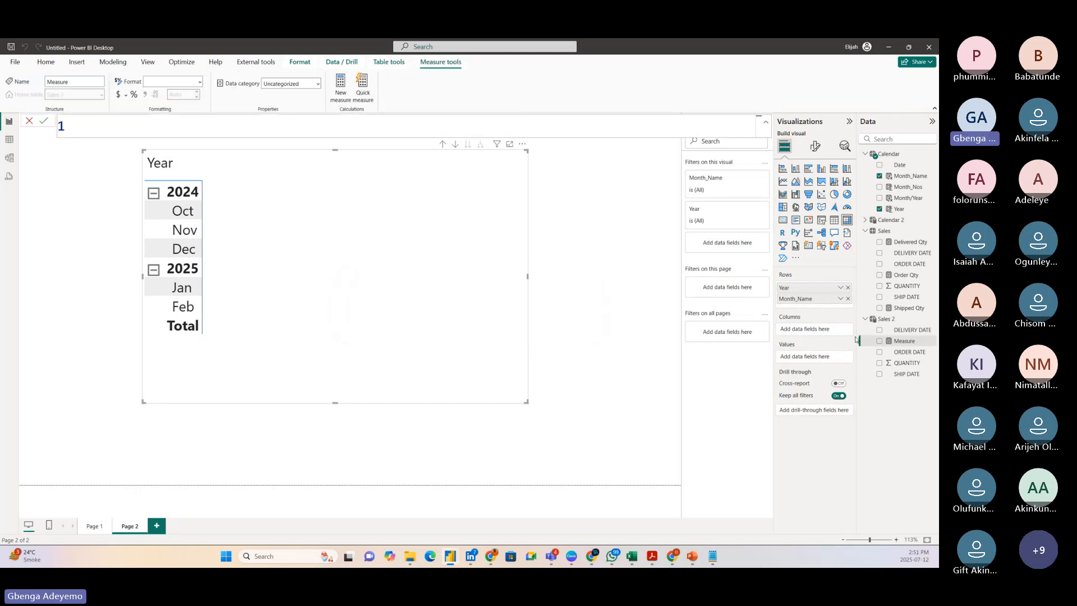
{"action": "type", "text": "Order Qty 2 ="}
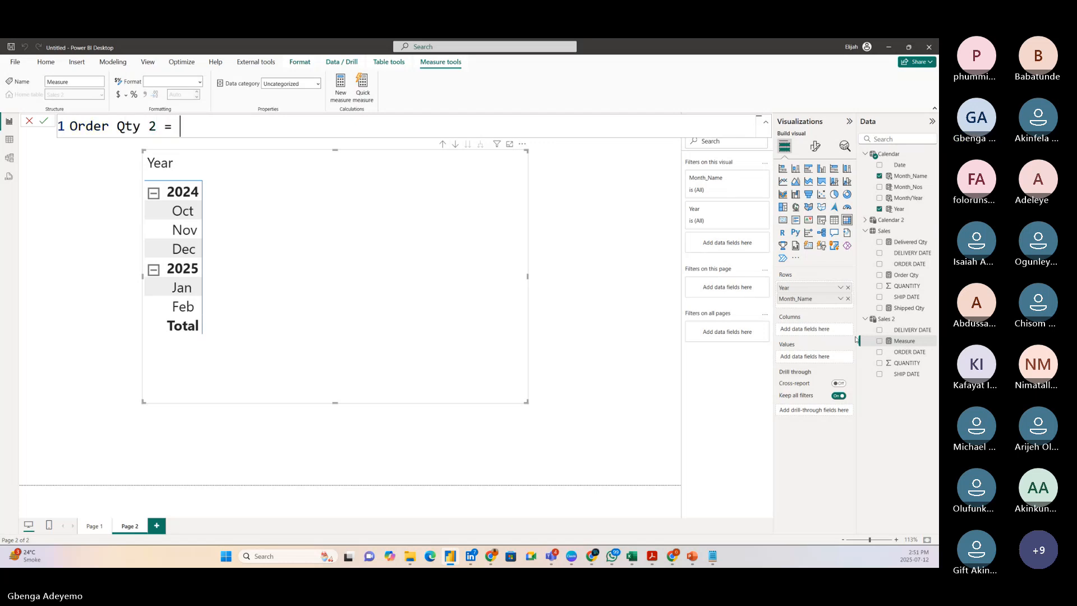
{"action": "key", "text": "shift+Return"}
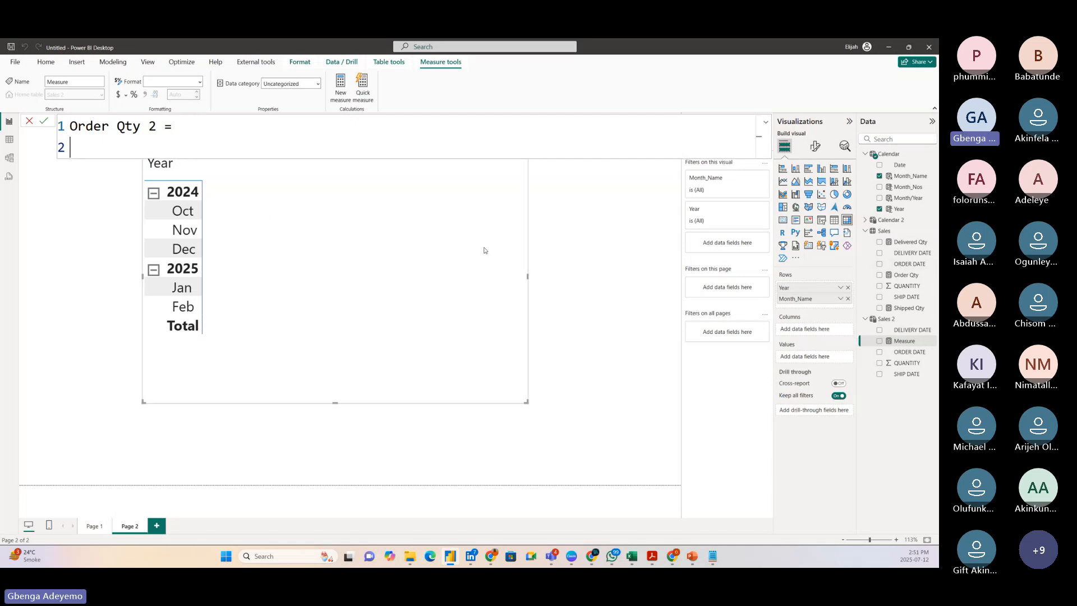
{"action": "left_click", "coordinate": [149, 126]}
{"action": "type", "text": "("}
{"action": "key", "text": "Right"}
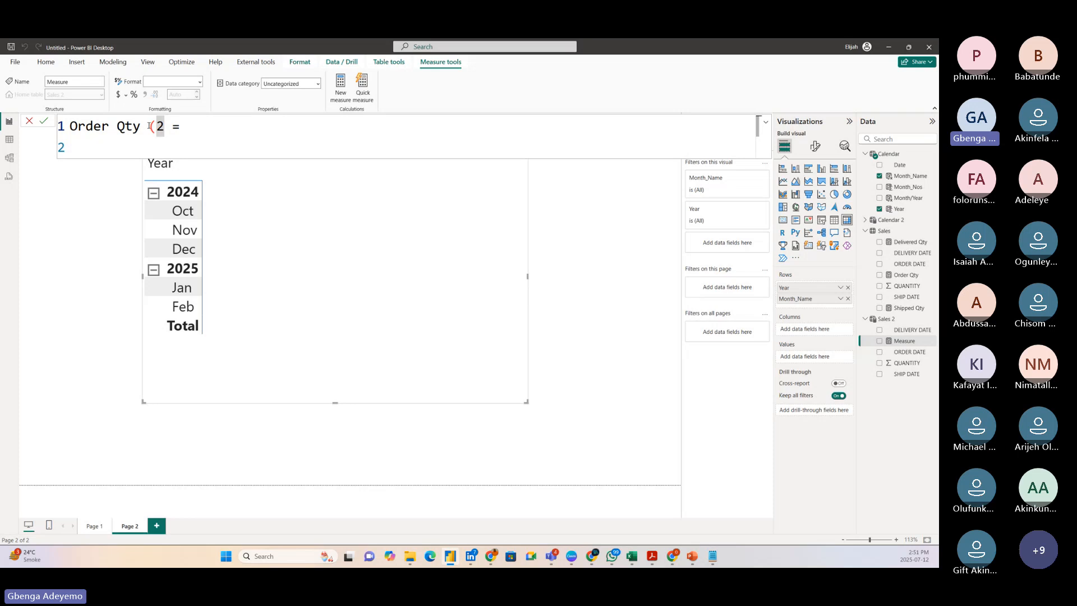
{"action": "type", "text": "nd Ex"}
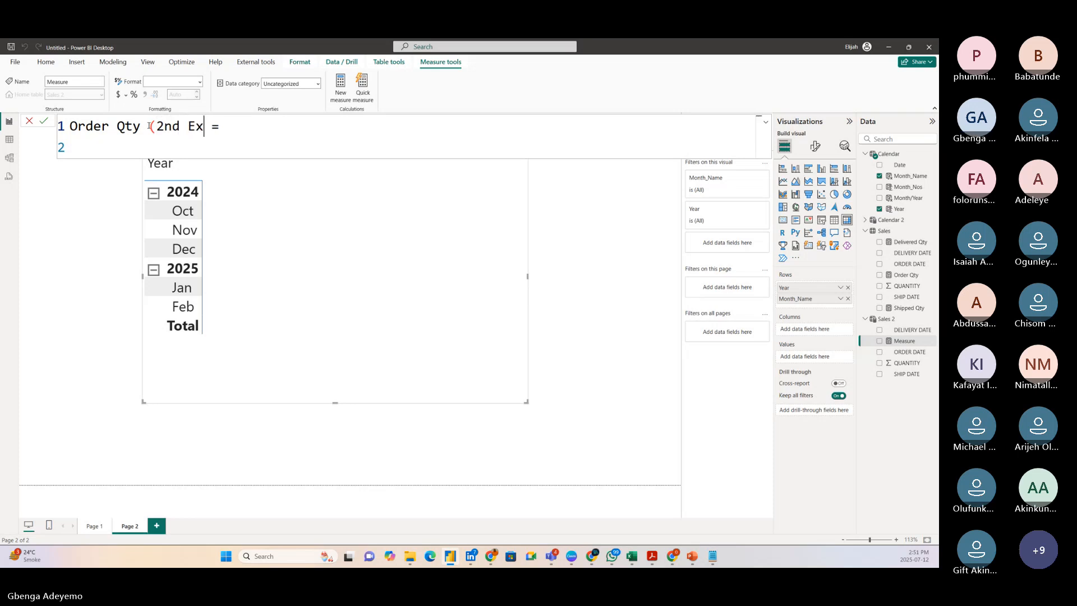
{"action": "type", "text": "anple)"}
{"action": "left_click", "coordinate": [106, 144]}
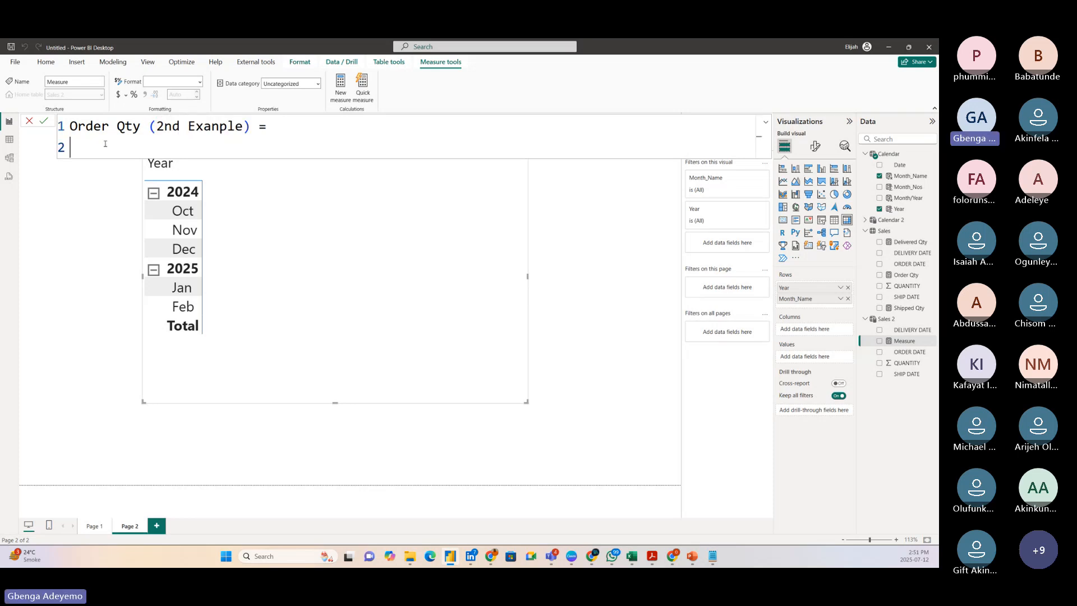
Begin the measure's formula with CALCULATE, using SUM('Sales 2'[QUANTITY]) on its own line as the expression.
{"action": "type", "text": "calcula"}
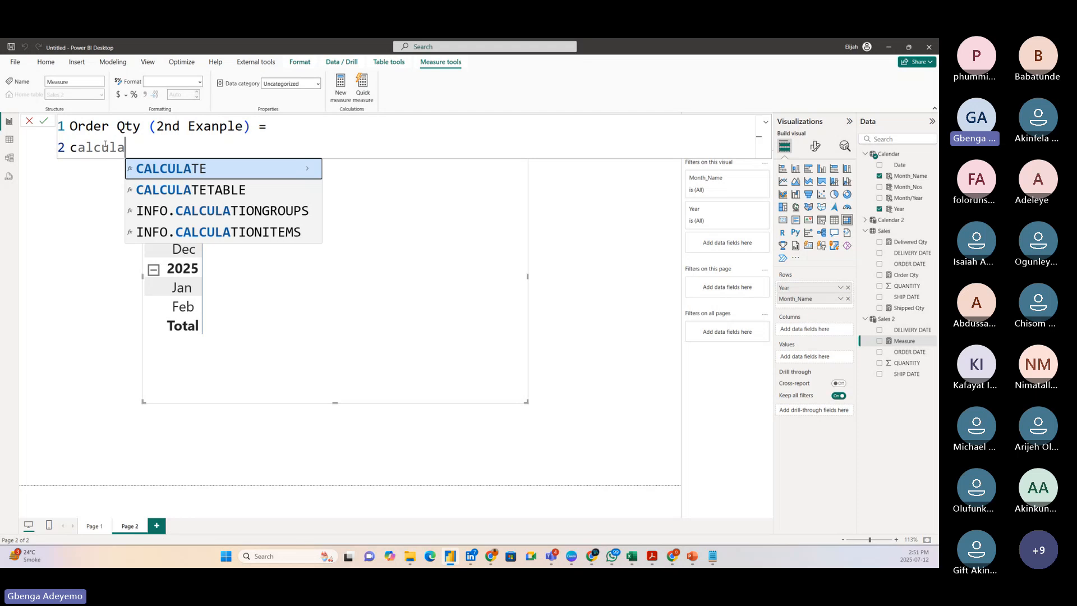
{"action": "key", "text": "Tab"}
{"action": "type", "text": "sum"}
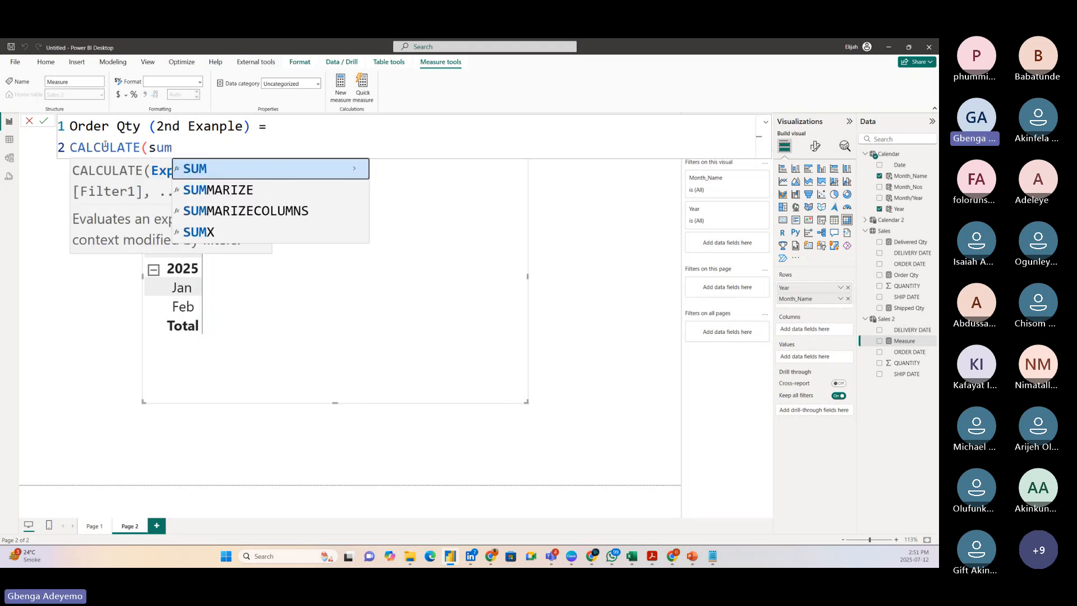
{"action": "key", "text": "BackSpace"}
{"action": "key", "text": "BackSpace"}
{"action": "key", "text": "BackSpace"}
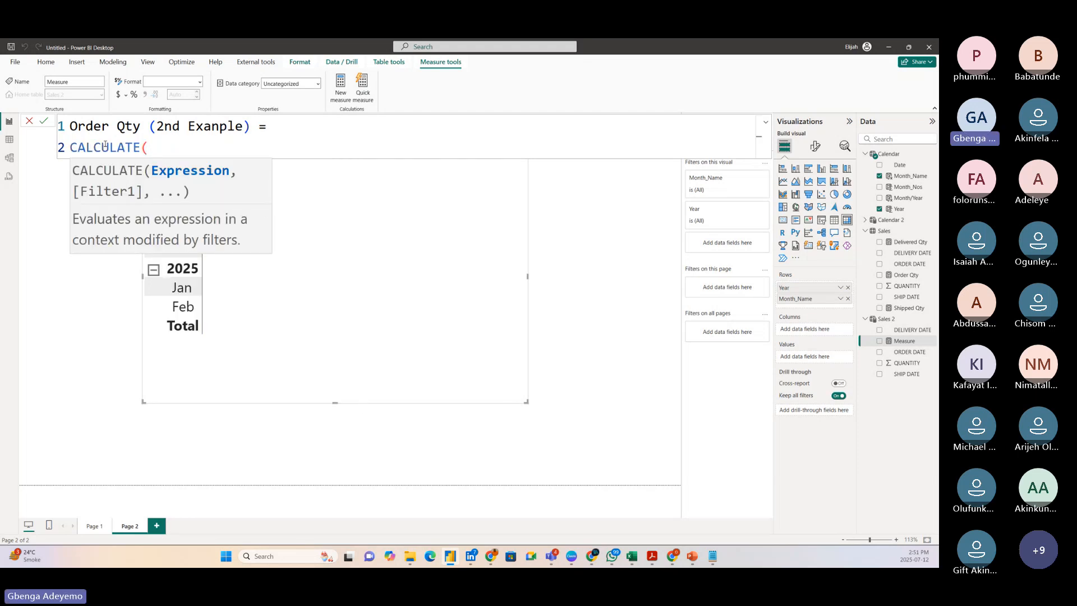
{"action": "key", "text": "shift+Return"}
{"action": "type", "text": "sum"}
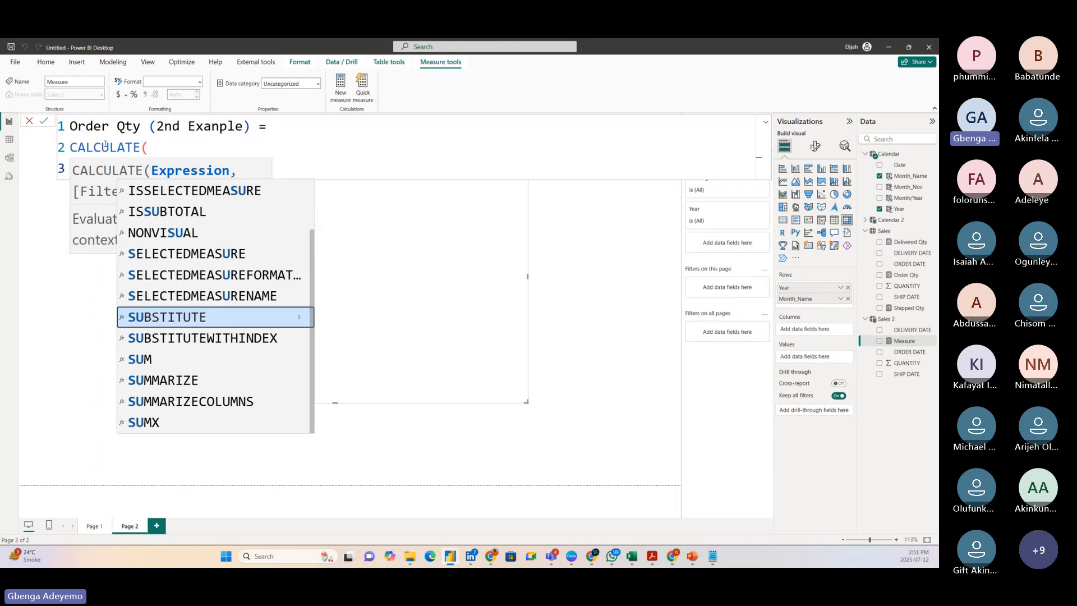
{"action": "key", "text": "Tab"}
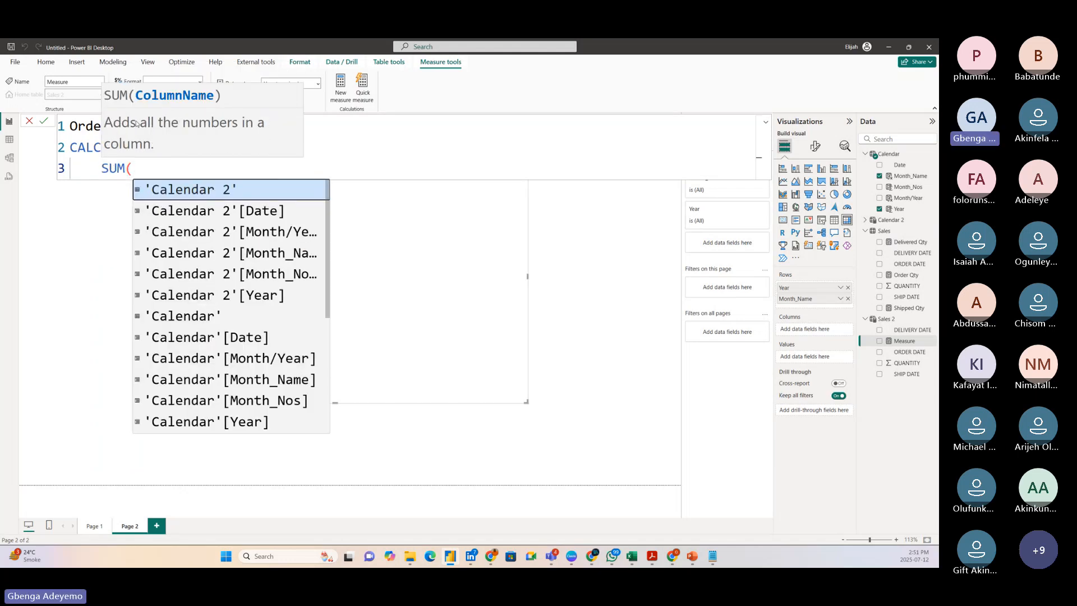
{"action": "type", "text": "qua"}
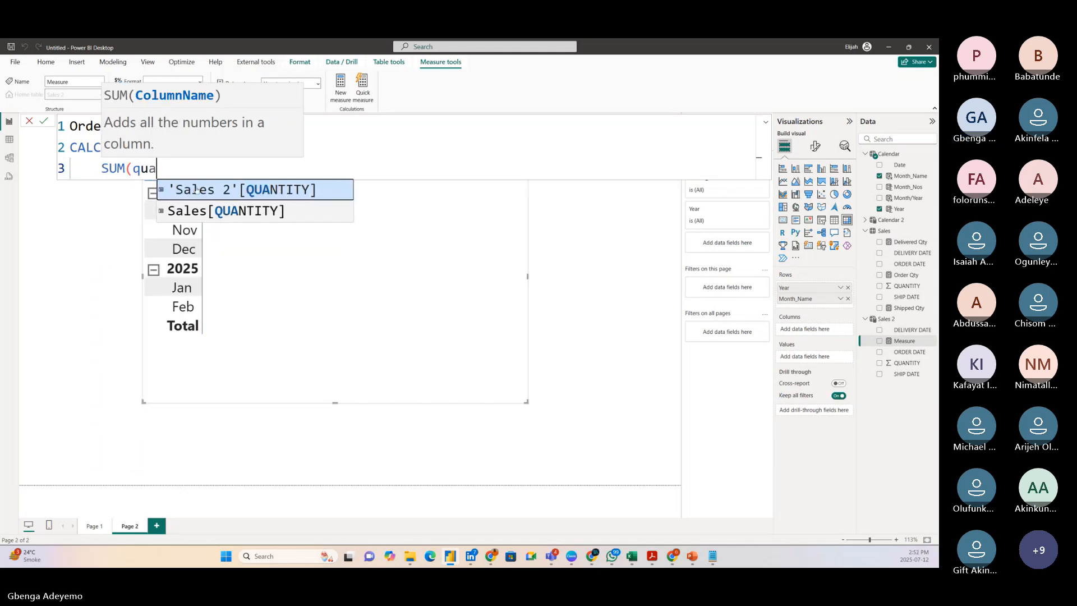
{"action": "left_click", "coordinate": [220, 194]}
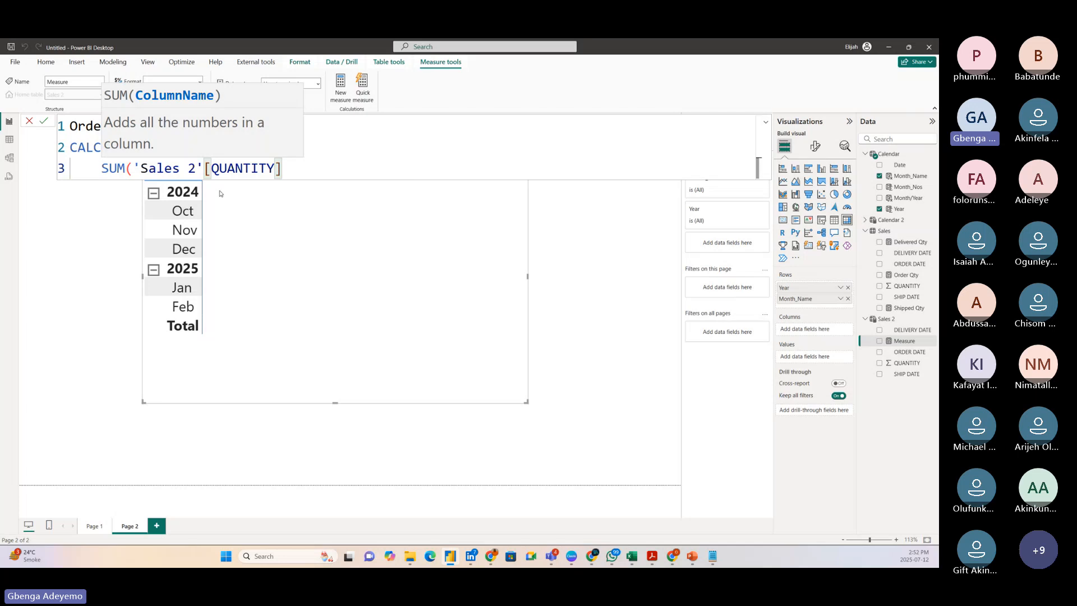
{"action": "type", "text": ")"}
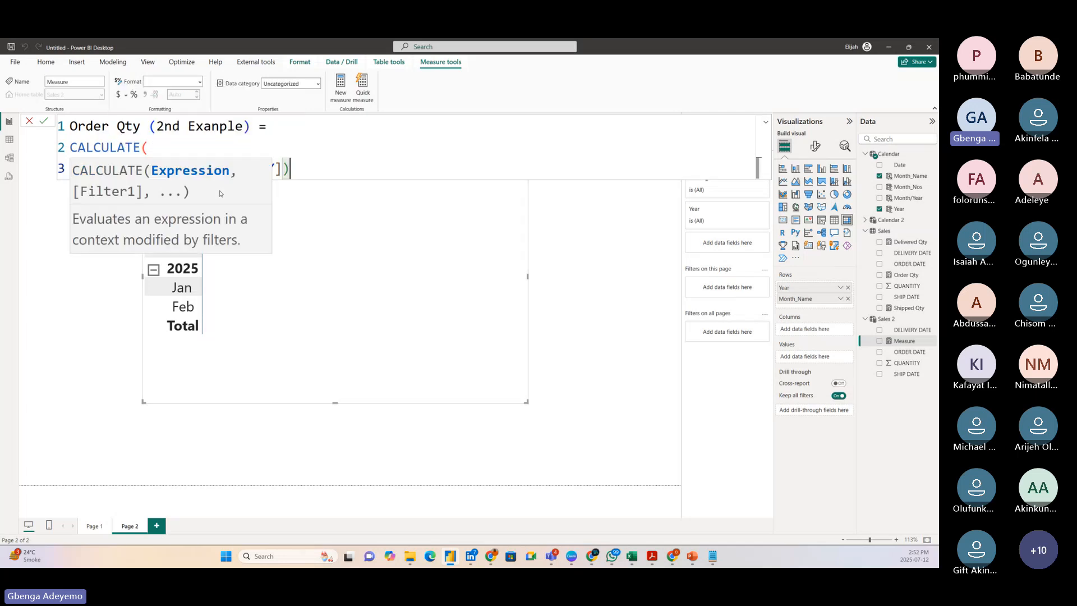
{"action": "type", "text": ","}
Add a TREATAS filter argument on a new line after the SUM expression, with VALUES nested as its first argument.
{"action": "key", "text": "shift+Return"}
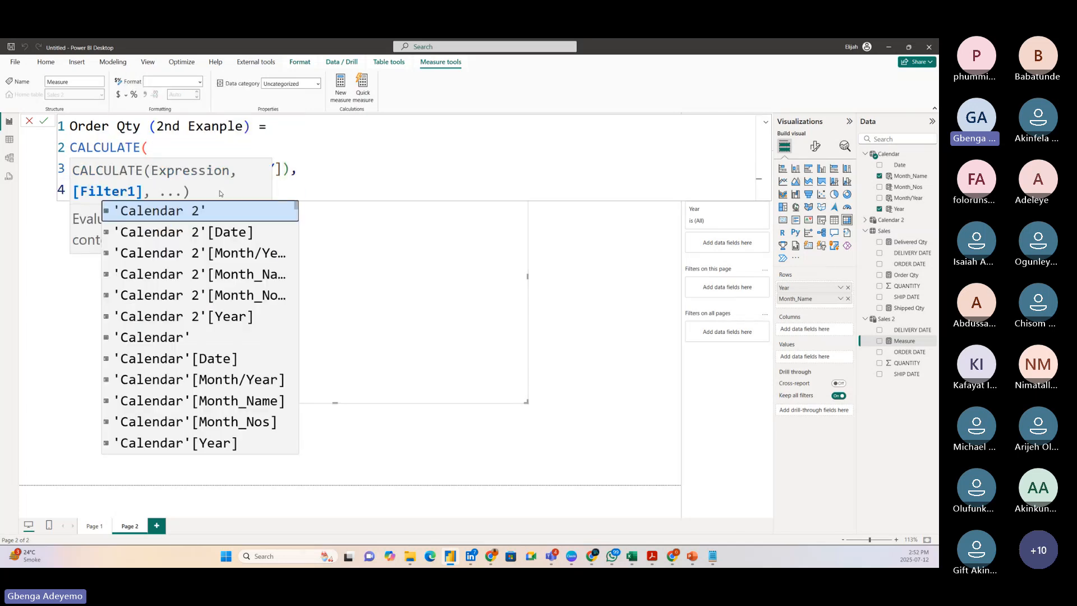
{"action": "type", "text": "tre"}
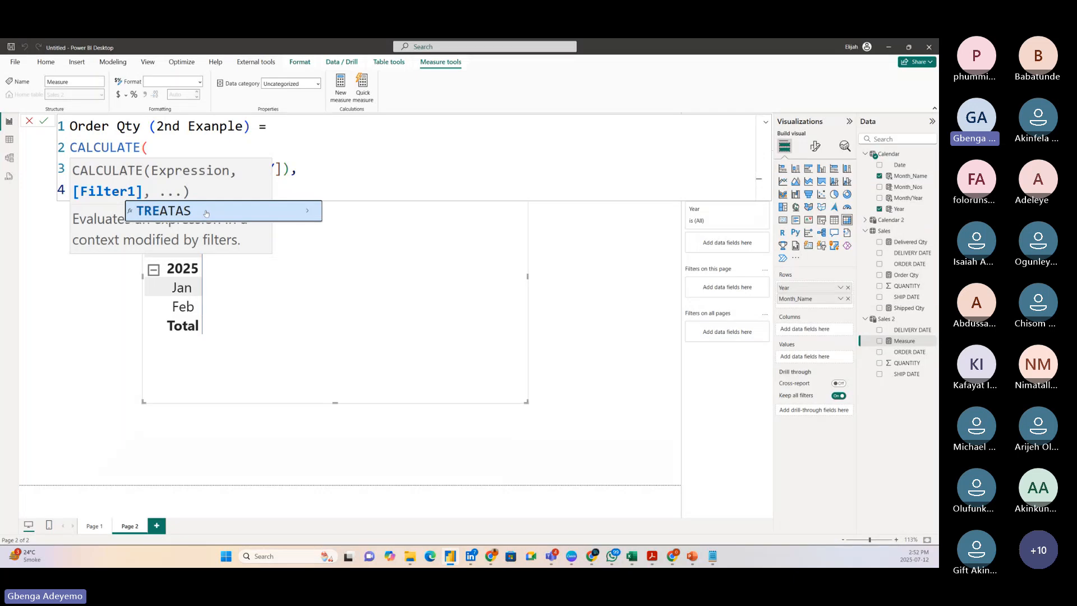
{"action": "key", "text": "Tab"}
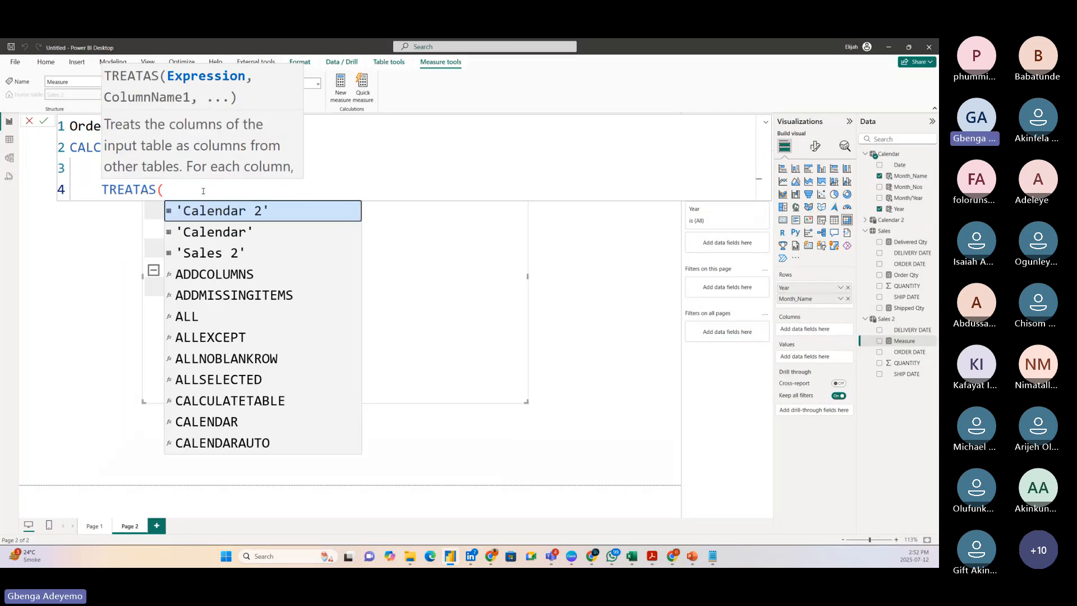
{"action": "type", "text": "values"}
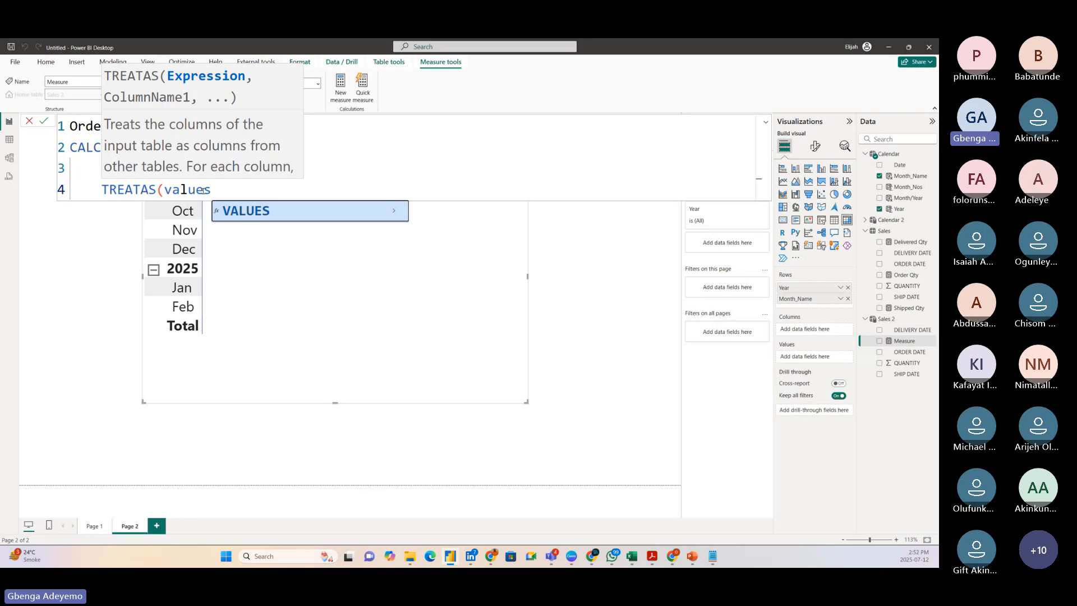
{"action": "key", "text": "Tab"}
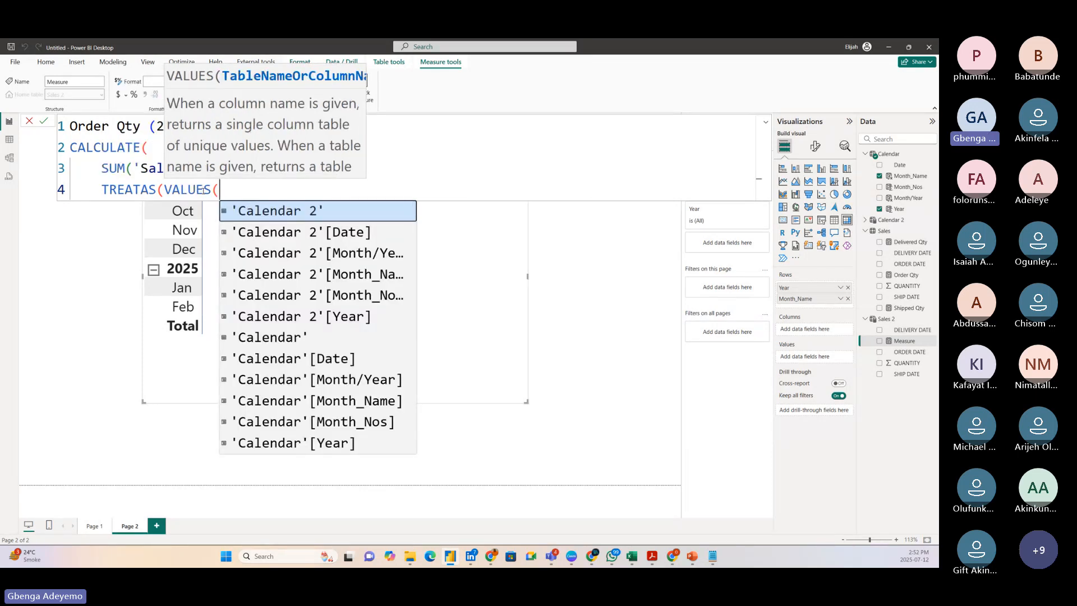
Give VALUES the column 'Calendar 2'[Date] on its own line and close the VALUES function.
{"action": "key", "text": "shift+Return"}
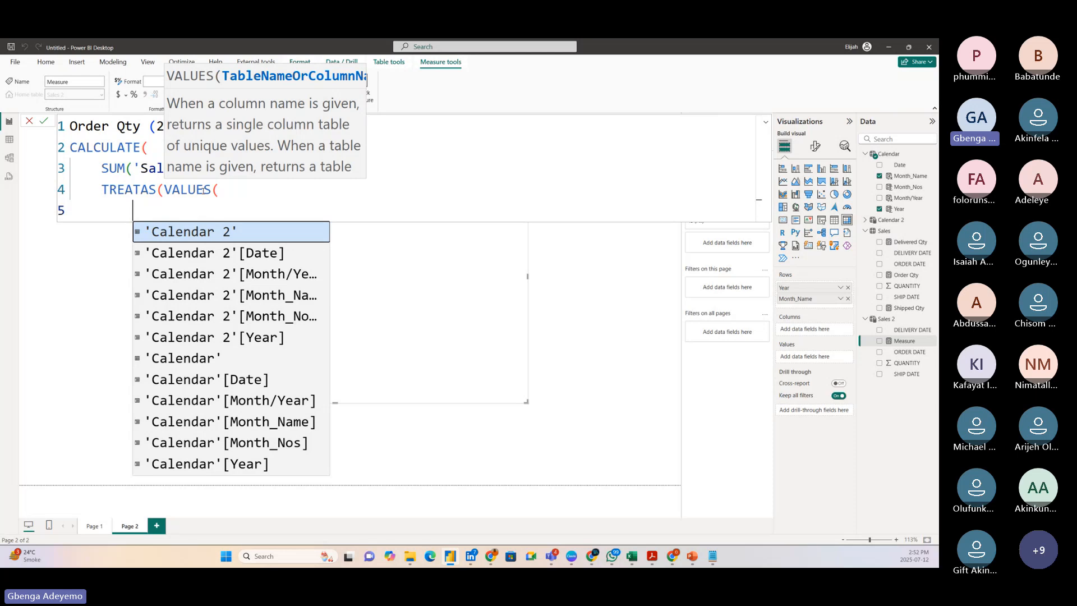
{"action": "type", "text": "cale"}
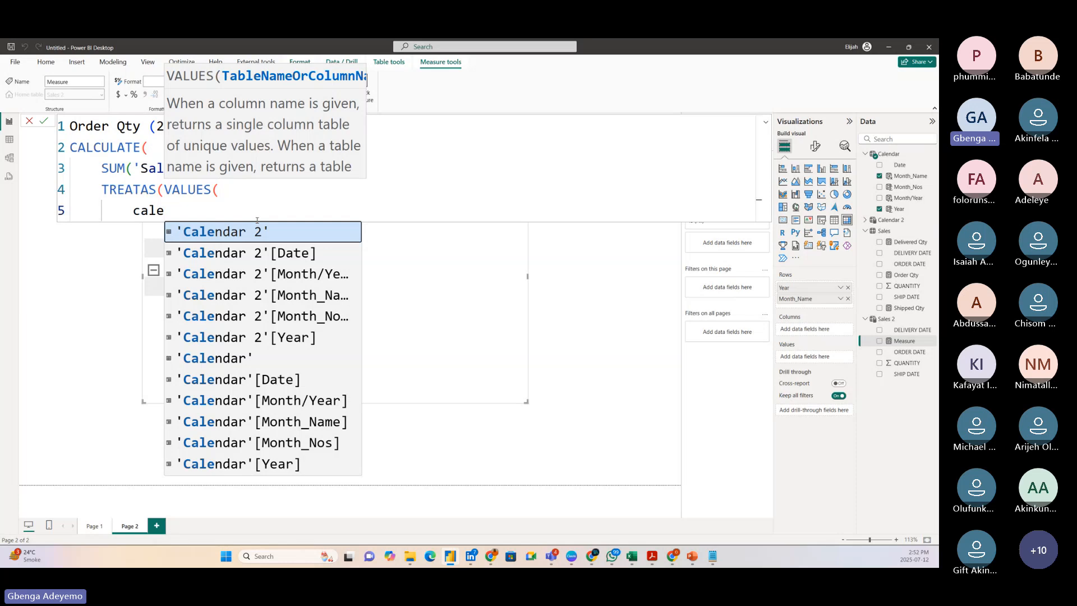
{"action": "left_click", "coordinate": [292, 257]}
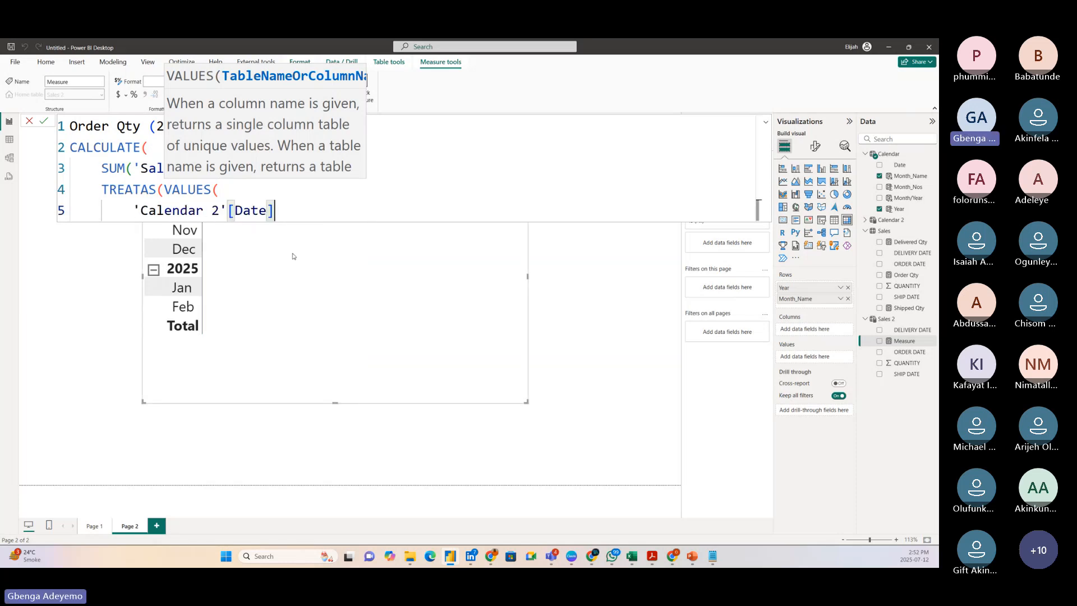
{"action": "type", "text": ","}
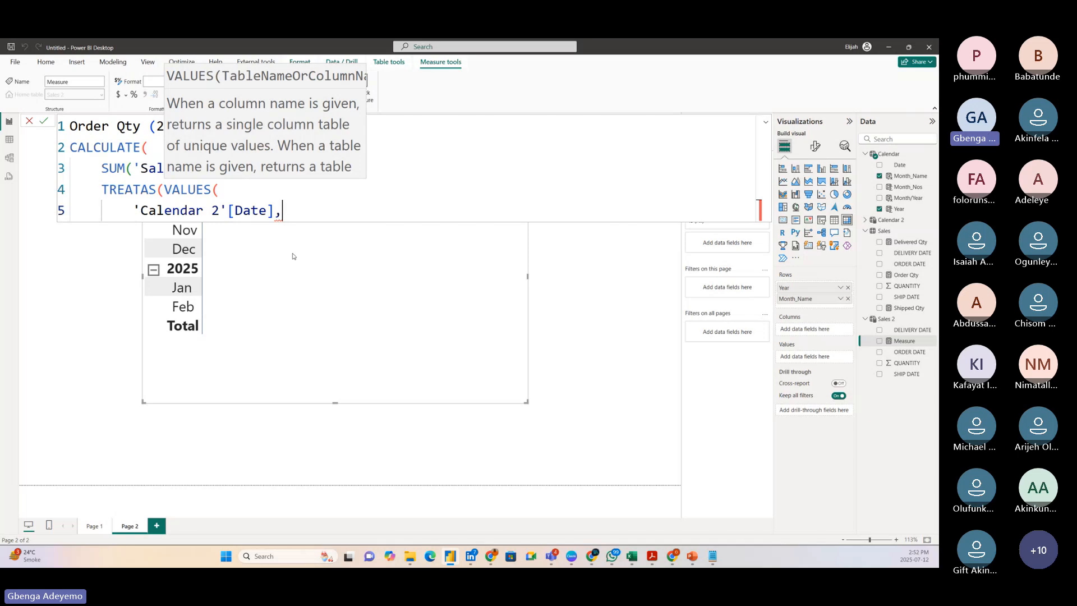
{"action": "key", "text": "BackSpace"}
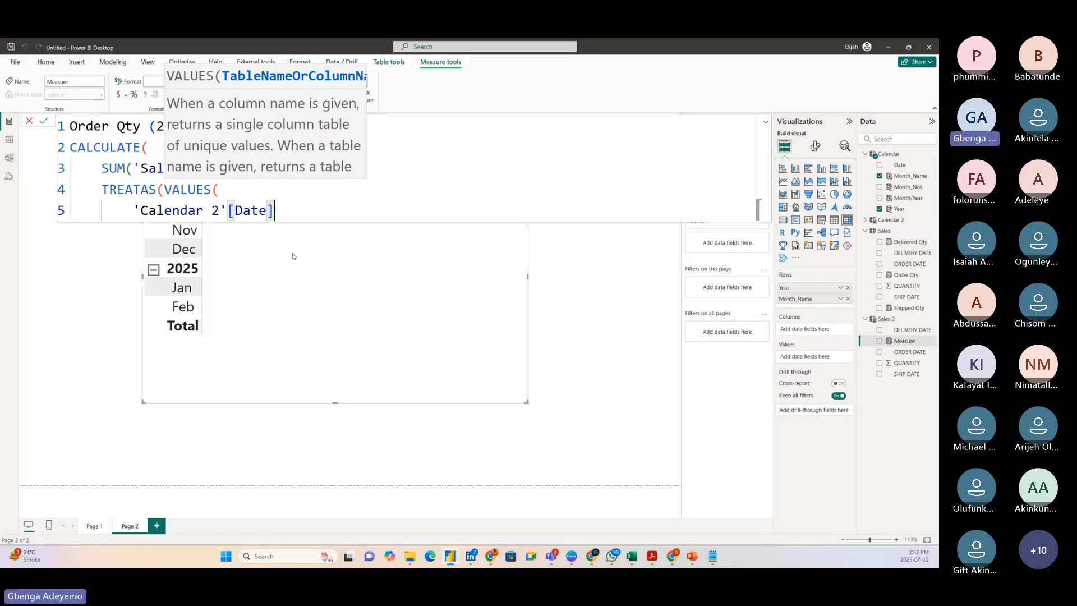
{"action": "type", "text": ")"}
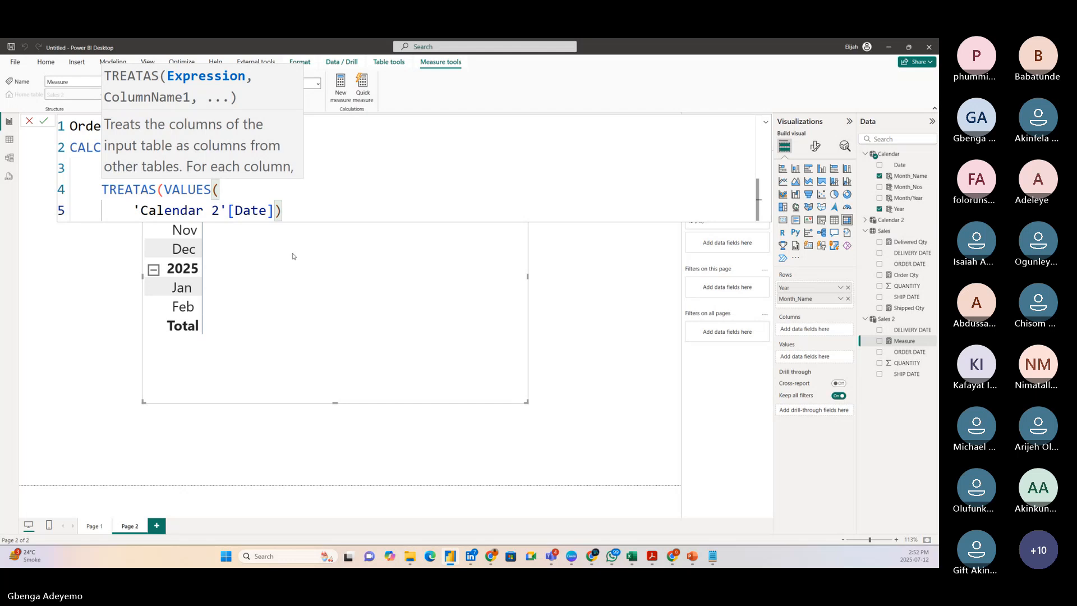
{"action": "type", "text": ","}
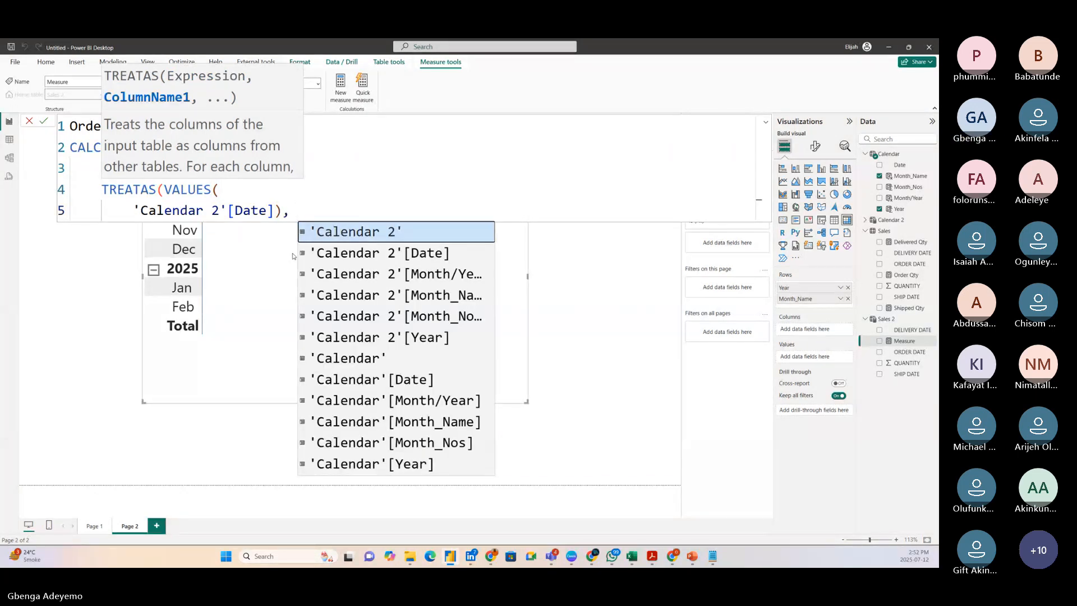
Set 'Sales 2'[ORDER DATE] as the TREATAS target column, close both TREATAS and CALCULATE, and commit the measure.
{"action": "scroll", "coordinate": [355, 340], "scroll_direction": "down", "scroll_amount": 3}
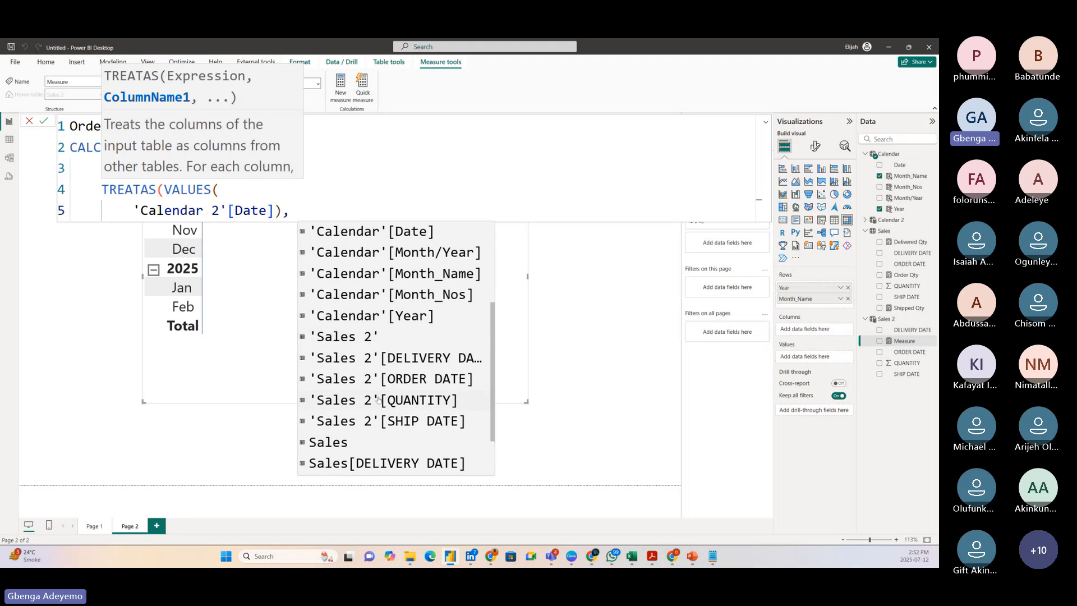
{"action": "left_click", "coordinate": [403, 379]}
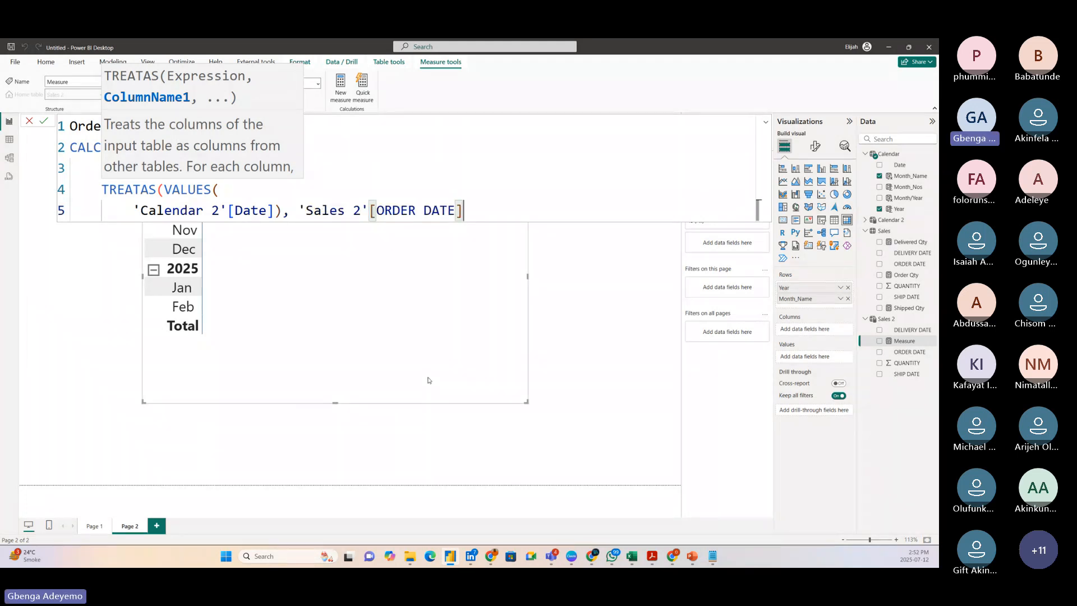
{"action": "type", "text": ")"}
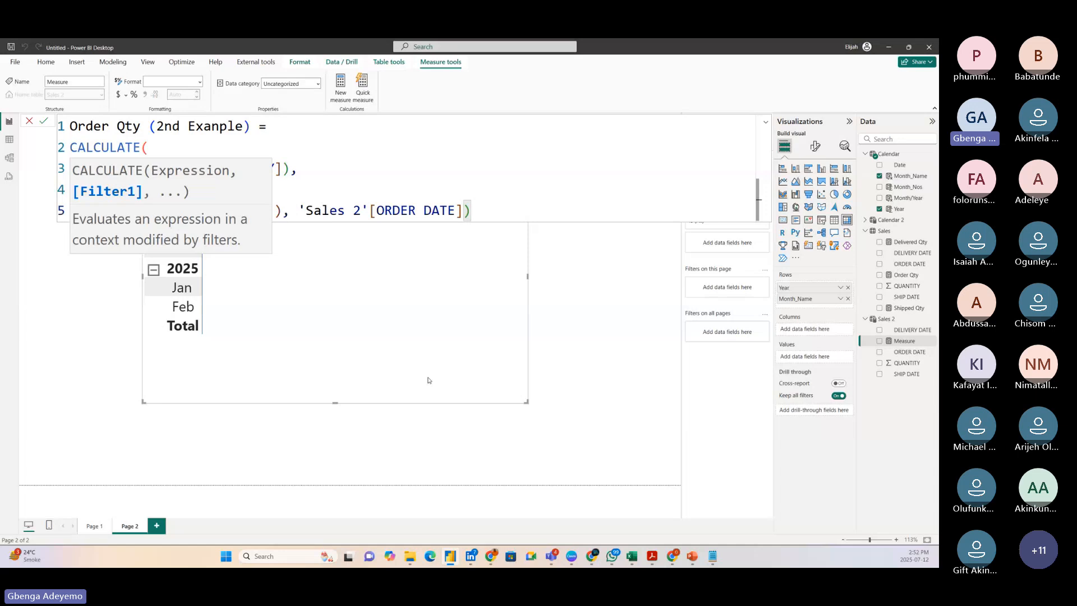
{"action": "left_click", "coordinate": [421, 169]}
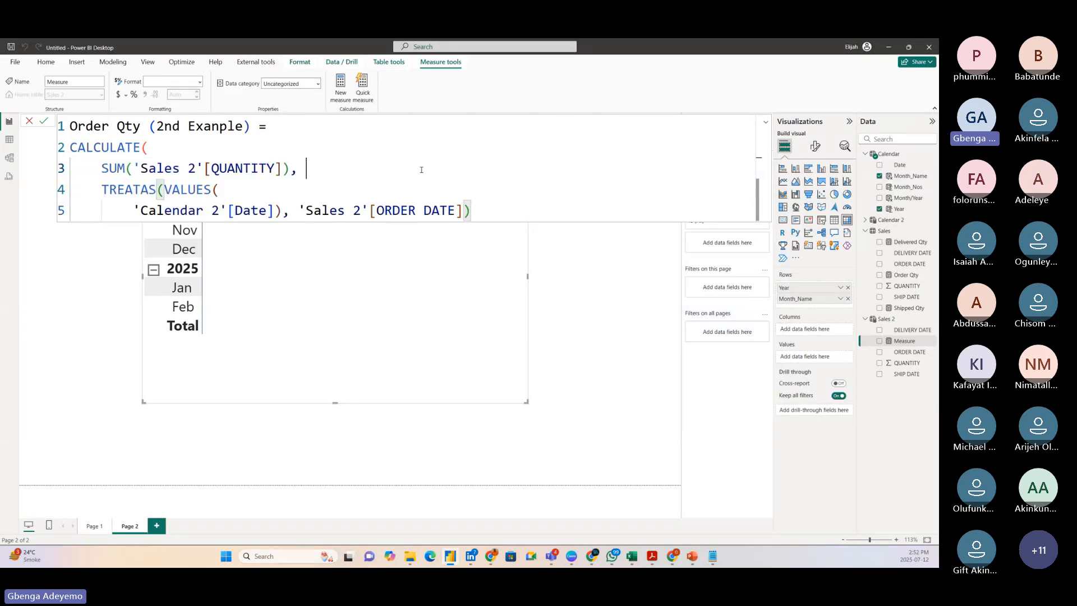
{"action": "left_click", "coordinate": [483, 213]}
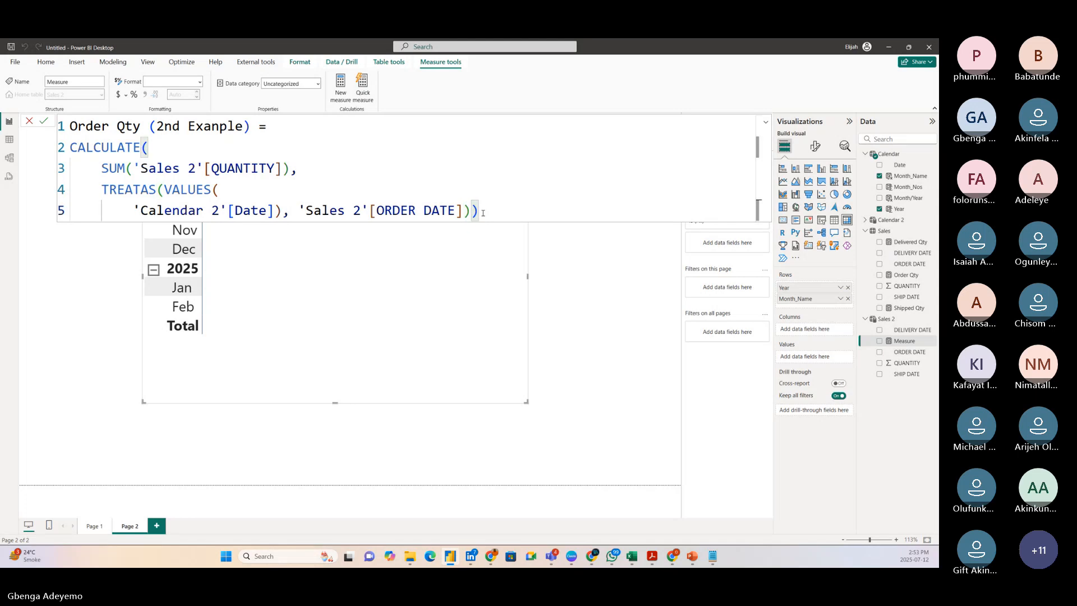
{"action": "type", "text": ")"}
{"action": "key", "text": "Return"}
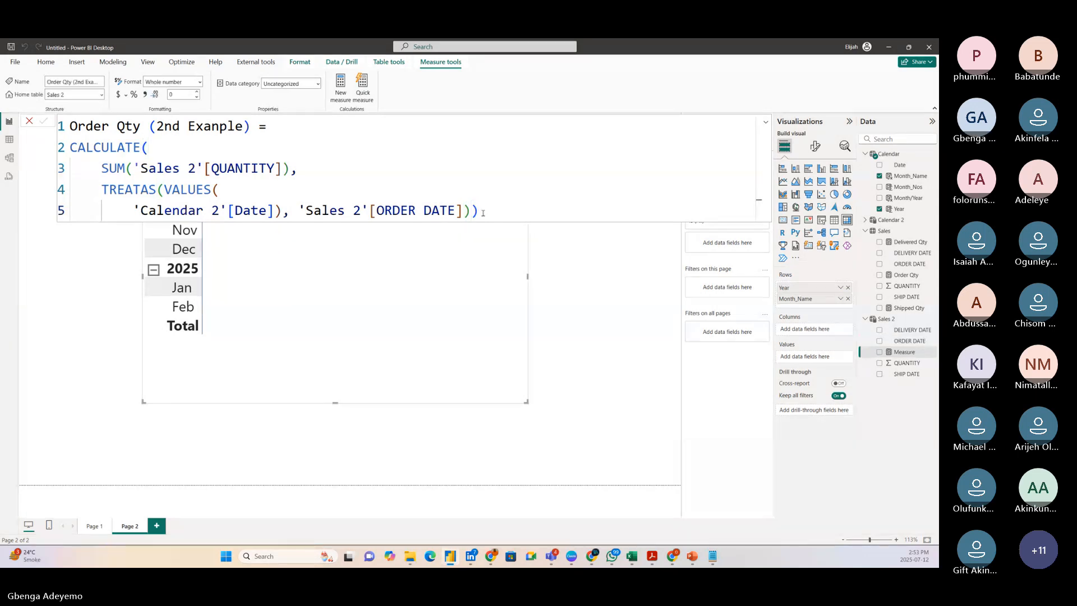
Review the measure's formula part by part: CALCULATE, SUM, TREATAS, VALUES, and the Calendar 2 date and Sales 2 order date columns.
{"action": "left_click", "coordinate": [118, 147]}
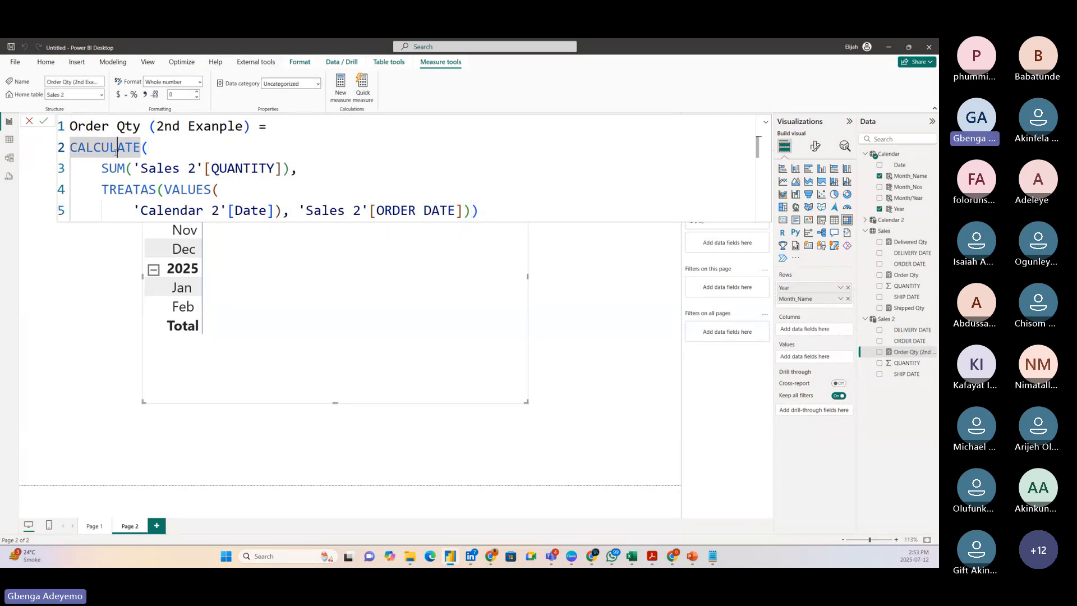
{"action": "left_click", "coordinate": [126, 168]}
{"action": "left_click", "coordinate": [327, 172]}
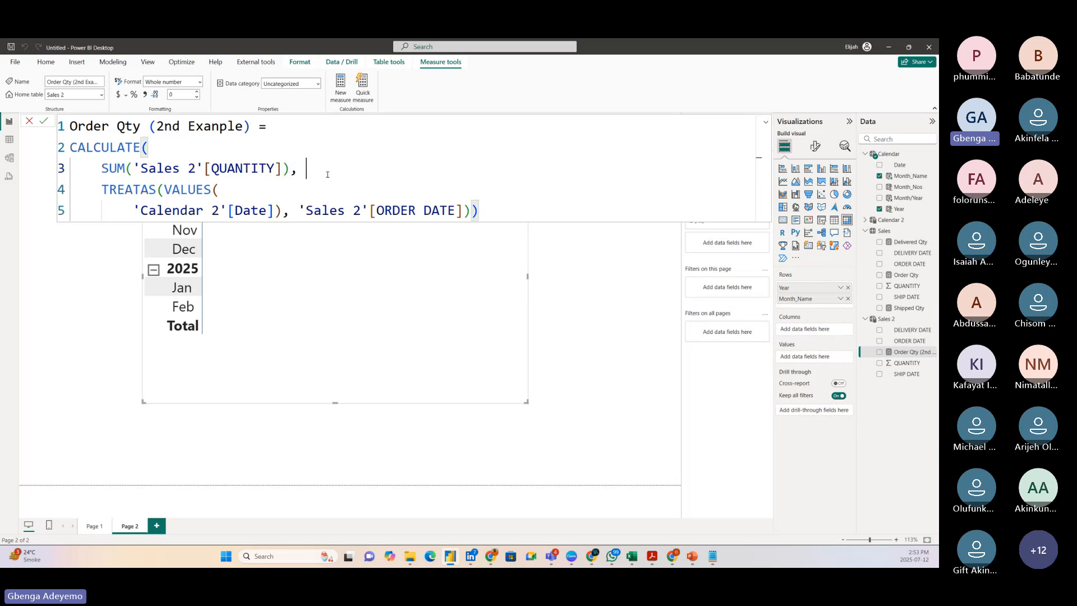
{"action": "left_click", "coordinate": [103, 189]}
{"action": "left_click_drag", "start_coordinate": [102, 189], "coordinate": [125, 191]}
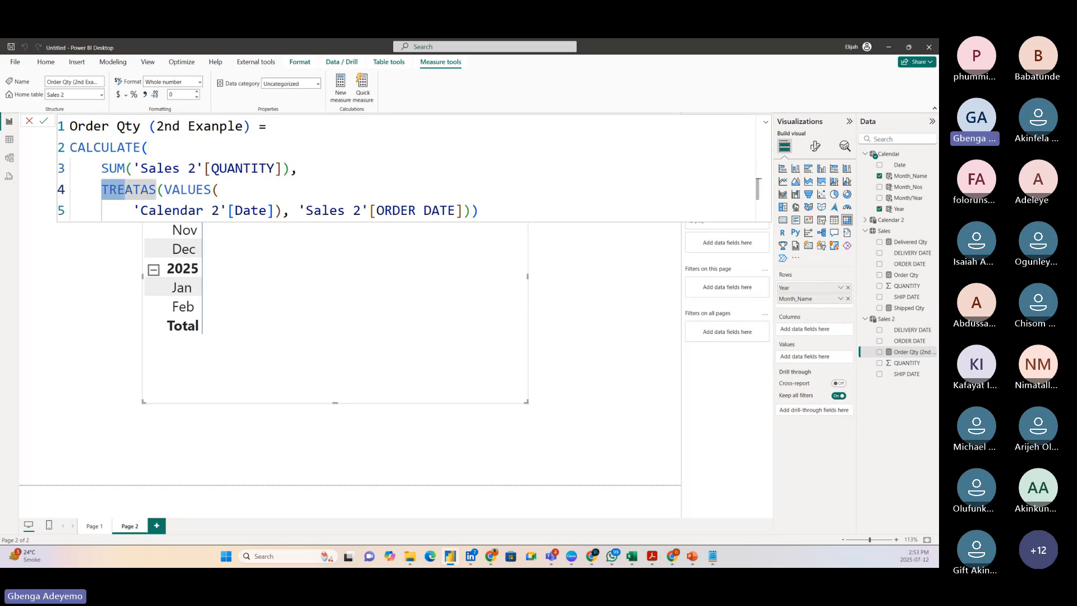
{"action": "left_click", "coordinate": [102, 190]}
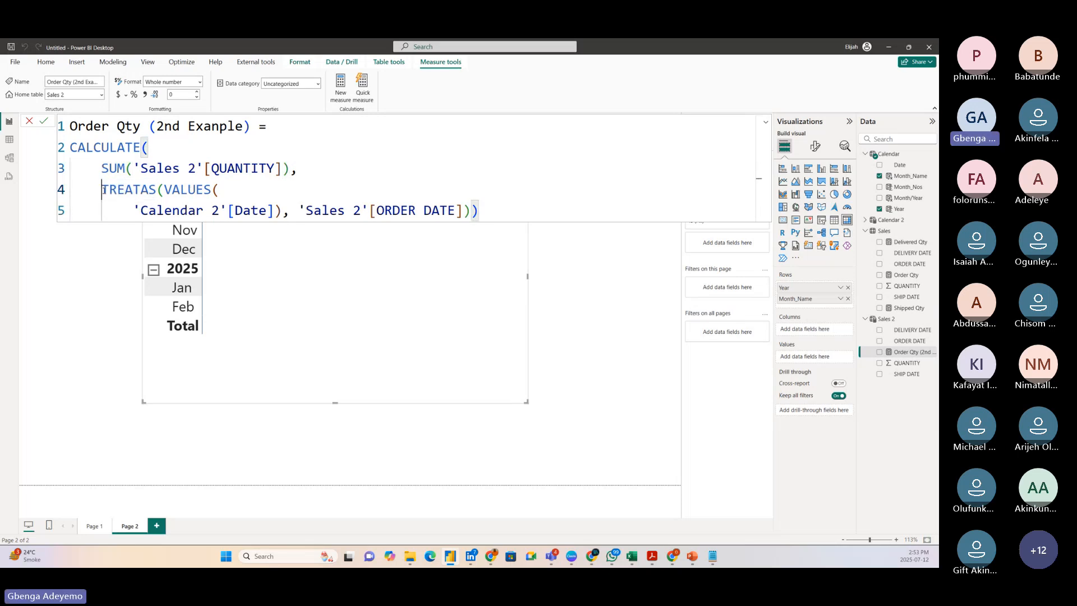
{"action": "double_click", "coordinate": [103, 190]}
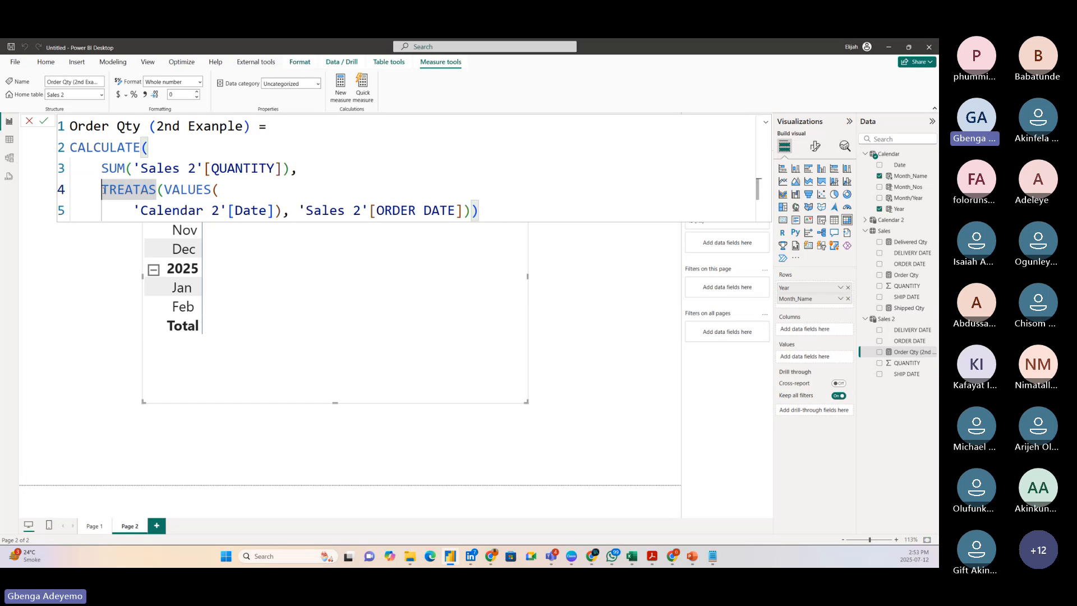
{"action": "left_click", "coordinate": [155, 191]}
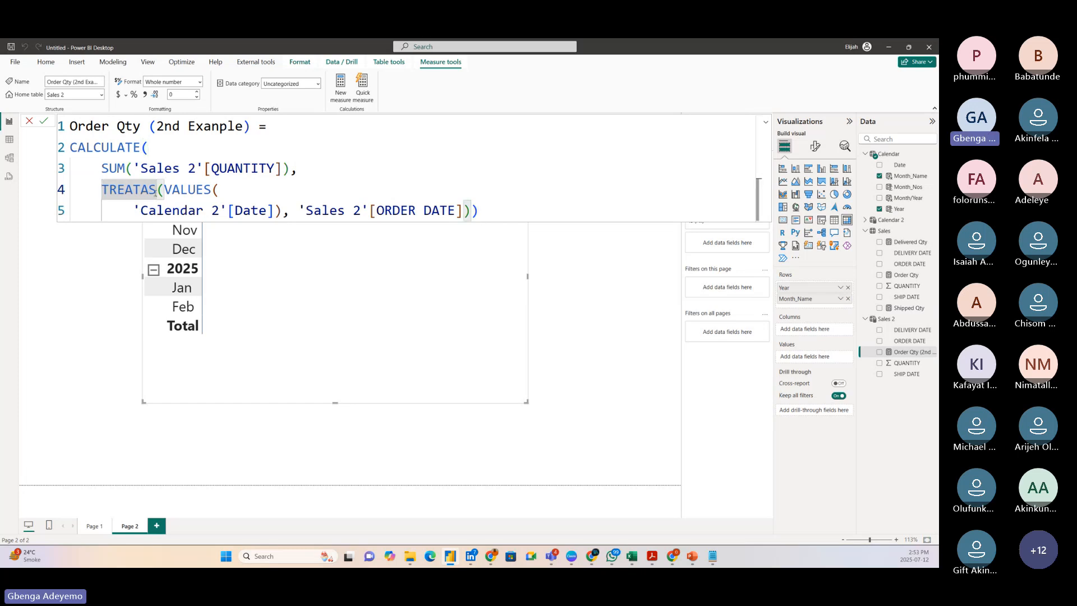
{"action": "left_click", "coordinate": [101, 190]}
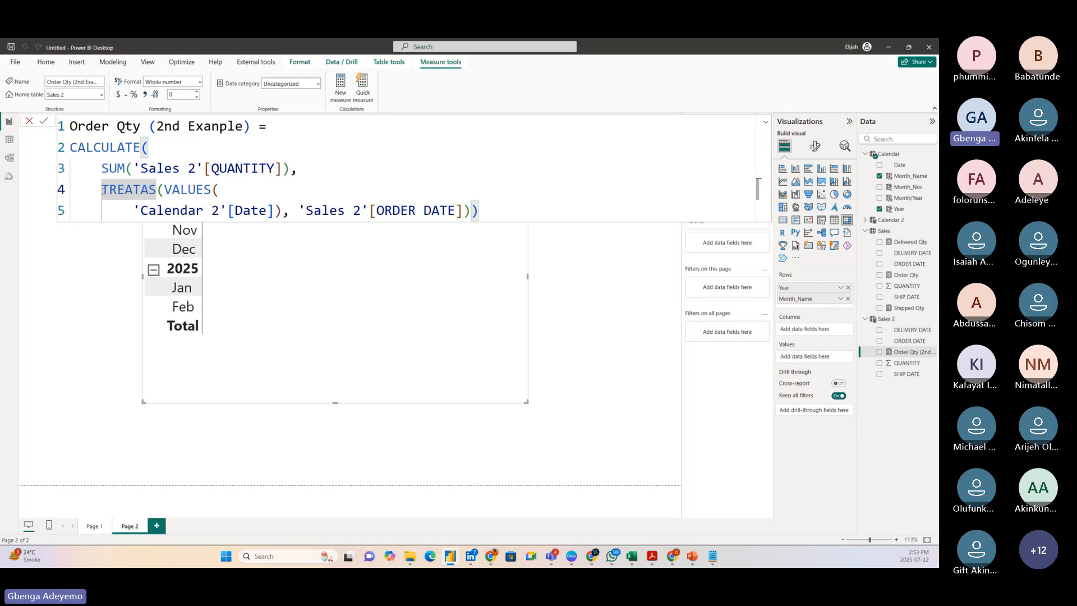
{"action": "left_click", "coordinate": [180, 189]}
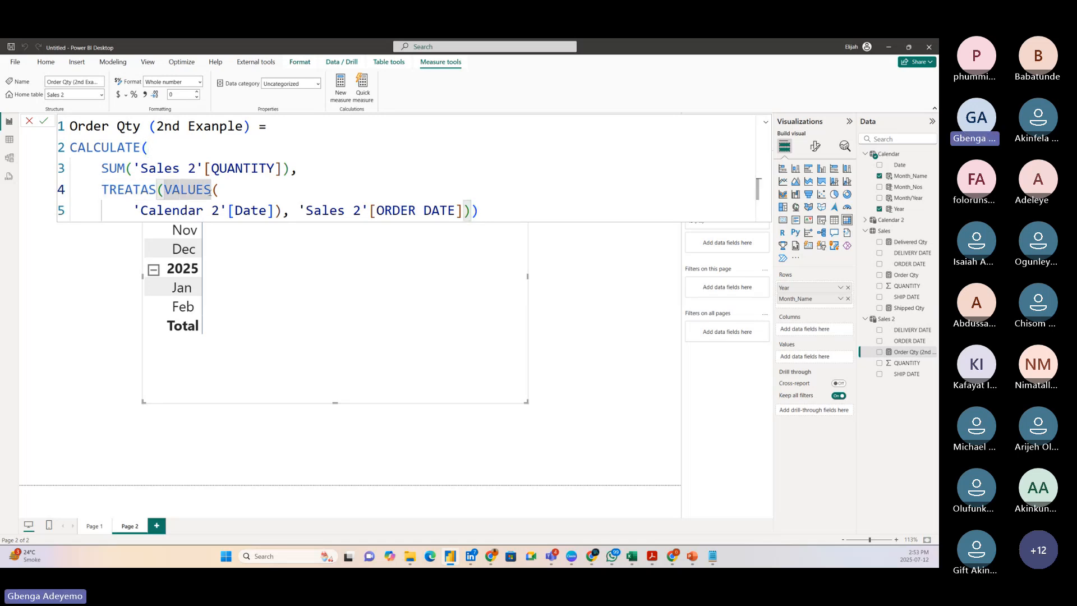
{"action": "left_click", "coordinate": [226, 190]}
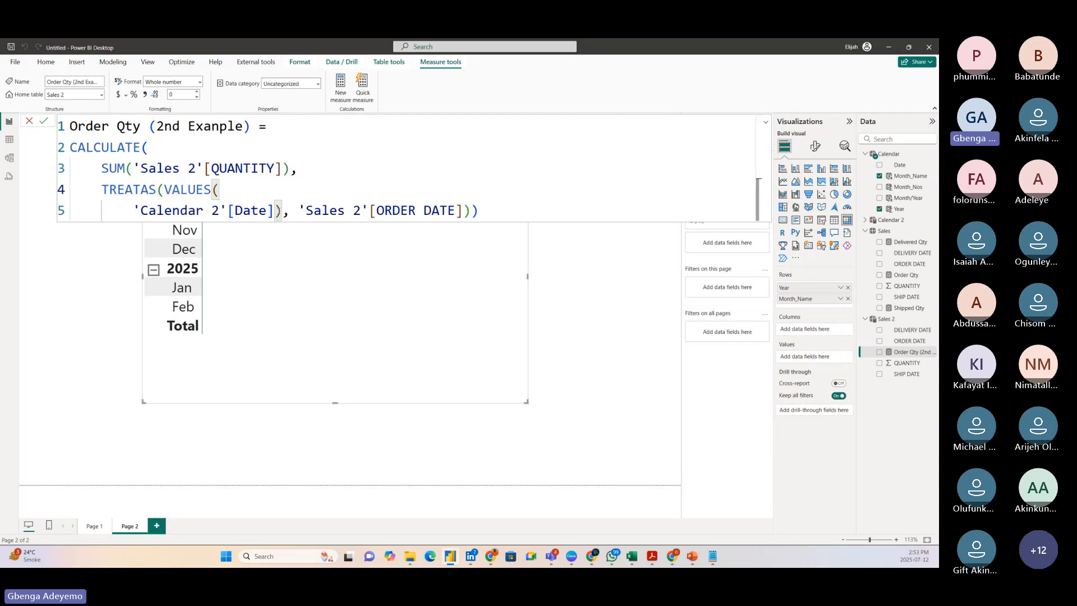
{"action": "left_click", "coordinate": [354, 211]}
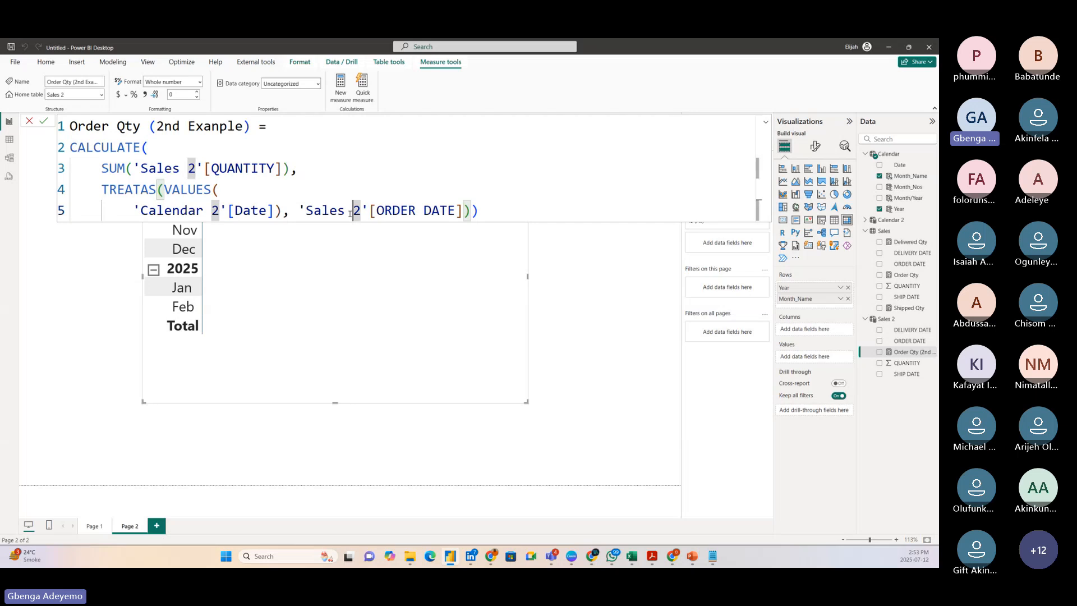
{"action": "left_click", "coordinate": [416, 211]}
{"action": "left_click", "coordinate": [243, 212]}
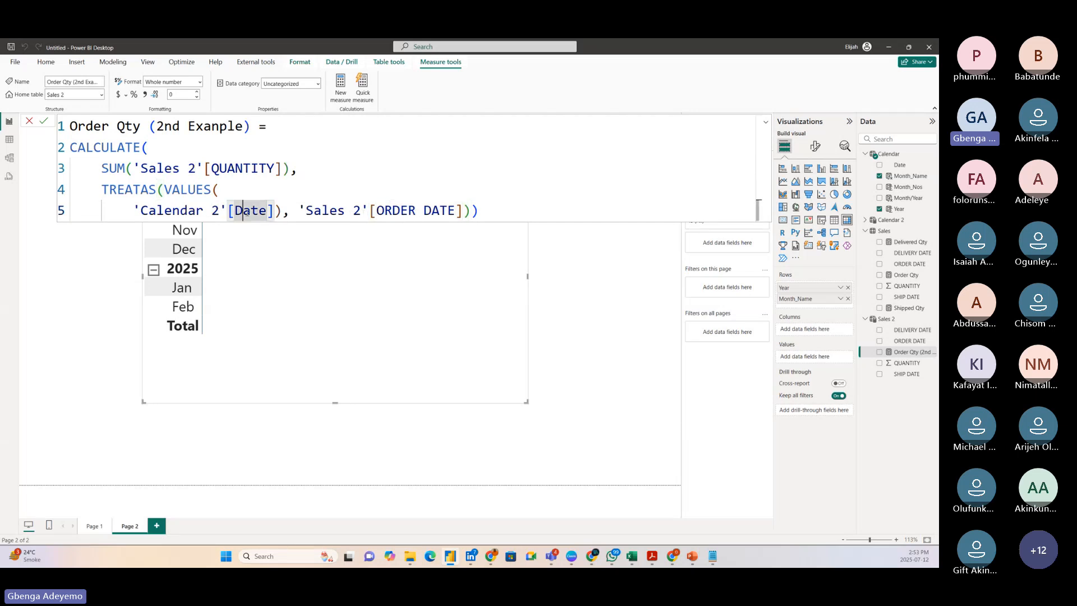
{"action": "left_click", "coordinate": [287, 196]}
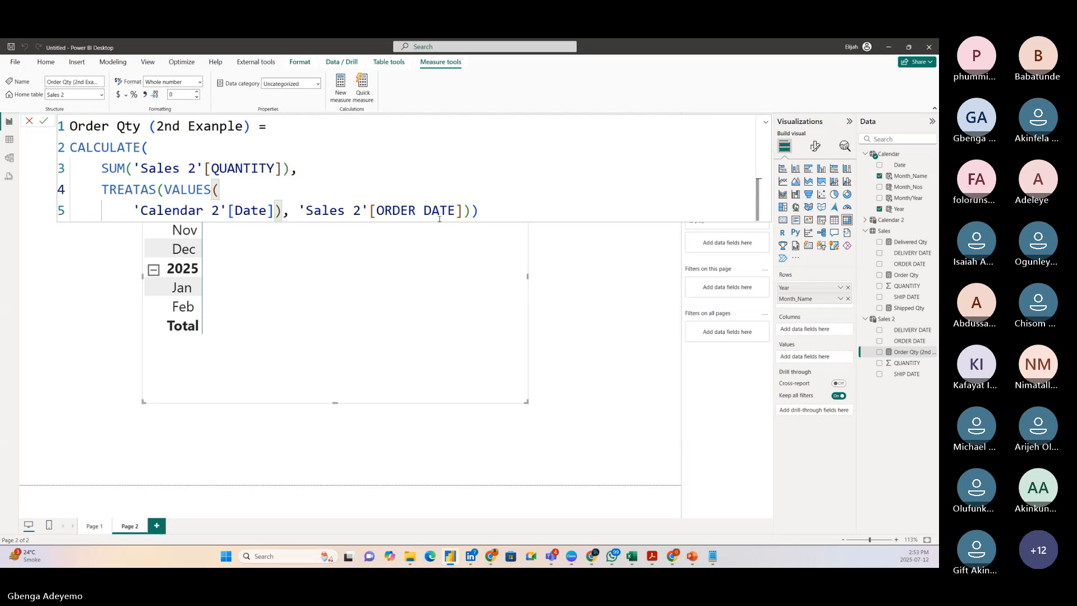
Commit the reviewed formula, add Order Qty (2nd Exanple) to the Page 2 matrix values, and close the formula editor.
{"action": "left_click", "coordinate": [44, 122]}
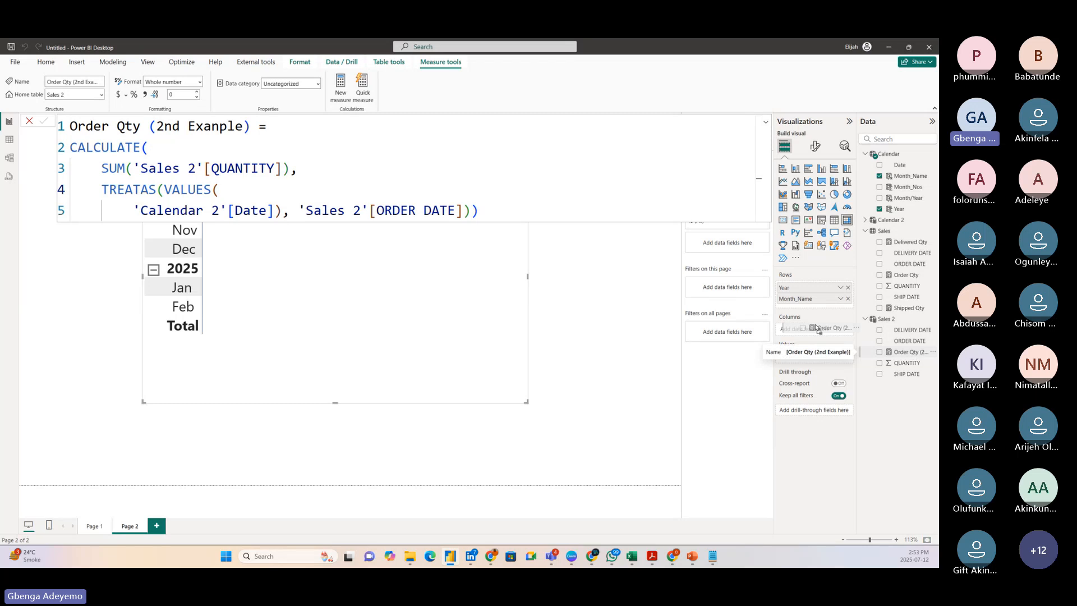
{"action": "left_click_drag", "start_coordinate": [913, 355], "coordinate": [348, 292]}
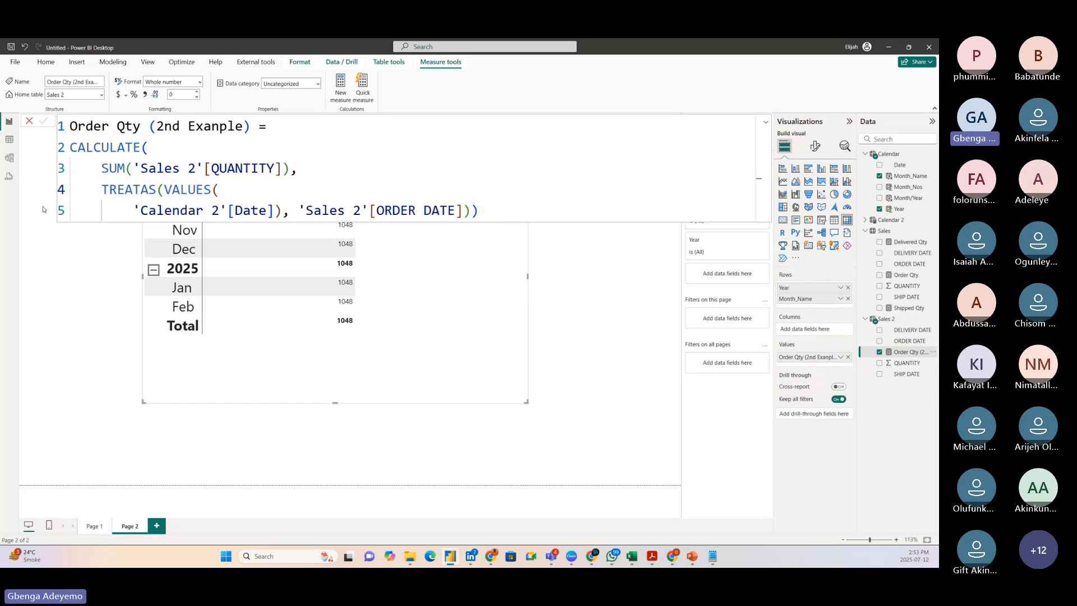
{"action": "left_click", "coordinate": [31, 122]}
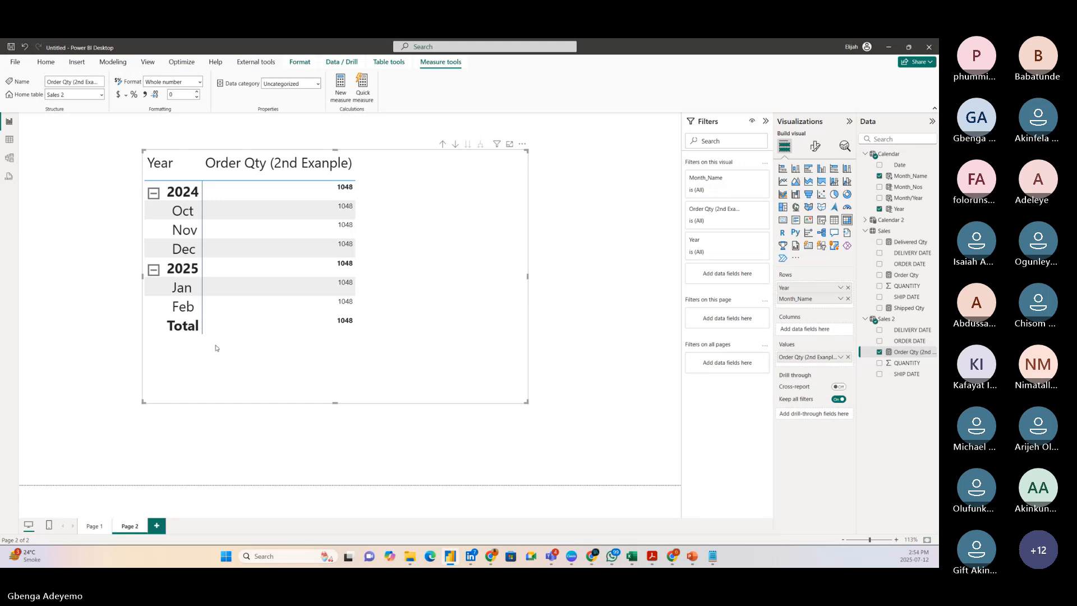
Check in the data model how the Calendar 2 and Sales 2 tables are related, and return to the report page.
{"action": "left_click", "coordinate": [9, 160]}
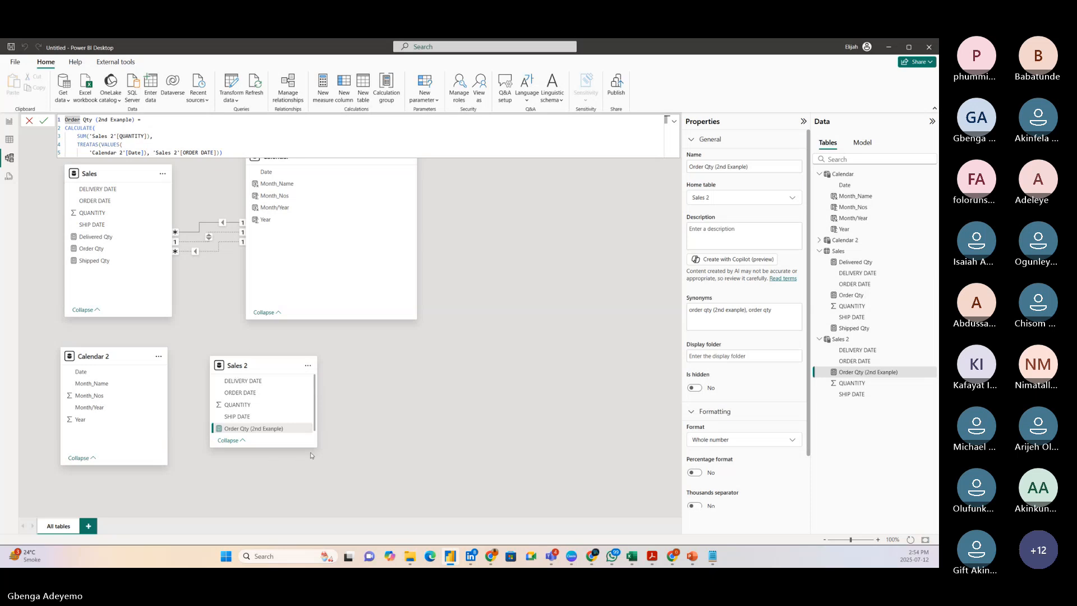
{"action": "left_click", "coordinate": [9, 121]}
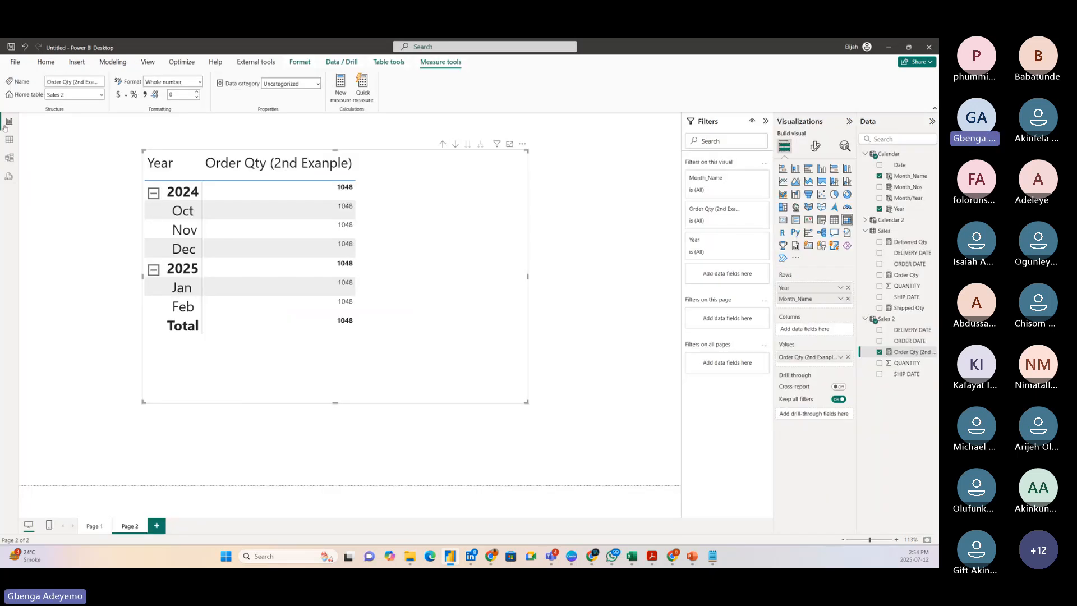
Replace the matrix's Calendar rows with Month/Year from Calendar 2, close the Calendar formula, and narrow and reposition the matrix.
{"action": "left_click_drag", "start_coordinate": [445, 368], "coordinate": [425, 372]}
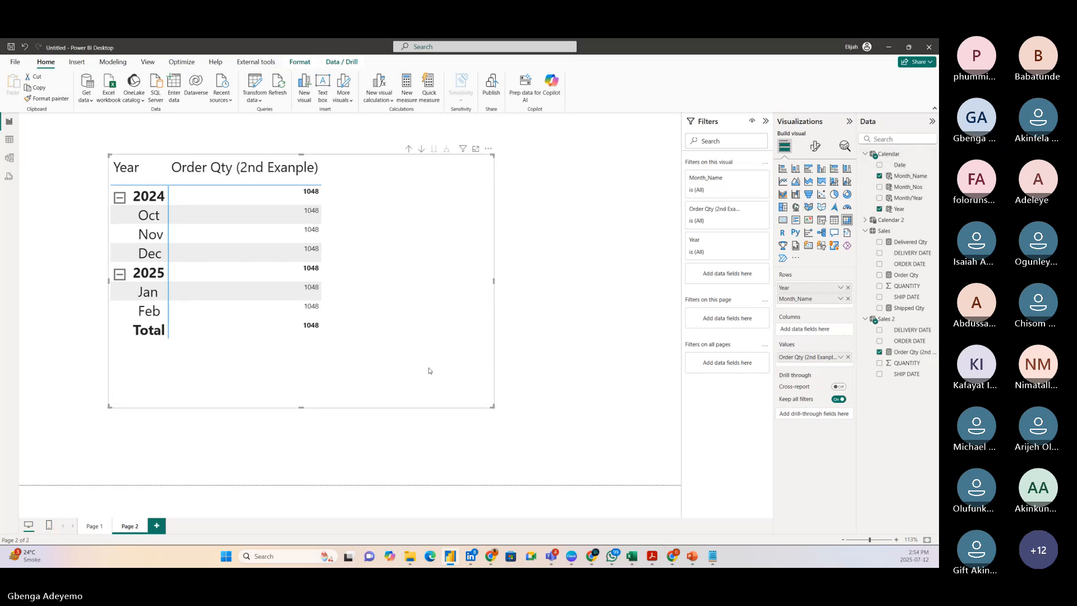
{"action": "left_click", "coordinate": [865, 153]}
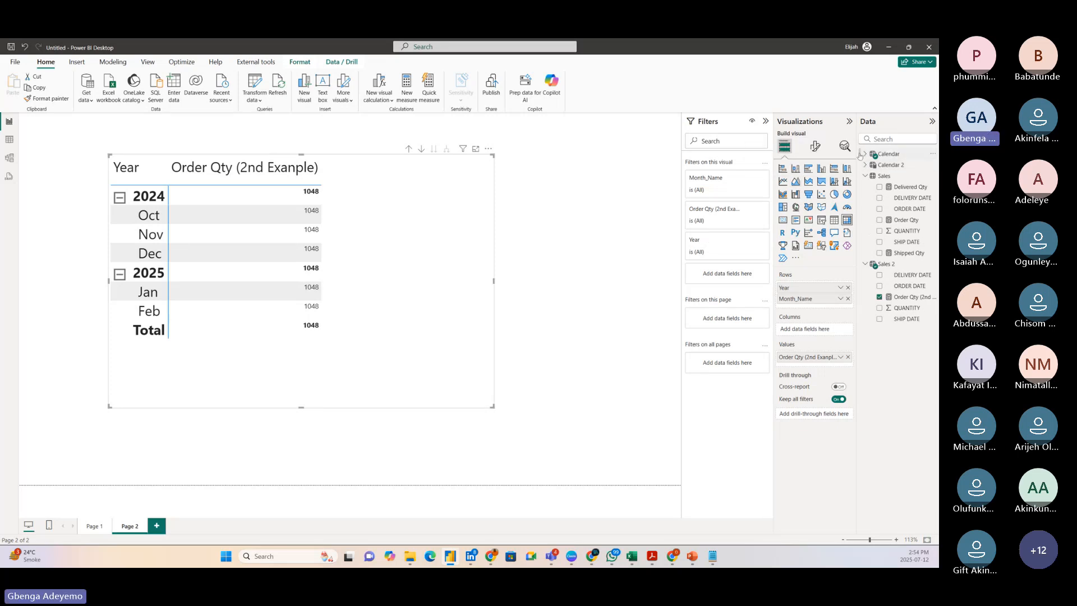
{"action": "left_click", "coordinate": [862, 155]}
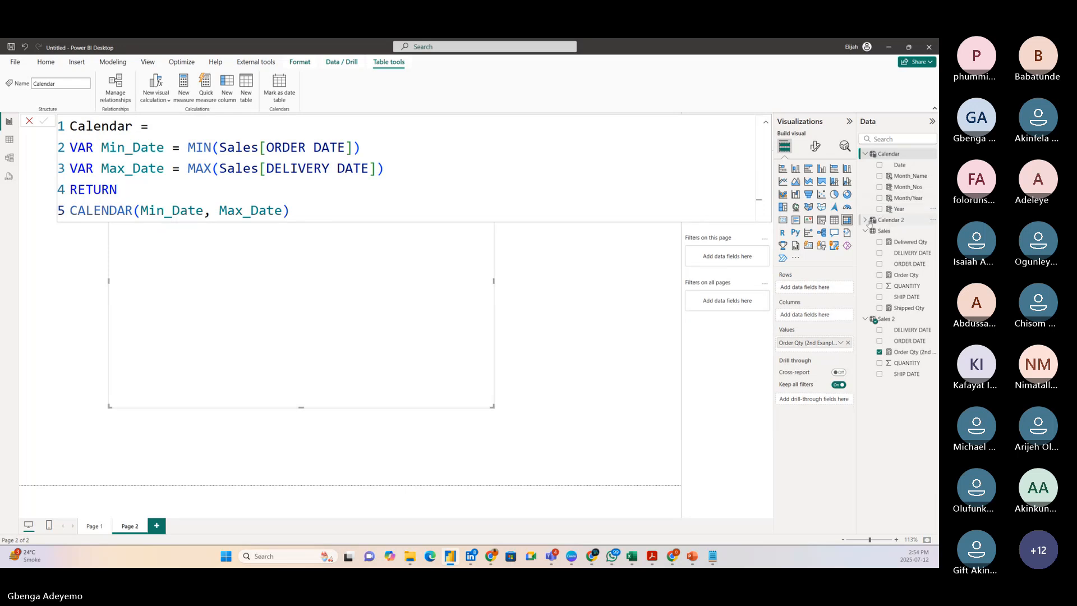
{"action": "left_click", "coordinate": [865, 220]}
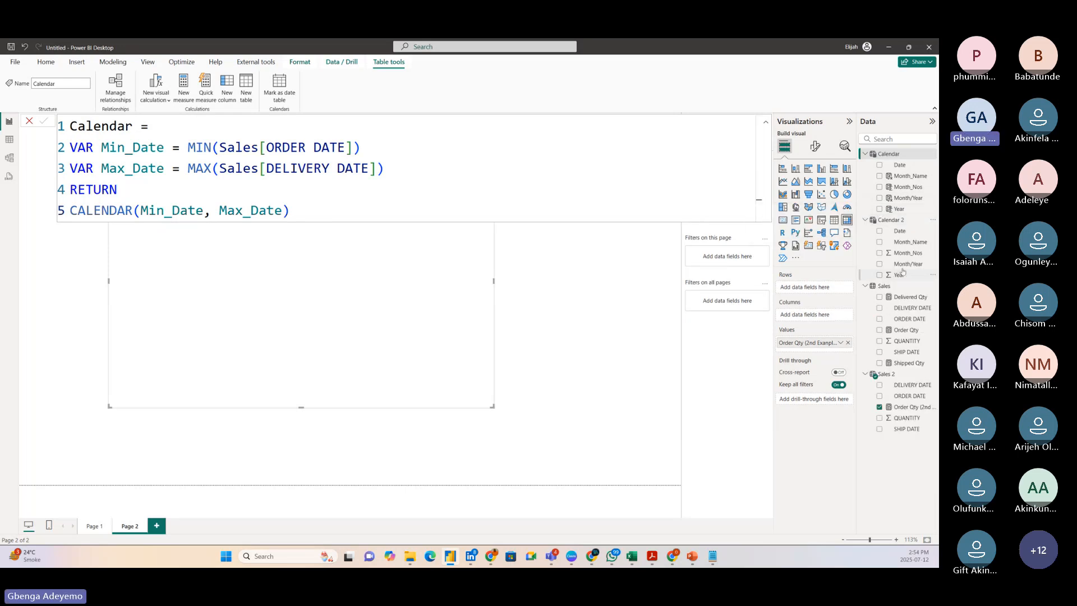
{"action": "left_click_drag", "start_coordinate": [909, 264], "coordinate": [815, 288]}
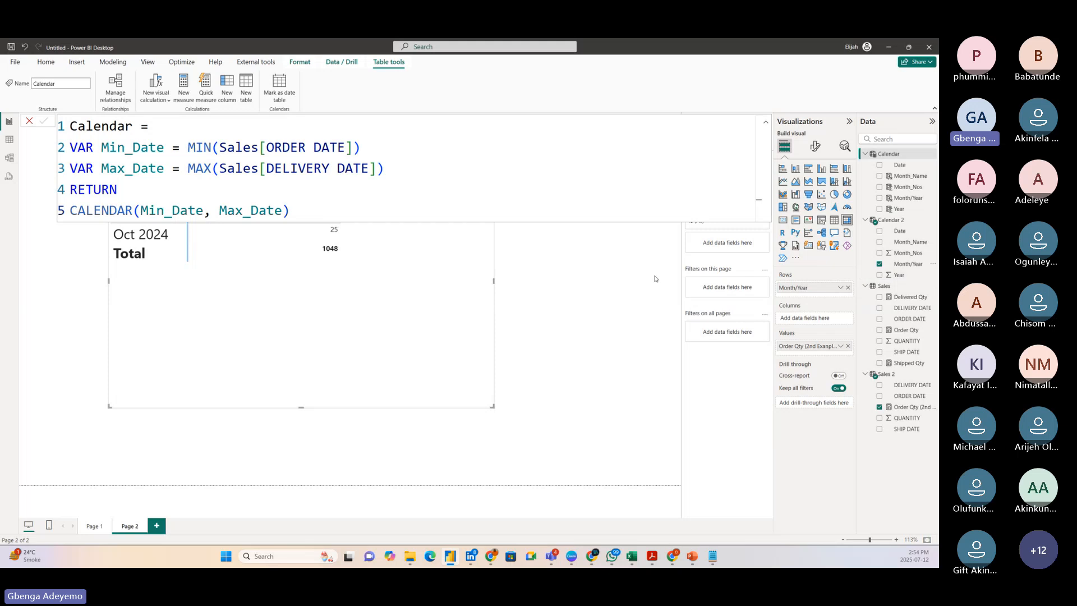
{"action": "left_click", "coordinate": [30, 122]}
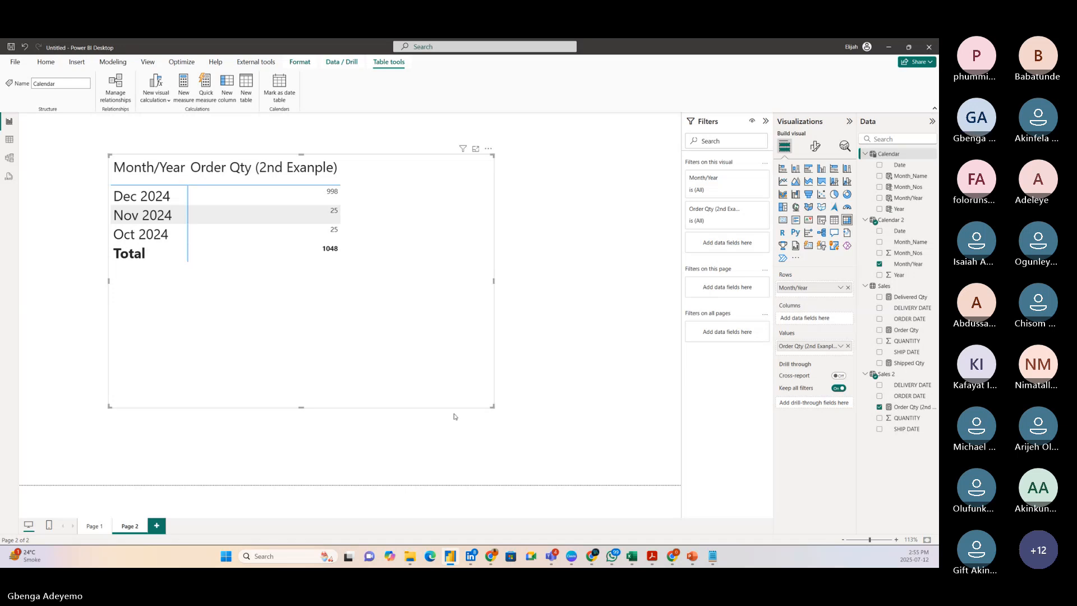
{"action": "left_click_drag", "start_coordinate": [493, 407], "coordinate": [446, 409]}
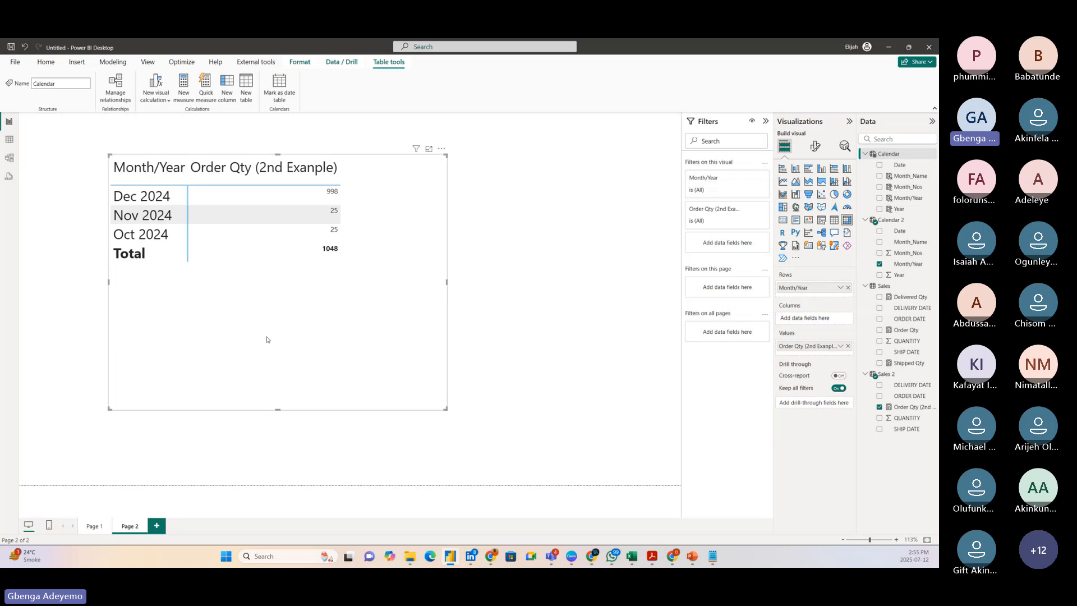
{"action": "left_click_drag", "start_coordinate": [267, 336], "coordinate": [325, 356]}
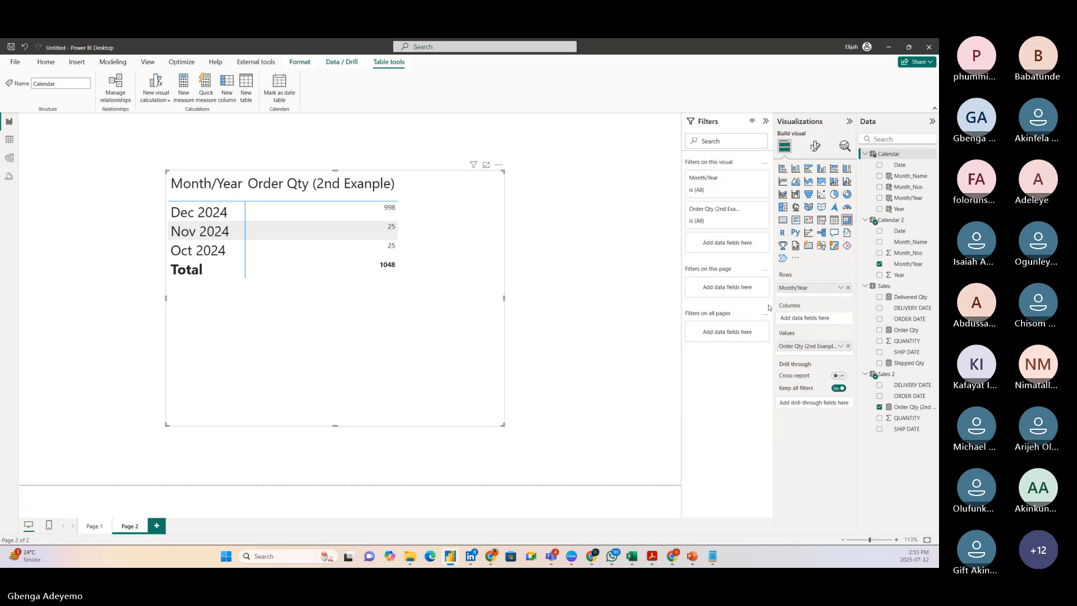
Replace the Month/Year rows with Year and Month_Name from Calendar 2, expand 2024, and shift the matrix slightly.
{"action": "left_click", "coordinate": [847, 288]}
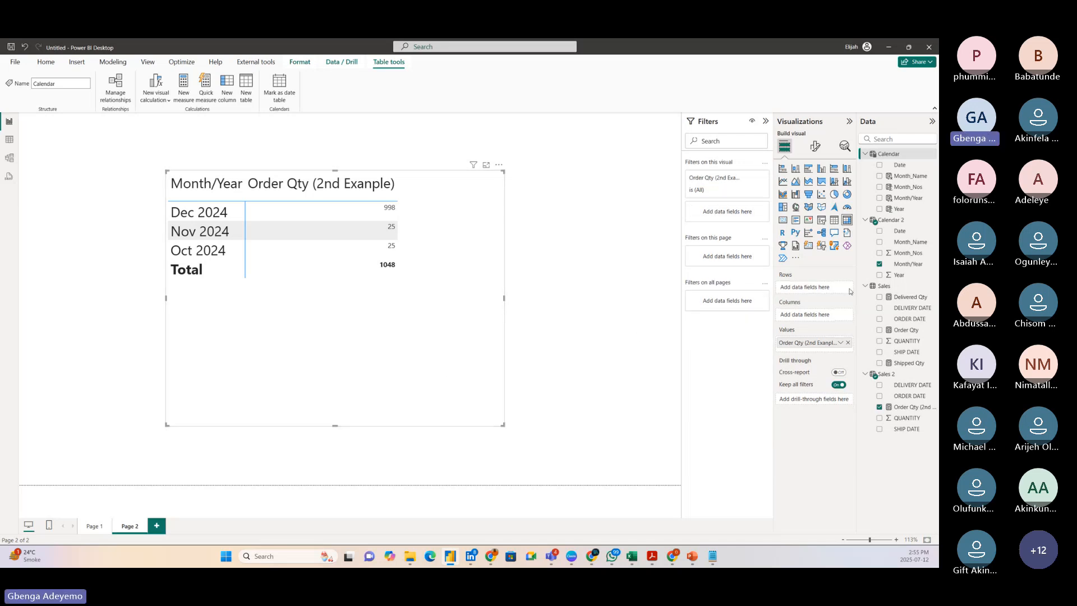
{"action": "left_click", "coordinate": [900, 275]}
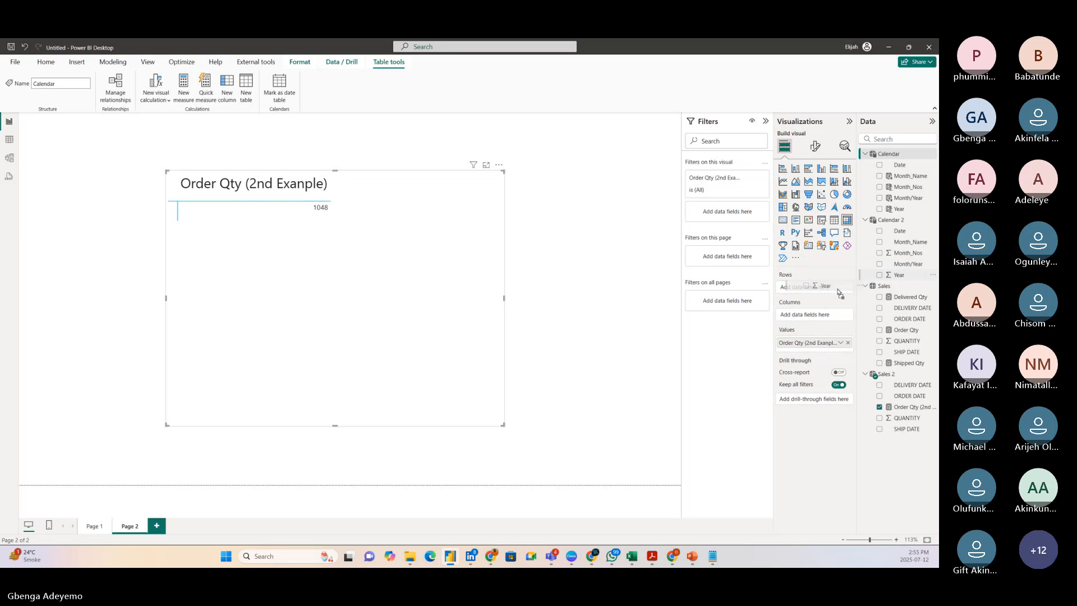
{"action": "left_click_drag", "start_coordinate": [910, 245], "coordinate": [831, 293]}
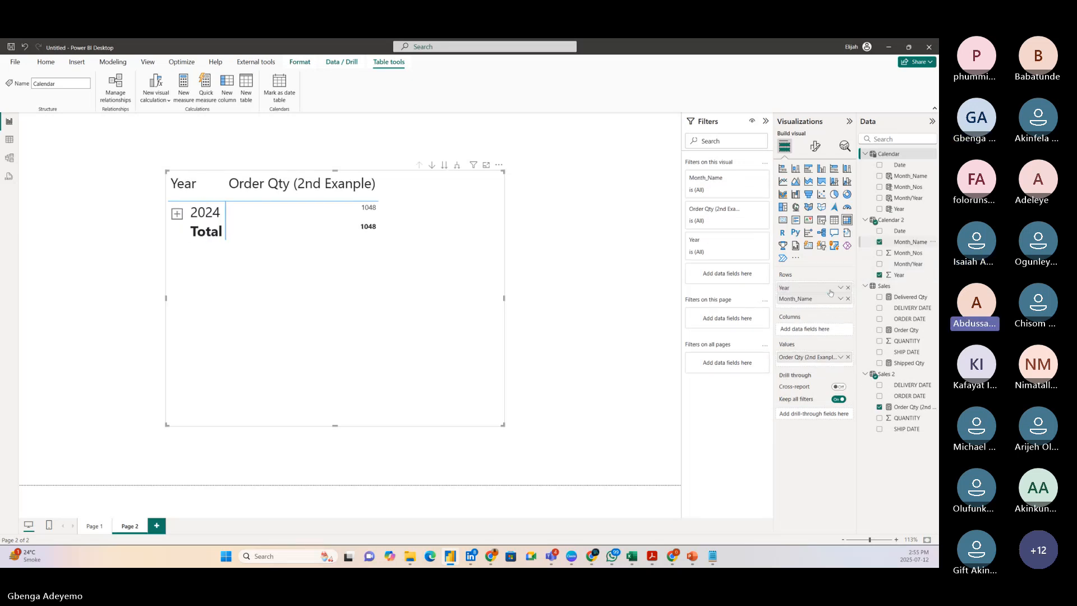
{"action": "left_click", "coordinate": [178, 214]}
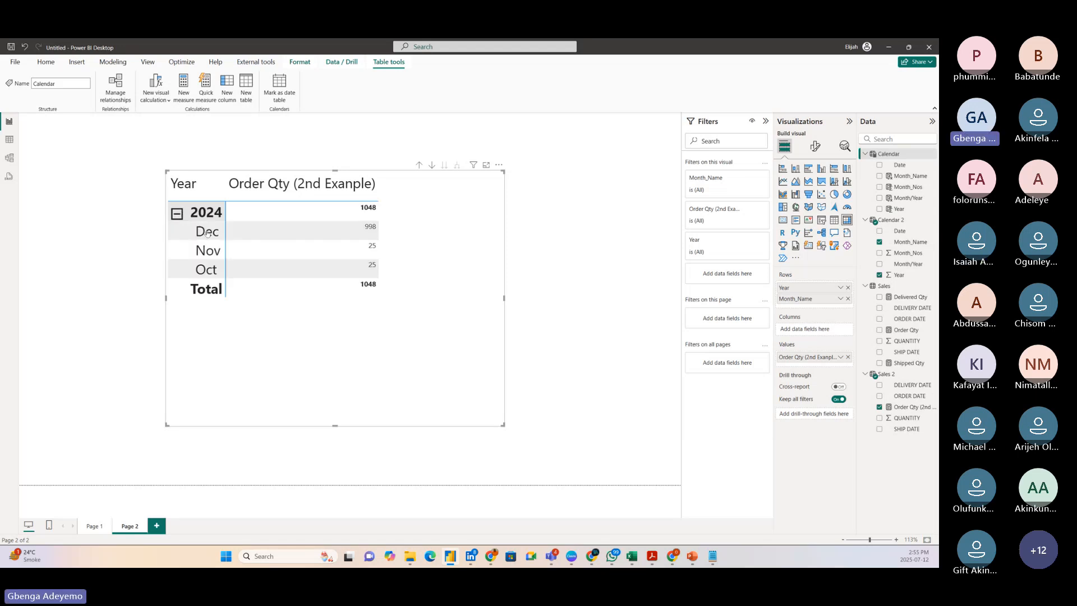
{"action": "mouse_move", "coordinate": [356, 370]}
{"action": "left_mouse_down"}
{"action": "mouse_move", "coordinate": [323, 370]}
{"action": "mouse_move", "coordinate": [343, 370]}
{"action": "left_mouse_up"}
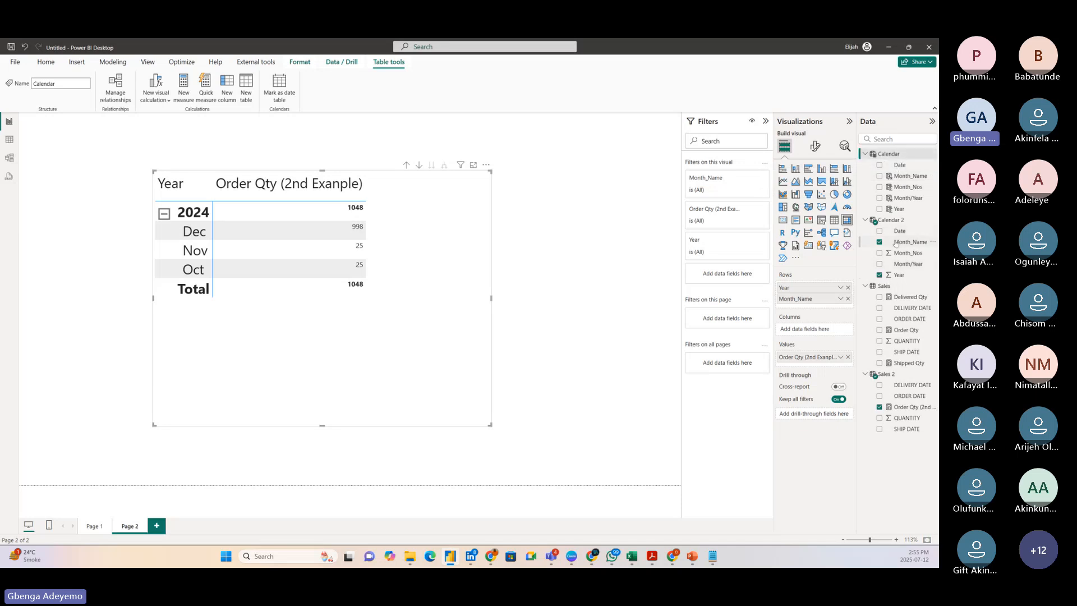
{"action": "left_click_drag", "start_coordinate": [324, 372], "coordinate": [315, 372]}
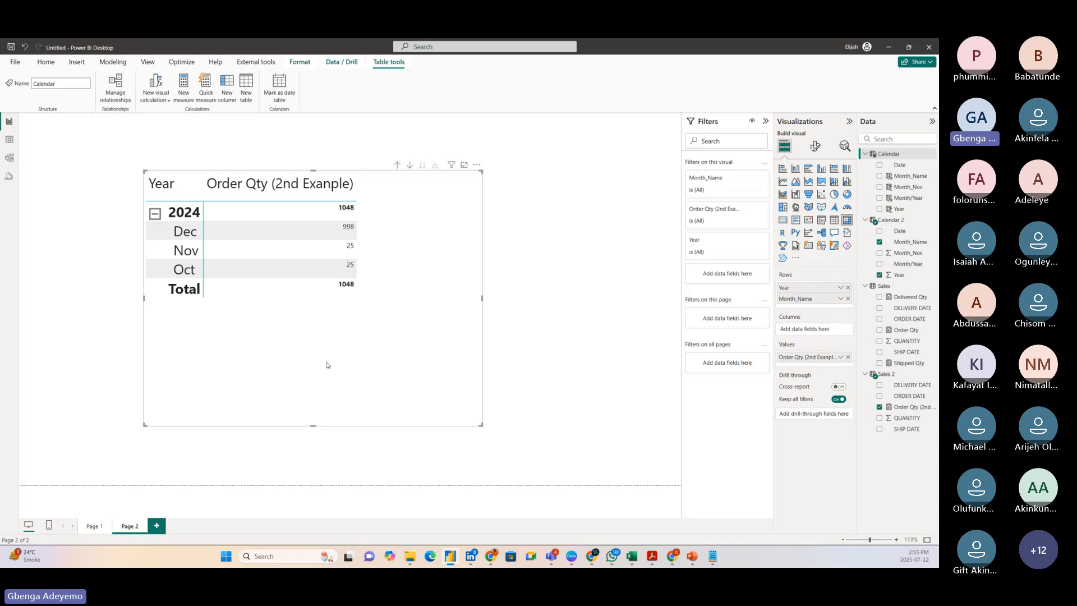
{"action": "left_click_drag", "start_coordinate": [328, 365], "coordinate": [327, 365]}
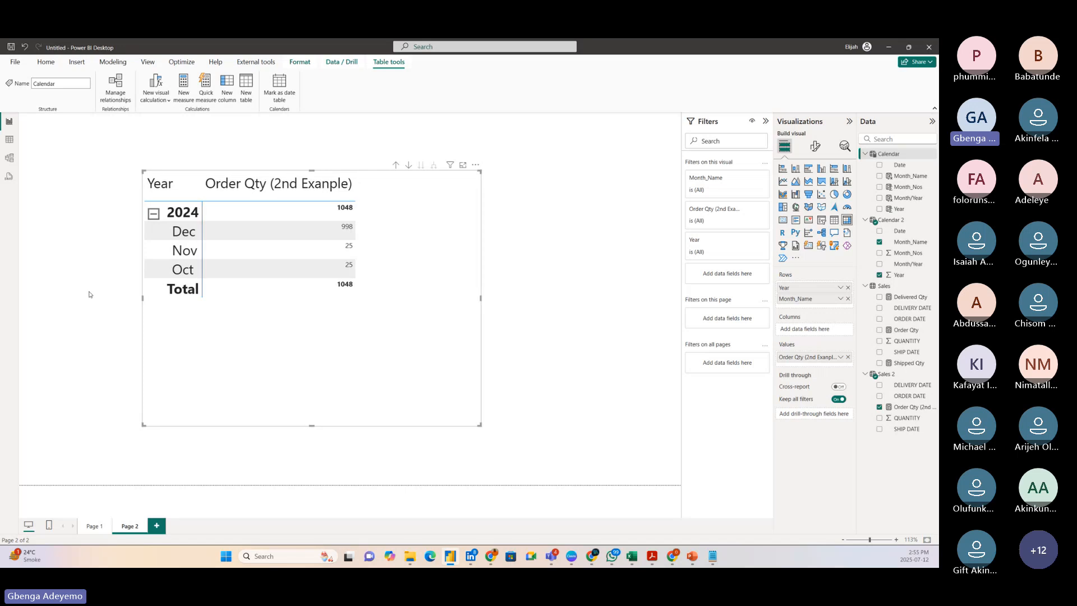
Sort the Month_Name column of the Calendar 2 table by Month_Nos.
{"action": "left_click", "coordinate": [9, 158]}
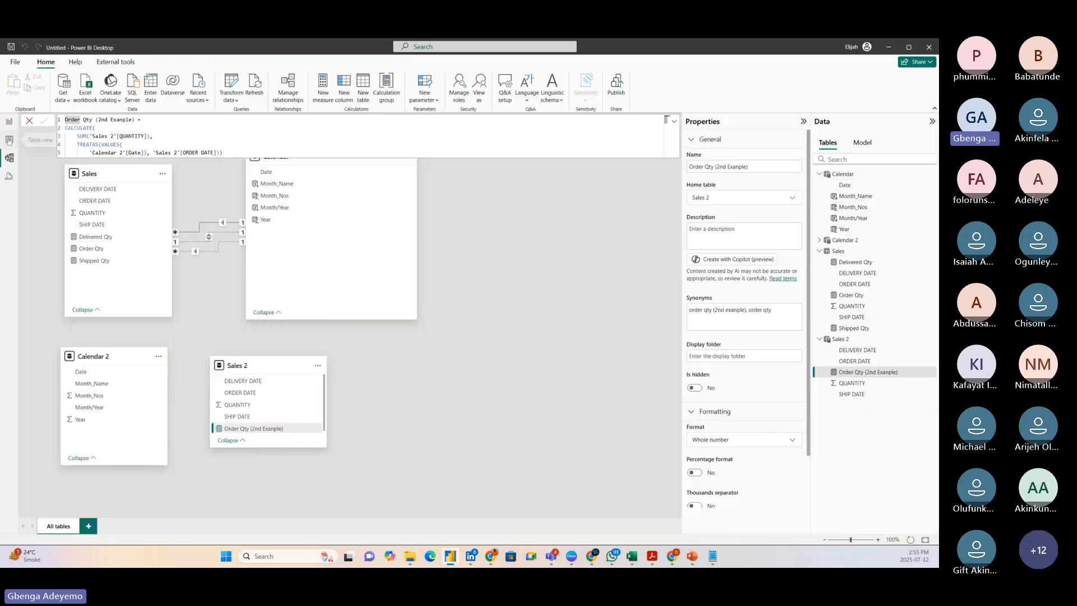
{"action": "left_click", "coordinate": [9, 139]}
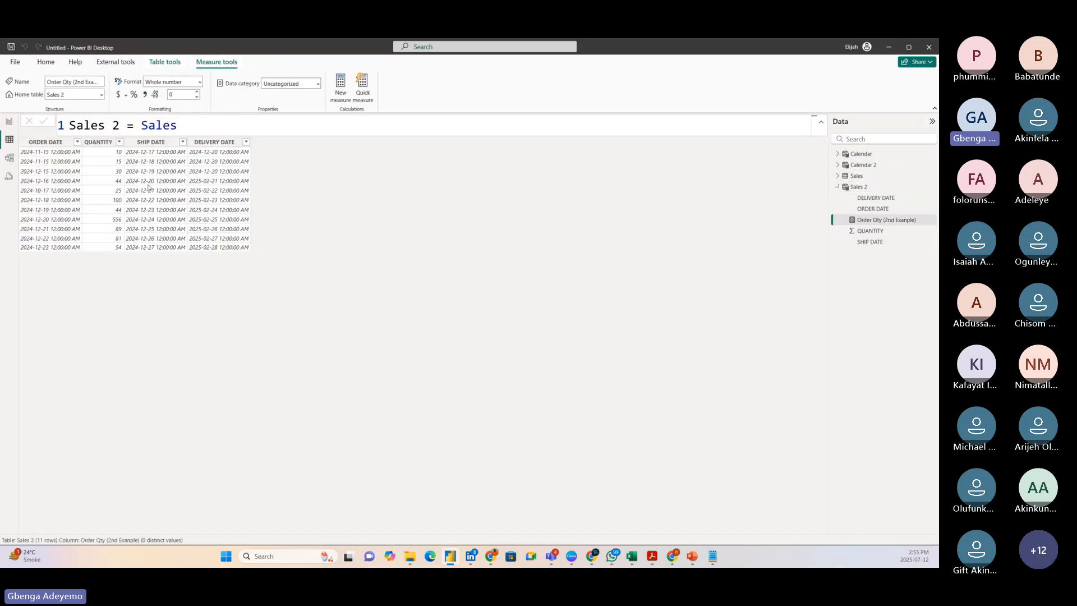
{"action": "left_click", "coordinate": [874, 165]}
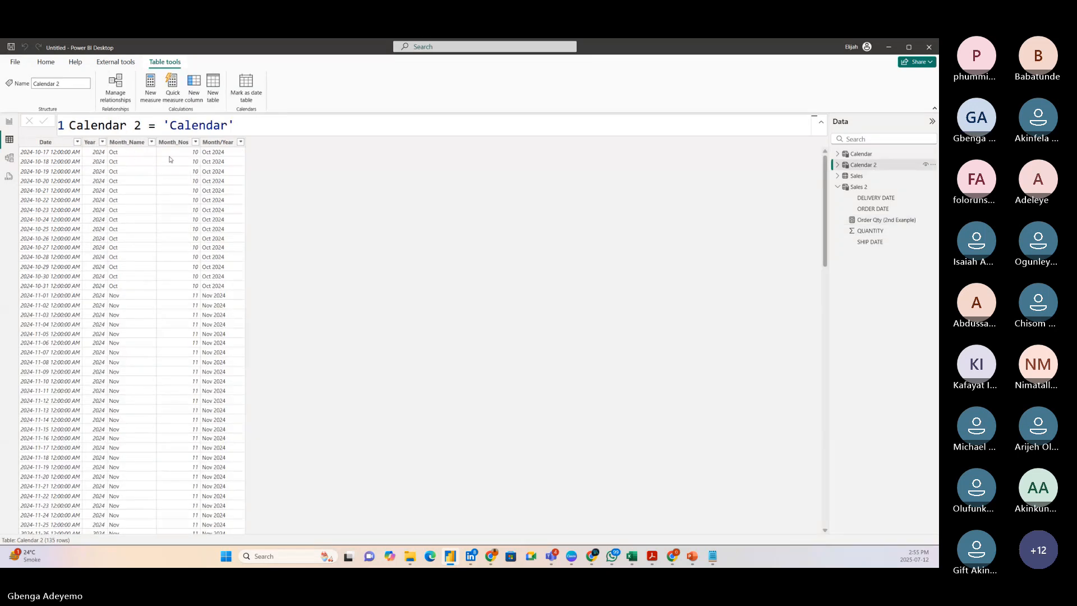
{"action": "left_click", "coordinate": [121, 143]}
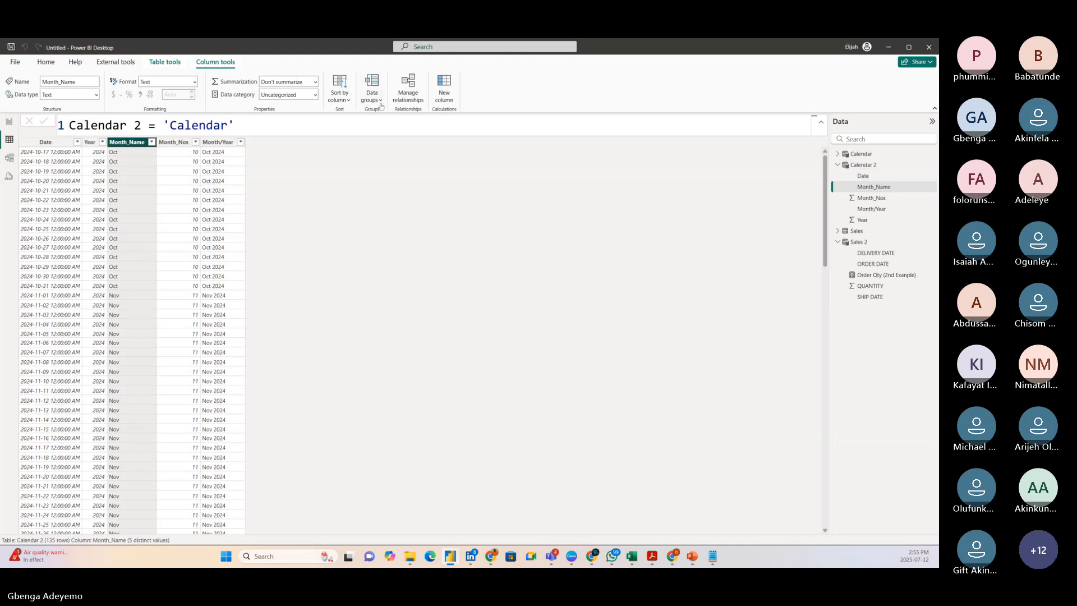
{"action": "left_click", "coordinate": [339, 88]}
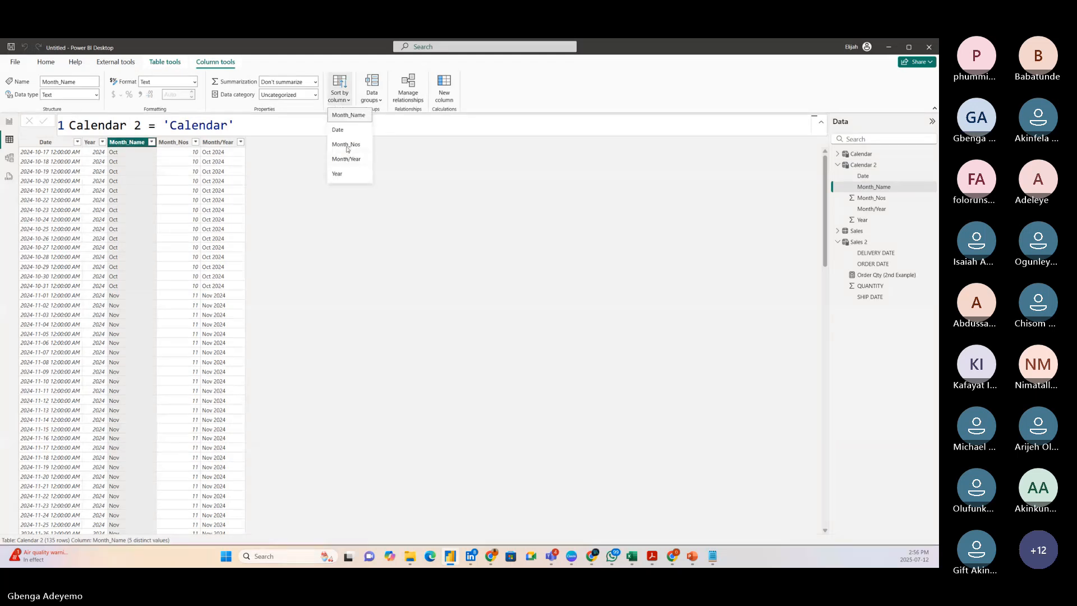
{"action": "left_click", "coordinate": [348, 146]}
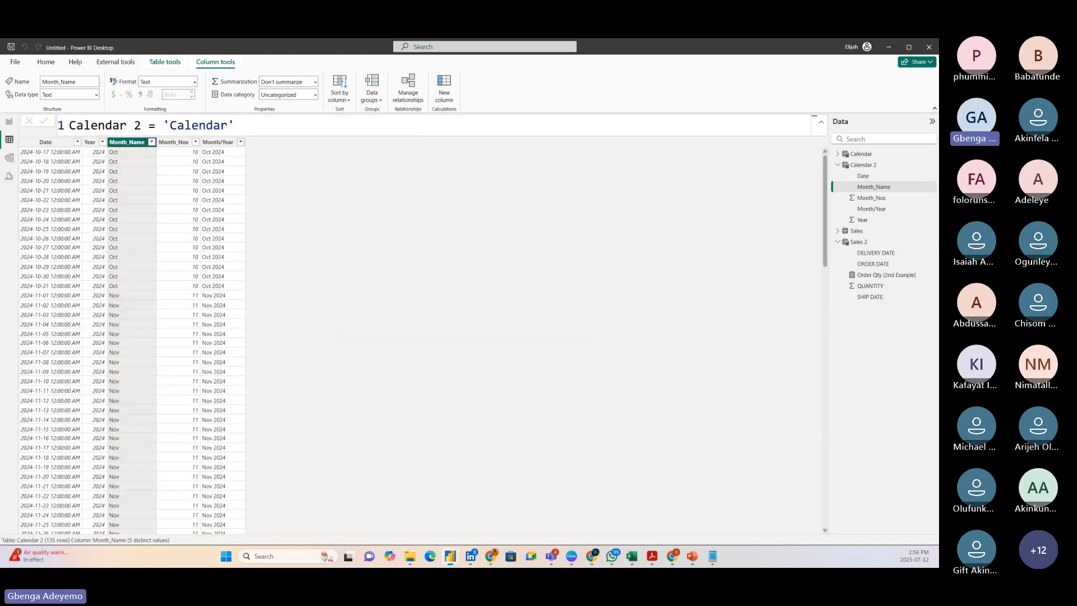
Return to the report page, move the matrix nearer the page's upper-left corner, and enlarge it.
{"action": "left_click", "coordinate": [9, 122]}
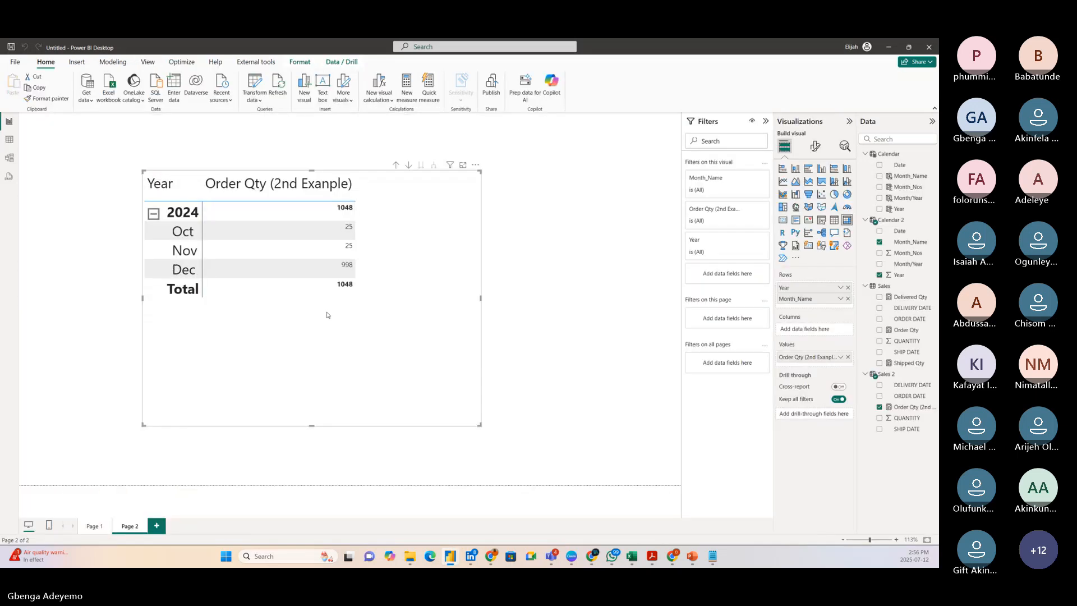
{"action": "left_click_drag", "start_coordinate": [288, 370], "coordinate": [235, 352]}
{"action": "left_click_drag", "start_coordinate": [429, 410], "coordinate": [449, 443]}
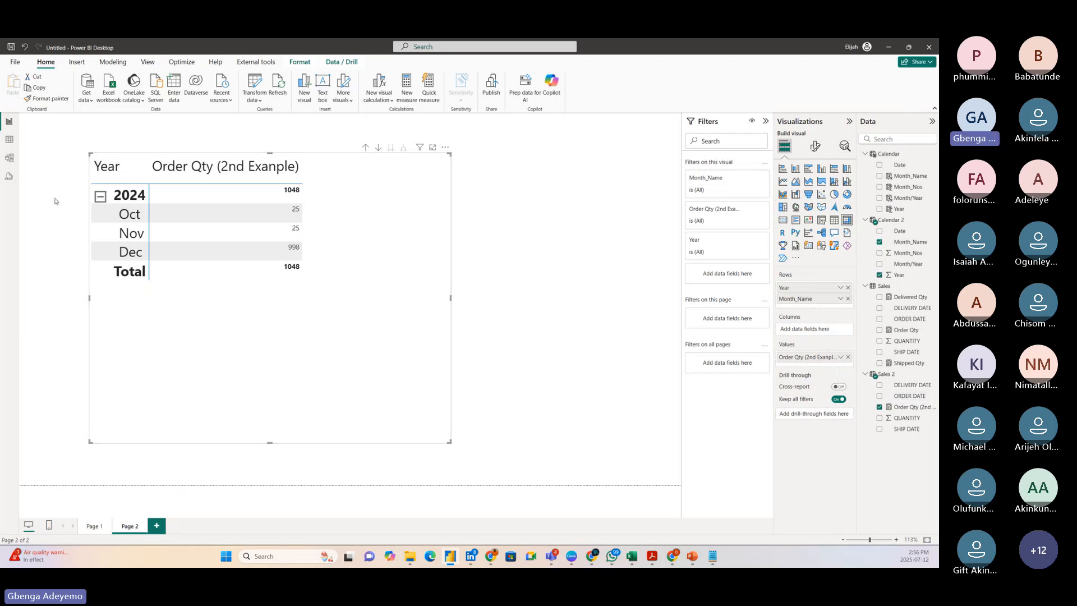
Examine the Order Qty (2nd Exanple) formula alongside Calendar 2 and Sales 2 in the data model, and return to the report.
{"action": "left_click", "coordinate": [9, 158]}
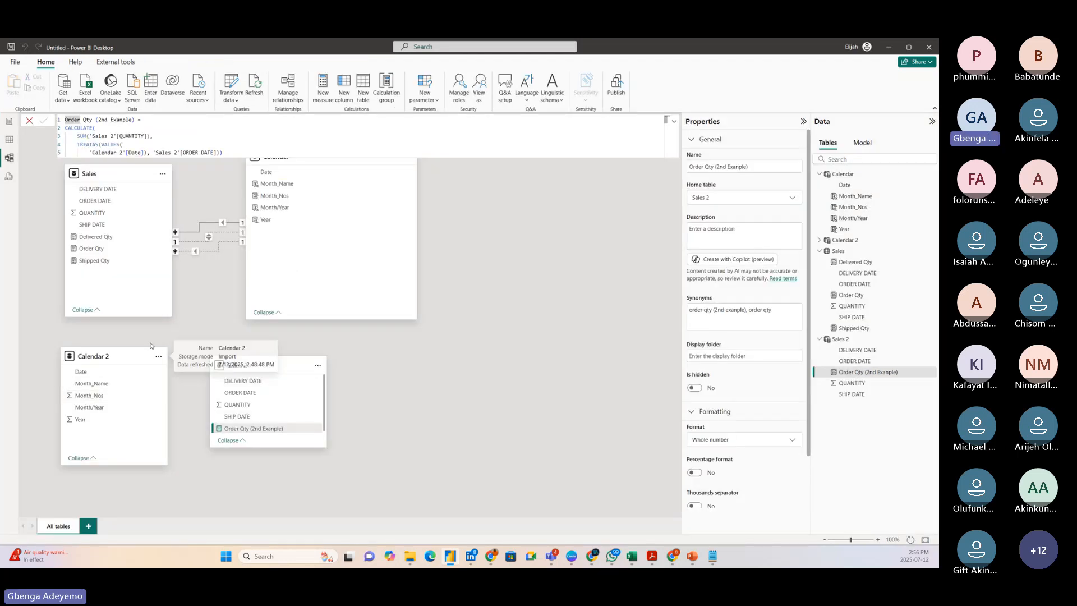
{"action": "left_click", "coordinate": [241, 150]}
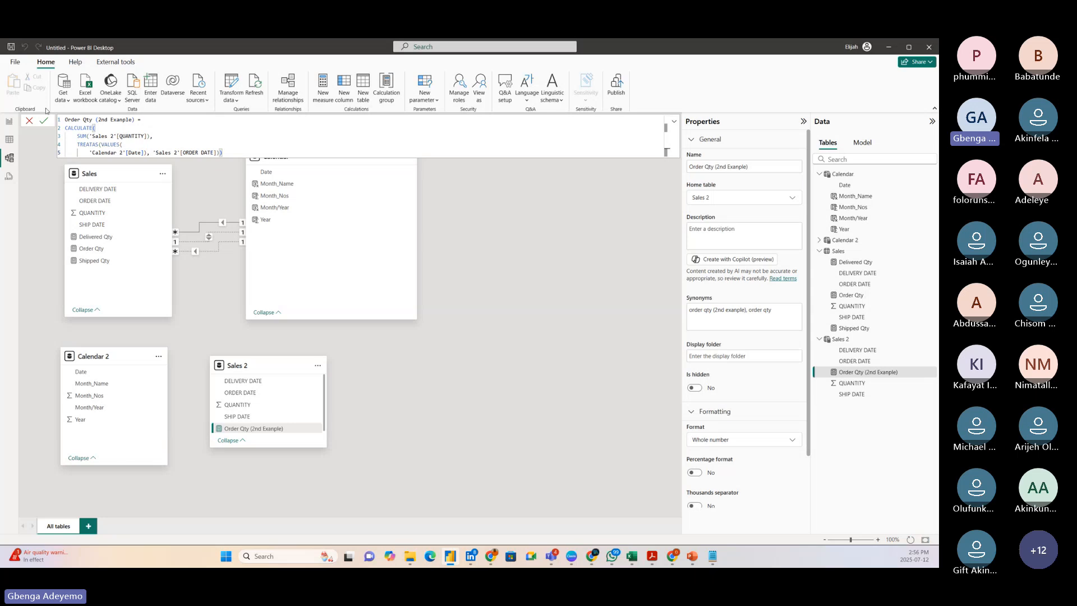
{"action": "left_click", "coordinate": [9, 121]}
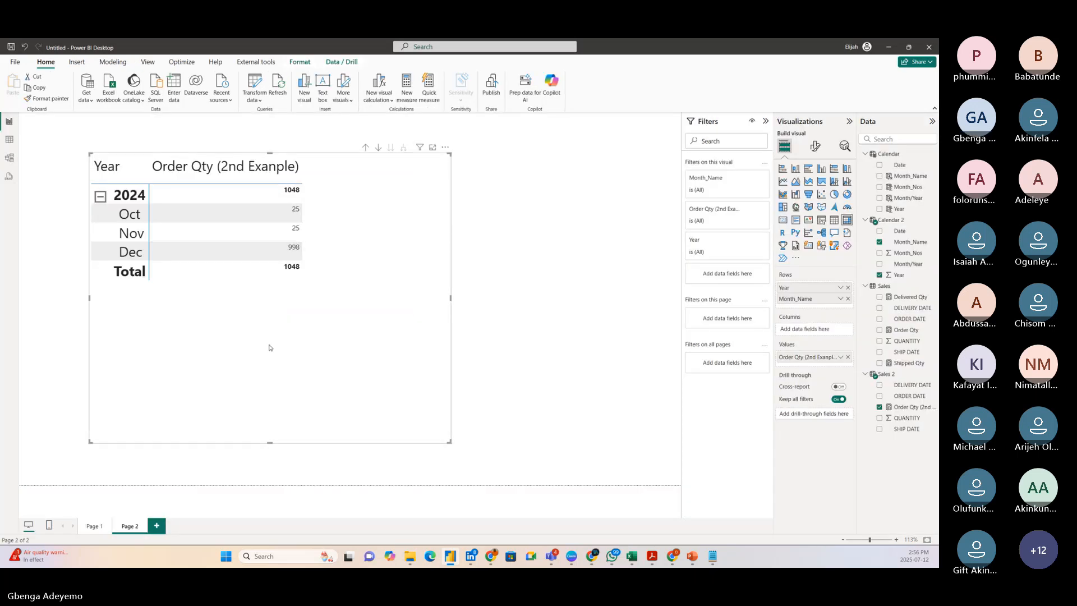
Move the matrix down the page, reduce its height, and widen the Data pane to show full field names.
{"action": "left_click_drag", "start_coordinate": [268, 347], "coordinate": [296, 399]}
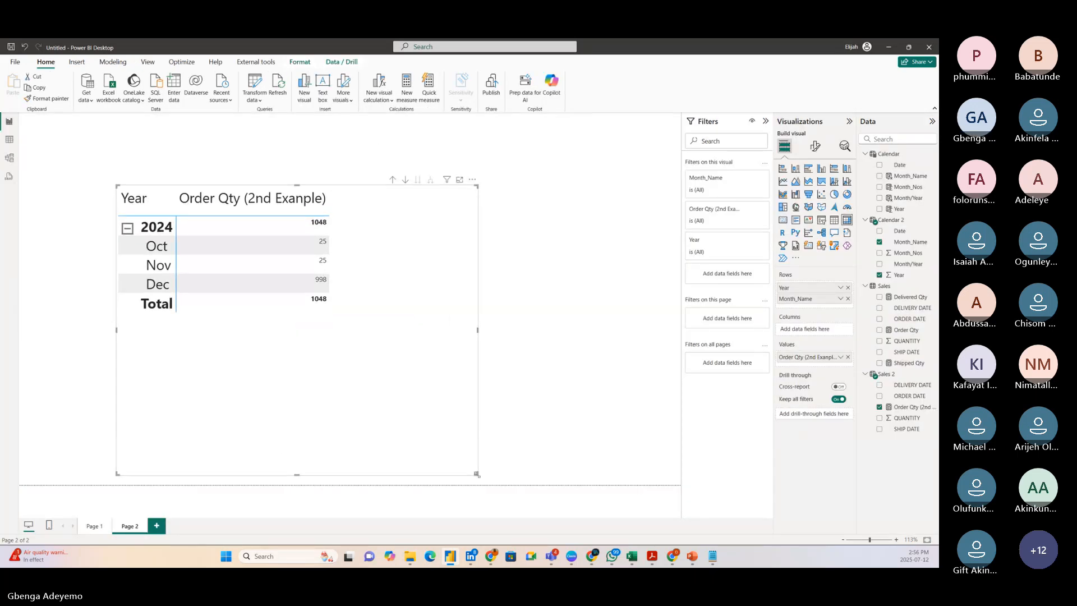
{"action": "left_click_drag", "start_coordinate": [477, 474], "coordinate": [486, 447]}
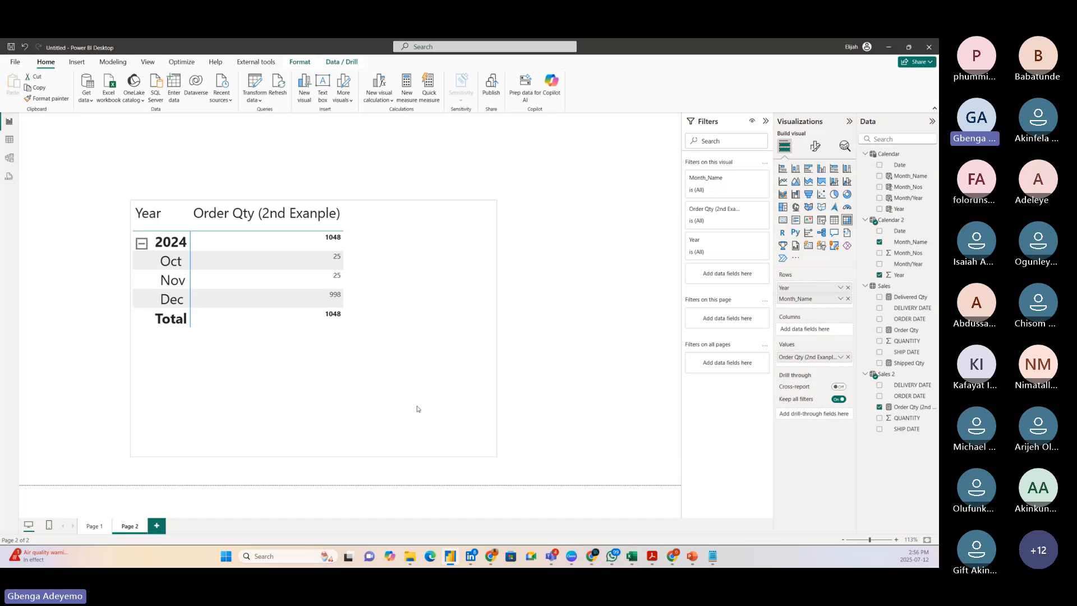
{"action": "left_click_drag", "start_coordinate": [417, 409], "coordinate": [418, 410]}
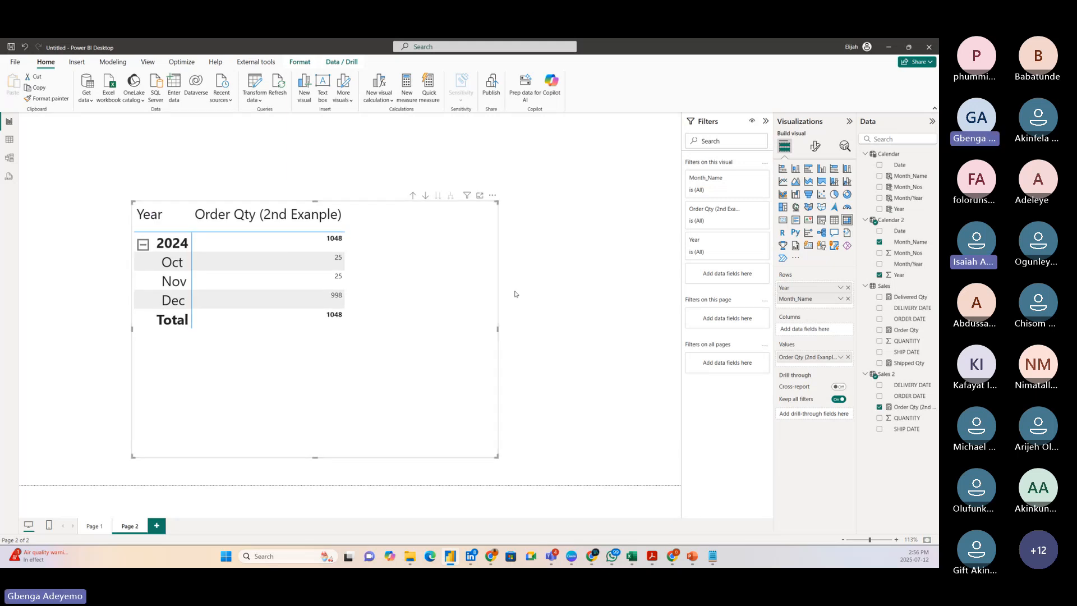
{"action": "left_click_drag", "start_coordinate": [858, 211], "coordinate": [779, 213]}
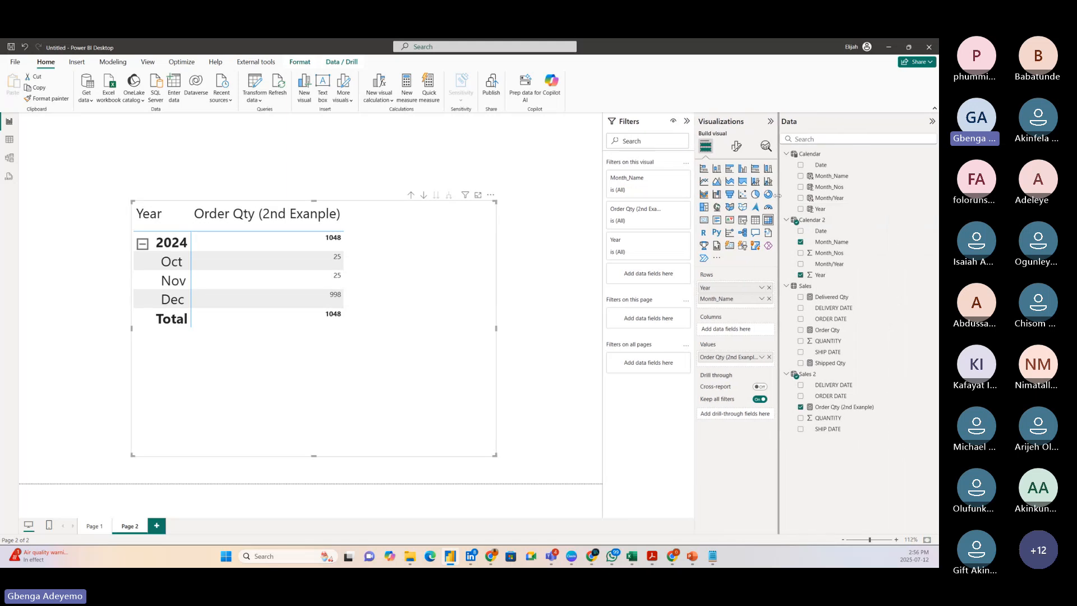
Open the data model, close the measure's formula editor, and reposition the Sales 2 table beside Calendar 2.
{"action": "left_click", "coordinate": [10, 159]}
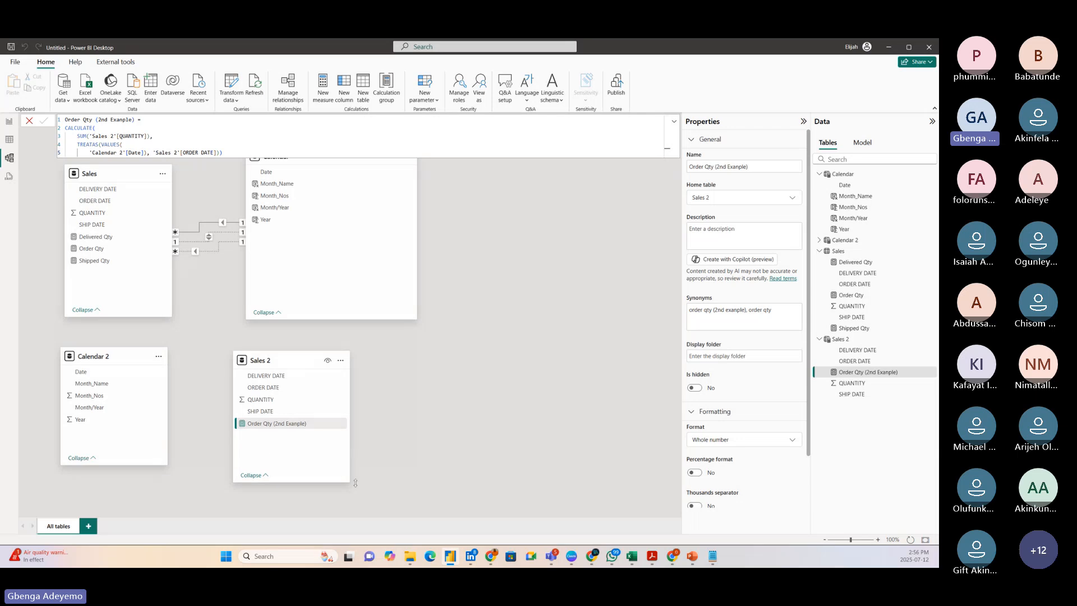
{"action": "left_click", "coordinate": [31, 121]}
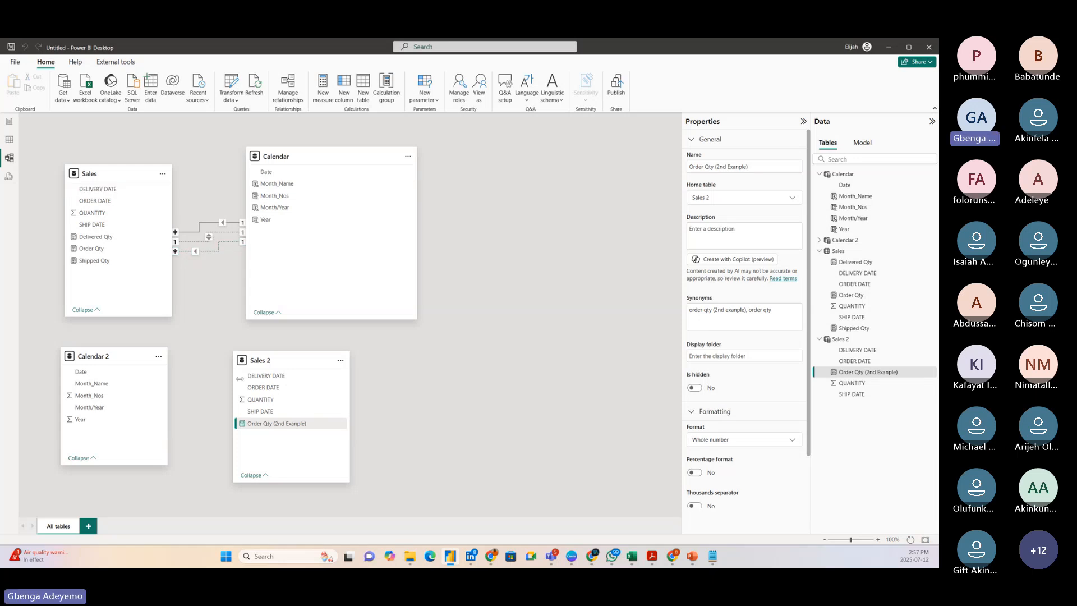
{"action": "left_click_drag", "start_coordinate": [285, 365], "coordinate": [278, 356]}
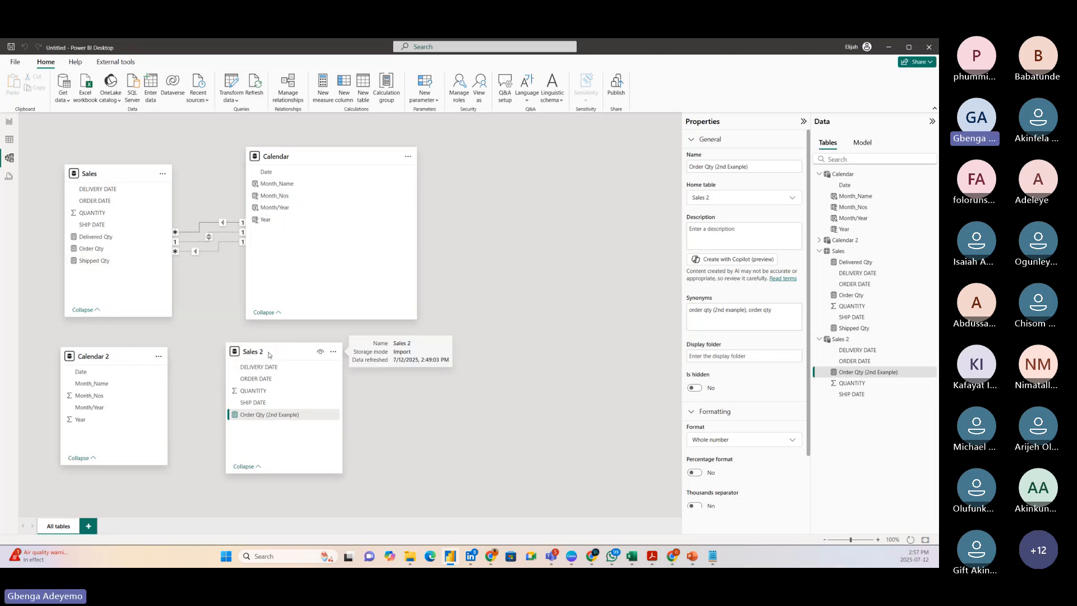
{"action": "left_click_drag", "start_coordinate": [269, 354], "coordinate": [264, 364]}
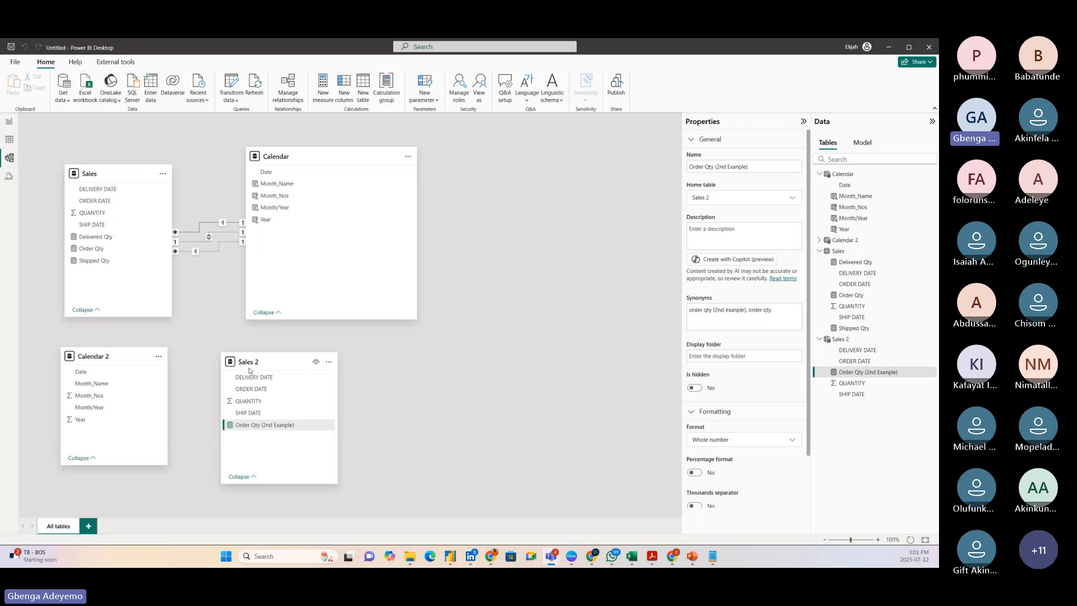
{"action": "left_click_drag", "start_coordinate": [267, 366], "coordinate": [293, 359]}
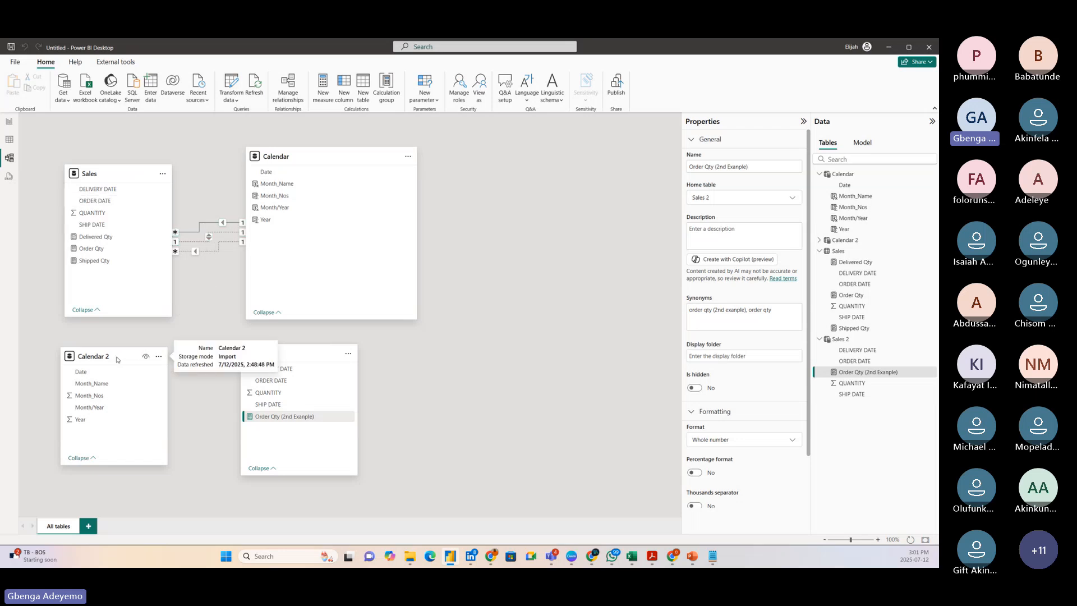
Shift the Calendar 2 table slightly away from Sales 2 and open the Order Qty (2nd Exanple) formula with enlarged text.
{"action": "mouse_move", "coordinate": [110, 357]}
{"action": "left_mouse_down"}
{"action": "mouse_move", "coordinate": [142, 357]}
{"action": "mouse_move", "coordinate": [103, 356]}
{"action": "left_mouse_up"}
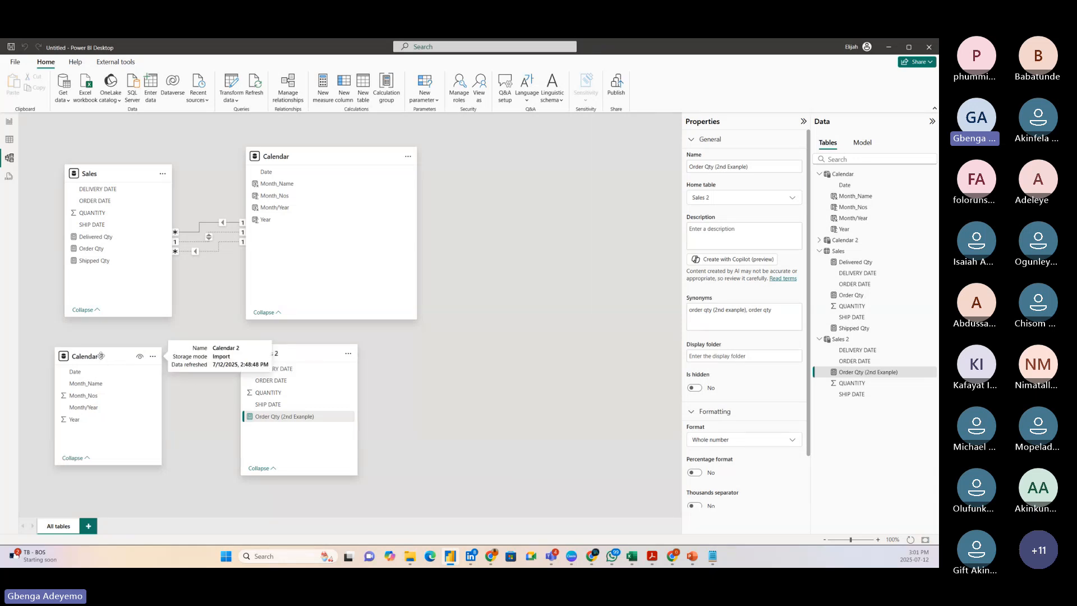
{"action": "mouse_move", "coordinate": [103, 360]}
{"action": "left_mouse_down"}
{"action": "mouse_move", "coordinate": [119, 358]}
{"action": "mouse_move", "coordinate": [101, 359]}
{"action": "left_mouse_up"}
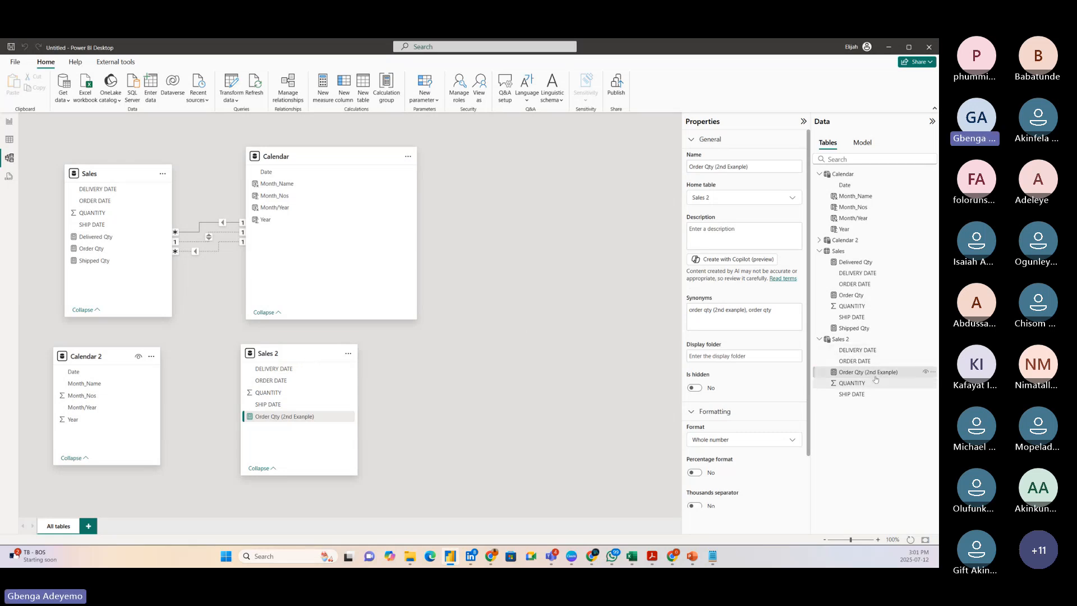
{"action": "left_click", "coordinate": [859, 361]}
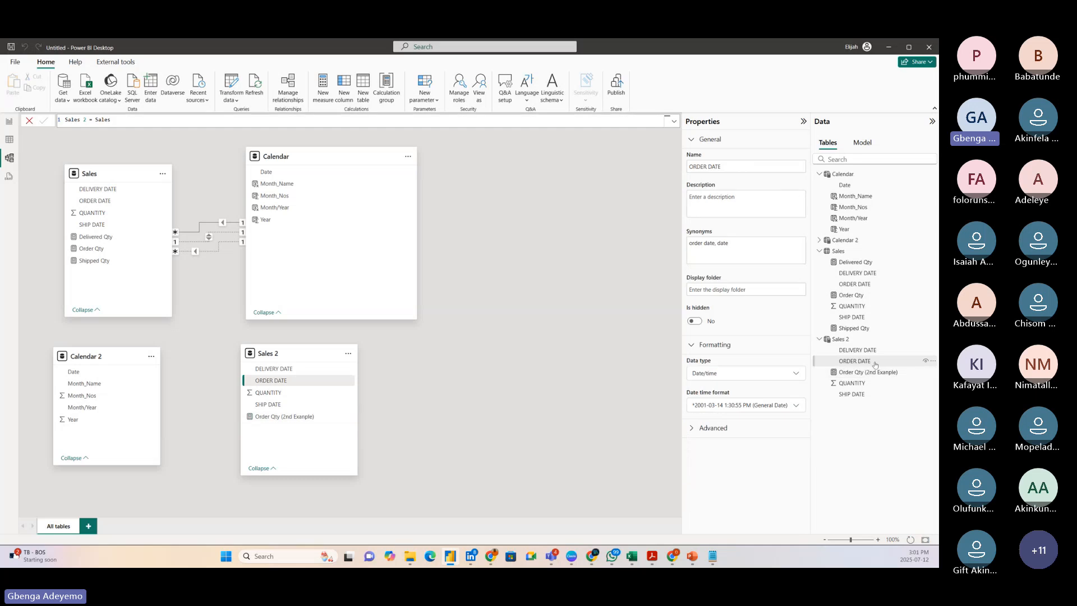
{"action": "left_click", "coordinate": [876, 372]}
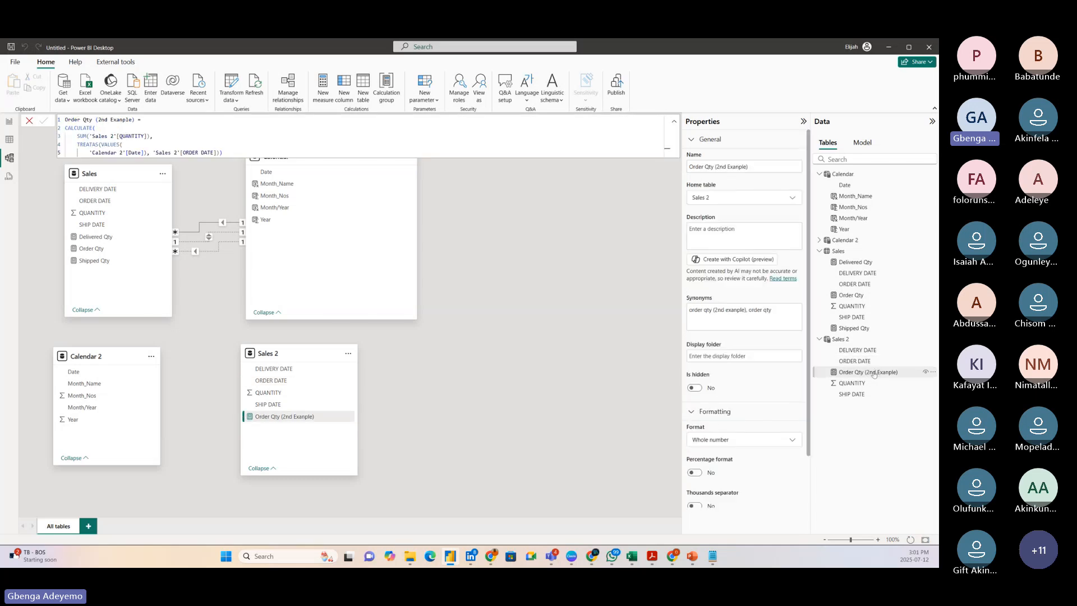
{"action": "left_click", "coordinate": [241, 149]}
{"action": "scroll", "coordinate": [241, 149], "scroll_direction": "up", "scroll_amount": 5}
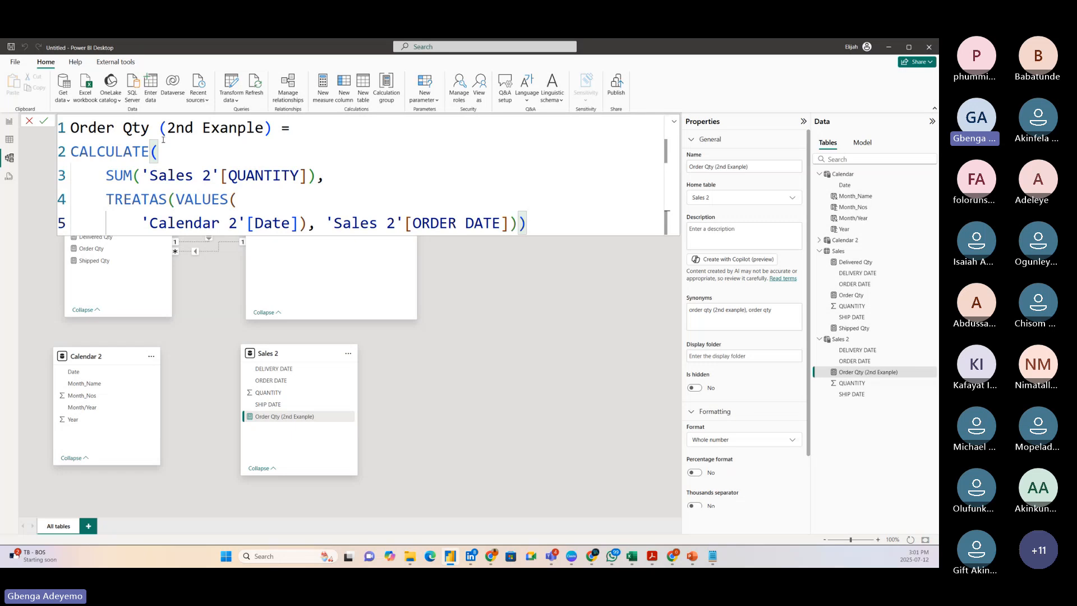
Examine the measure's formula, focusing on TREATAS, the VALUES argument and the Sales 2 ORDER DATE column.
{"action": "key", "text": "Up"}
{"action": "key", "text": "Up"}
{"action": "key", "text": "Up"}
{"action": "key", "text": "Down"}
{"action": "key", "text": "Home"}
{"action": "key", "text": "Down"}
{"action": "key", "text": "ctrl+shift+Right"}
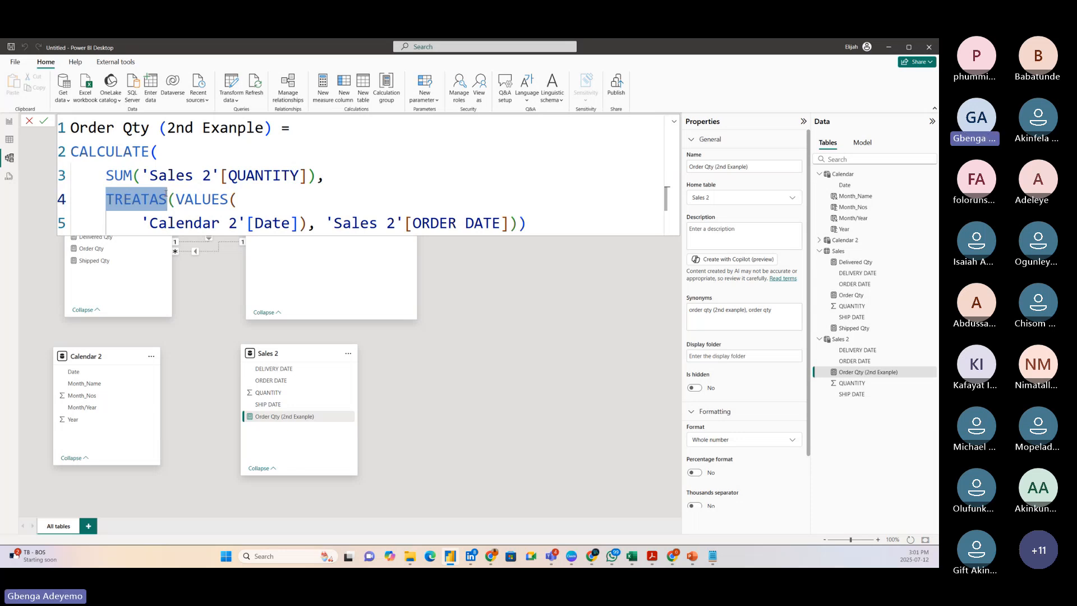
{"action": "double_click", "coordinate": [166, 195]}
{"action": "left_click", "coordinate": [249, 199]}
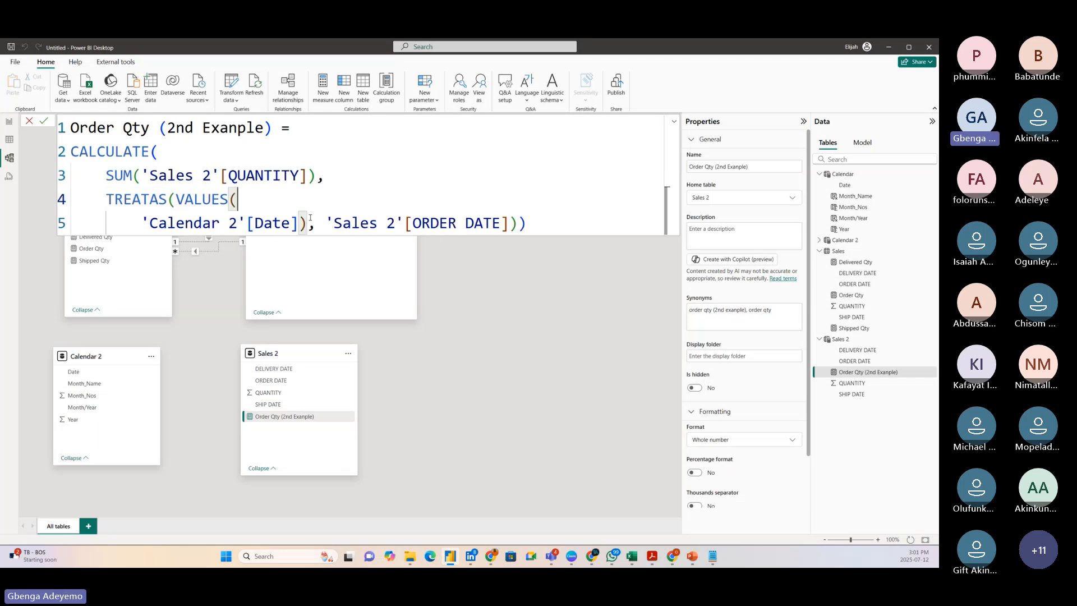
{"action": "left_click", "coordinate": [316, 225]}
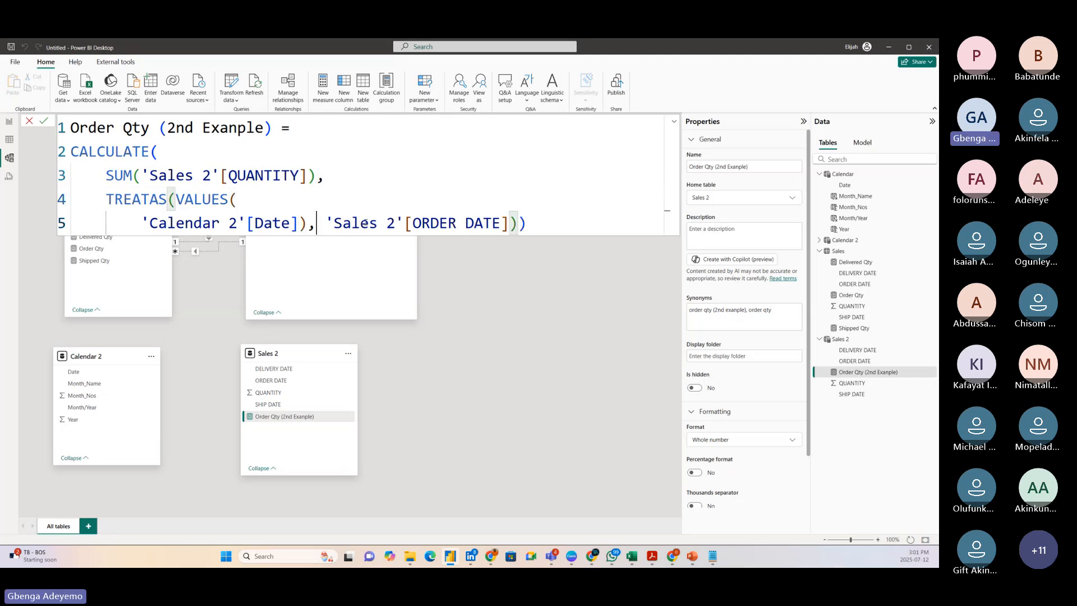
{"action": "double_click", "coordinate": [455, 223]}
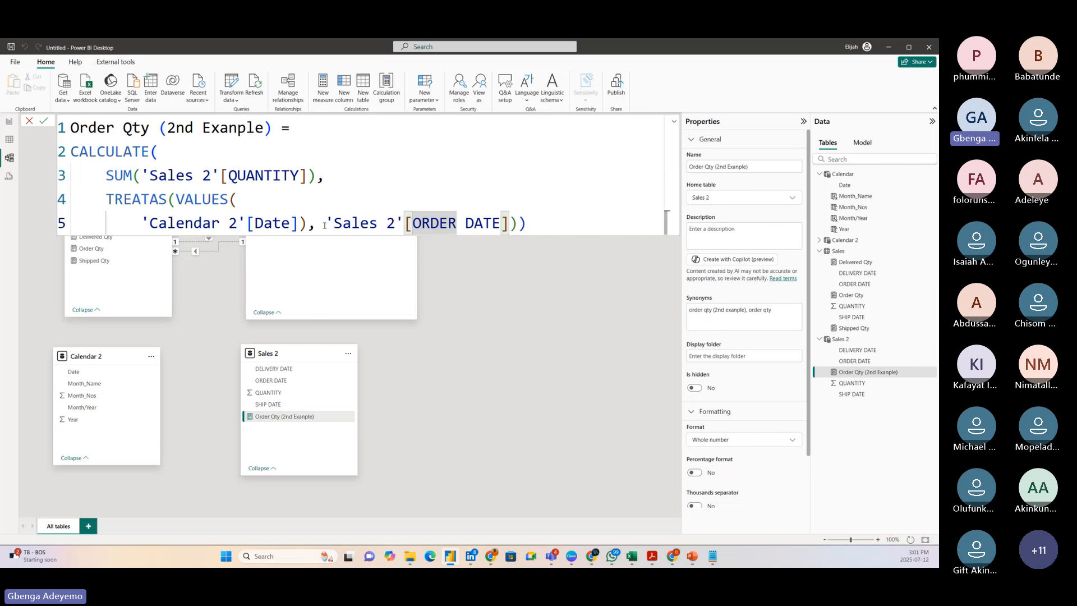
Correct the spelling in the measure's name so it reads Order Qty (2nd Example).
{"action": "double_click", "coordinate": [114, 129]}
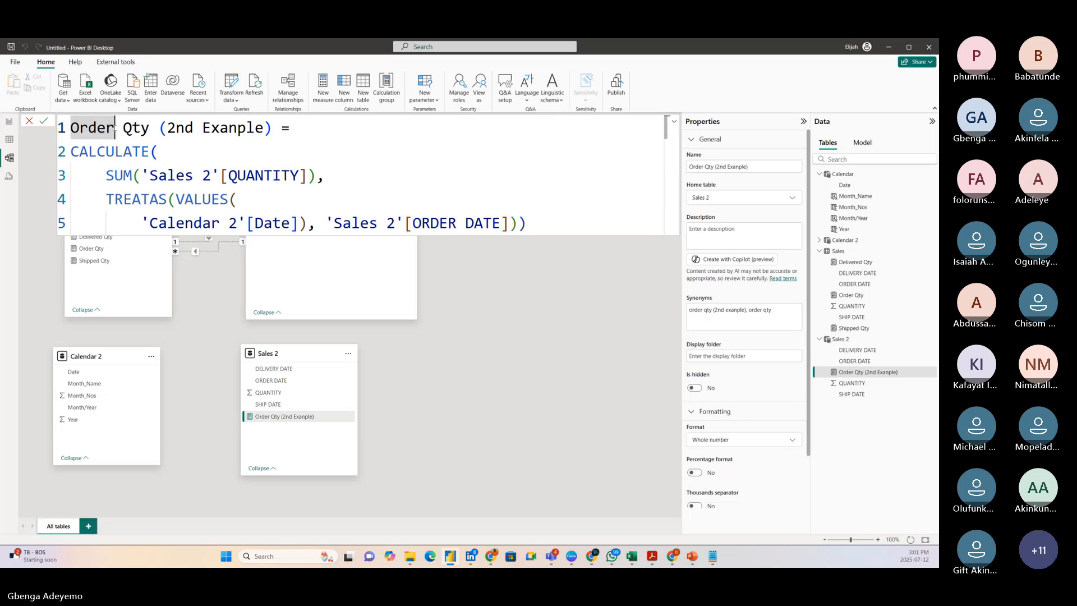
{"action": "double_click", "coordinate": [230, 128]}
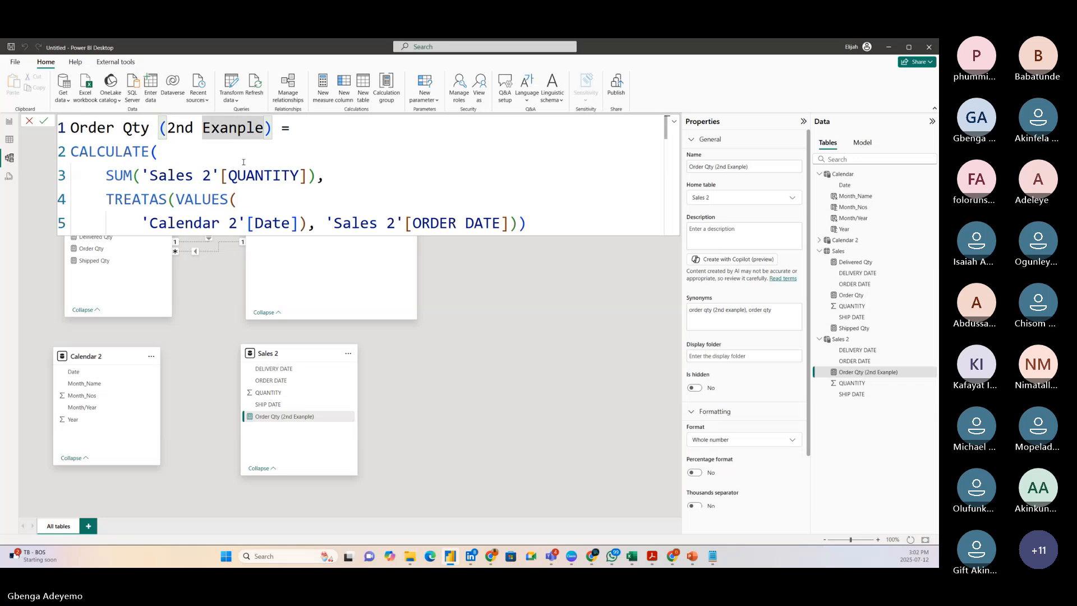
{"action": "key", "text": "BackSpace"}
{"action": "type", "text": "m"}
{"action": "left_click", "coordinate": [330, 197]}
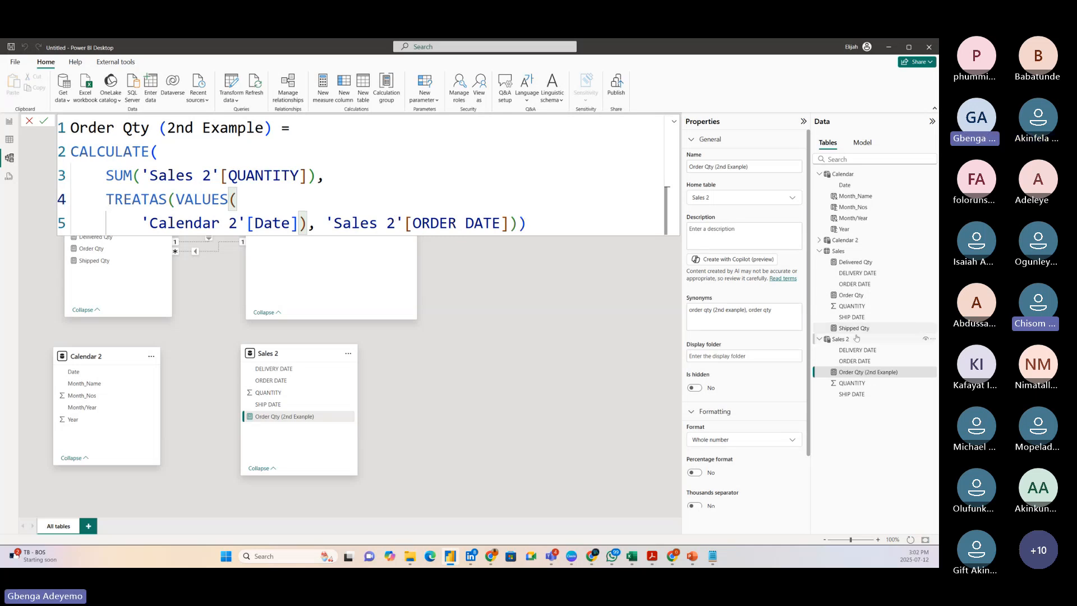
Create a new measure in the Sales 2 table and name it Shipped Qty (2nd Example).
{"action": "left_click", "coordinate": [847, 341]}
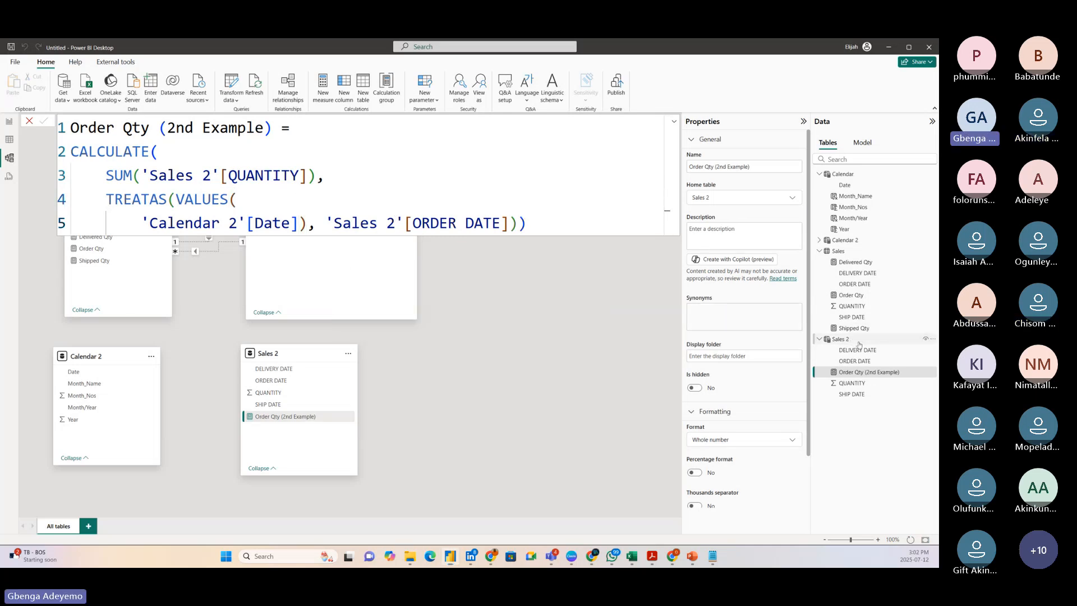
{"action": "right_click", "coordinate": [847, 342]}
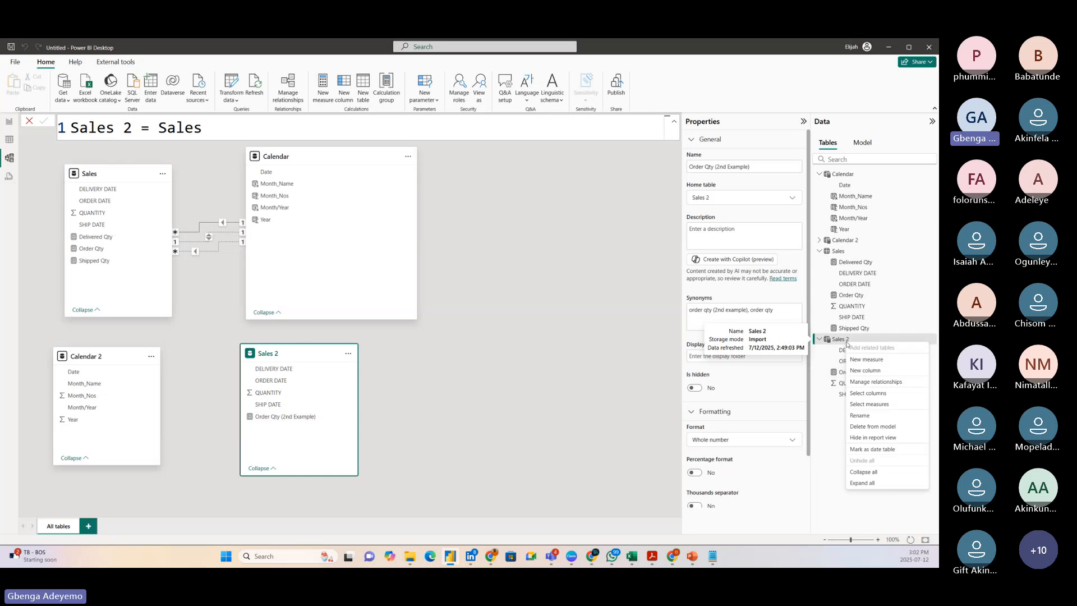
{"action": "left_click", "coordinate": [871, 361]}
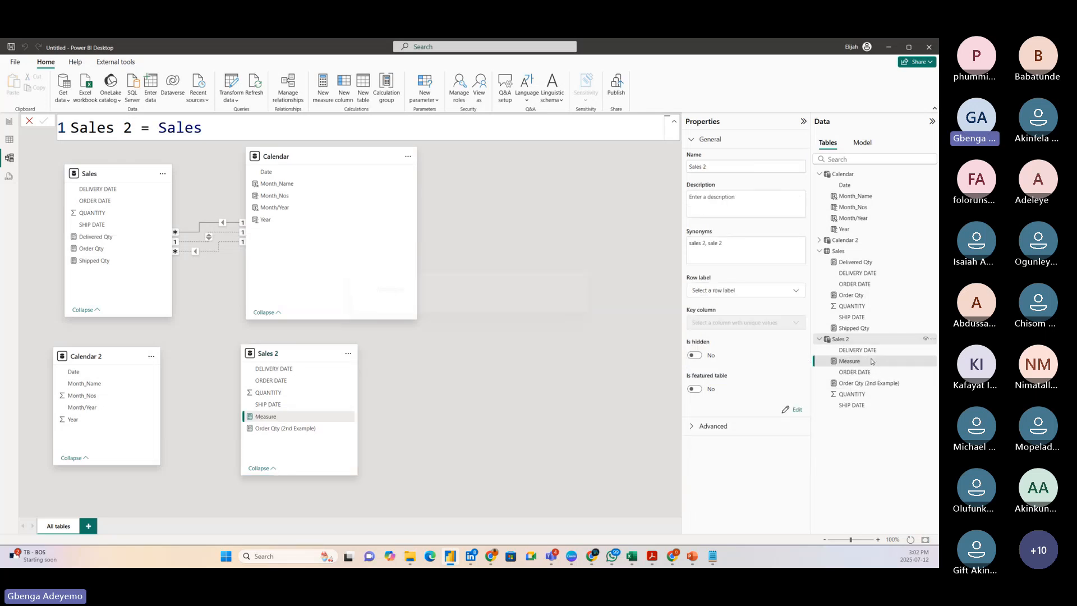
{"action": "key", "text": "BackSpace"}
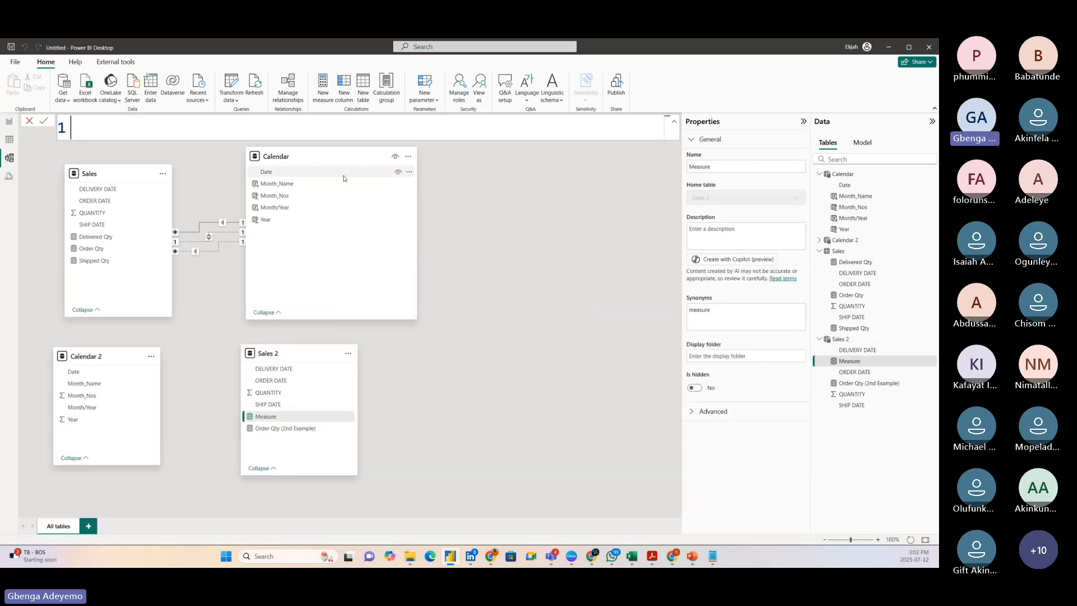
{"action": "type", "text": "Shipped Qty ("}
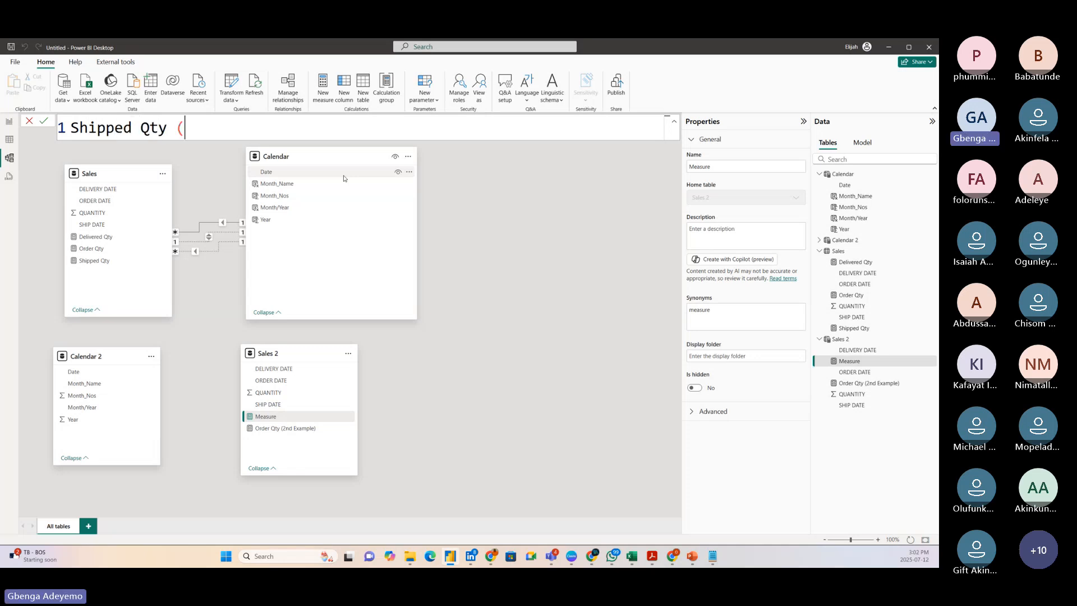
{"action": "type", "text": "2nd Examp"}
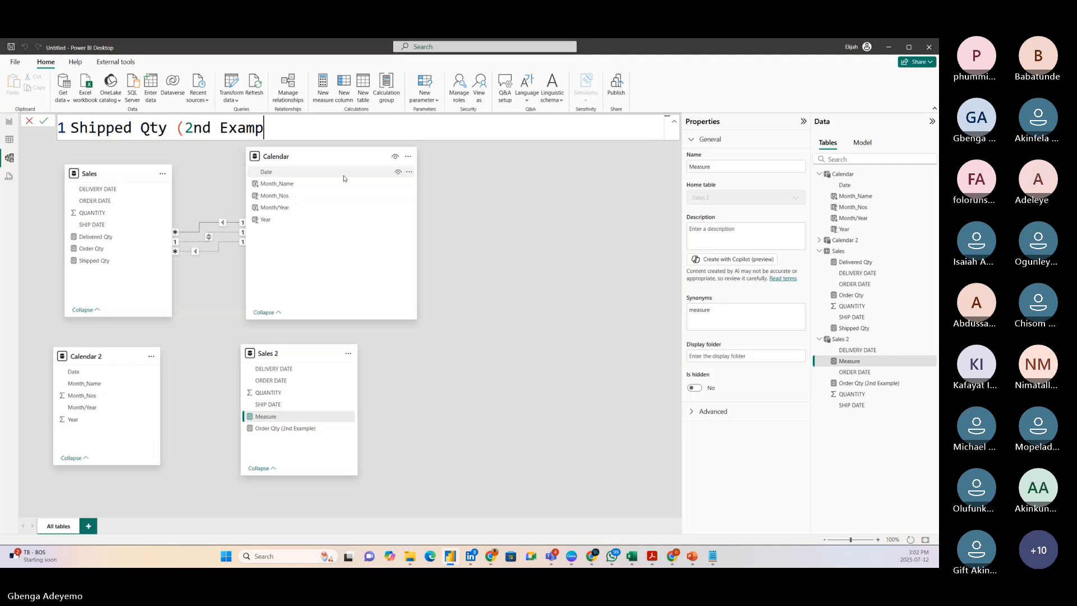
{"action": "type", "text": "le) ="}
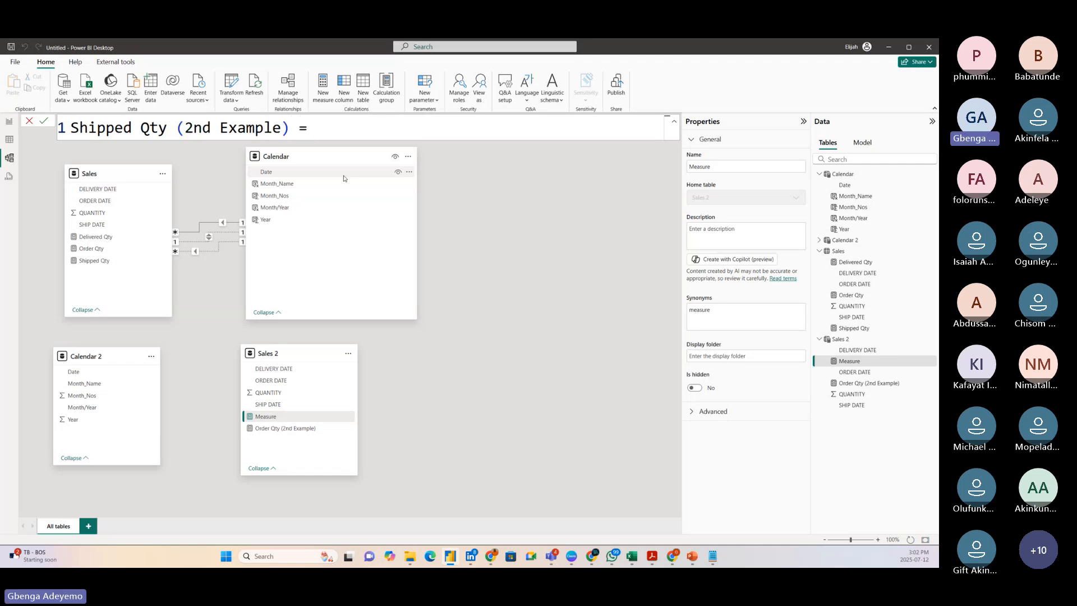
Begin the measure's expression with CALCULATE and SUM('Sales 2'[QUANTITY]) as its first argument, on separate lines.
{"action": "key", "text": "shift+Return"}
{"action": "type", "text": "c"}
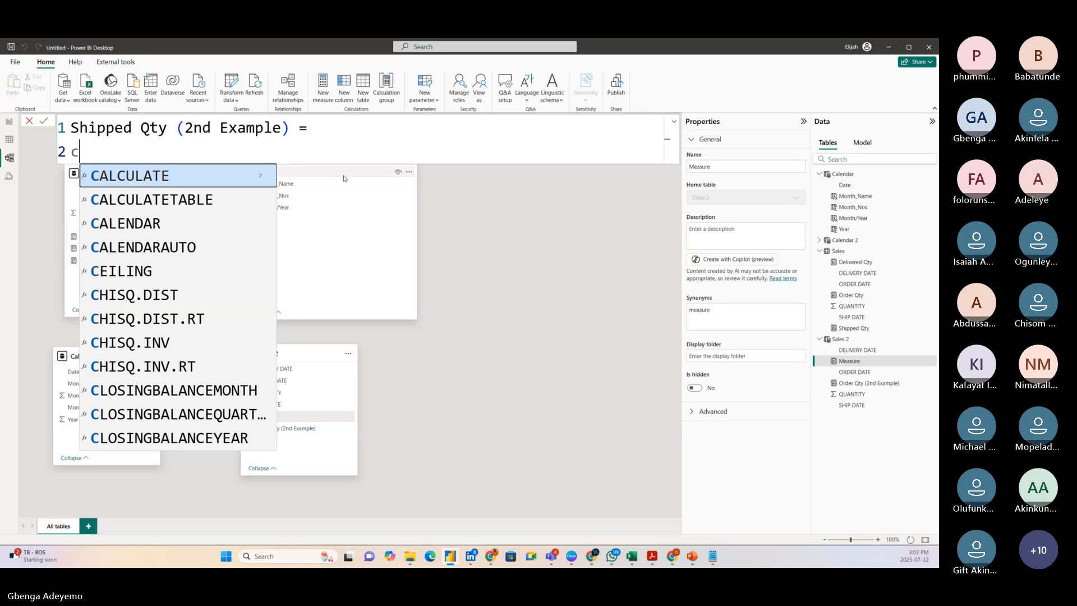
{"action": "type", "text": "a"}
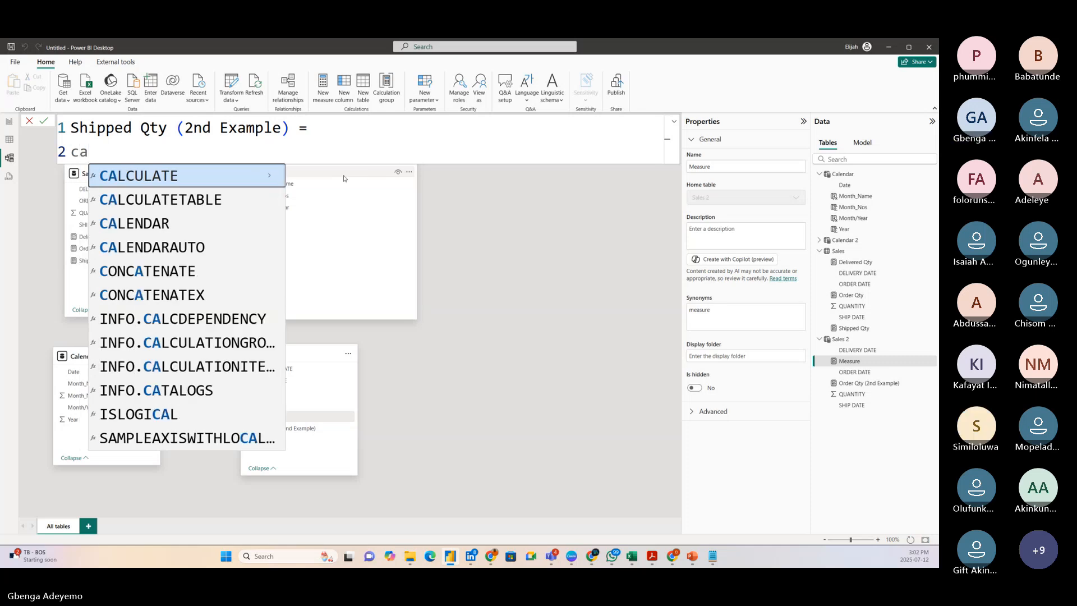
{"action": "key", "text": "Tab"}
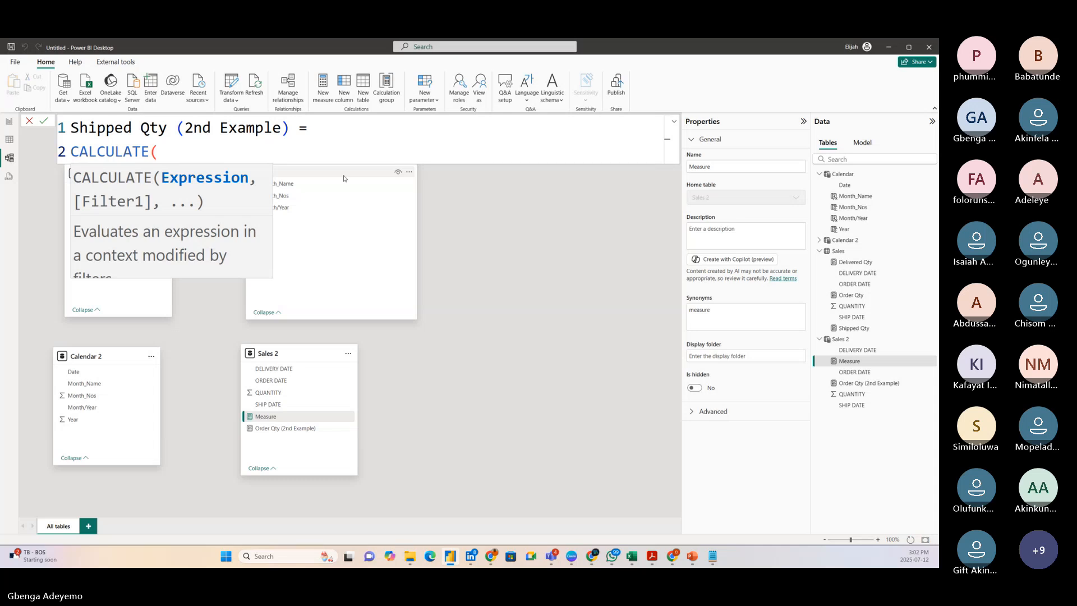
{"action": "key", "text": "shift+Return"}
{"action": "type", "text": "sum"}
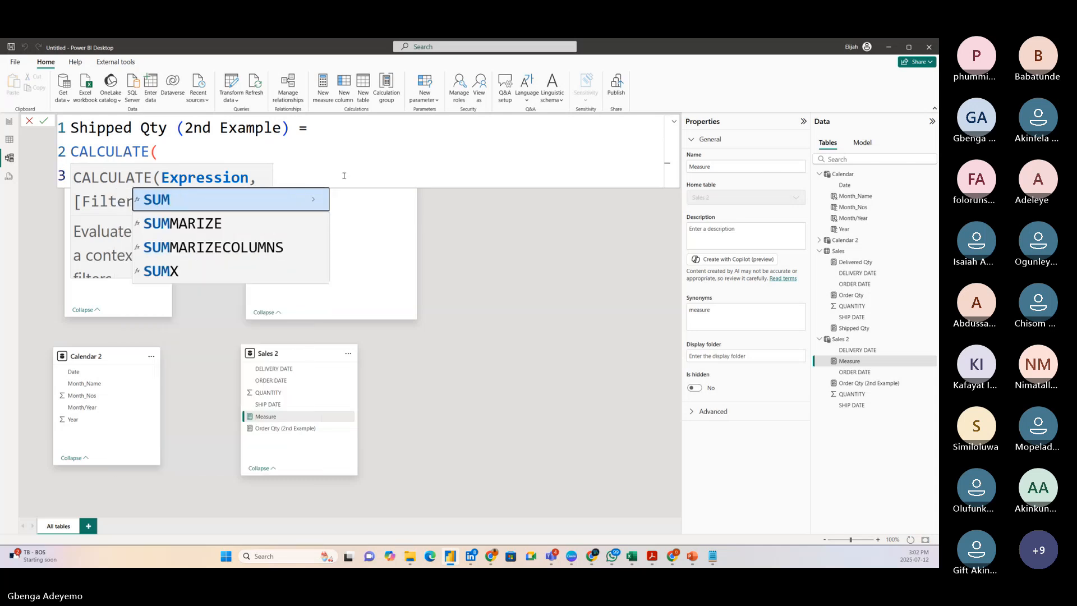
{"action": "key", "text": "Tab"}
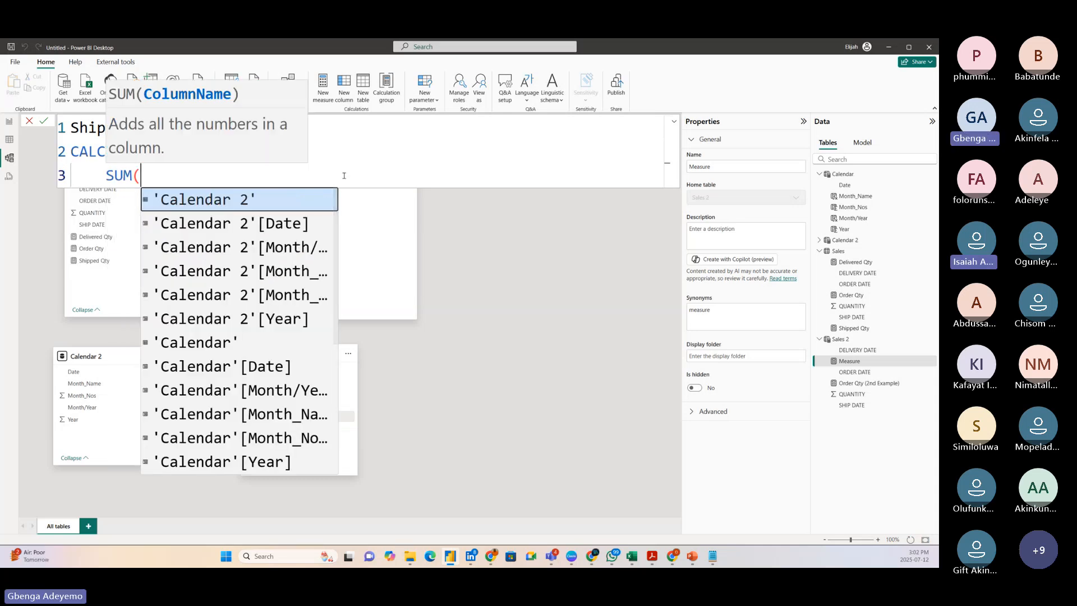
{"action": "type", "text": "qua"}
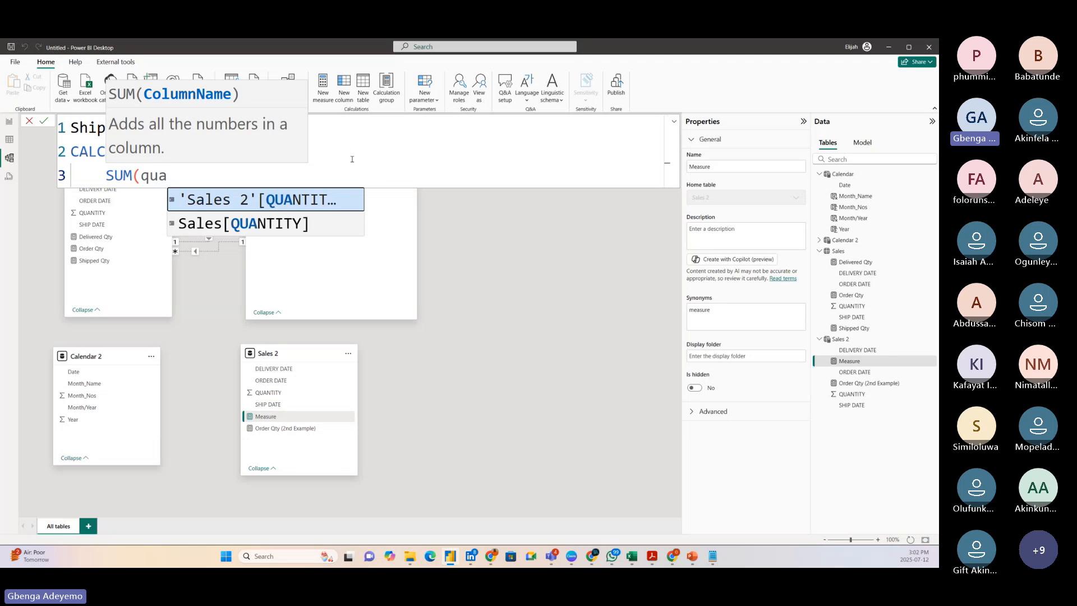
{"action": "left_click", "coordinate": [303, 199]}
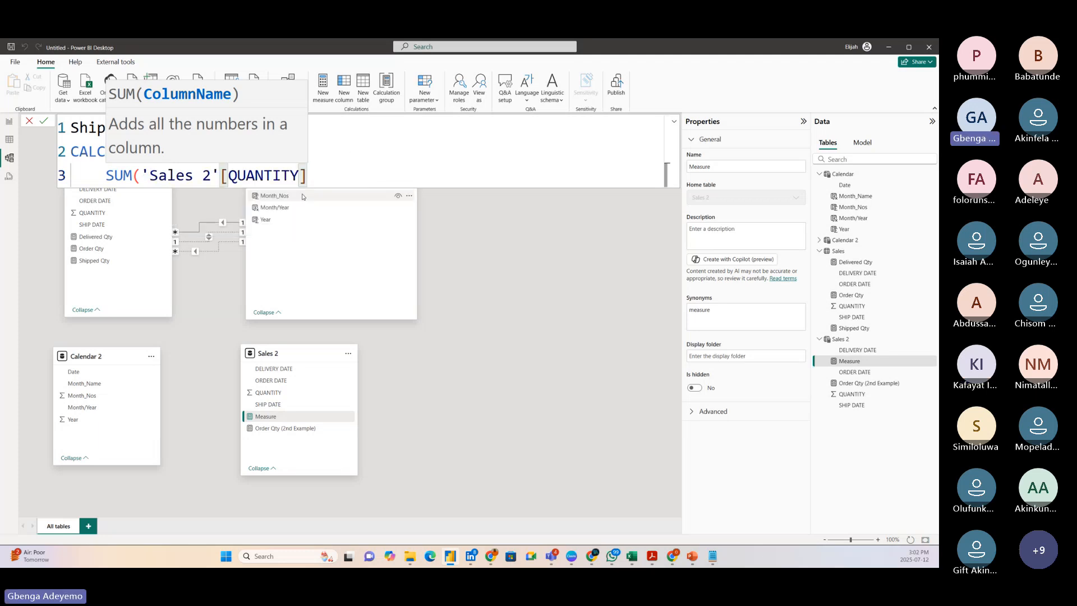
{"action": "type", "text": "),"}
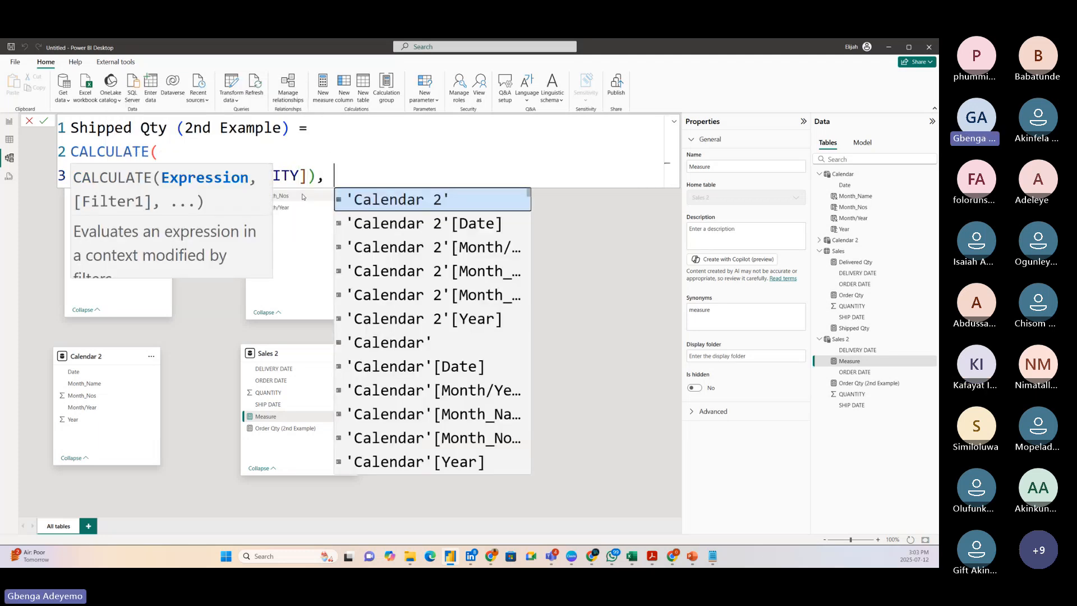
{"action": "key", "text": "shift+Return"}
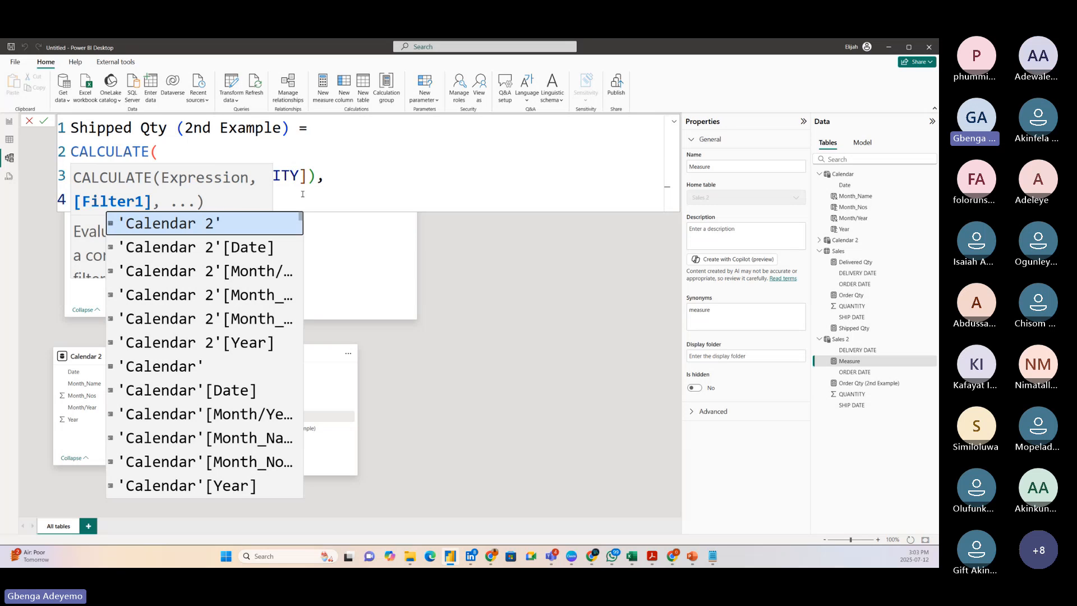
Add a TREATAS filter argument to the CALCULATE expression, with VALUES('Calendar 2'[Date]) as its first argument.
{"action": "left_click", "coordinate": [409, 170]}
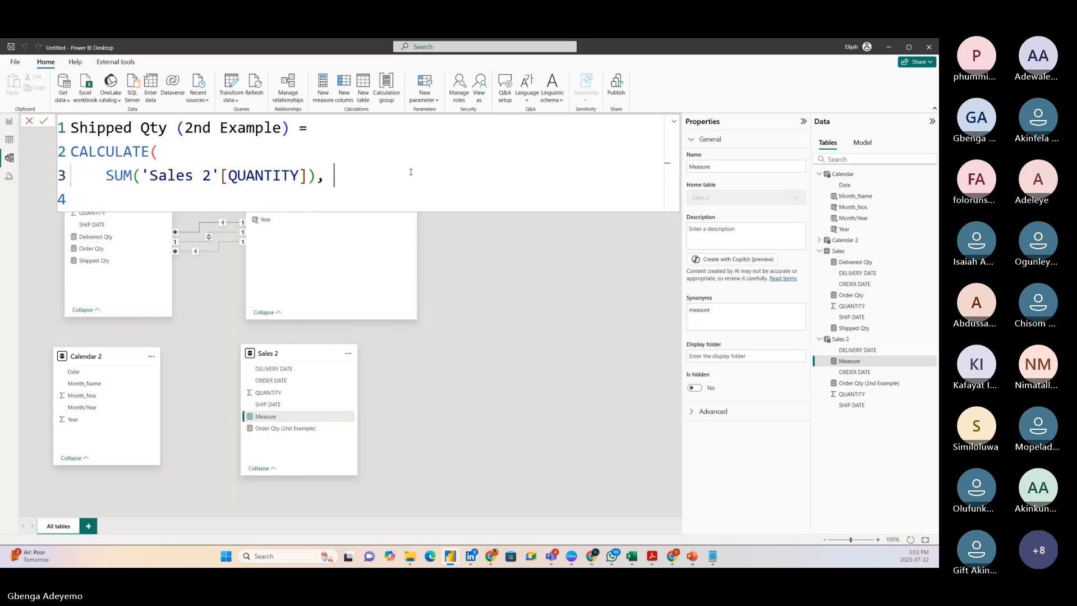
{"action": "left_click", "coordinate": [154, 197]}
{"action": "type", "text": "treat"}
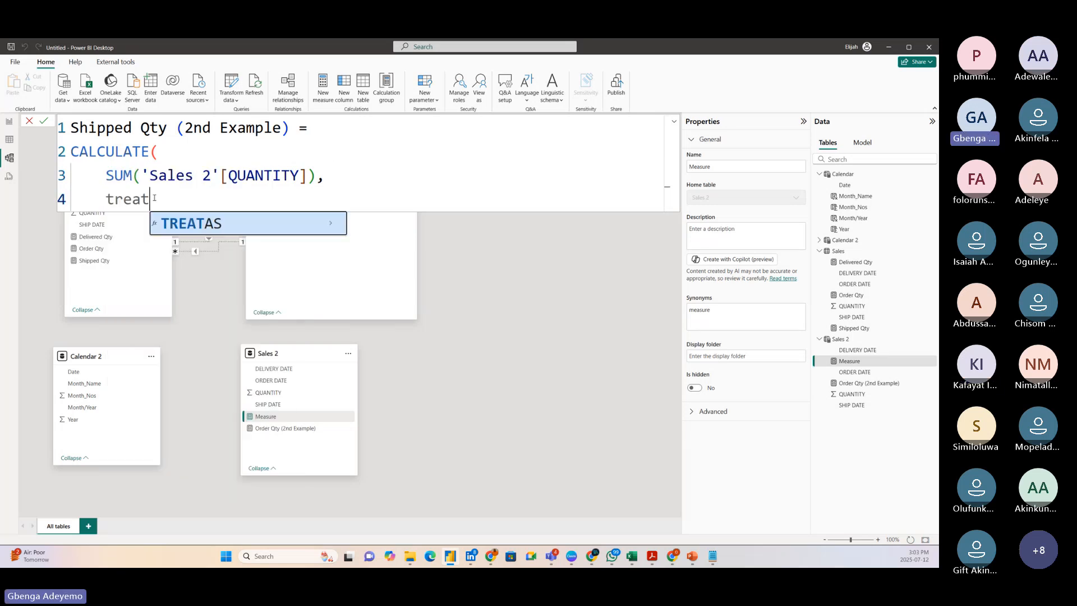
{"action": "left_click", "coordinate": [196, 225]}
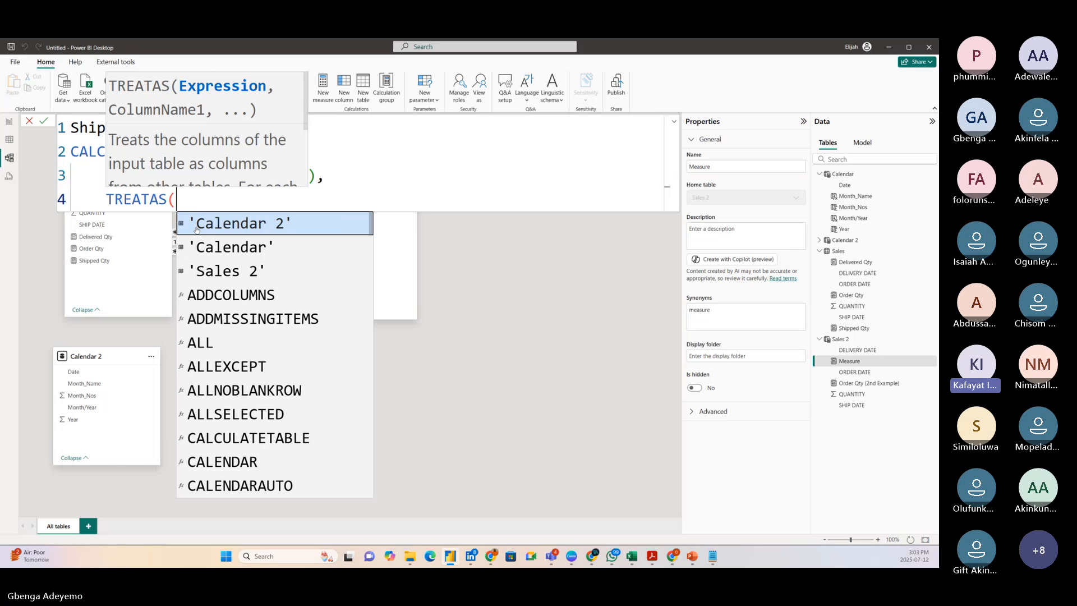
{"action": "type", "text": "val"}
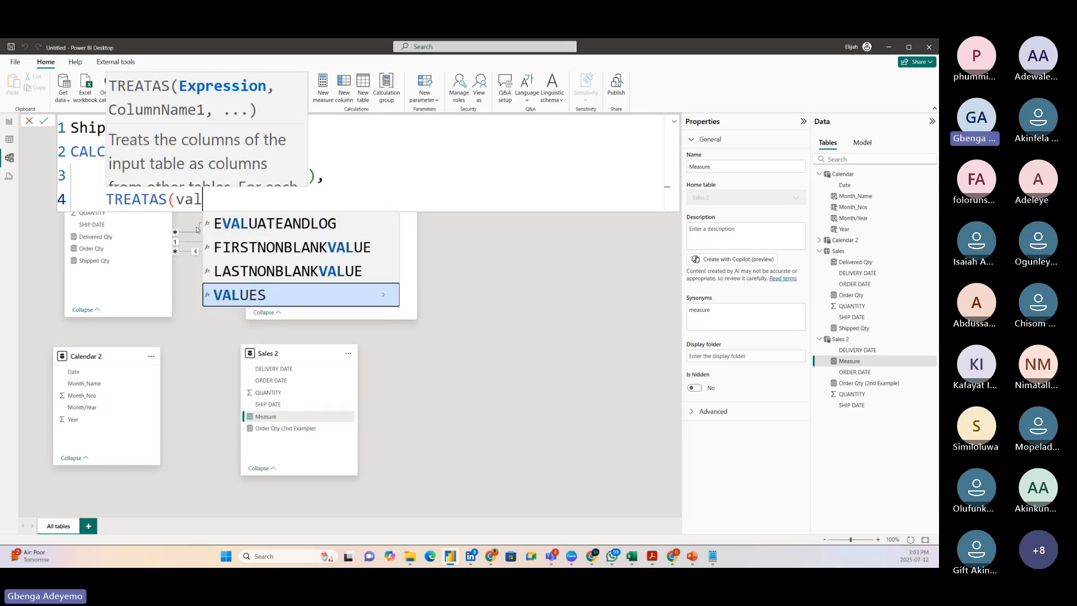
{"action": "type", "text": "ues"}
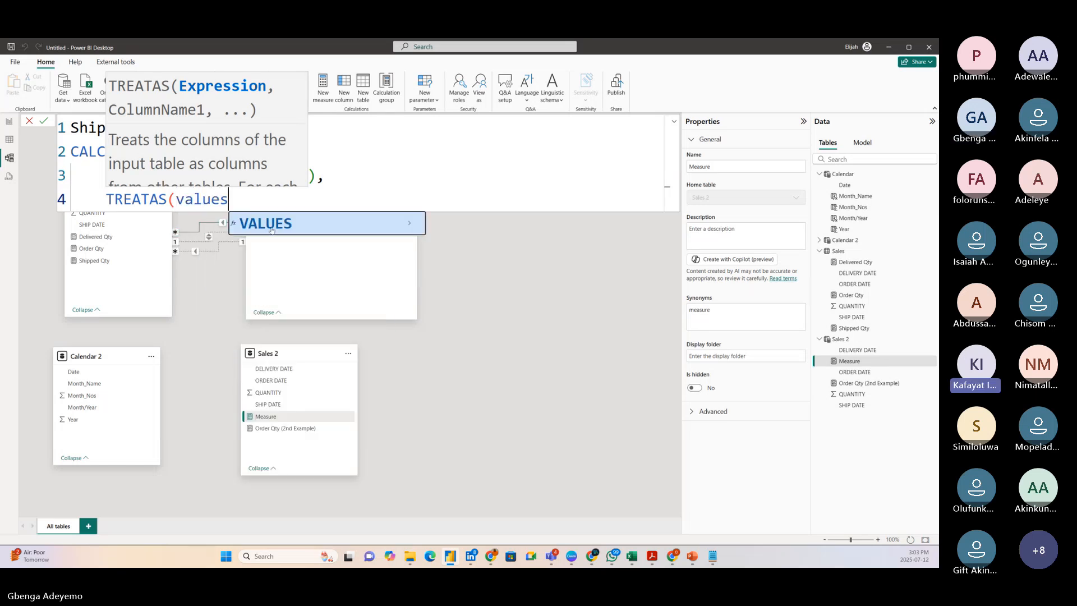
{"action": "left_click", "coordinate": [272, 223]}
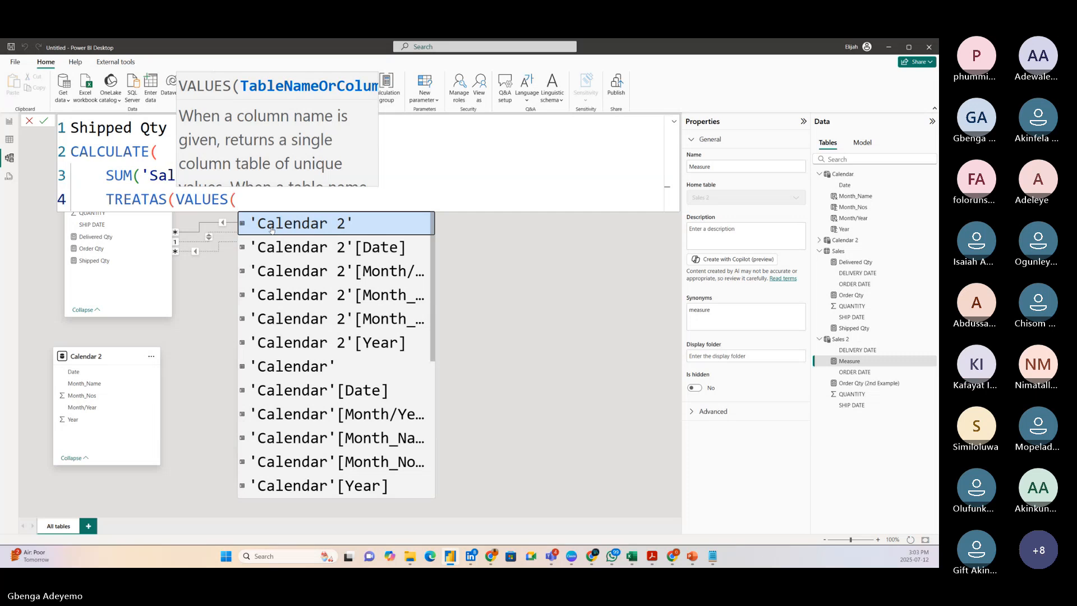
{"action": "key", "text": "shift+Return"}
{"action": "type", "text": "cal"}
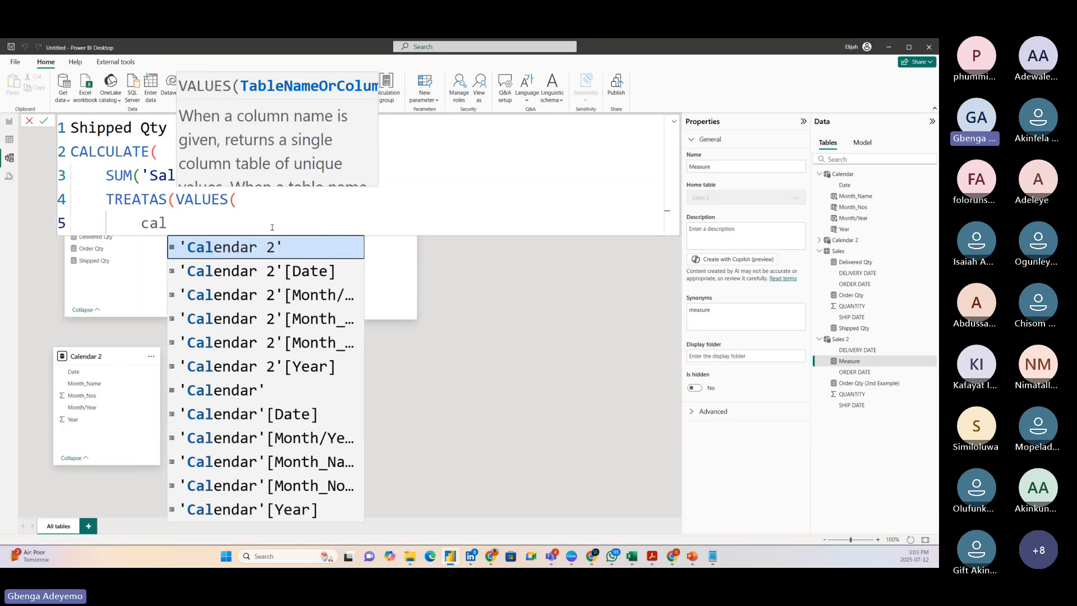
{"action": "left_click", "coordinate": [277, 272]}
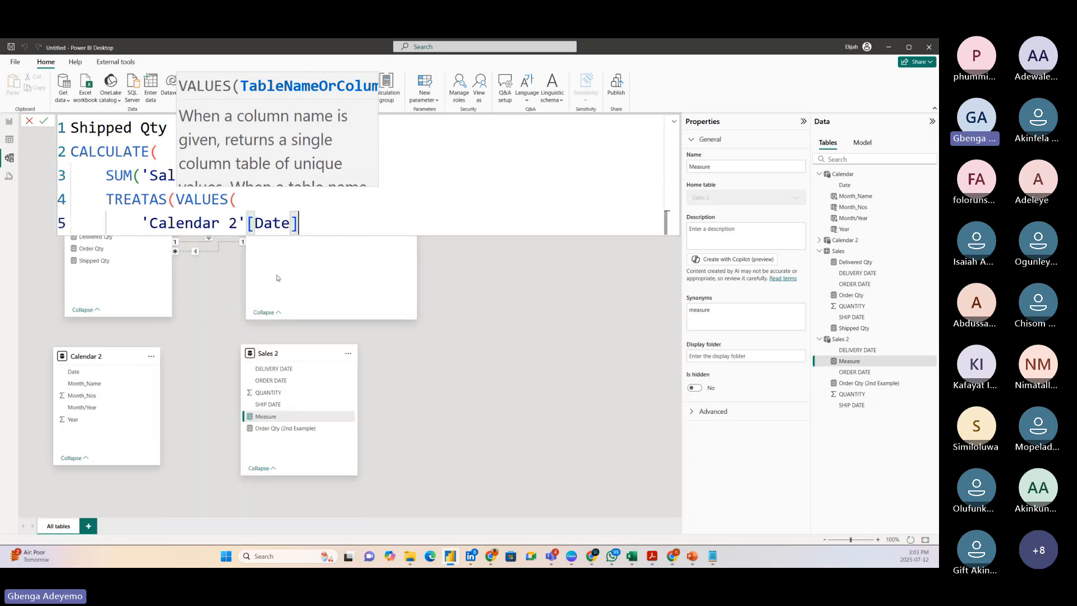
{"action": "type", "text": "),"}
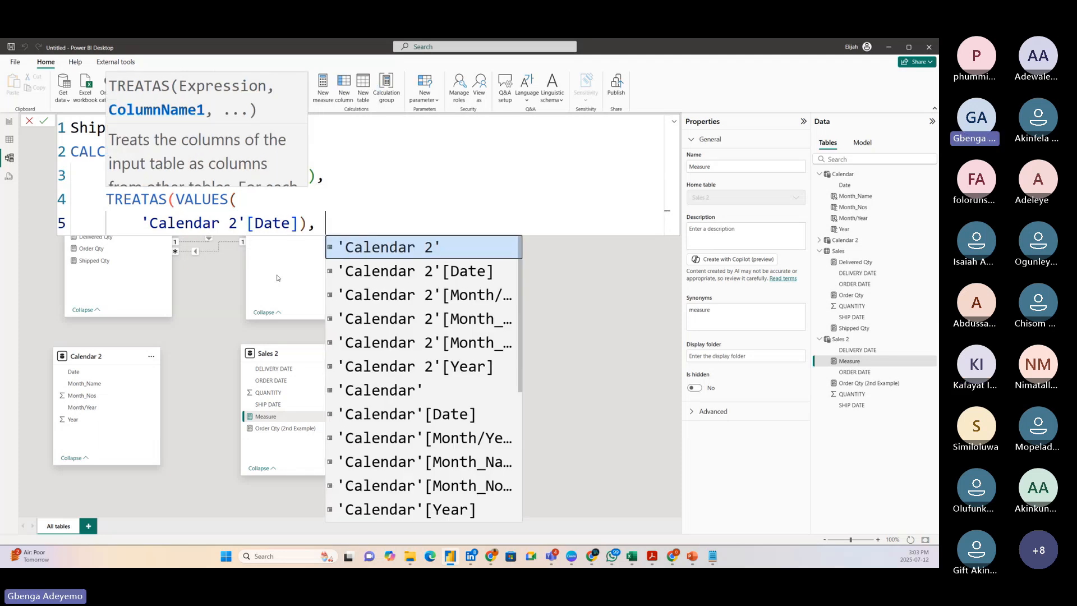
{"action": "type", "text": " shi"}
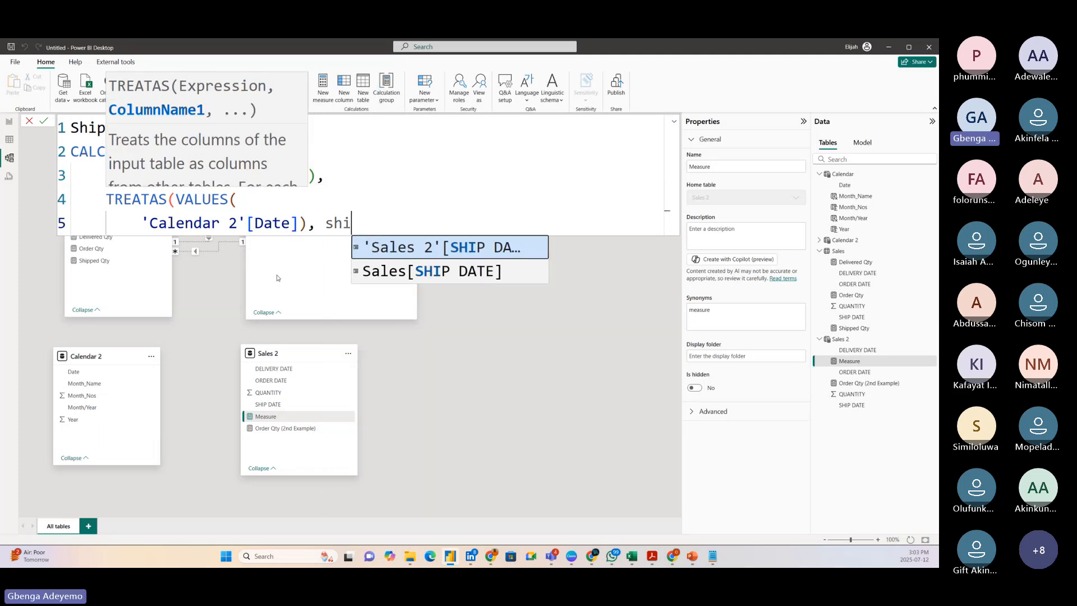
Set 'Sales 2'[SHIP DATE] as the TREATAS target column, then close the brackets and commit the measure.
{"action": "left_click", "coordinate": [437, 250]}
{"action": "type", "text": ")"}
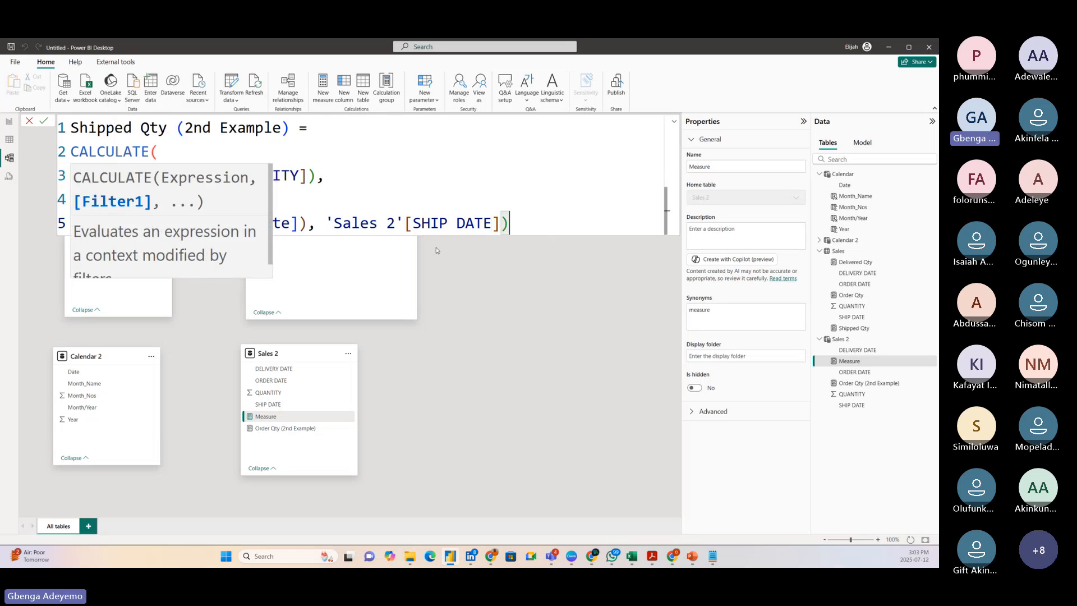
{"action": "type", "text": ")"}
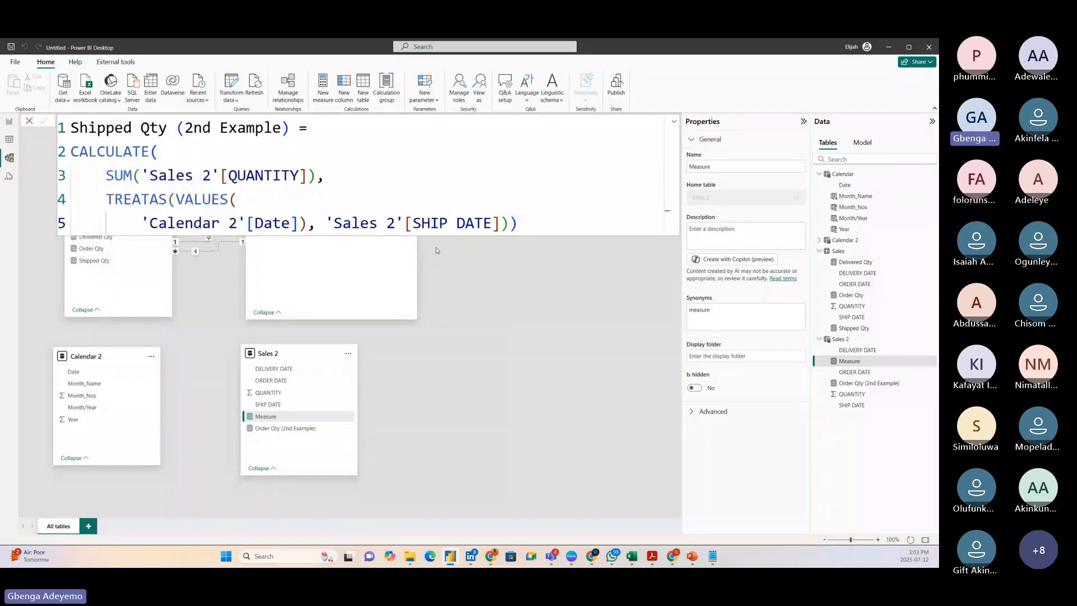
{"action": "key", "text": "Return"}
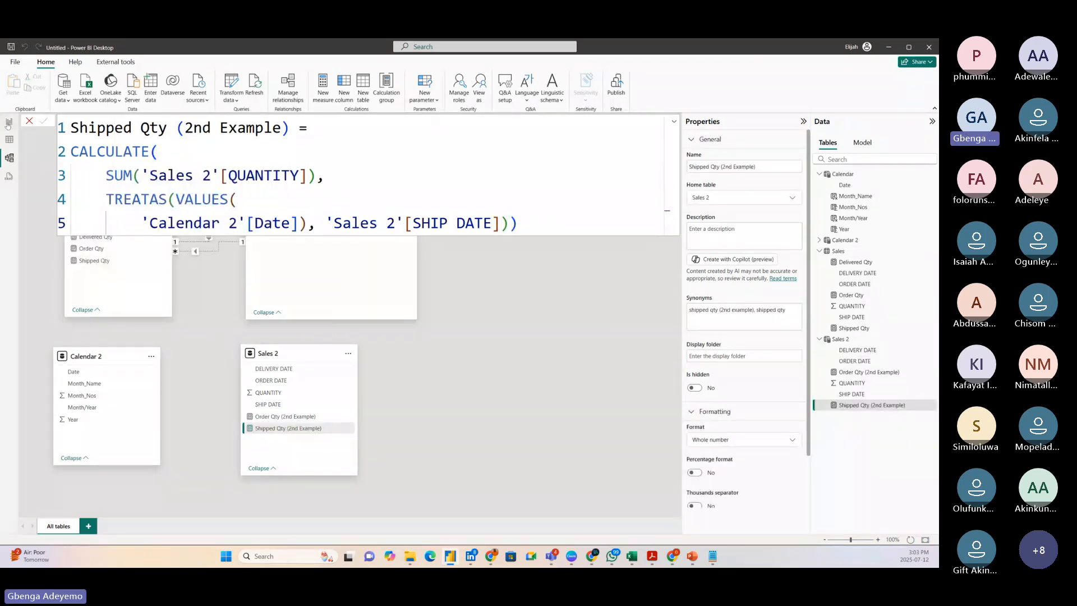
Add Shipped Qty (2nd Example) to the values of the Page 2 matrix, then reposition and enlarge the matrix.
{"action": "left_click", "coordinate": [9, 121]}
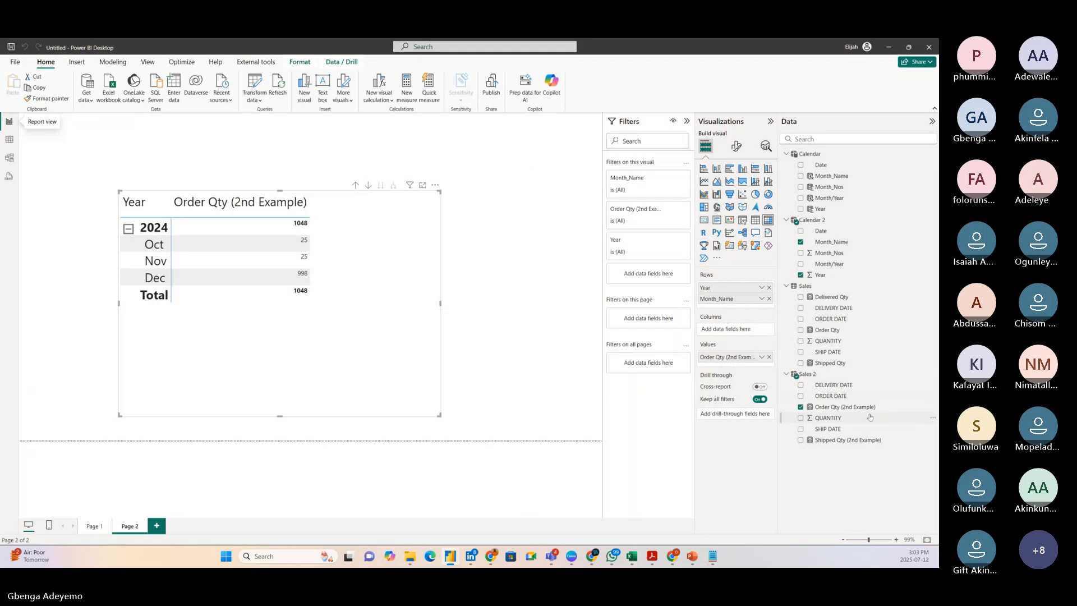
{"action": "left_click_drag", "start_coordinate": [847, 439], "coordinate": [366, 266]}
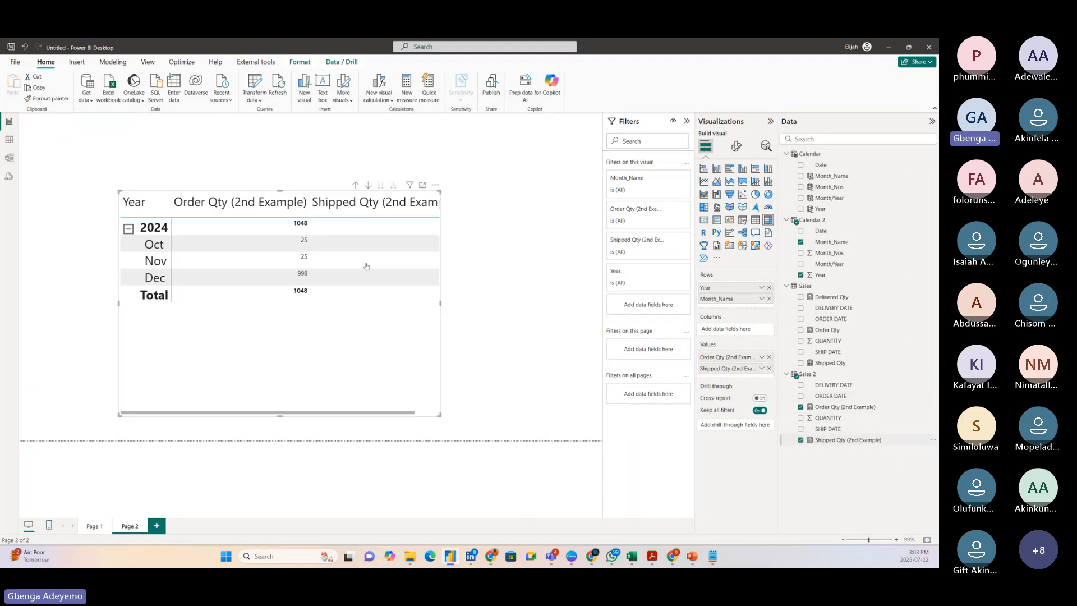
{"action": "left_click_drag", "start_coordinate": [440, 415], "coordinate": [536, 433]}
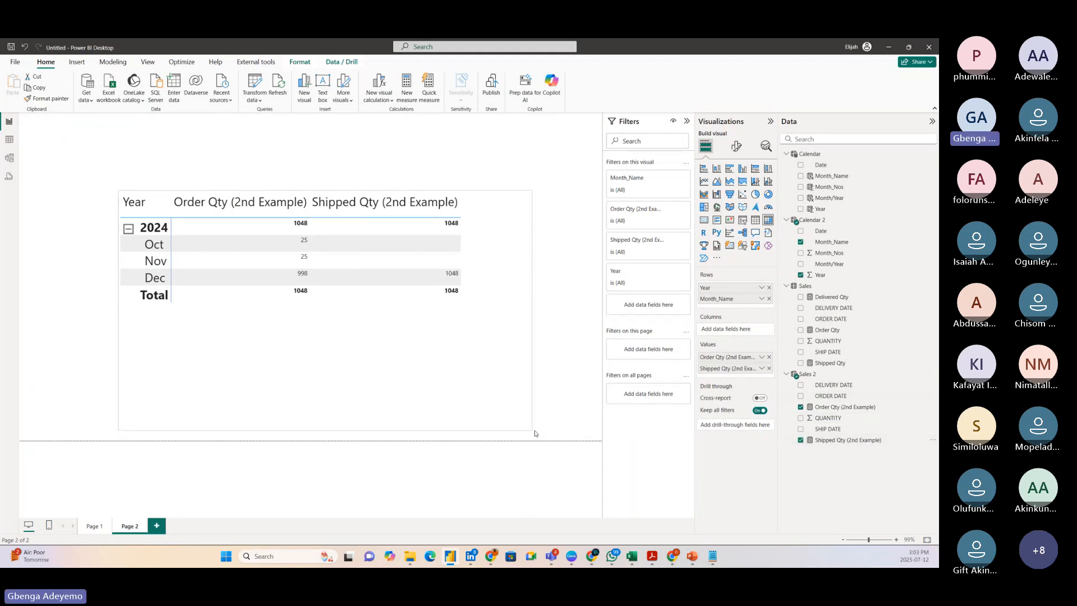
{"action": "left_click_drag", "start_coordinate": [359, 369], "coordinate": [298, 323]}
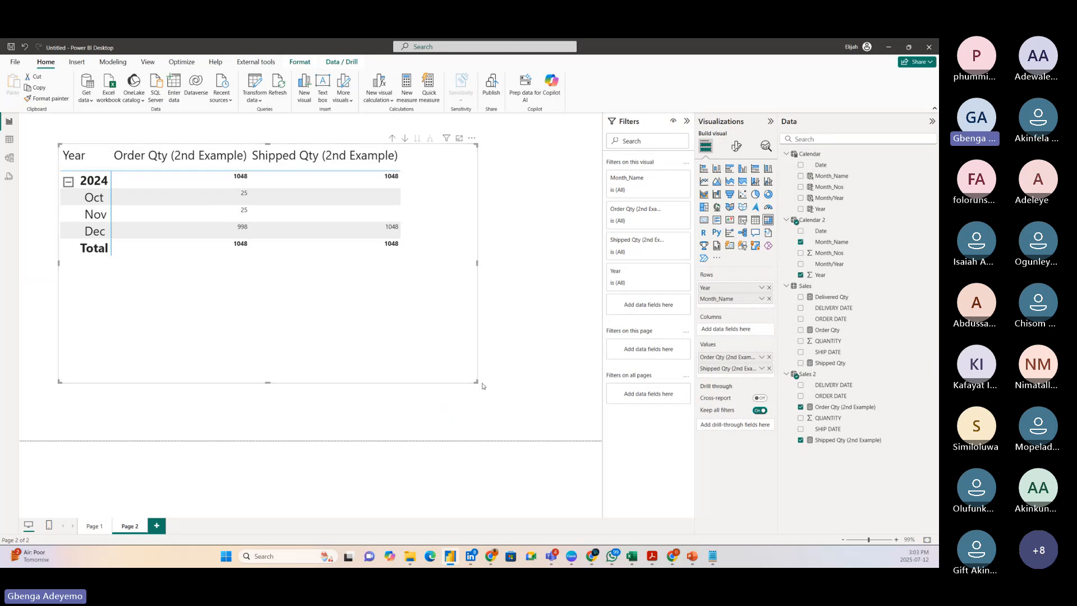
{"action": "left_click_drag", "start_coordinate": [476, 382], "coordinate": [541, 414]}
{"action": "left_click_drag", "start_coordinate": [566, 417], "coordinate": [573, 404]}
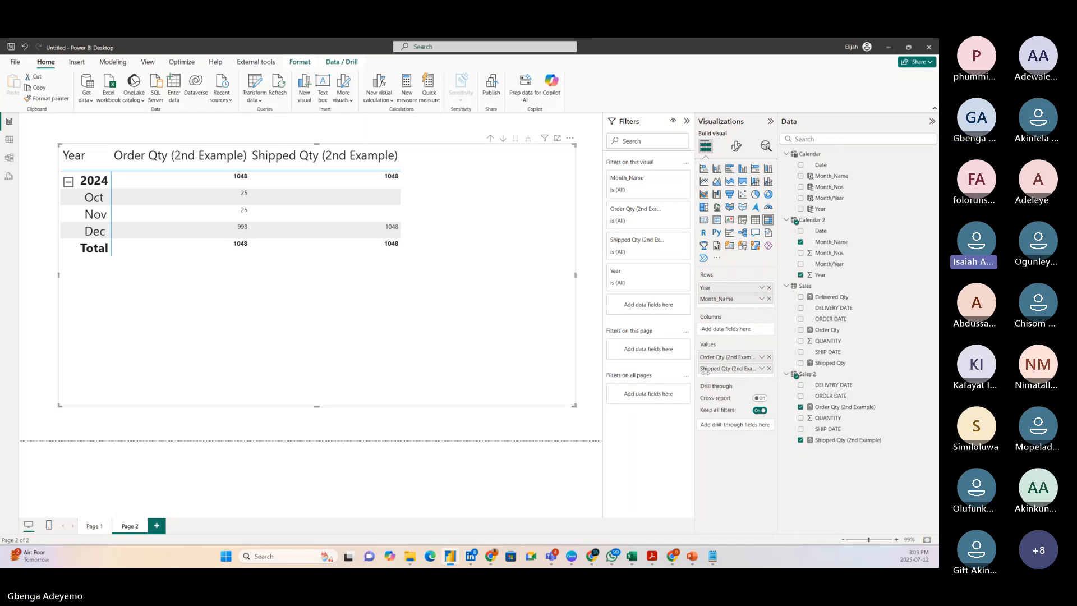
Copy the Shipped Qty (2nd Example) formula into a new Sales 2 measure and name it Delivered Qty (2nd Example).
{"action": "right_click", "coordinate": [832, 378]}
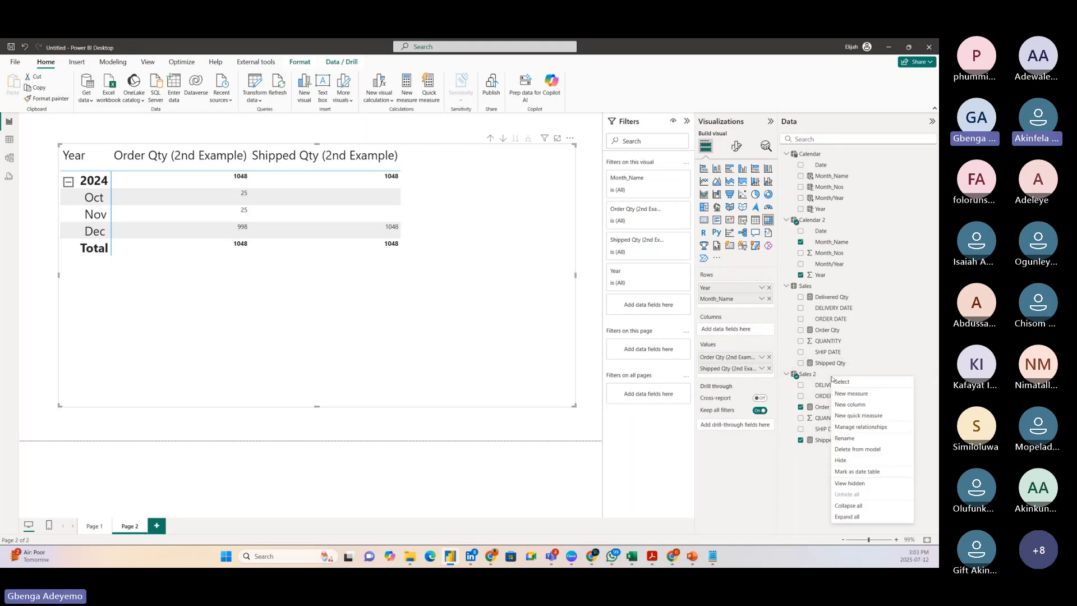
{"action": "left_click", "coordinate": [828, 441]}
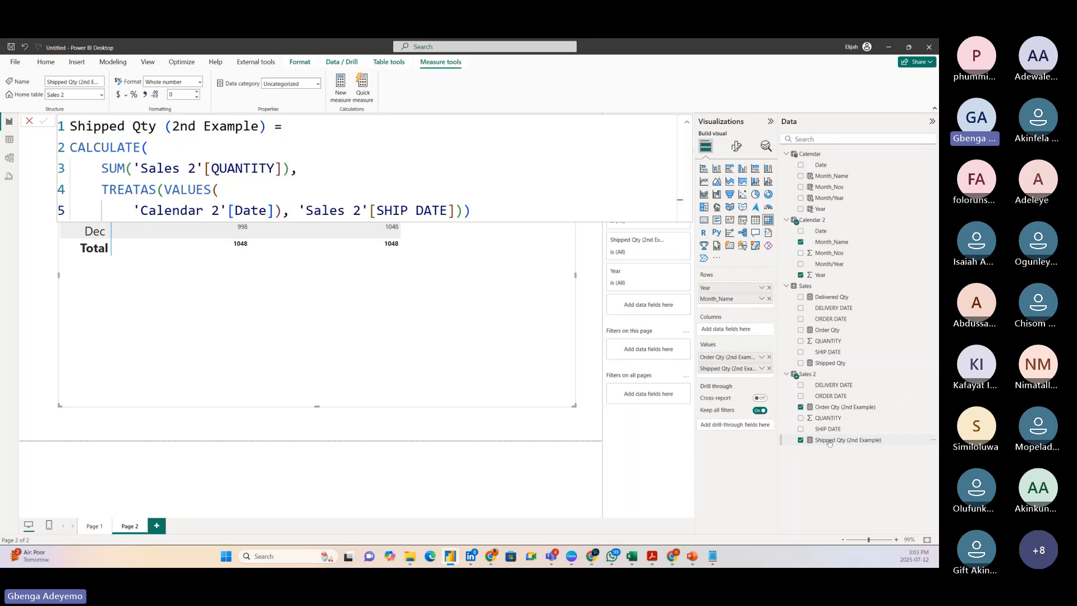
{"action": "left_click_drag", "start_coordinate": [471, 211], "coordinate": [69, 126]}
{"action": "key", "text": "ctrl+c"}
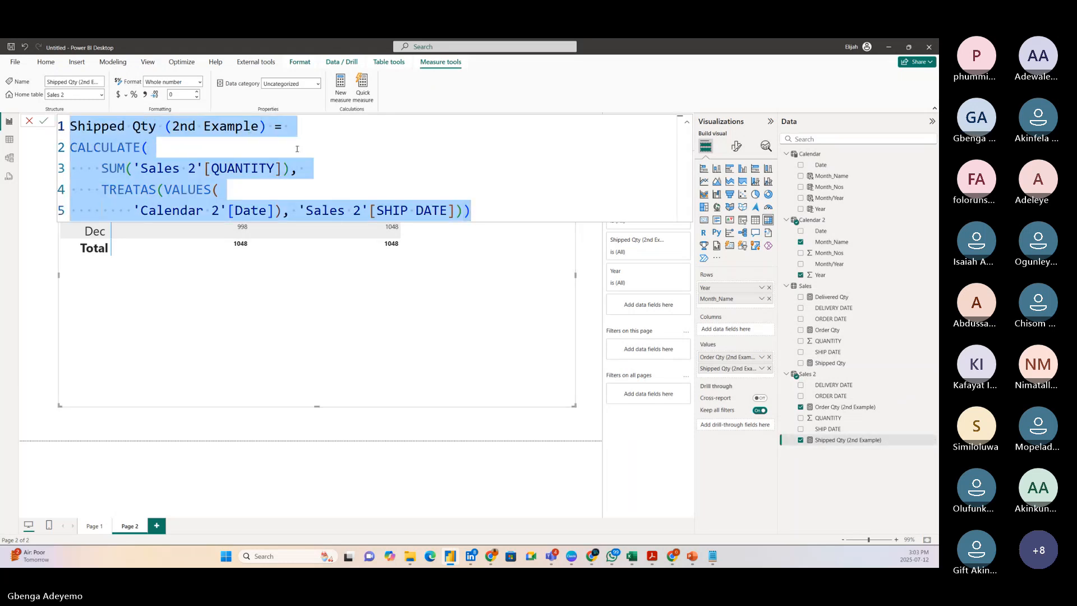
{"action": "left_click", "coordinate": [344, 91]}
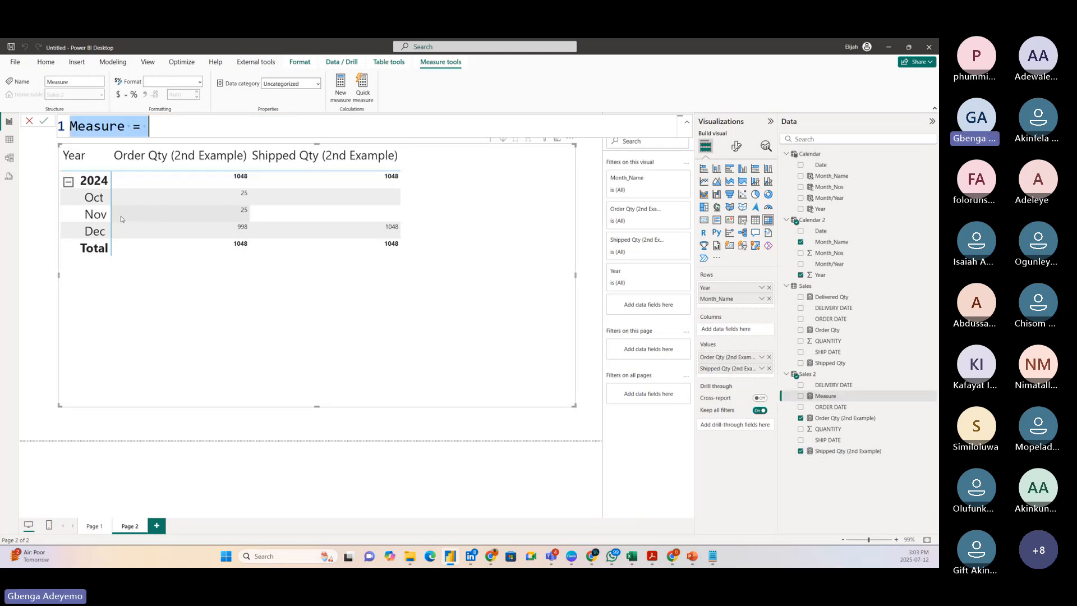
{"action": "key", "text": "ctrl+v"}
{"action": "left_click", "coordinate": [120, 126]}
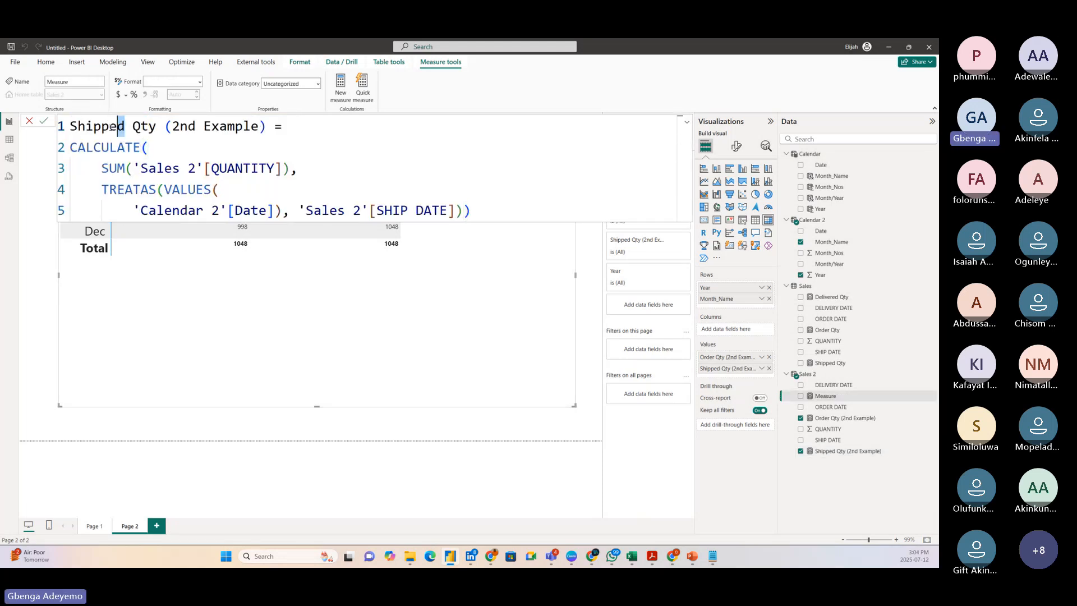
{"action": "double_click", "coordinate": [120, 126]}
{"action": "type", "text": "Deli"}
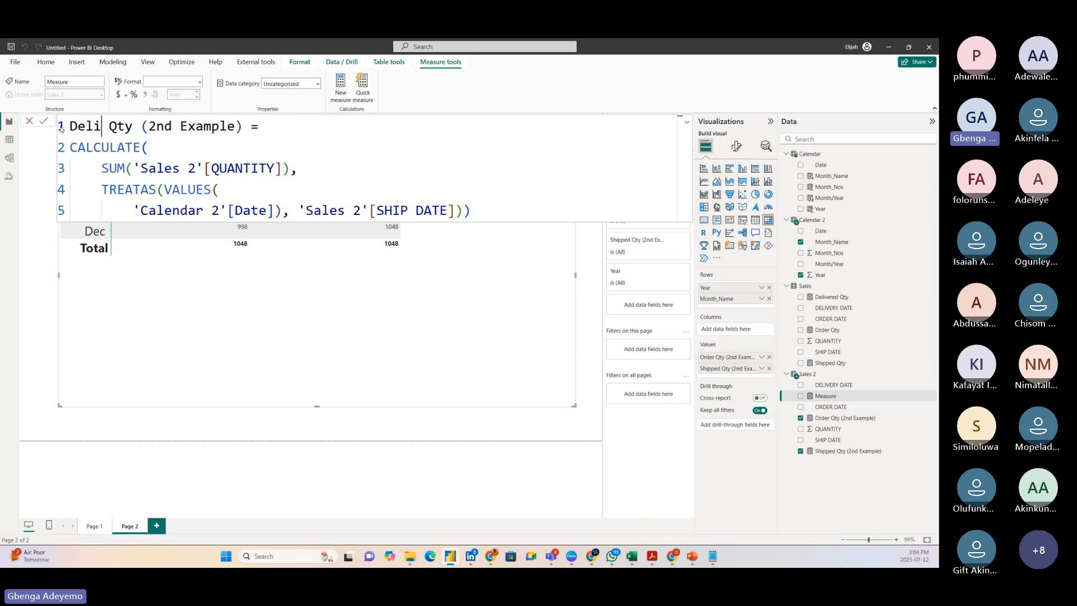
{"action": "type", "text": "vered"}
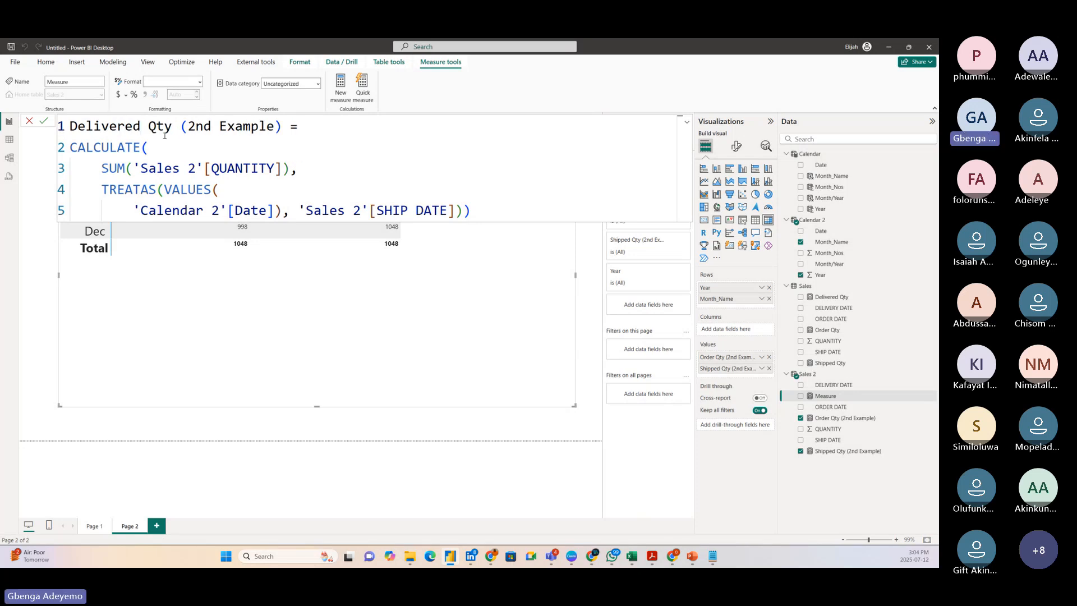
Replace the SHIP DATE column in the TREATAS filter with 'Sales 2'[DELIVERY DATE] and commit the measure.
{"action": "left_click", "coordinate": [480, 215]}
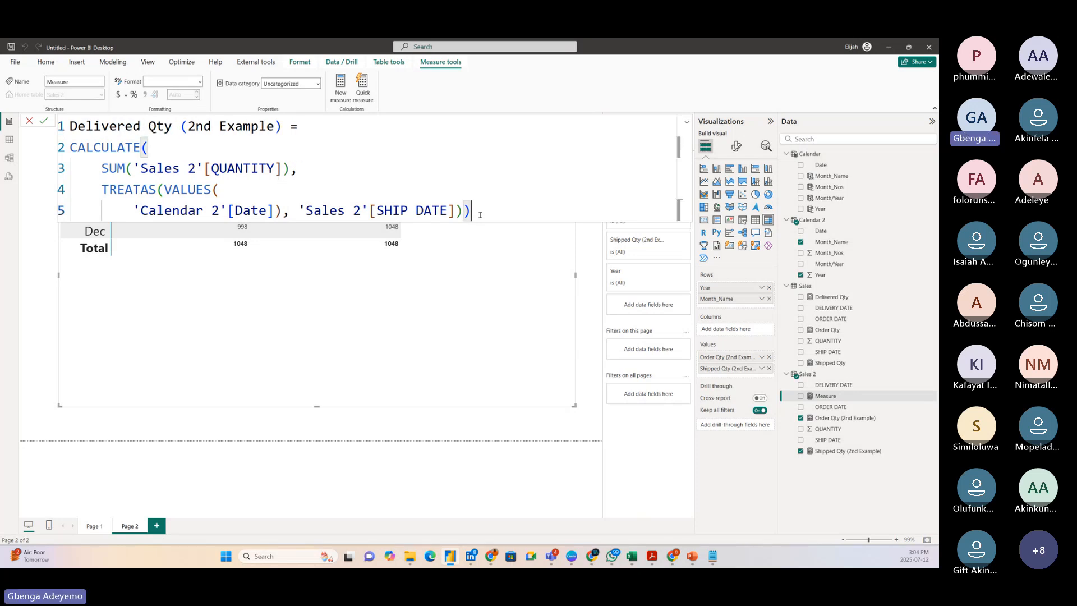
{"action": "left_click", "coordinate": [411, 211]}
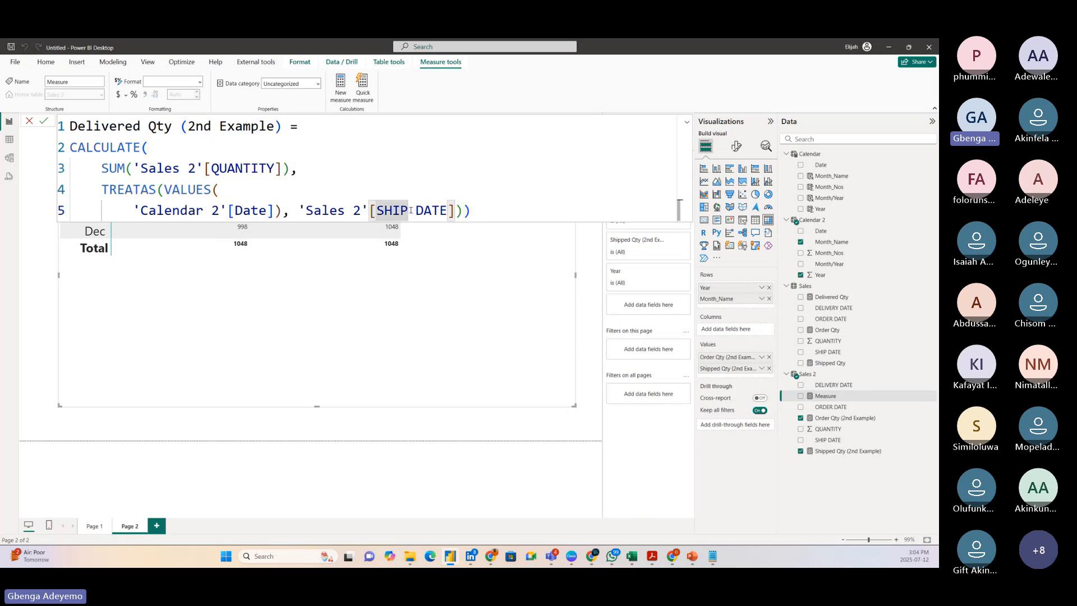
{"action": "key", "text": "BackSpace"}
{"action": "key", "text": "BackSpace"}
{"action": "key", "text": "BackSpace"}
{"action": "key", "text": "BackSpace"}
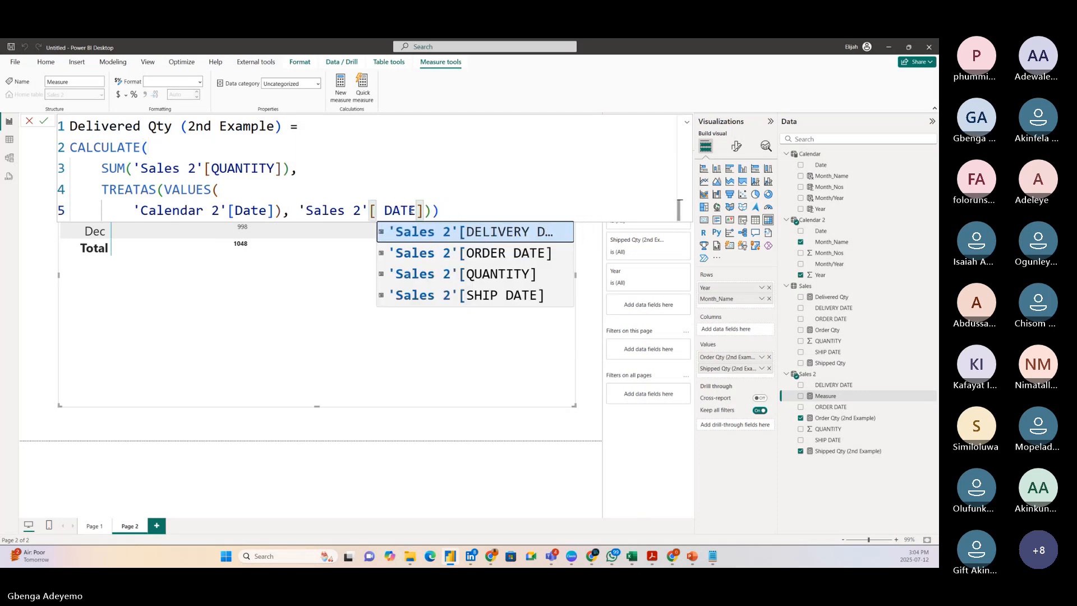
{"action": "key", "text": "Tab"}
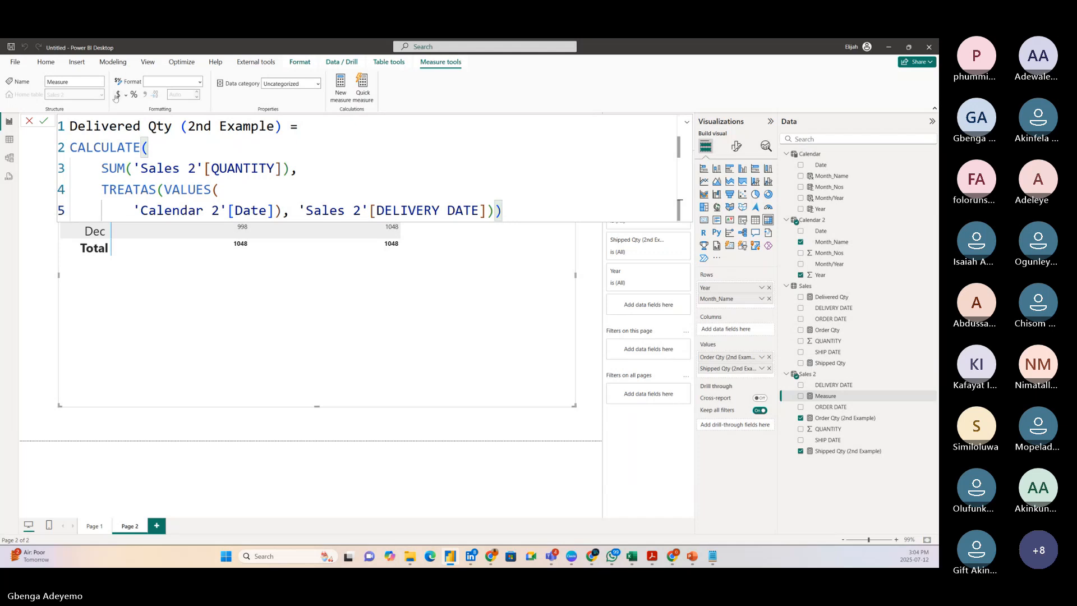
{"action": "left_click", "coordinate": [44, 122]}
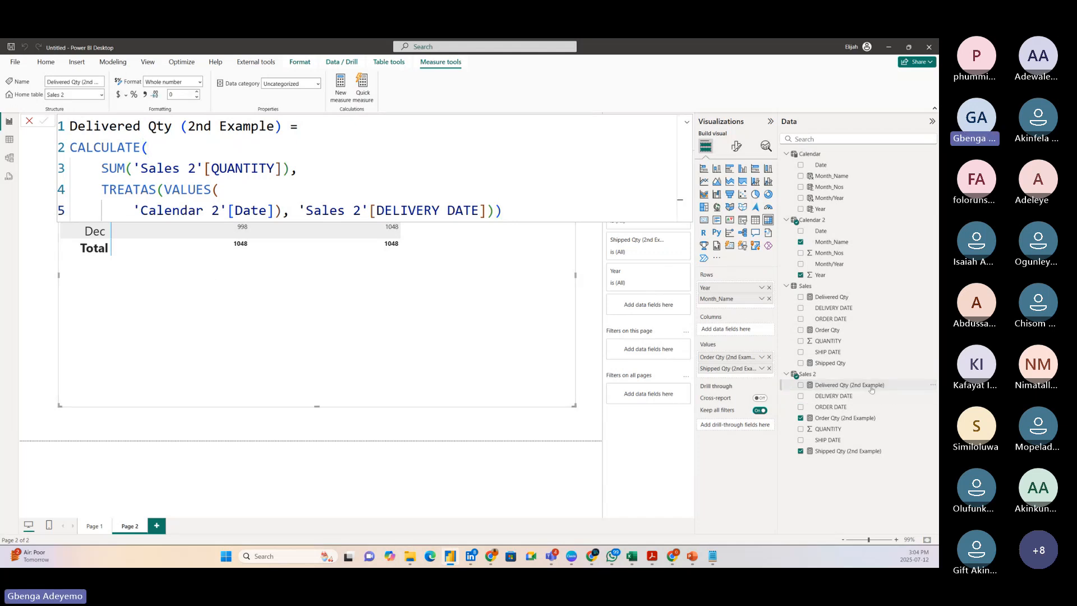
Add Delivered Qty (2nd Example) to the matrix values, close the formula editor and shift the matrix slightly on the page.
{"action": "left_click", "coordinate": [872, 387]}
{"action": "left_click", "coordinate": [30, 121]}
{"action": "left_click_drag", "start_coordinate": [391, 318], "coordinate": [377, 318]}
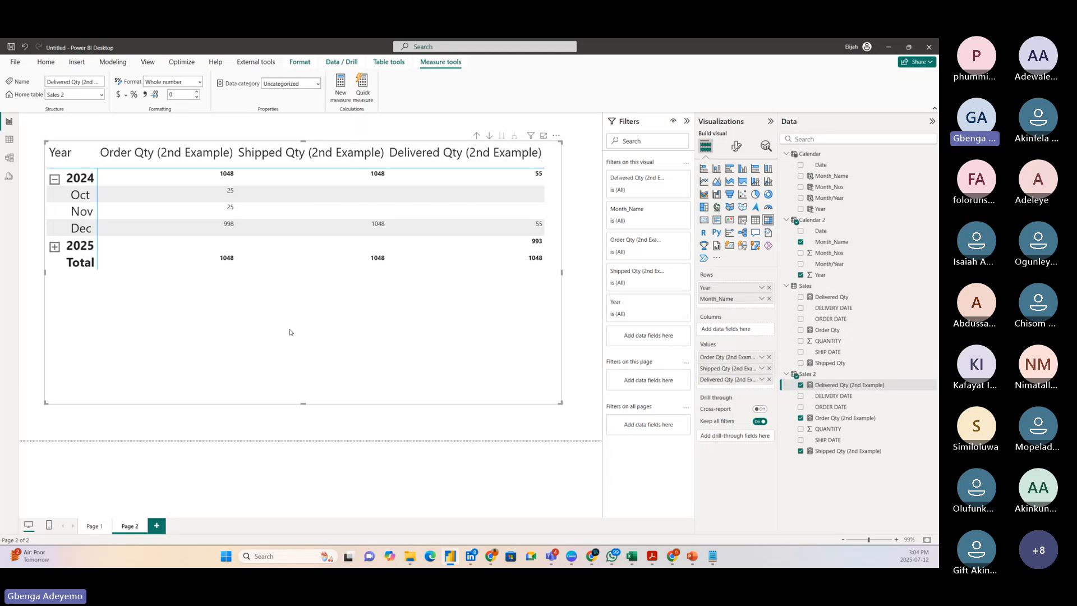
Paste a copy of the 2nd Example matrix onto Page 1 and shorten it to sit directly below the original matrix.
{"action": "left_click", "coordinate": [96, 527]}
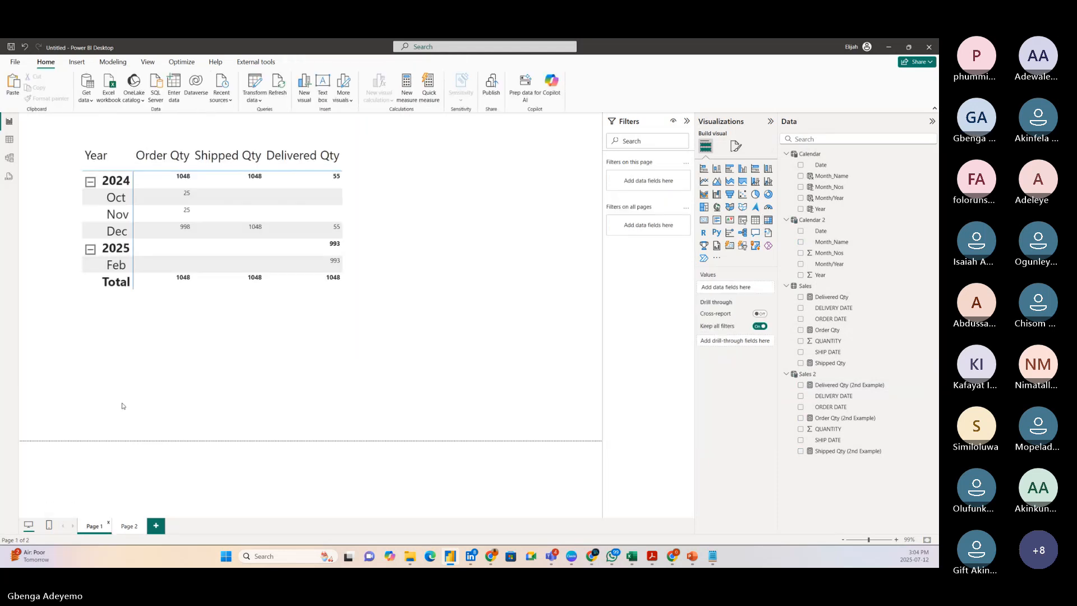
{"action": "key", "text": "ctrl+v"}
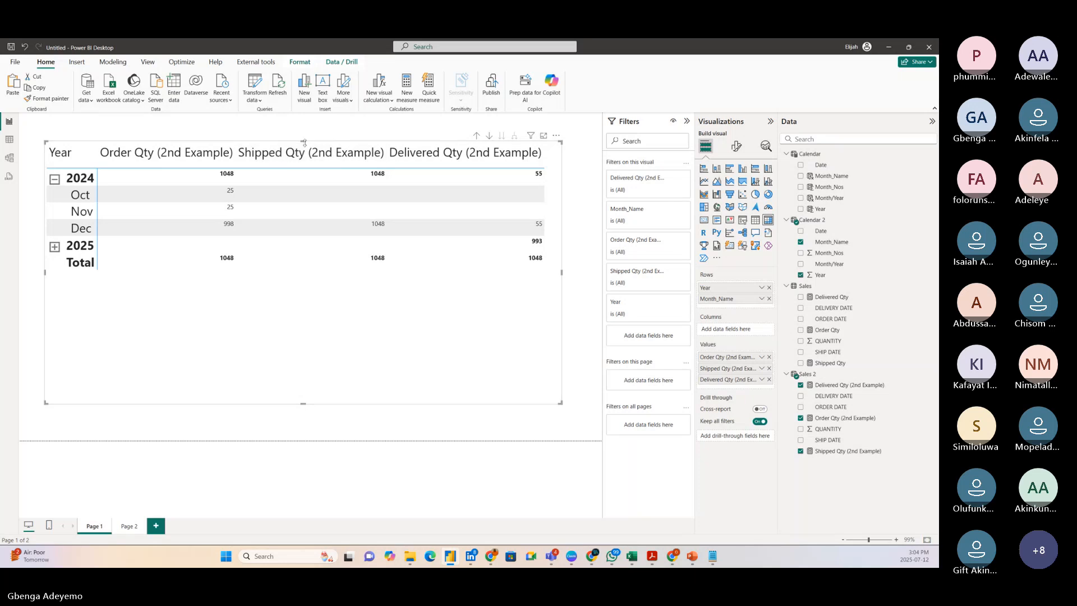
{"action": "left_click_drag", "start_coordinate": [303, 143], "coordinate": [303, 292]}
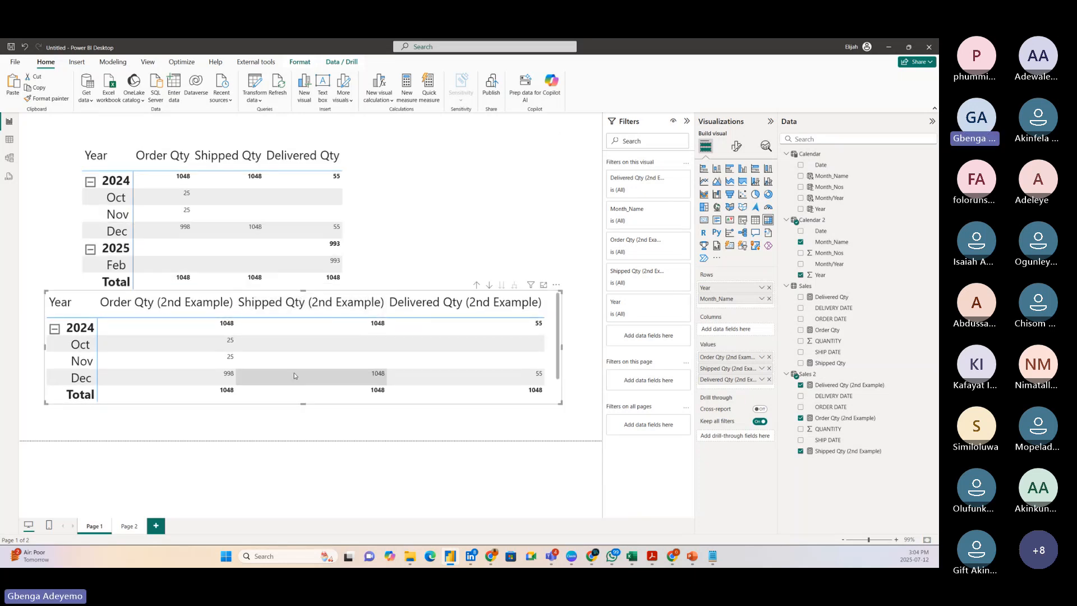
Move the 2nd Example matrix down, shift the original matrix up to the page's upper edge and shorten its frame.
{"action": "left_click_drag", "start_coordinate": [298, 396], "coordinate": [301, 440]}
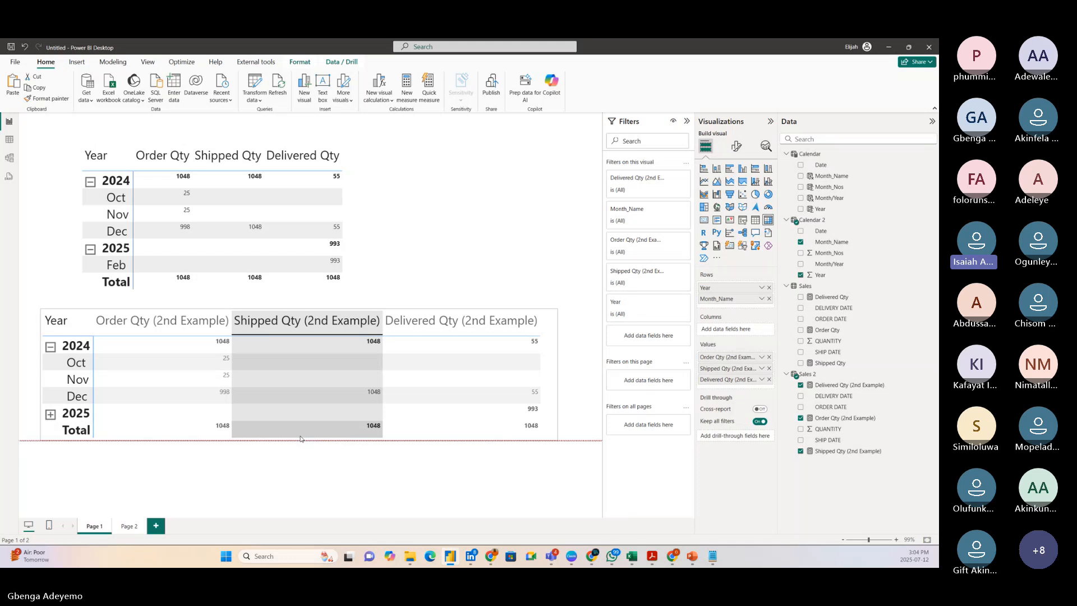
{"action": "left_click_drag", "start_coordinate": [393, 233], "coordinate": [376, 202]}
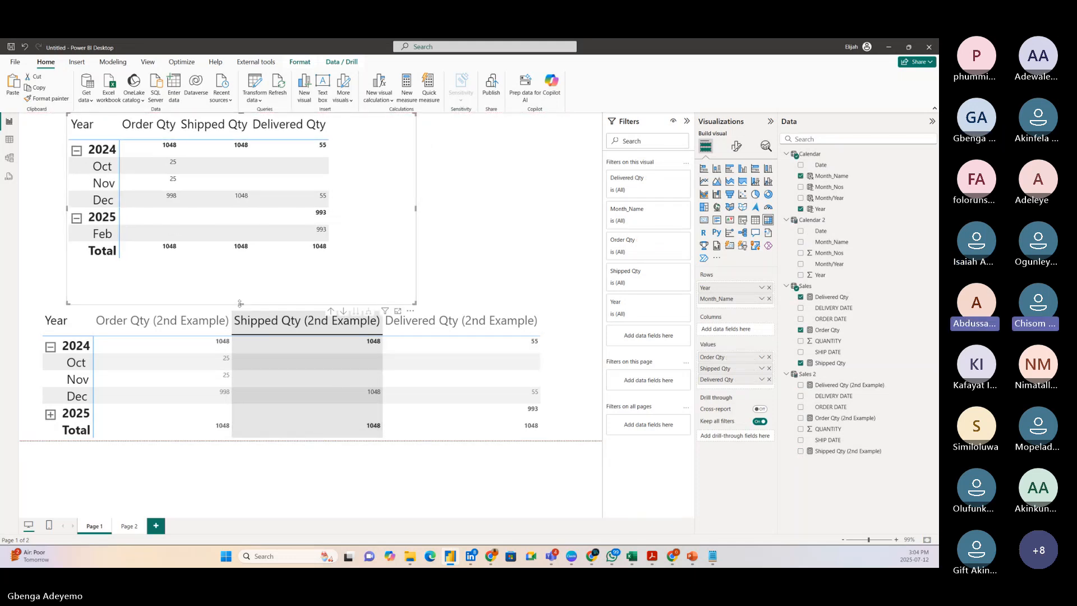
{"action": "left_click_drag", "start_coordinate": [242, 304], "coordinate": [246, 274]}
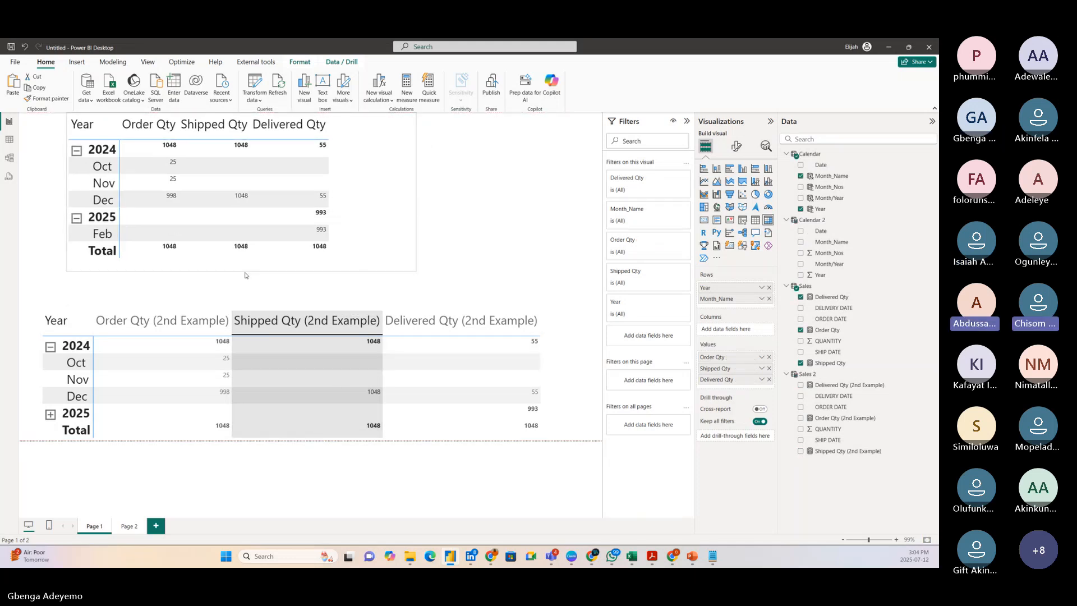
Move the 2nd Example matrix up below the original, expand its 2025 row and lengthen the frame to fit all rows.
{"action": "left_click", "coordinate": [551, 428]}
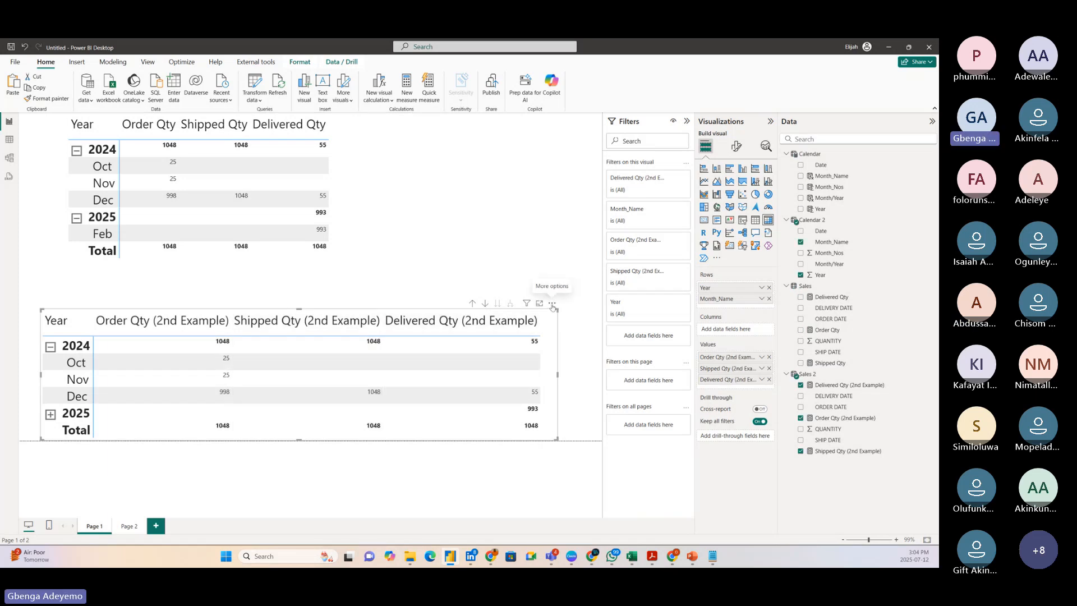
{"action": "left_click_drag", "start_coordinate": [553, 307], "coordinate": [557, 283]}
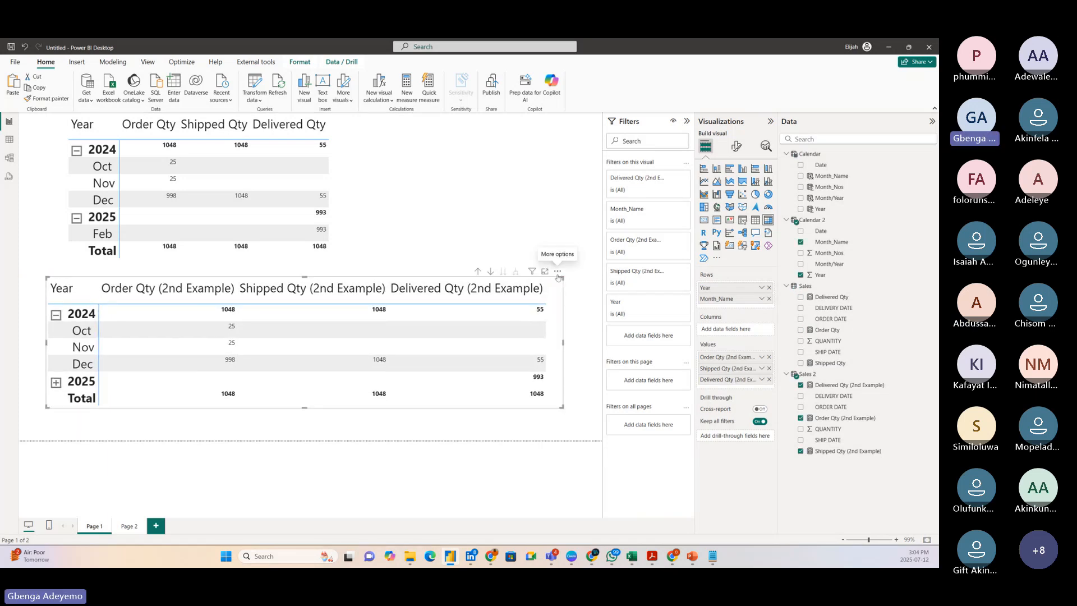
{"action": "left_click", "coordinate": [56, 382]}
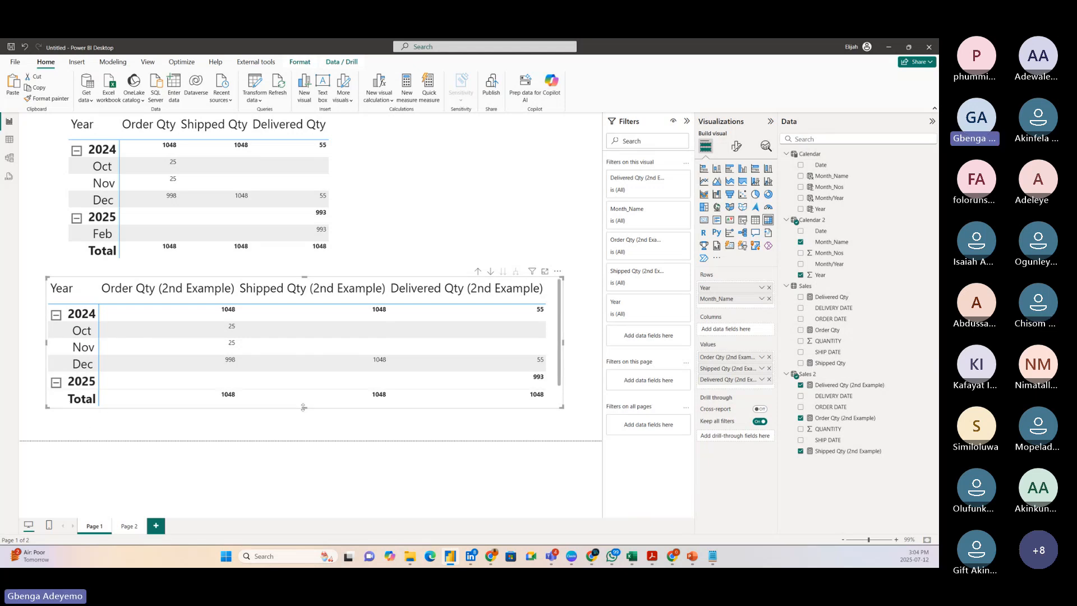
{"action": "left_click_drag", "start_coordinate": [303, 410], "coordinate": [304, 435]}
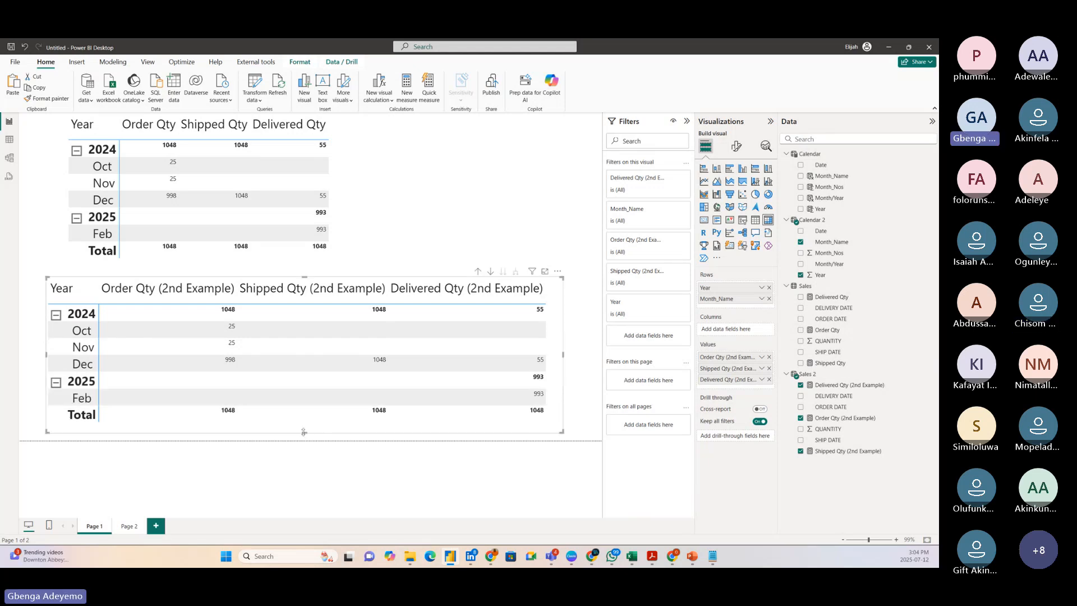
Widen the original matrix to nearly match the 2nd Example matrix and align it above that matrix.
{"action": "left_click", "coordinate": [377, 210]}
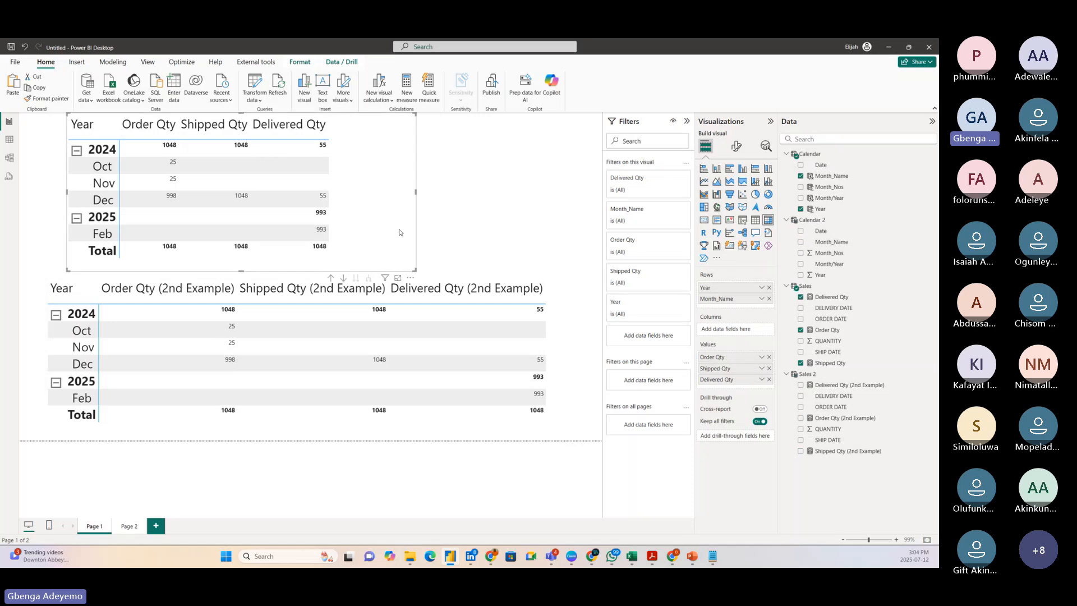
{"action": "left_click_drag", "start_coordinate": [414, 269], "coordinate": [507, 263]}
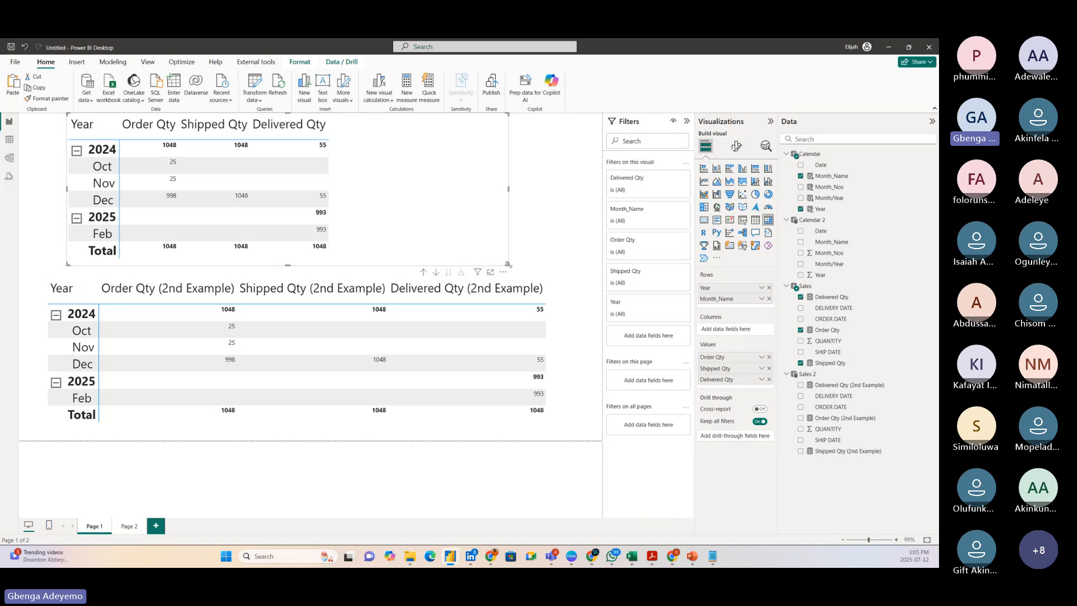
{"action": "left_click_drag", "start_coordinate": [508, 264], "coordinate": [534, 260]}
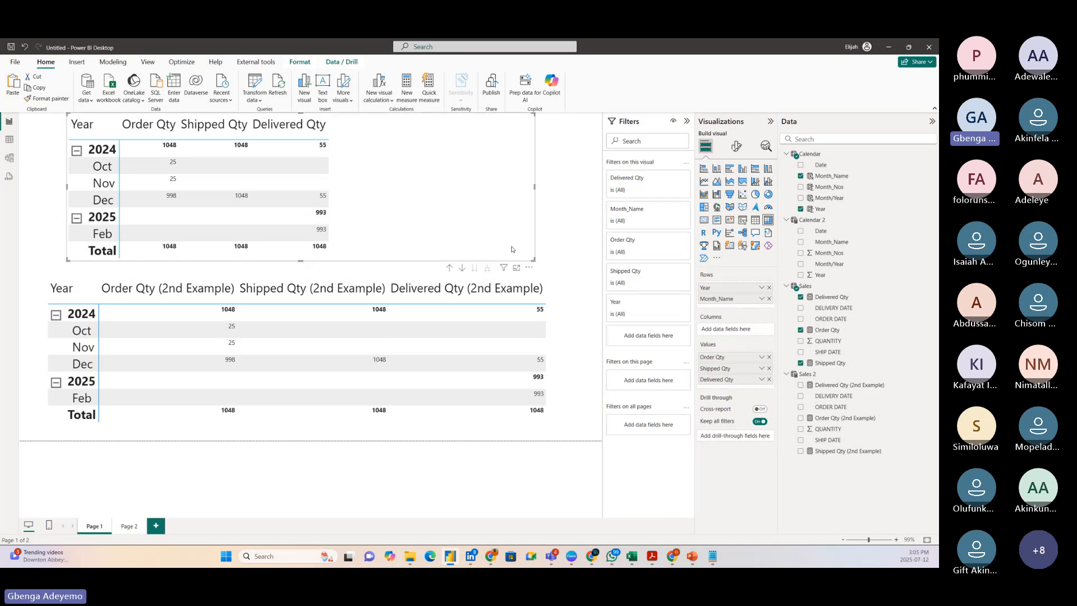
{"action": "mouse_move", "coordinate": [469, 229]}
{"action": "left_mouse_down"}
{"action": "mouse_move", "coordinate": [477, 233]}
{"action": "mouse_move", "coordinate": [458, 233]}
{"action": "left_mouse_up"}
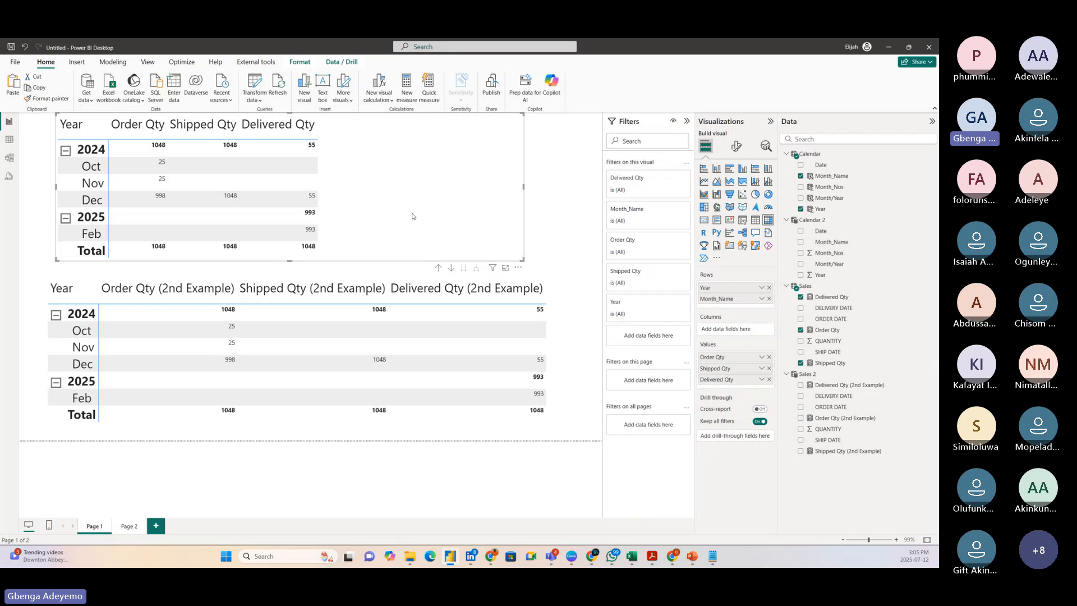
{"action": "left_click_drag", "start_coordinate": [404, 212], "coordinate": [396, 215]}
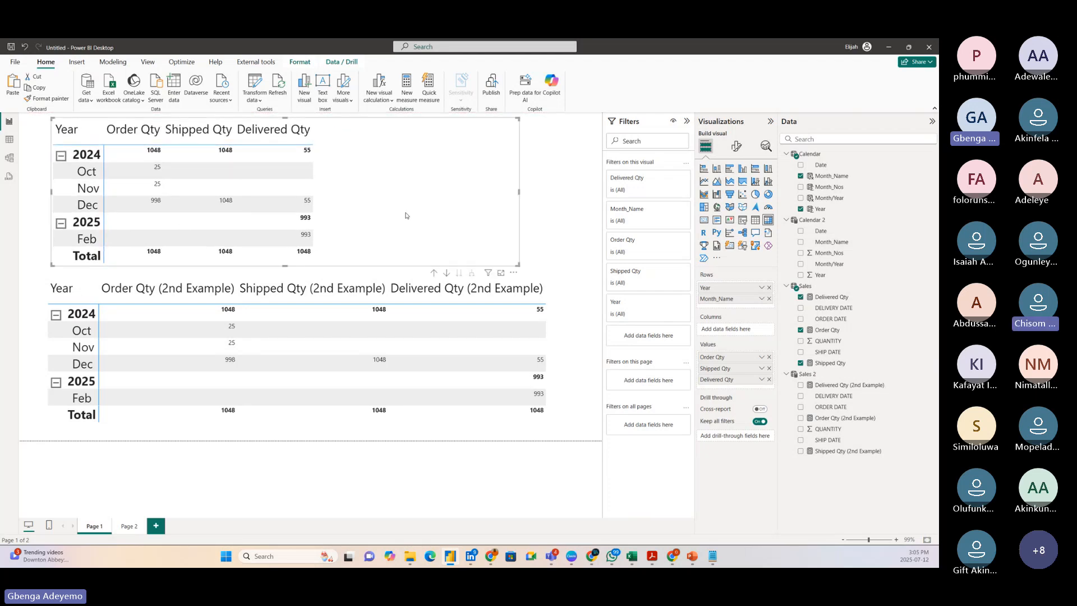
Check the Calendar 2 and Sales 2 tables in the model diagram, return to the report and select the original matrix.
{"action": "left_click", "coordinate": [554, 356]}
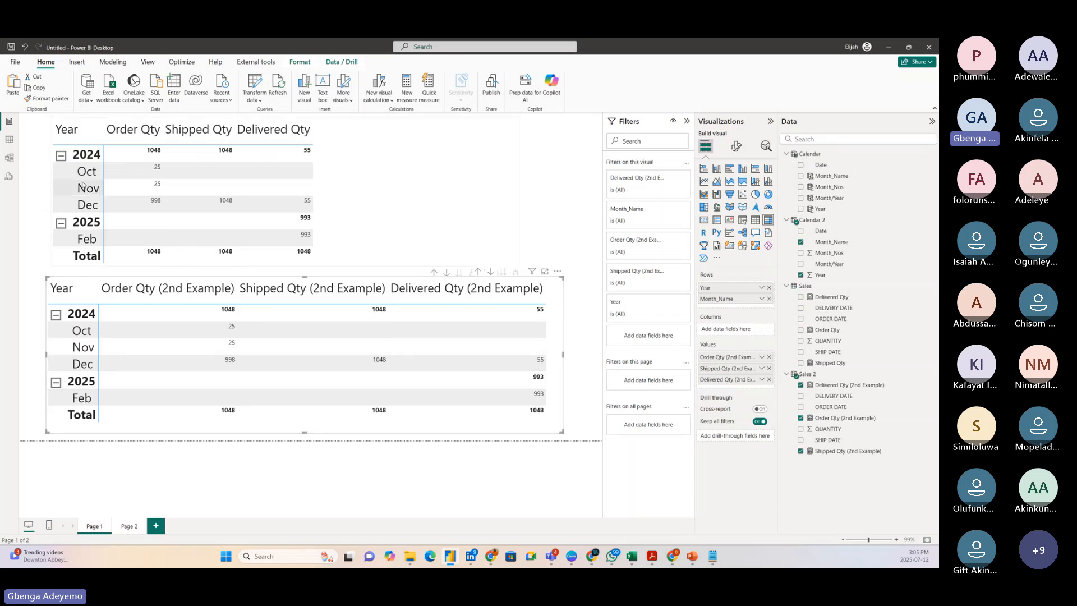
{"action": "left_click", "coordinate": [9, 157]}
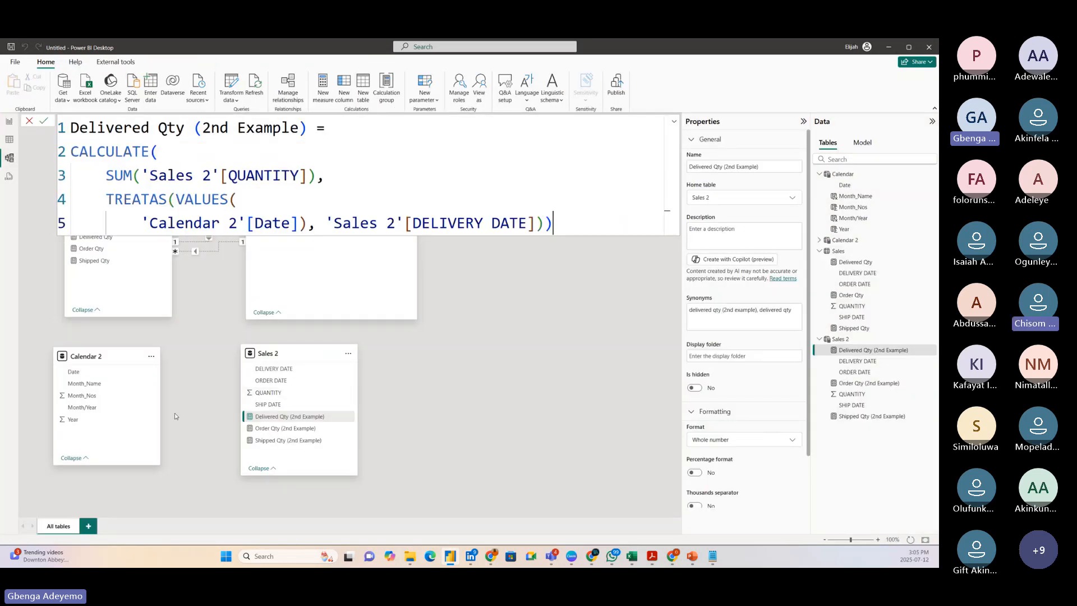
{"action": "left_click", "coordinate": [9, 122]}
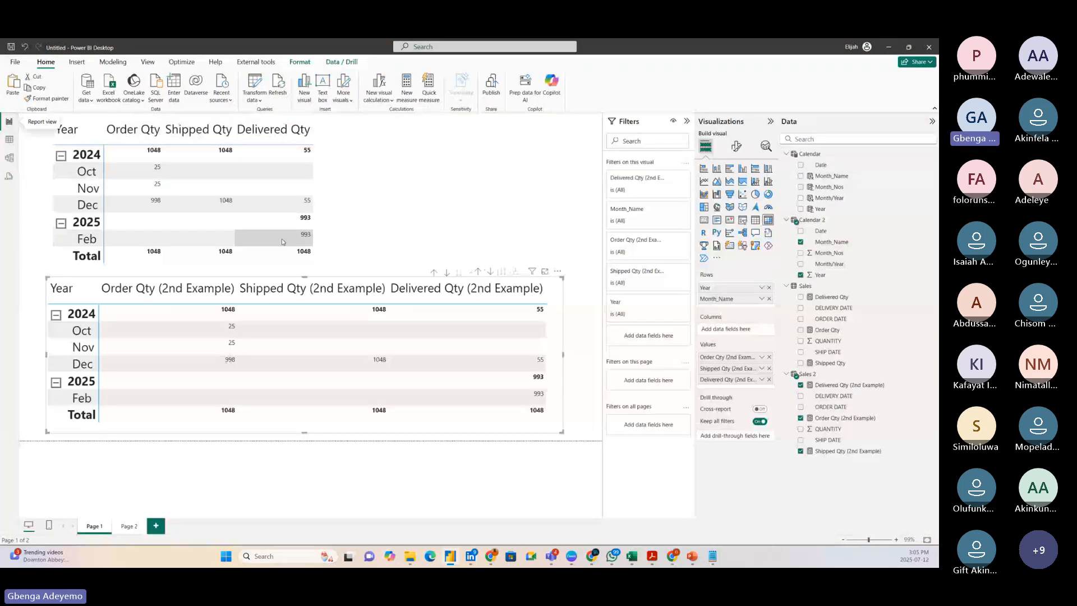
{"action": "left_click", "coordinate": [387, 212]}
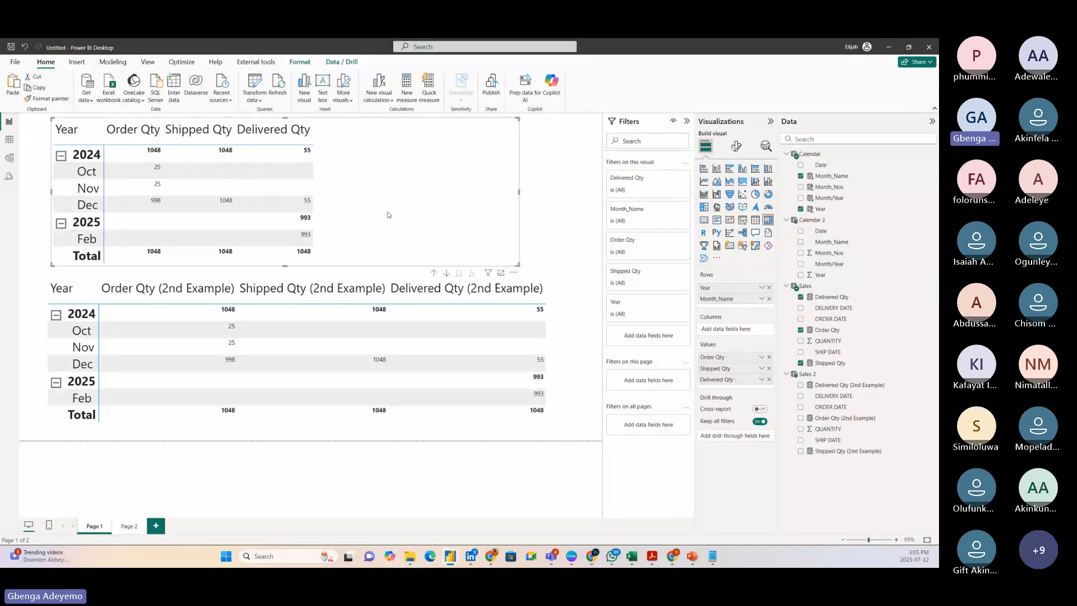
Select the 2nd Example matrix and nudge it slightly to the left.
{"action": "left_click", "coordinate": [552, 398]}
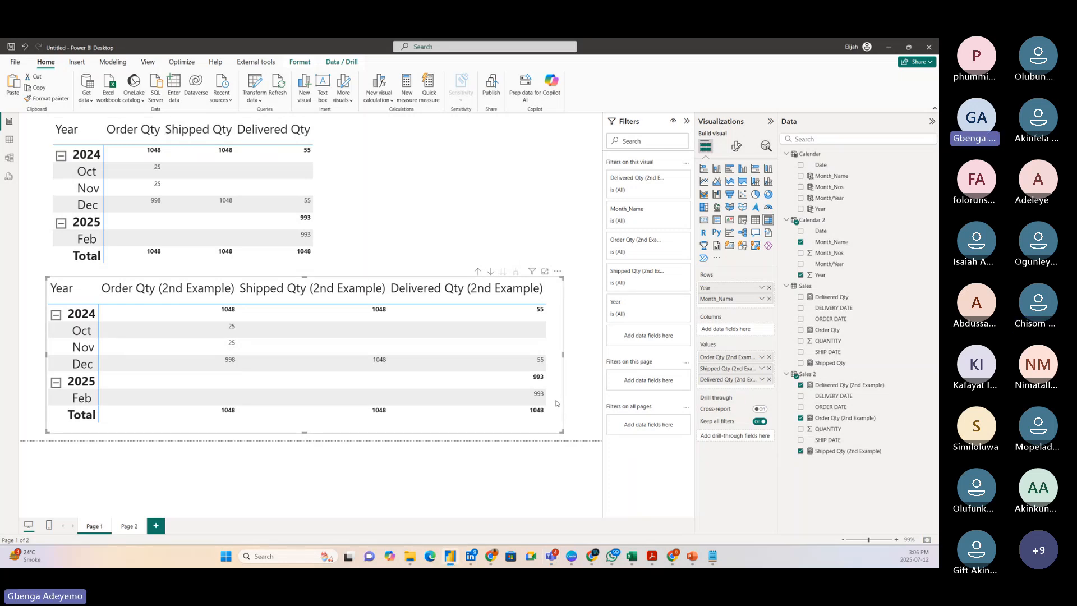
{"action": "left_click_drag", "start_coordinate": [556, 402], "coordinate": [555, 402]}
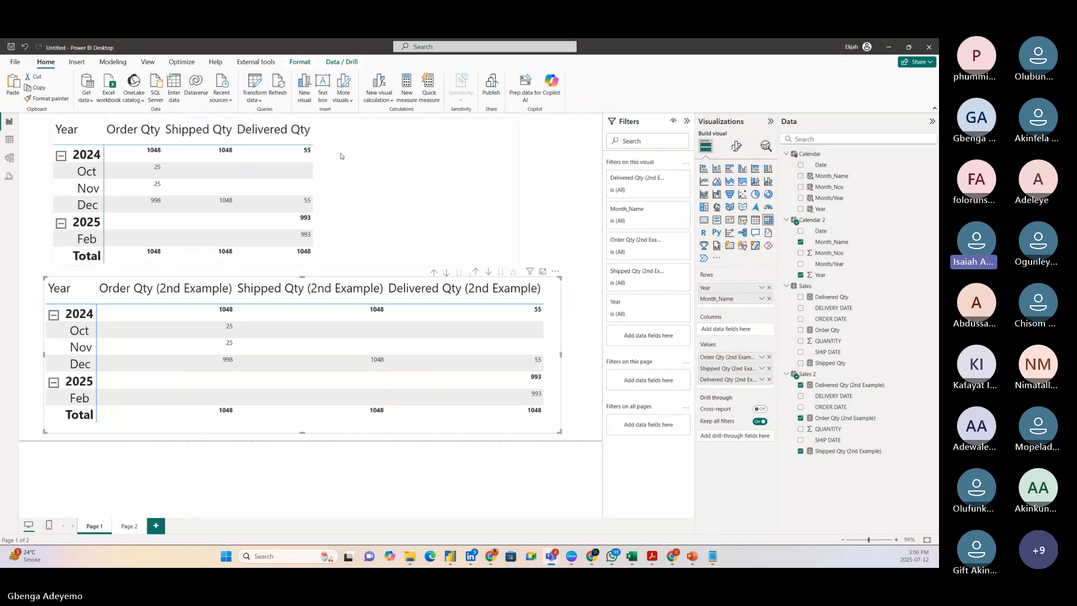
{"action": "left_click_drag", "start_coordinate": [553, 367], "coordinate": [553, 365]}
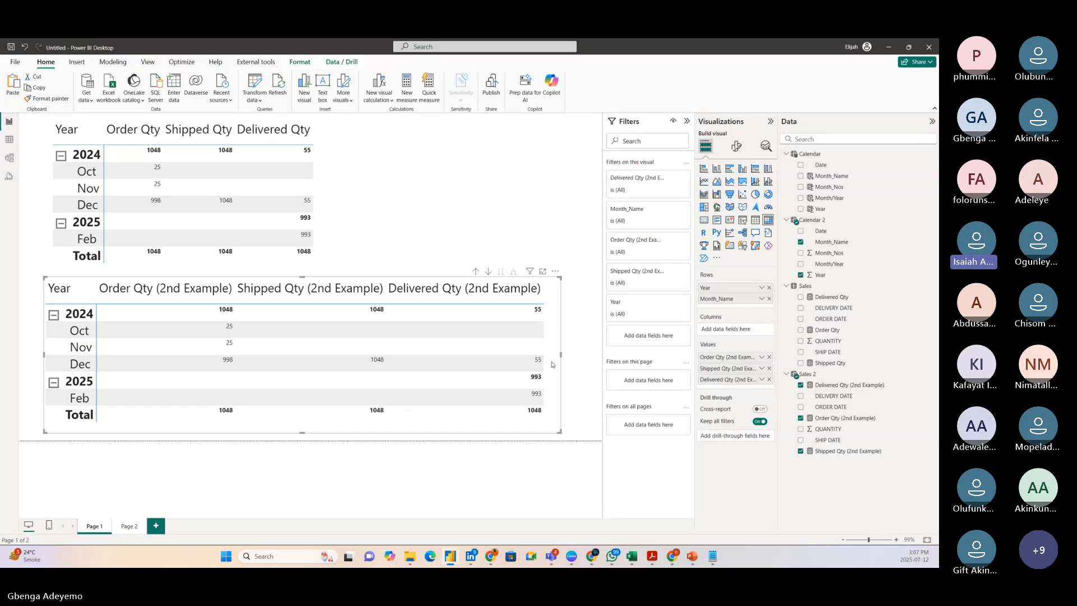
{"action": "left_click_drag", "start_coordinate": [553, 364], "coordinate": [552, 364]}
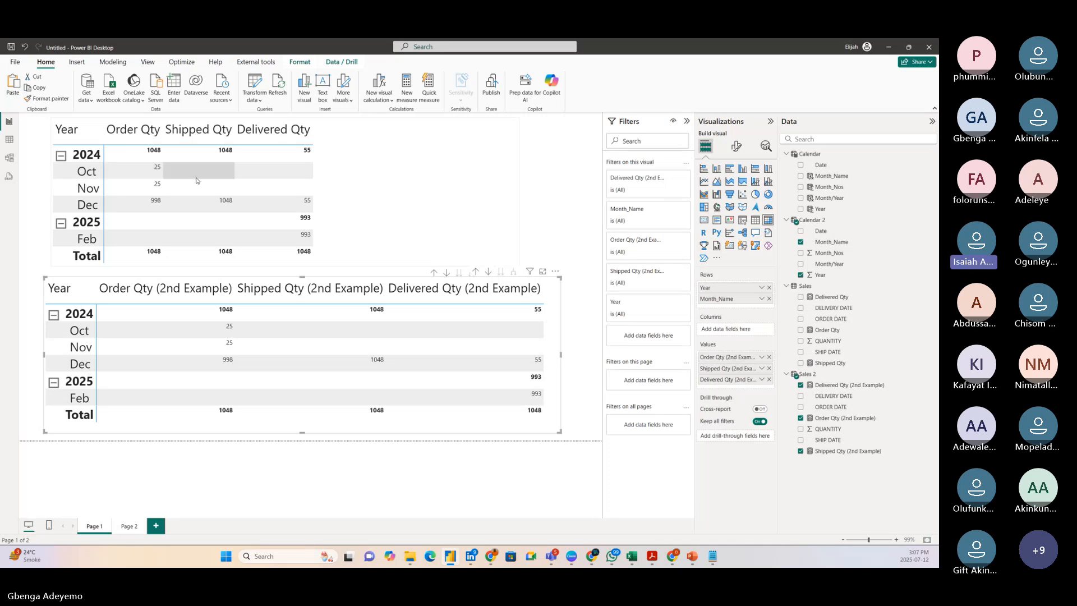
Show the Calendar table's data and start a new calculated column in it named Week Number.
{"action": "left_click", "coordinate": [9, 140]}
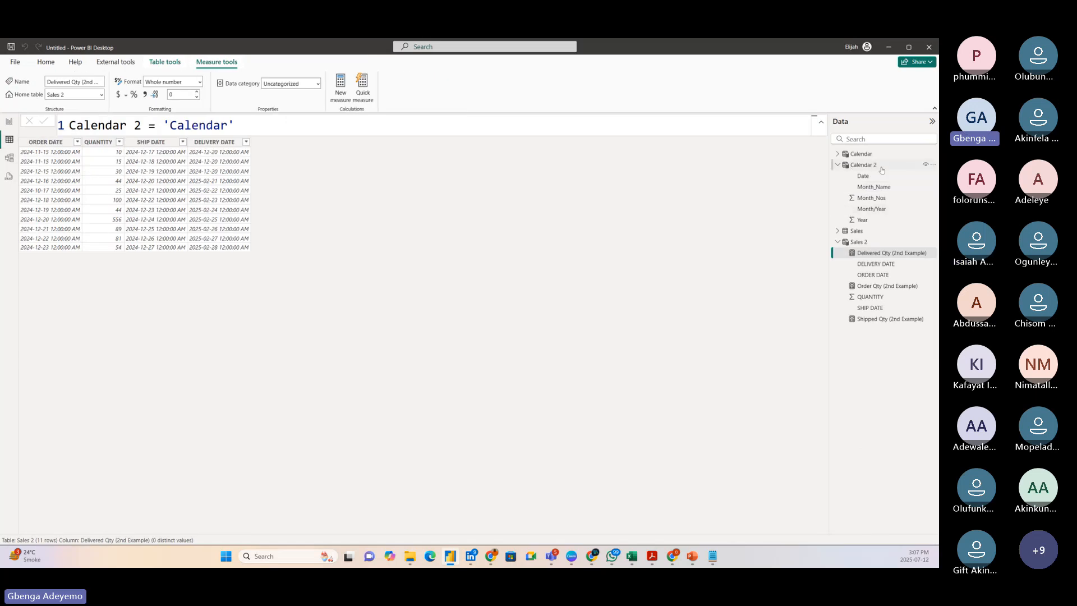
{"action": "left_click", "coordinate": [861, 154]}
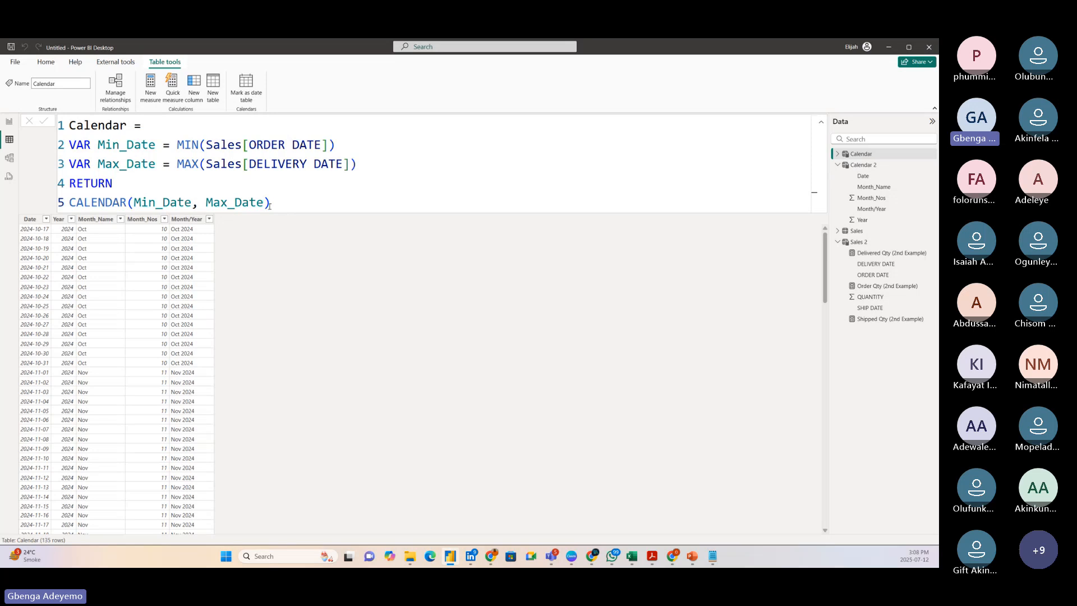
{"action": "left_click", "coordinate": [277, 201]}
{"action": "left_click", "coordinate": [194, 89]}
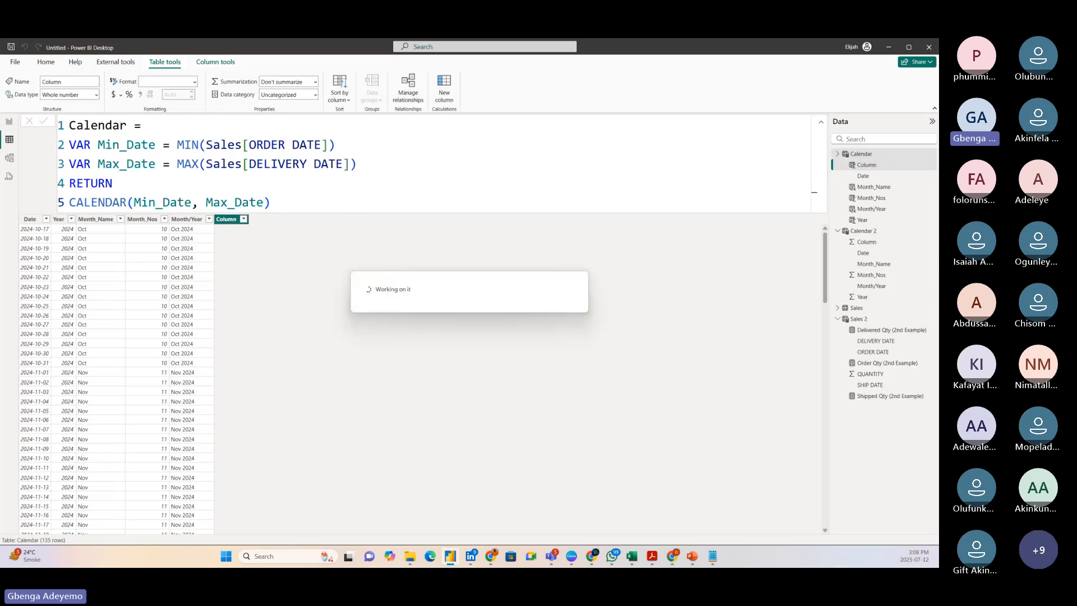
{"action": "type", "text": "We"}
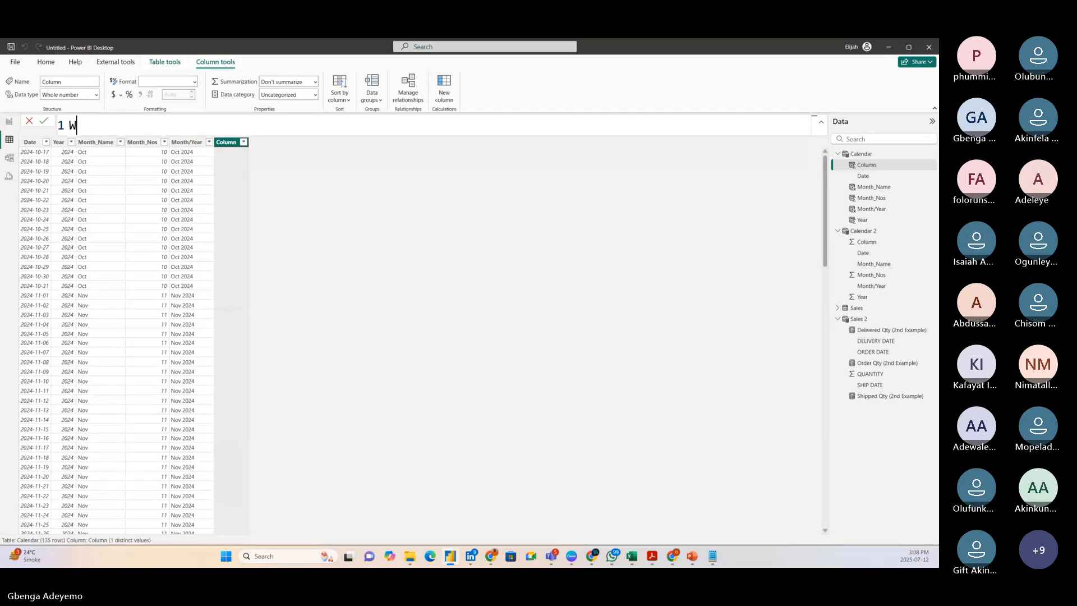
{"action": "type", "text": "ek Nuber"}
{"action": "key", "text": "BackSpace"}
{"action": "key", "text": "BackSpace"}
{"action": "key", "text": "BackSpace"}
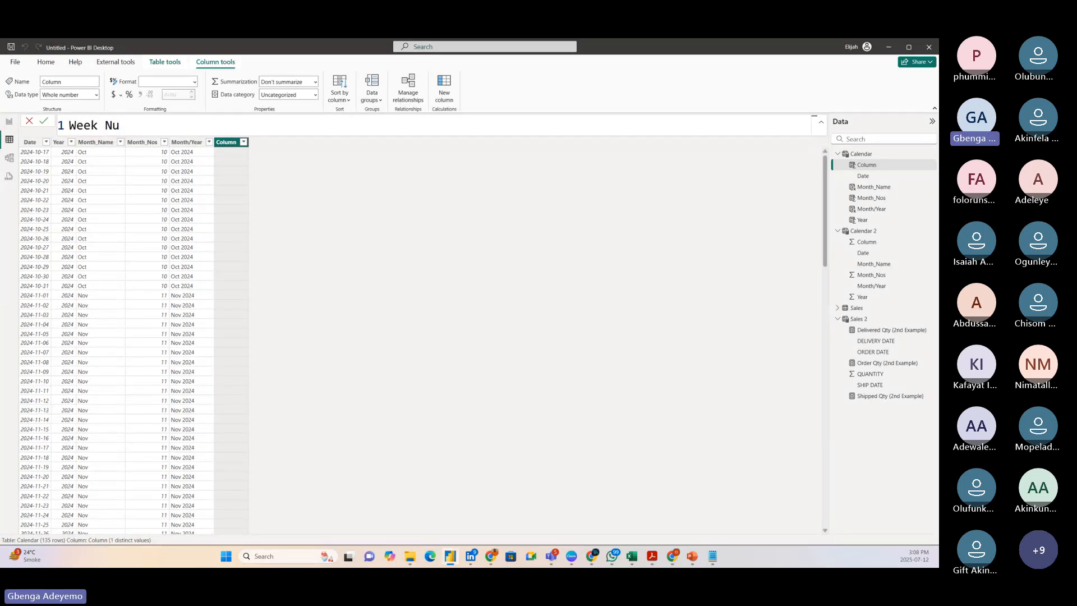
{"action": "type", "text": "mber ="}
Define Week Number as "Week"&" "&WEEKNUM('Calendar'[Date]), commit the column and review its values.
{"action": "key", "text": "shift+Return"}
{"action": "type", "text": "\""}
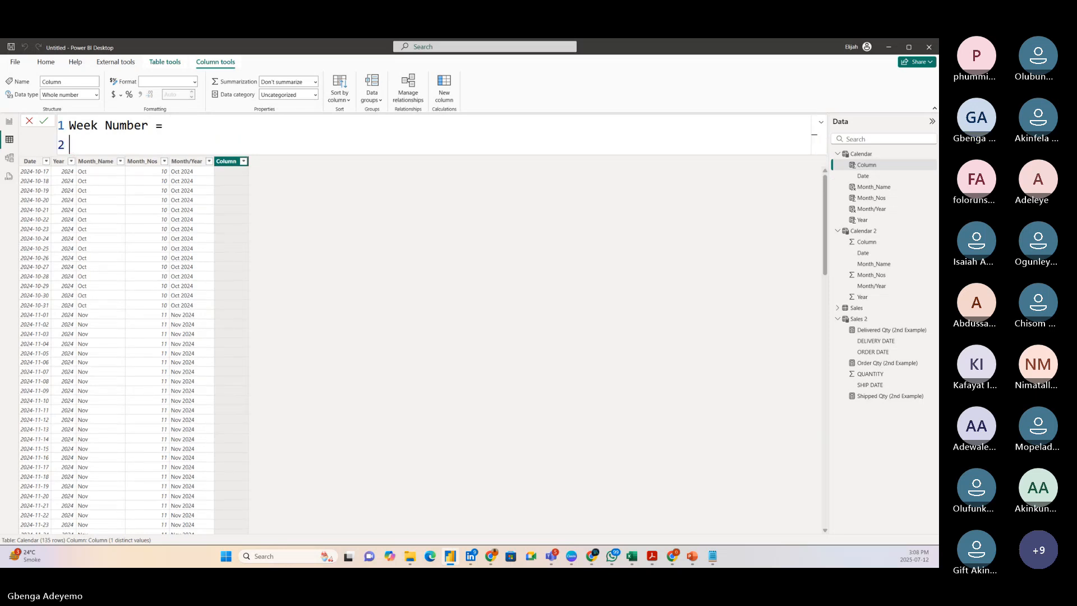
{"action": "type", "text": "Week\""}
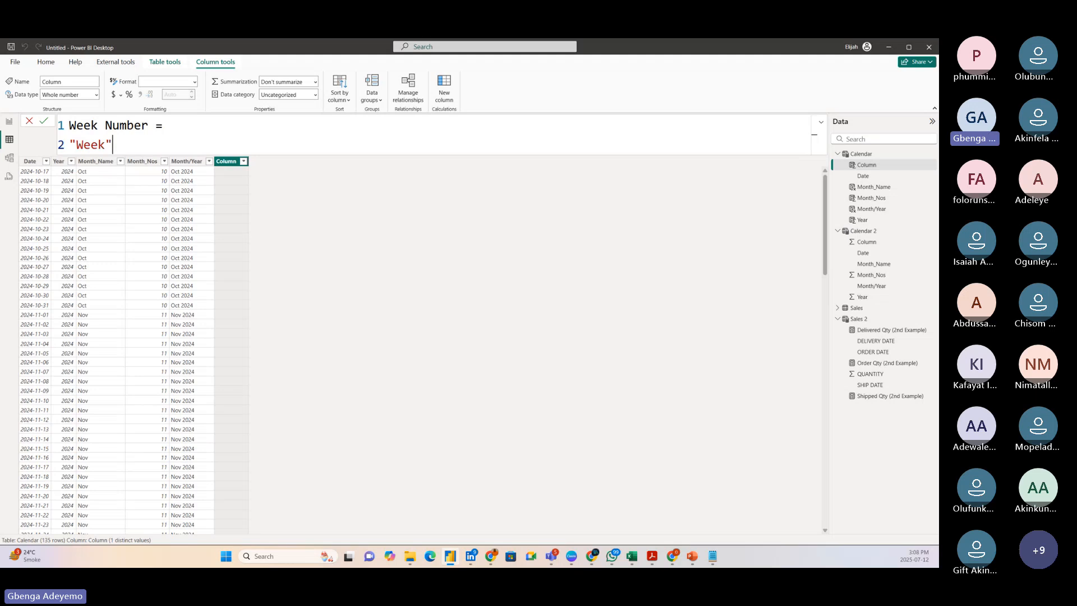
{"action": "type", "text": "&\" \"&wee"}
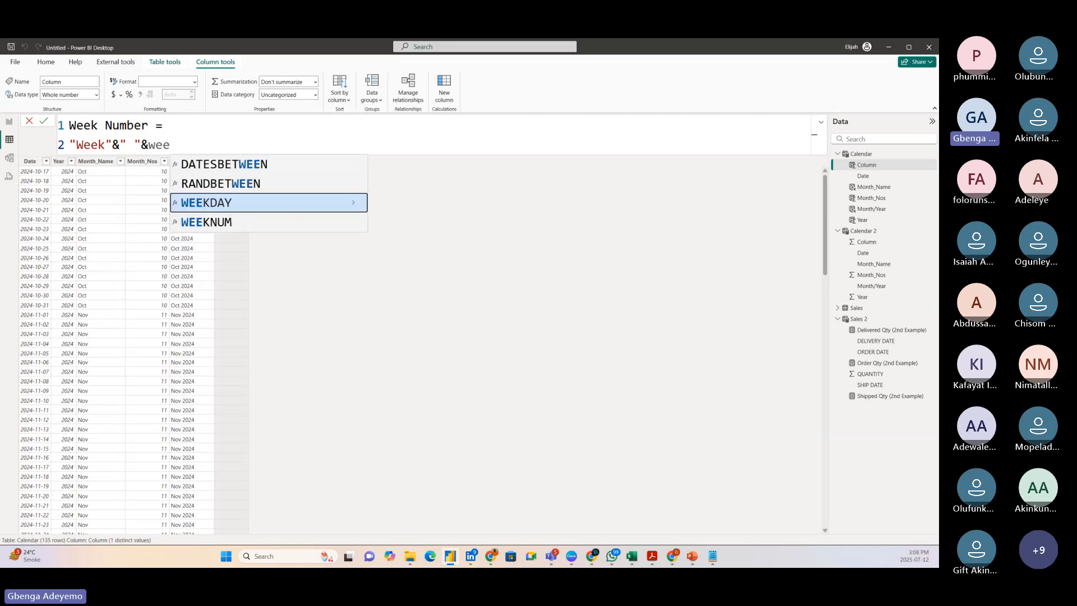
{"action": "left_click", "coordinate": [208, 223]}
{"action": "type", "text": "date"}
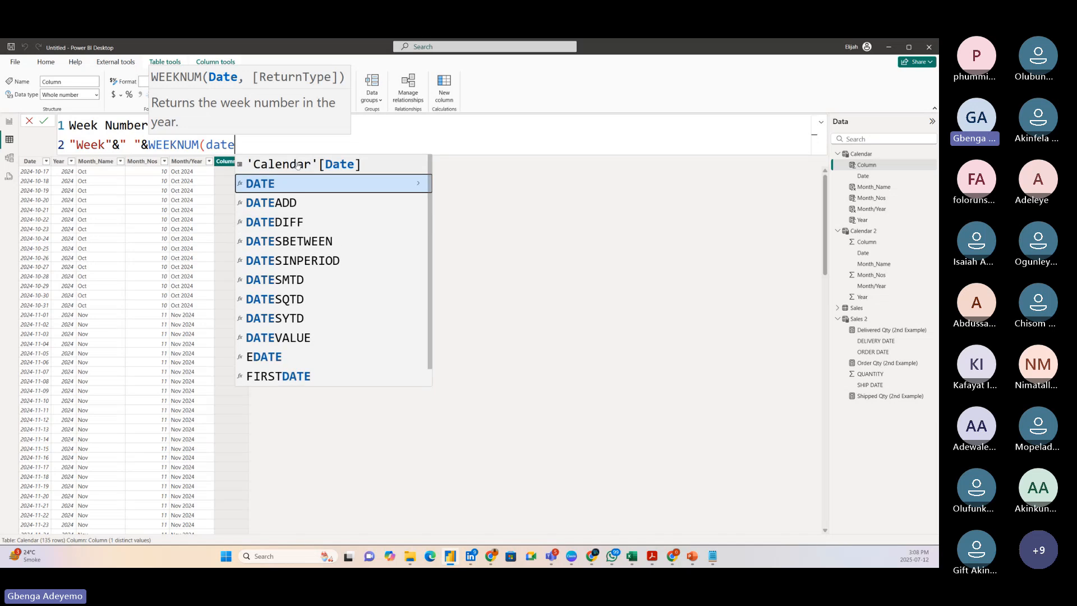
{"action": "left_click", "coordinate": [298, 165]}
{"action": "type", "text": ")"}
{"action": "key", "text": "Return"}
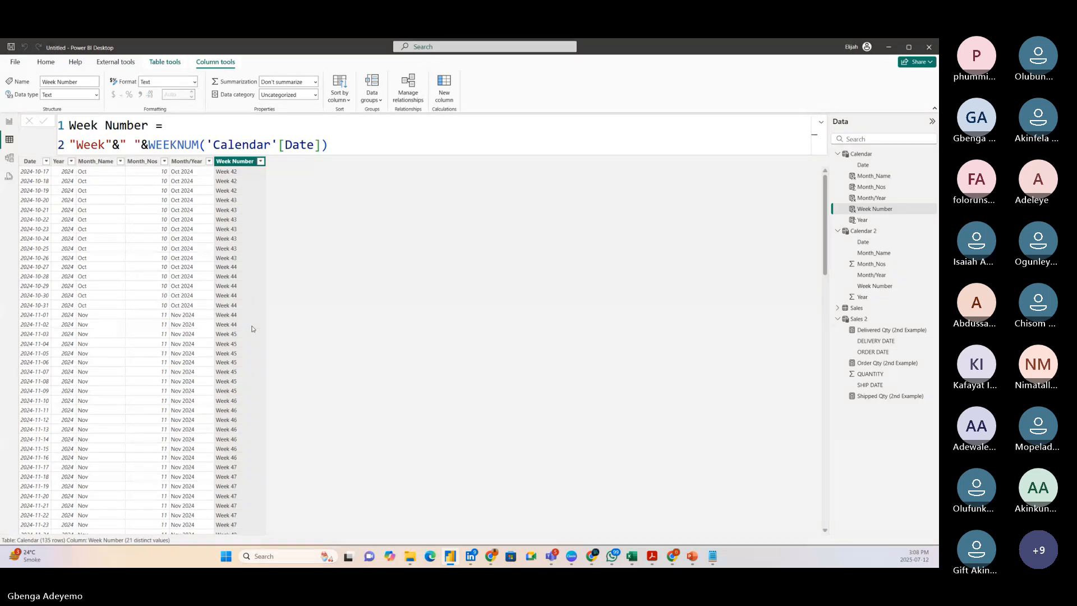
{"action": "scroll", "coordinate": [252, 329], "scroll_direction": "down", "scroll_amount": 8}
{"action": "scroll", "coordinate": [252, 329], "scroll_direction": "up", "scroll_amount": 8}
{"action": "left_click", "coordinate": [339, 144]}
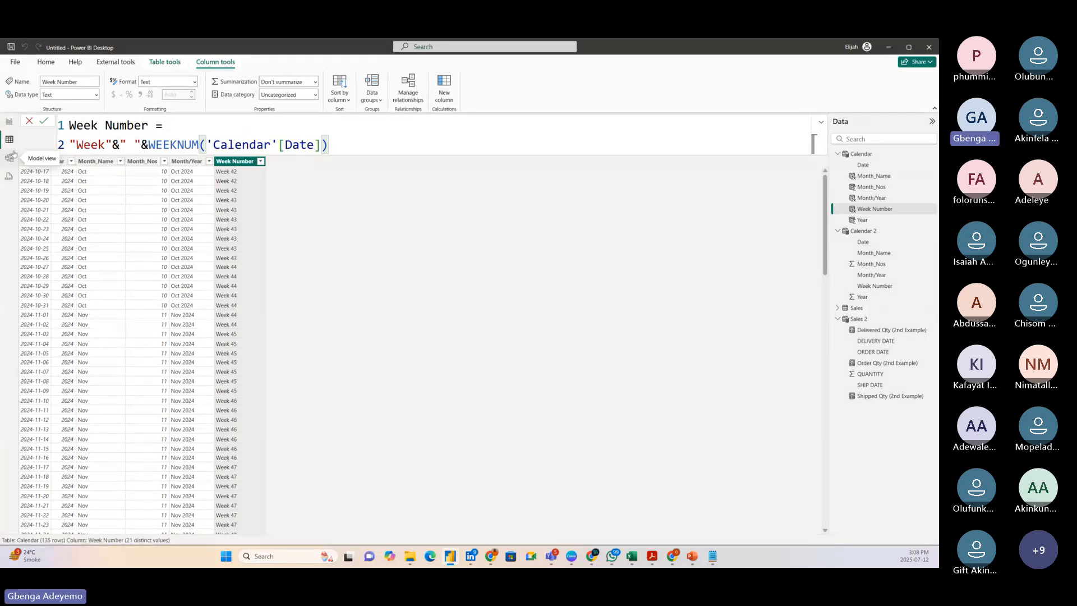
Return to Page 1 of the report, select the original matrix and nudge it slightly.
{"action": "left_click", "coordinate": [10, 122]}
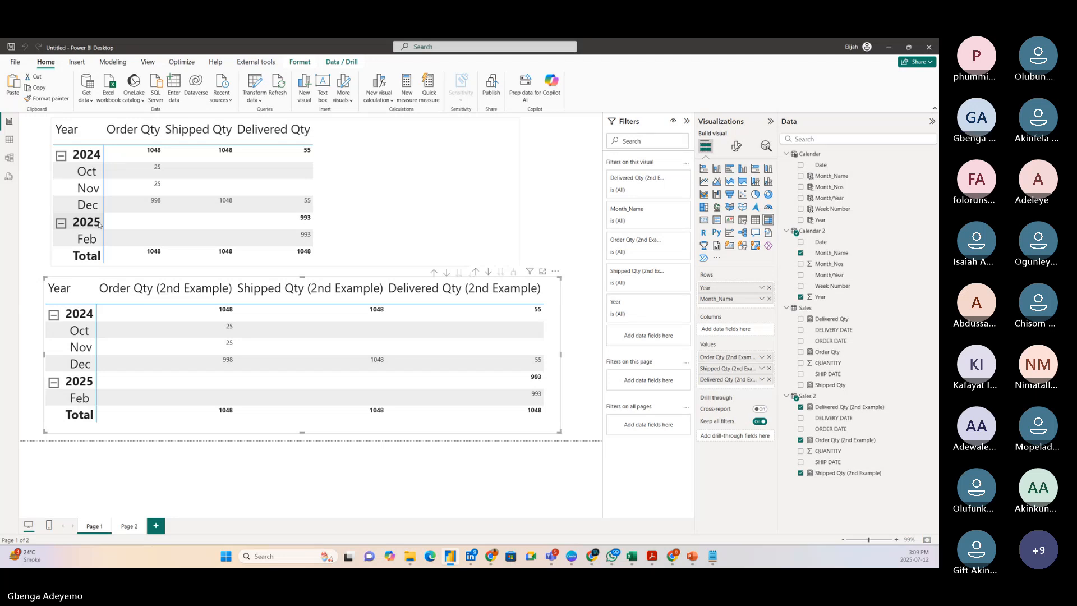
{"action": "left_click", "coordinate": [335, 224]}
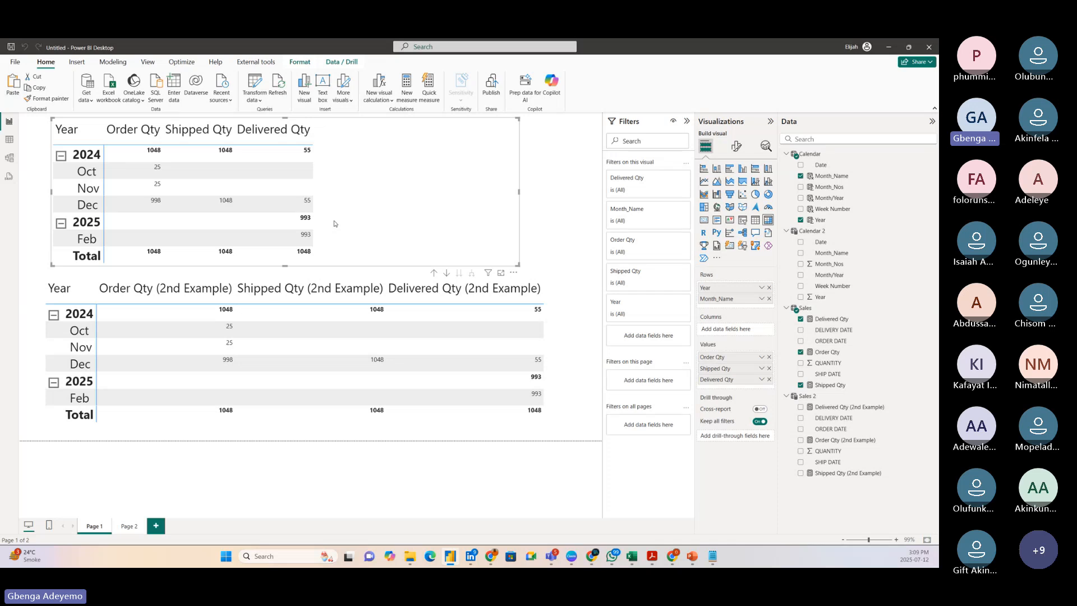
{"action": "left_click_drag", "start_coordinate": [350, 219], "coordinate": [349, 219]}
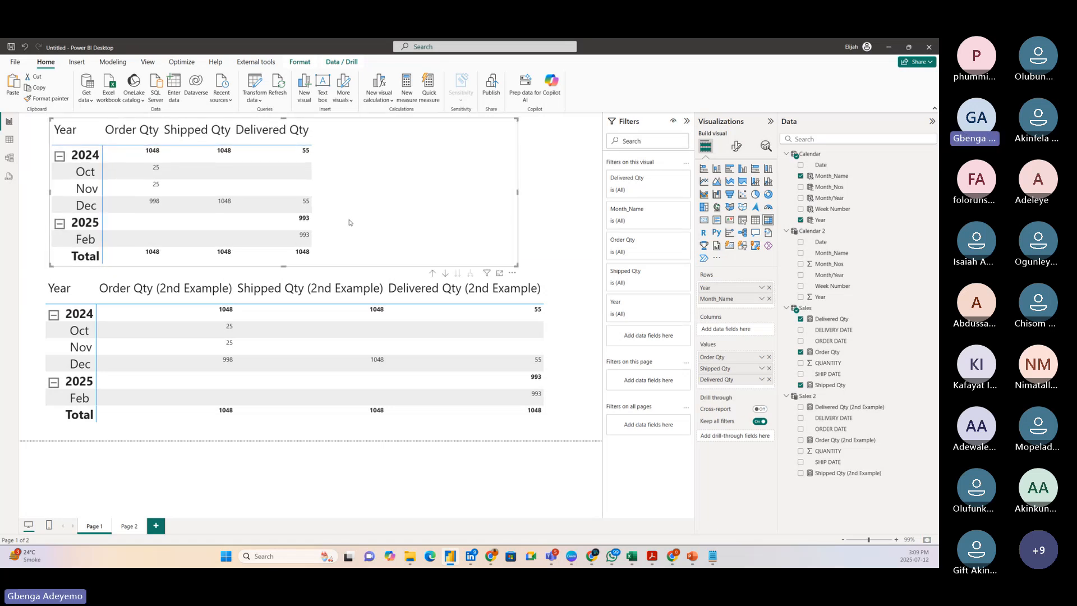